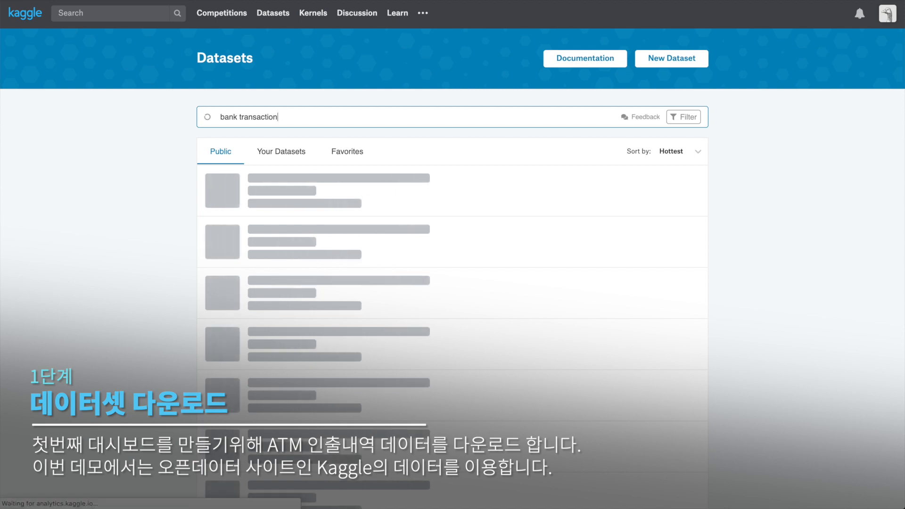
Open the Bank Transactions dataset and look through the rows and columns of its AggregatedData.csv preview
left_click(382, 237)
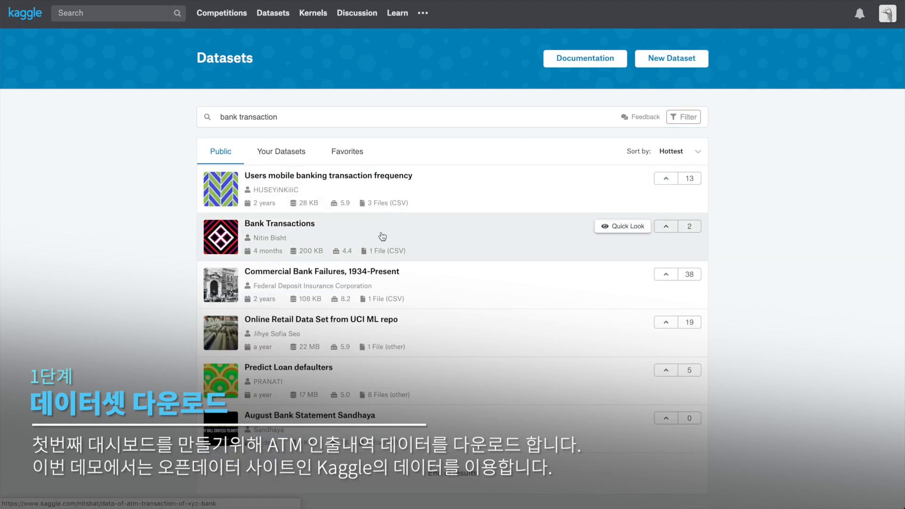
scroll(382, 237, "down", 10)
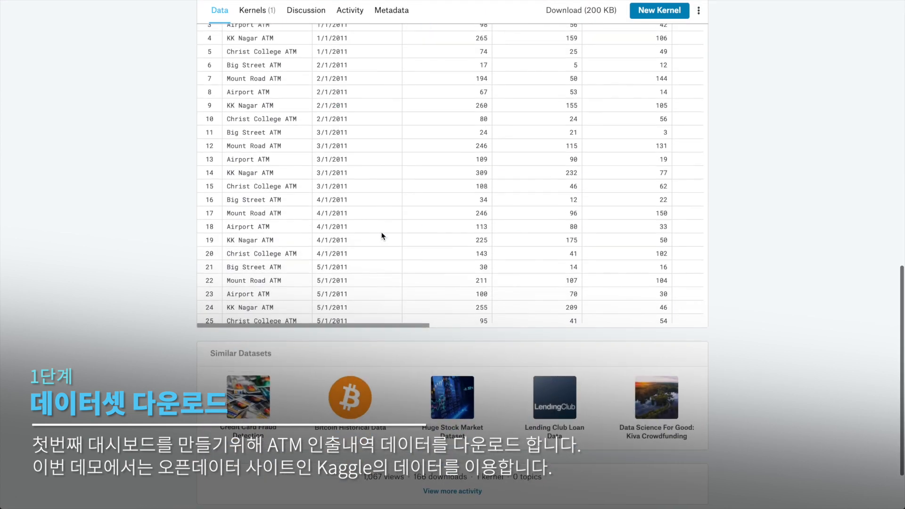
scroll(382, 237, "right", 10)
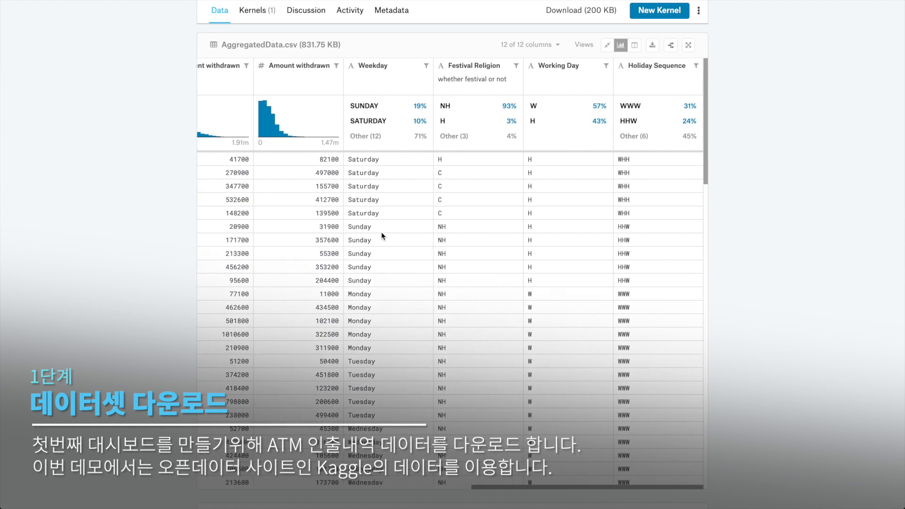
scroll(383, 237, "left", 10)
scroll(382, 237, "up", 10)
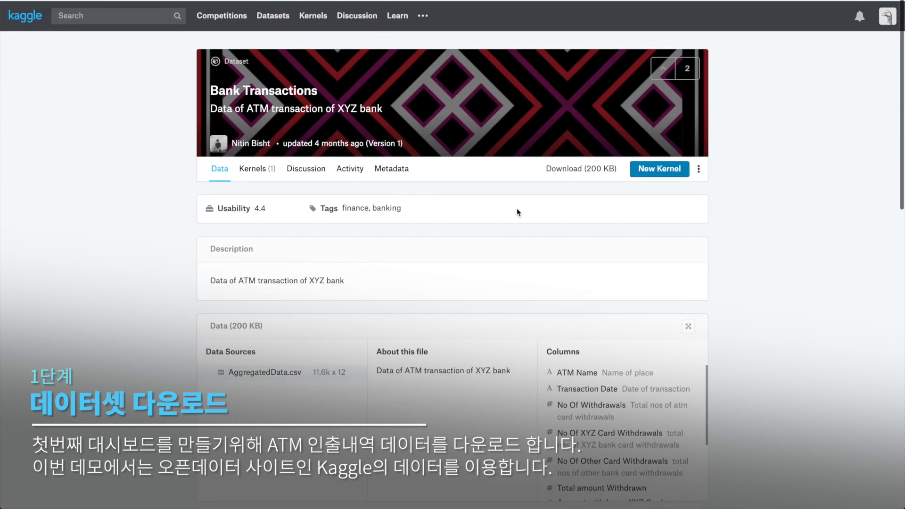
Download the dataset as data-of-atm-transaction-of-xyz-bank.zip into the sample data folder and open the downloaded archive
left_click(562, 168)
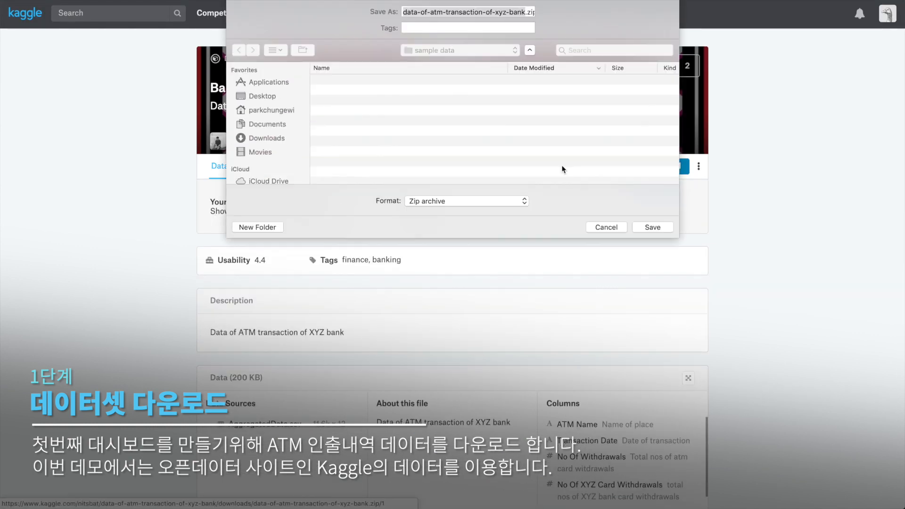
left_click(642, 226)
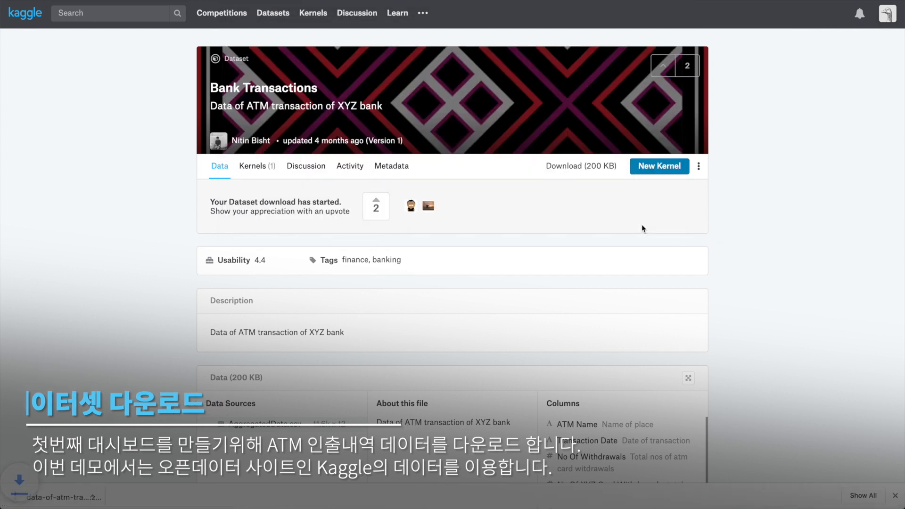
left_click(84, 495)
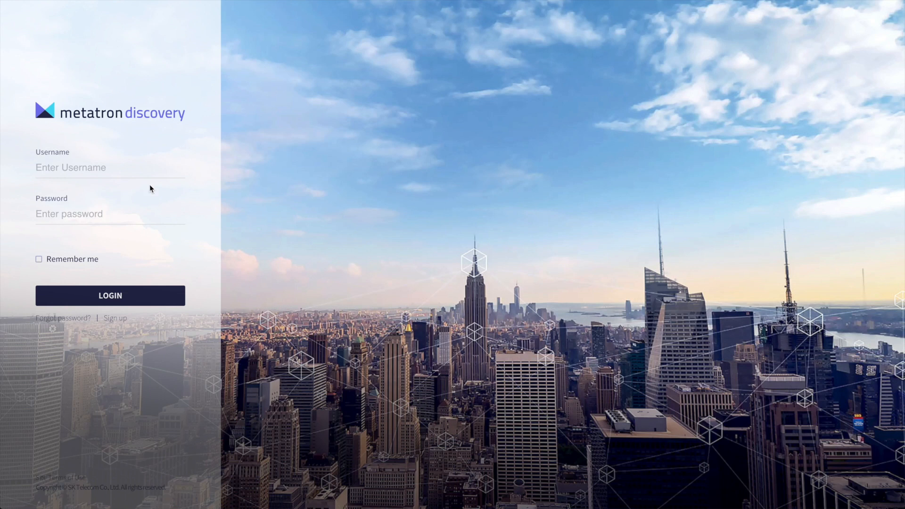
Switch to Metatron Discovery and log in with the account's username and password
type("ecoloy")
key("Tab")
type("••••")
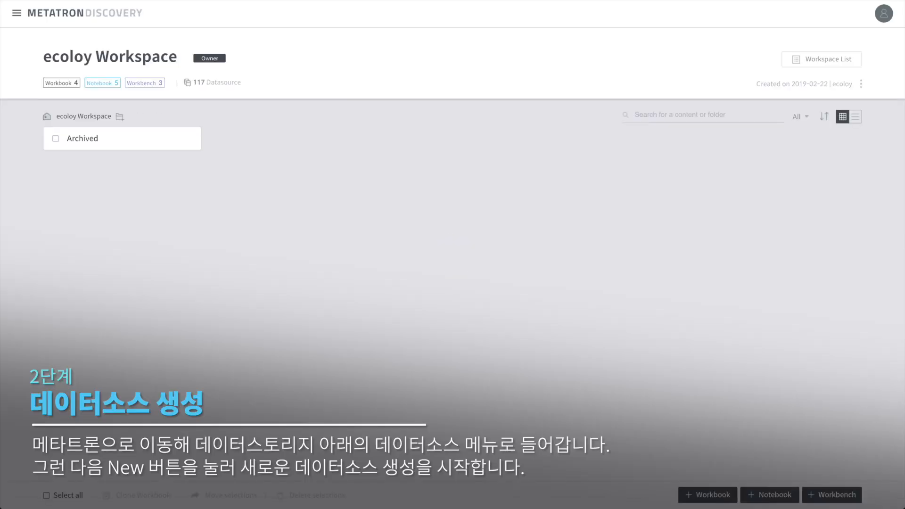
Go to the Datasource list under Data Storage management
left_click(16, 12)
left_click(38, 193)
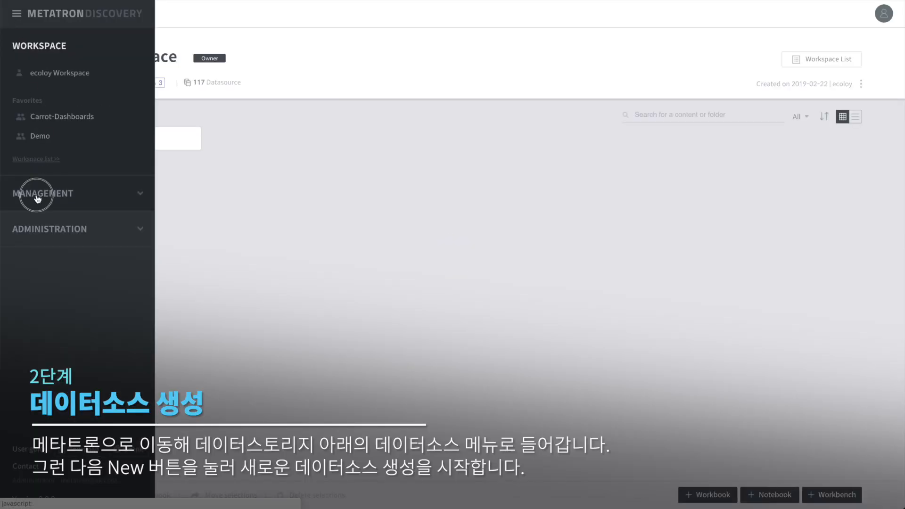
left_click(55, 153)
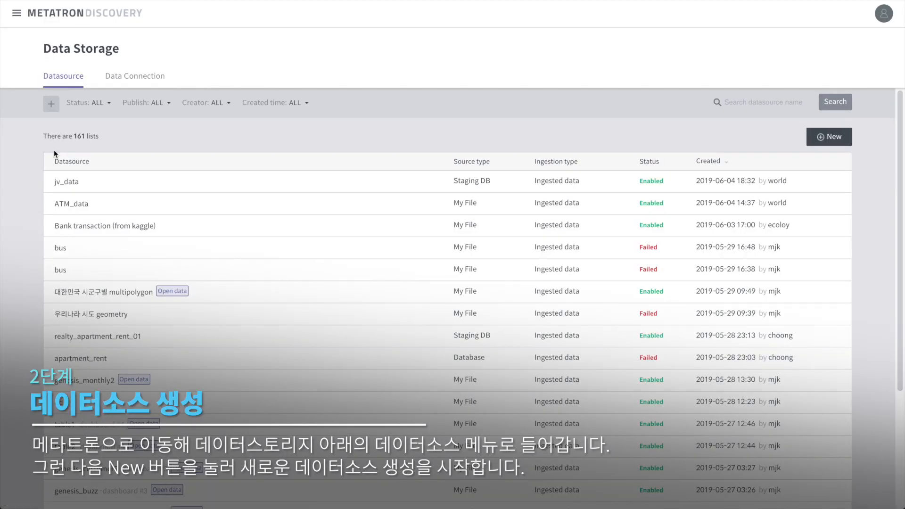
Start a new datasource from My File and import AggregatedData.csv from the sample data folder
left_click(823, 134)
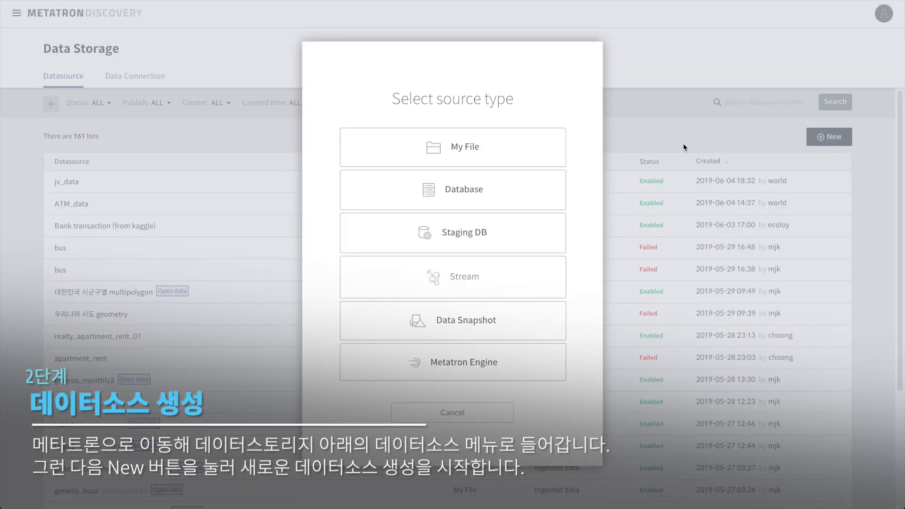
left_click(499, 141)
left_click(414, 249)
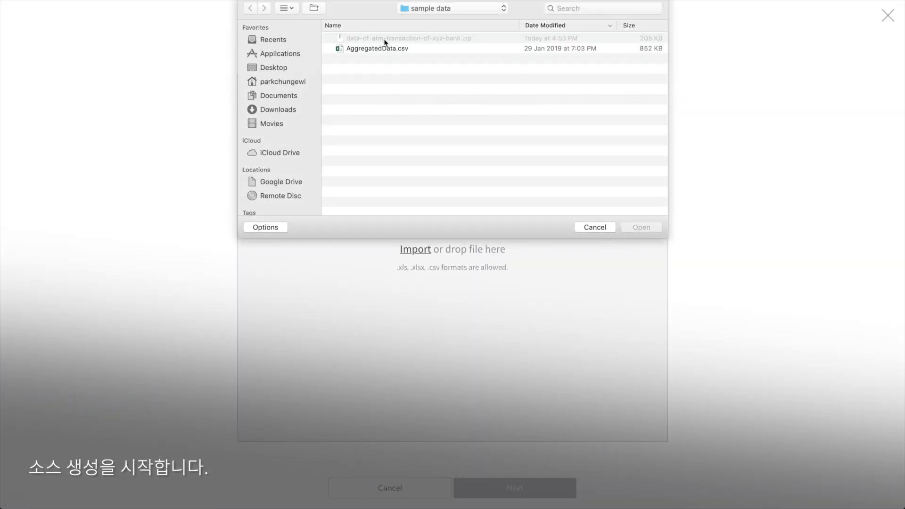
double_click(375, 47)
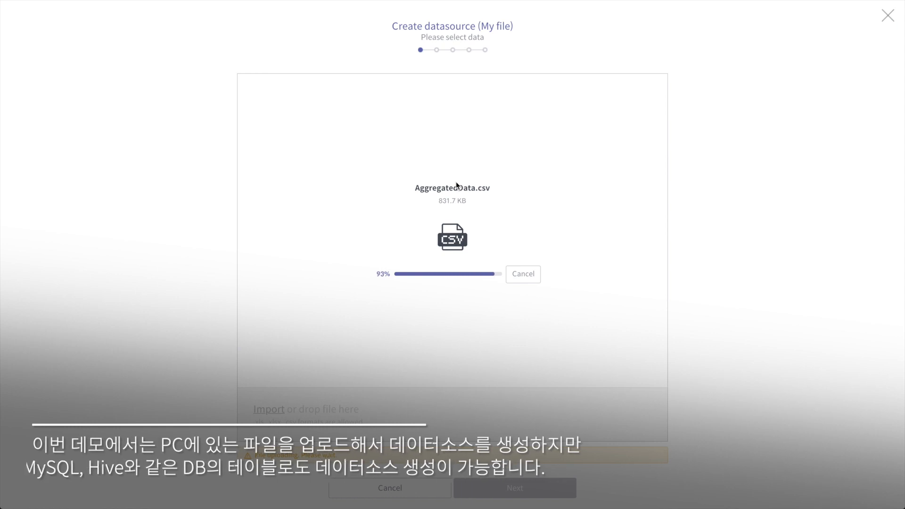
Review the imported file's data preview across its columns and continue to the schema configuration
left_click(515, 488)
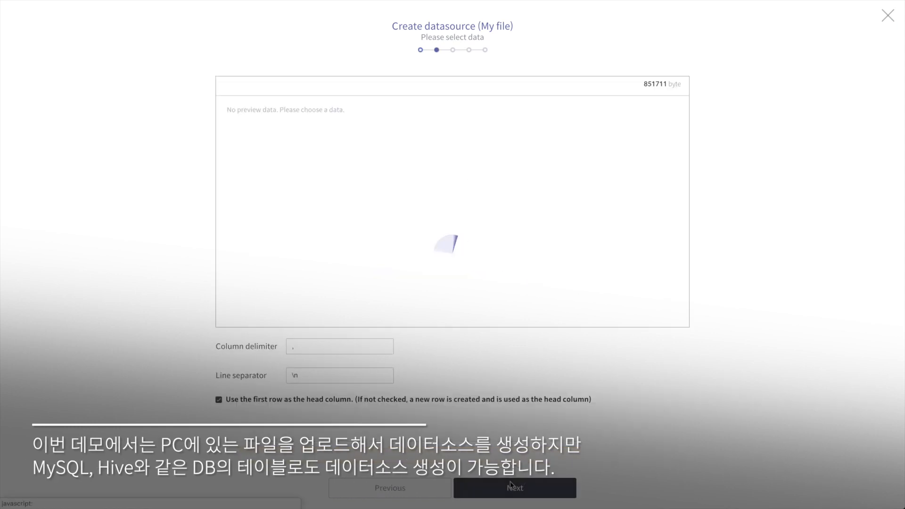
scroll(440, 218, "right", 5)
scroll(439, 218, "left", 5)
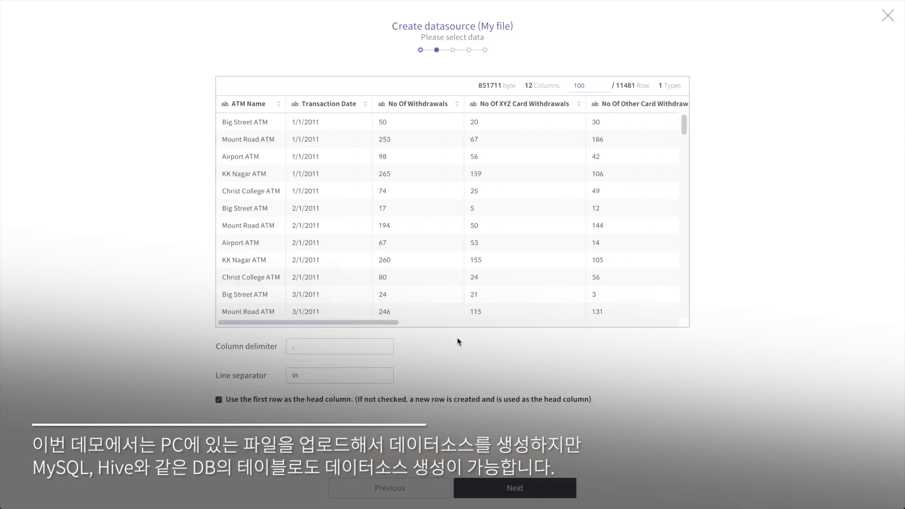
left_click(515, 490)
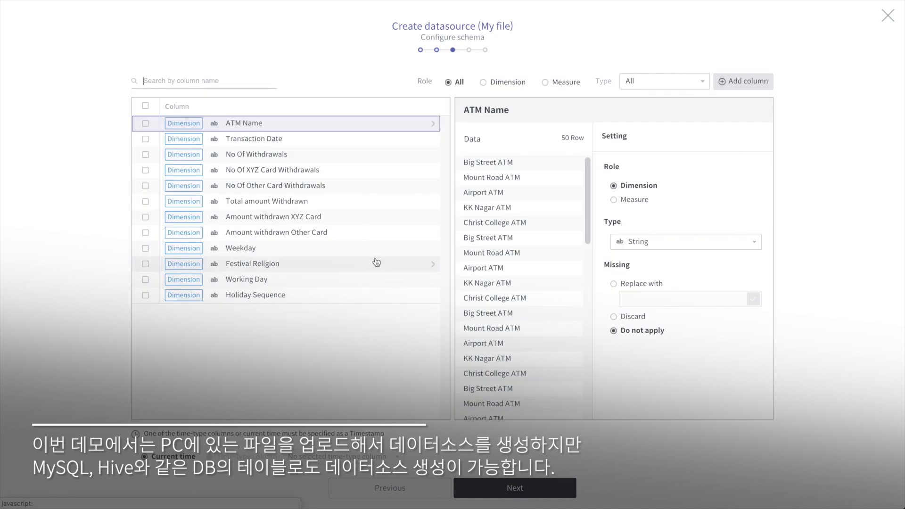
Change the Transaction Date column's type to Date/Time with the time display format d/m/yyyy
left_click(298, 147)
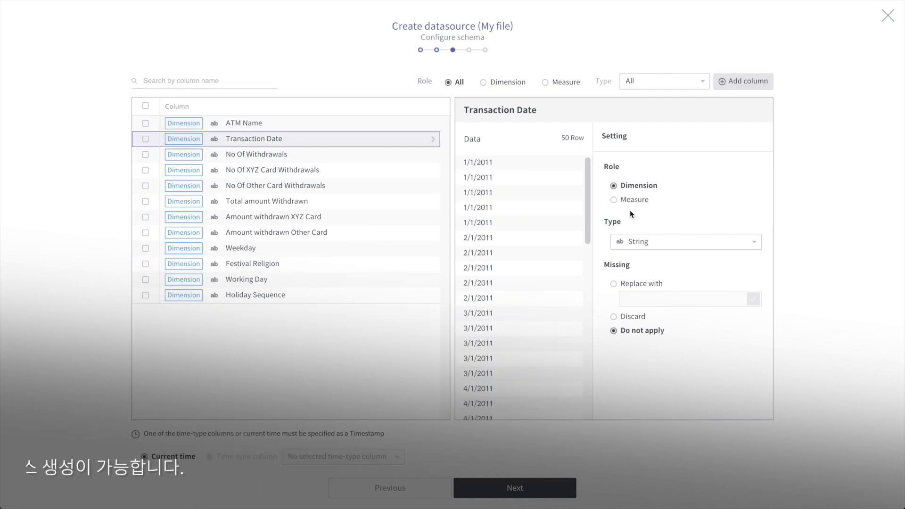
left_click(636, 241)
left_click(646, 320)
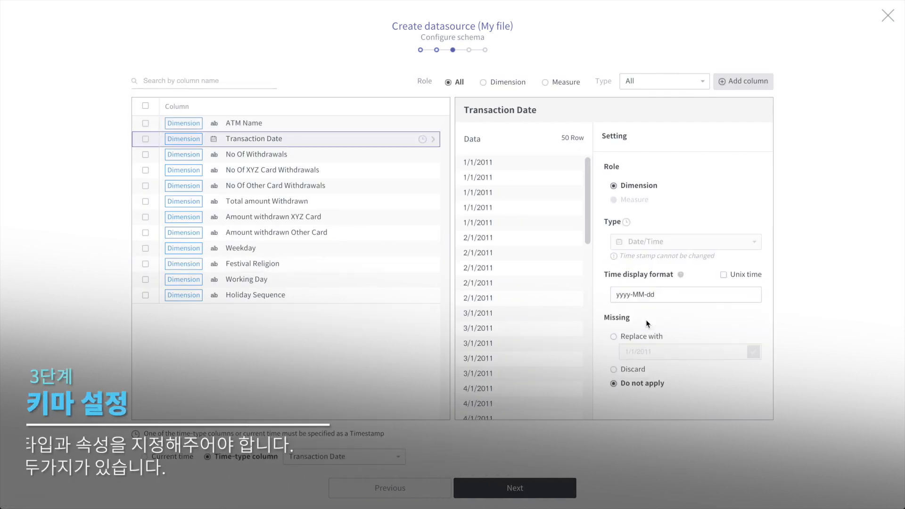
left_click(668, 295)
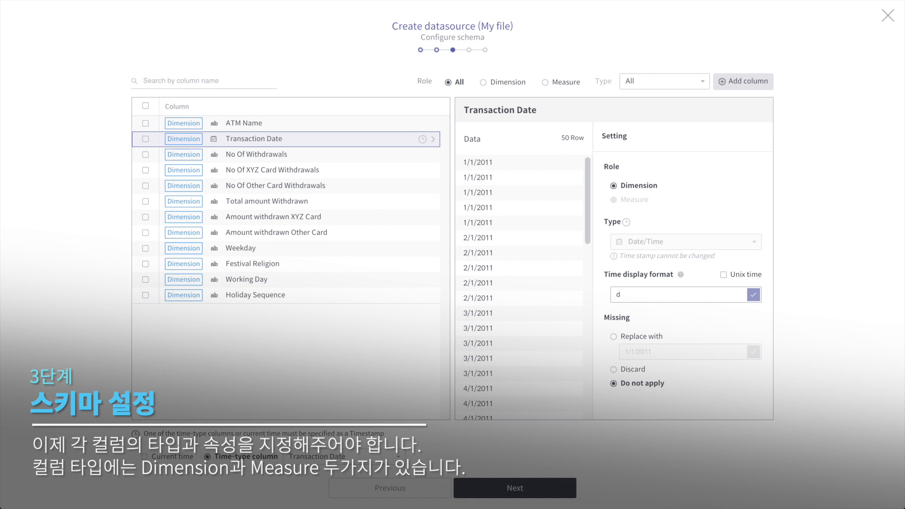
type("d/m/yyyy")
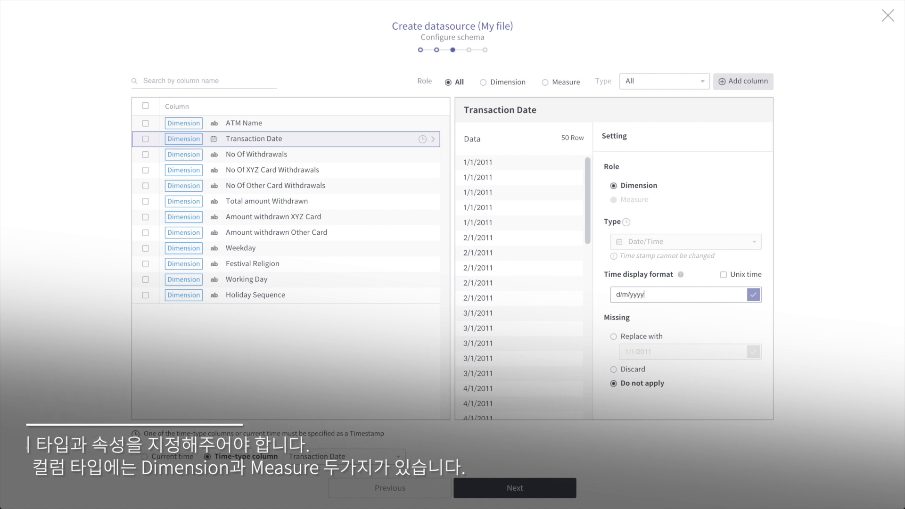
Change the six numeric columns, from No Of Withdrawals through Amount withdrawn Other Card, to the Measure role with Integer type
left_click(292, 156)
left_click(145, 154)
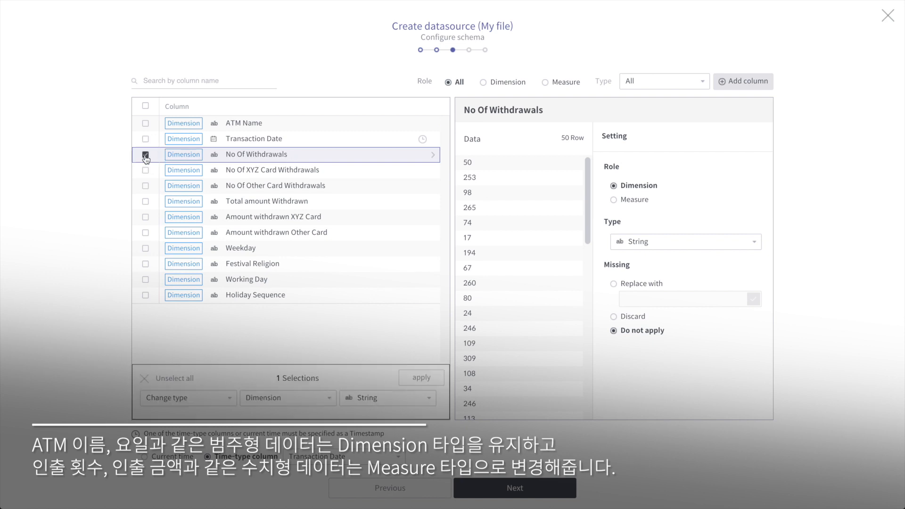
left_click(145, 170)
left_click(146, 186)
left_click(145, 201)
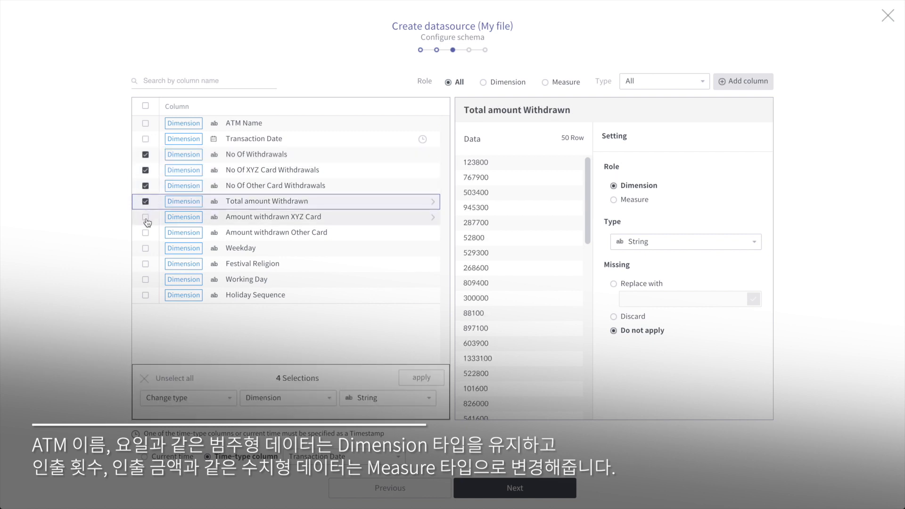
left_click(145, 216)
left_click(145, 232)
left_click(286, 397)
left_click(270, 377)
left_click(426, 379)
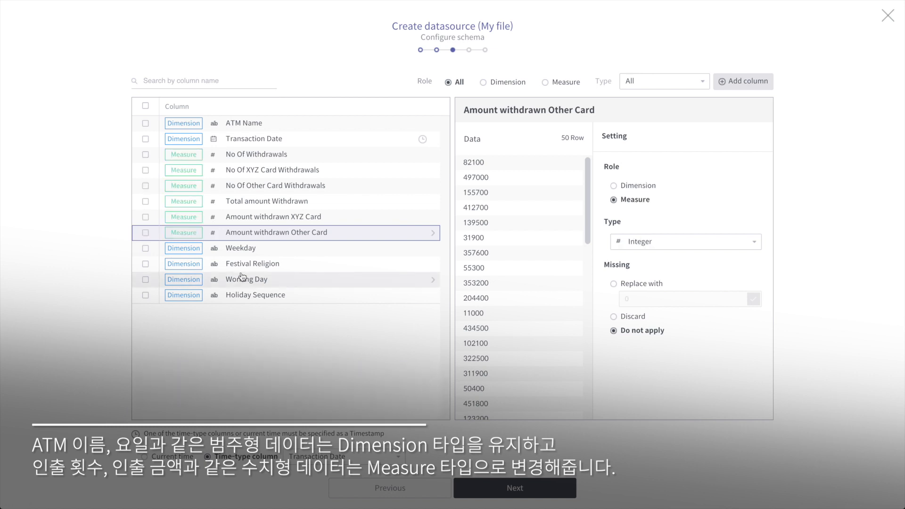
Check the data of the remaining dimension columns and delete the Working Day and Holiday Sequence columns
left_click(252, 249)
left_click(256, 264)
left_click(260, 279)
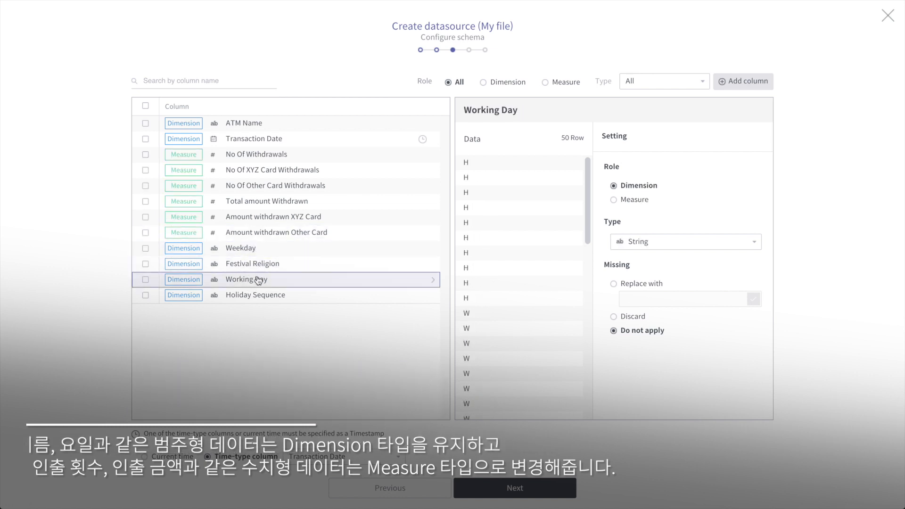
left_click(146, 281)
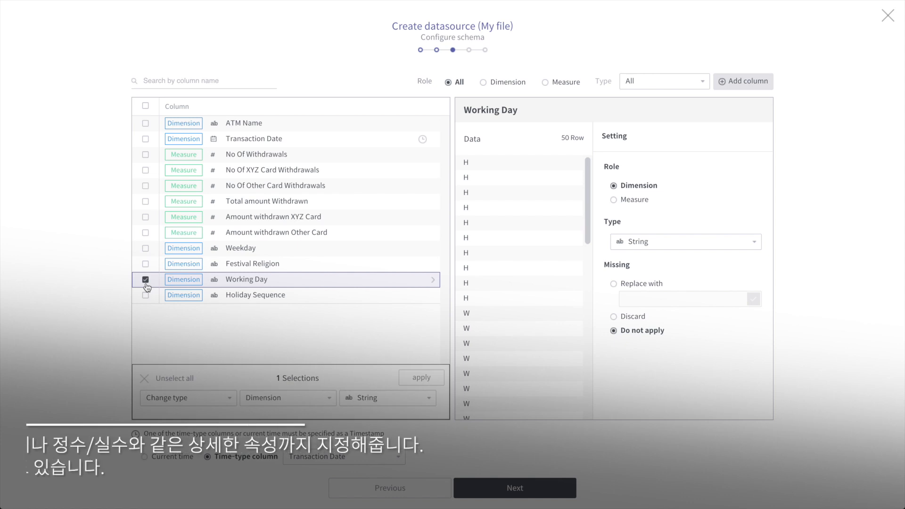
left_click(236, 399)
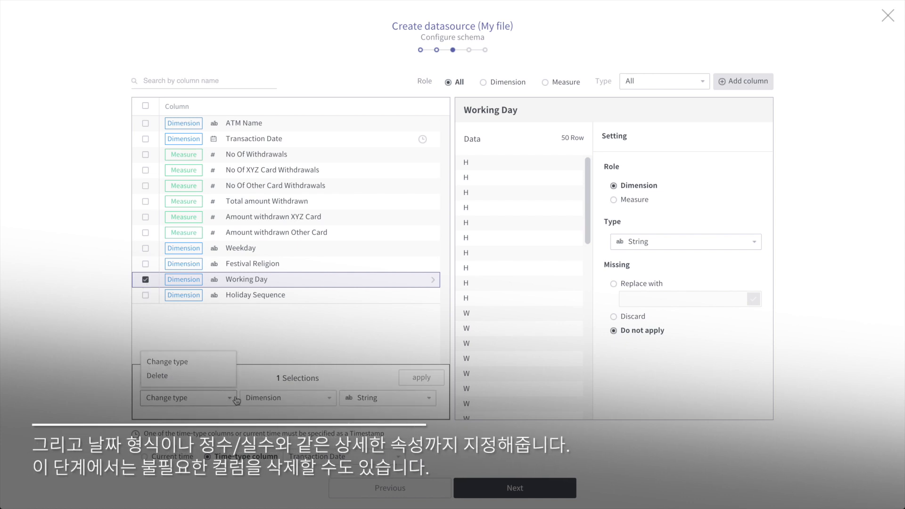
left_click(146, 296)
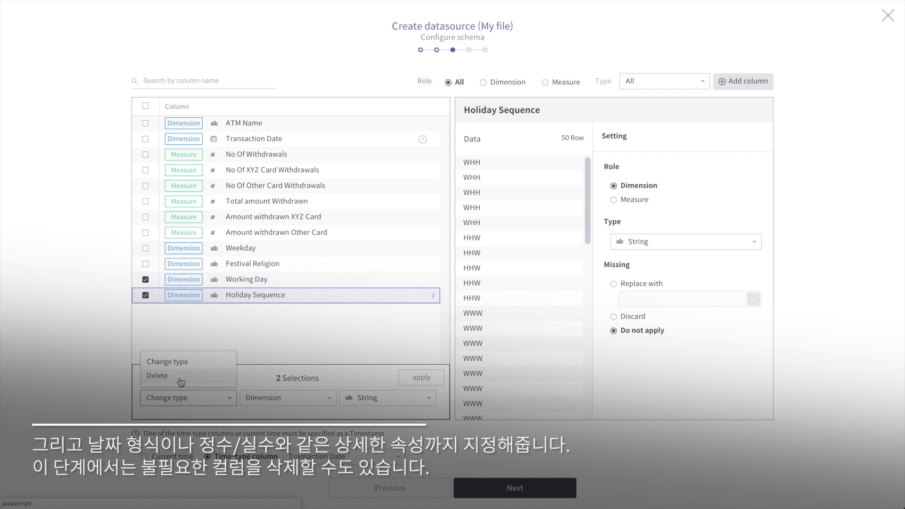
left_click(181, 382)
left_click(432, 379)
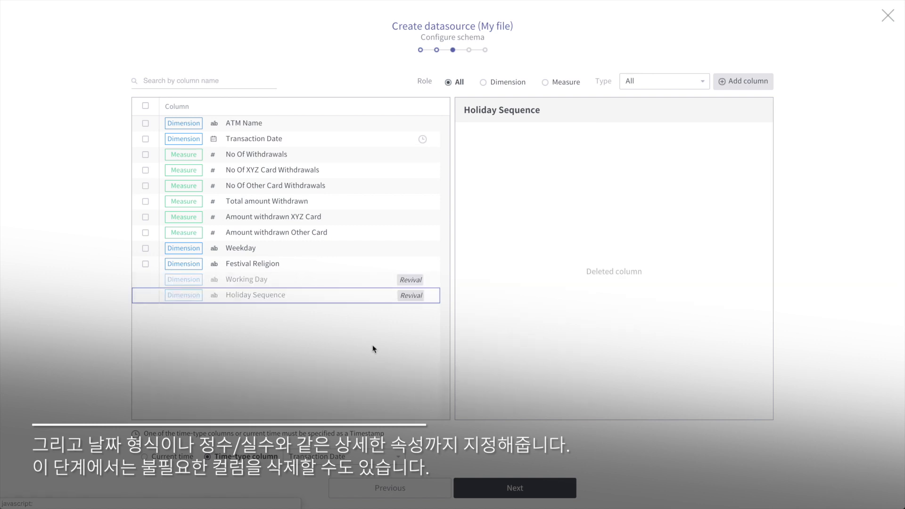
Proceed to the ingestion settings and set the segment granularity to Month and the query granularity to Day
left_click(267, 266)
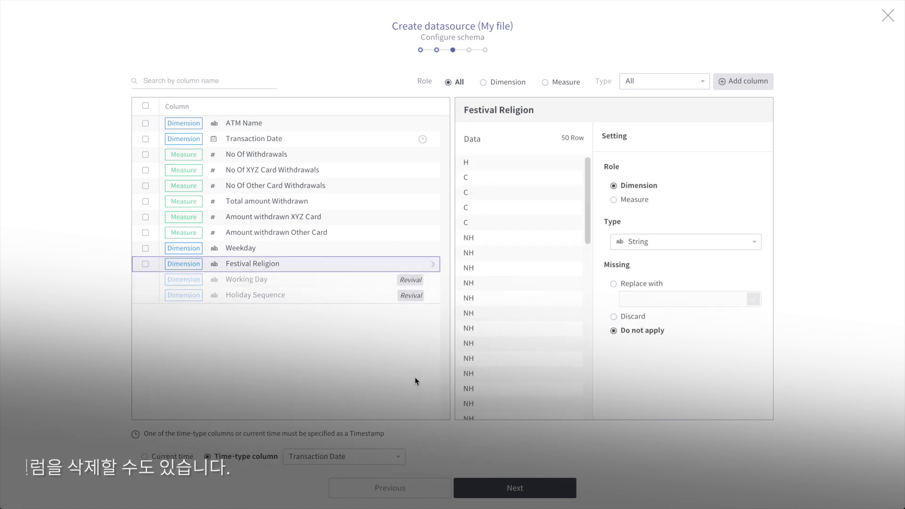
left_click(520, 491)
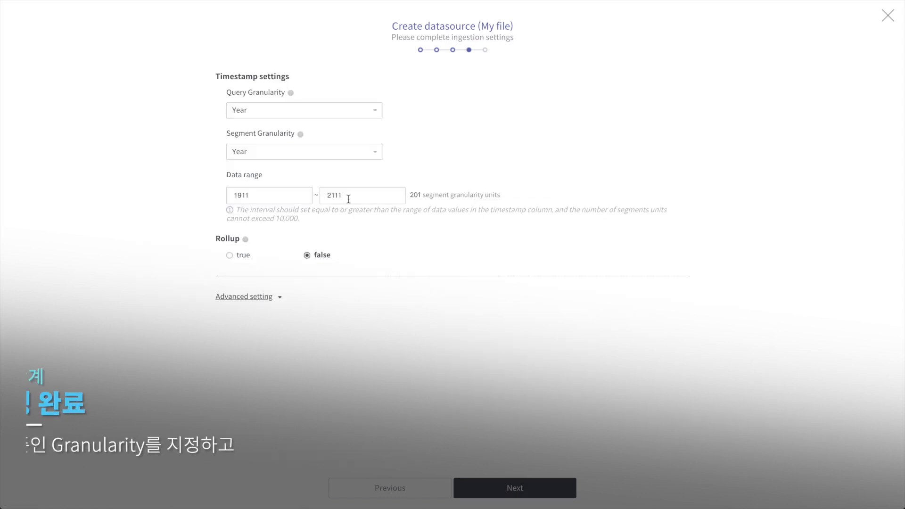
left_click(266, 154)
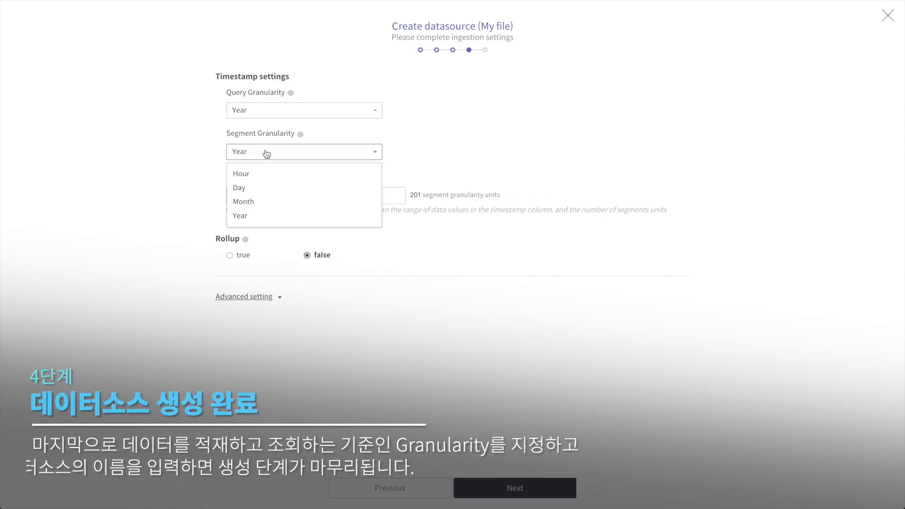
left_click(260, 202)
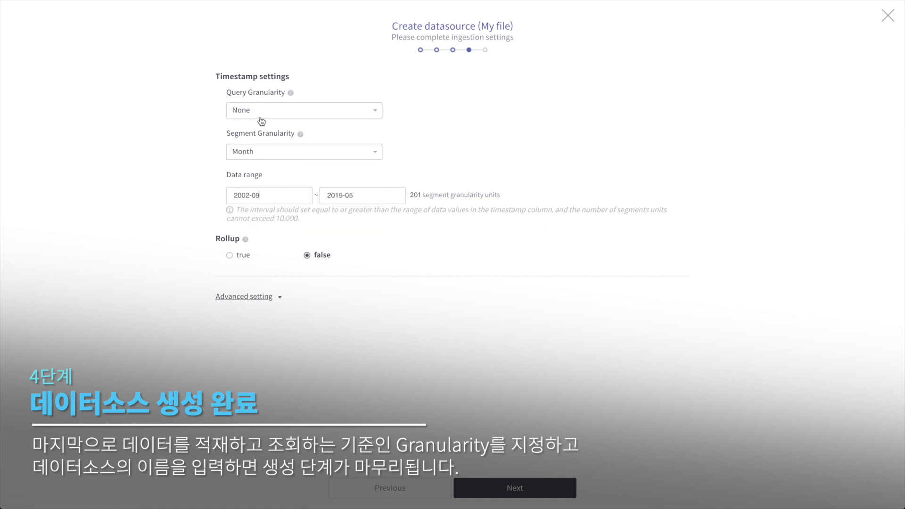
left_click(259, 118)
left_click(268, 189)
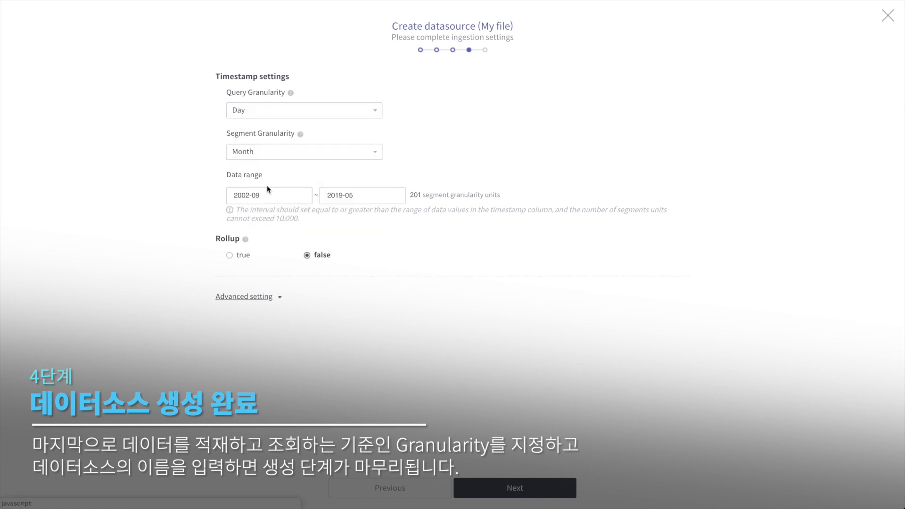
Accept the ingestion settings, name the datasource Bank transaction (from kaggle), and complete its creation
left_click(519, 488)
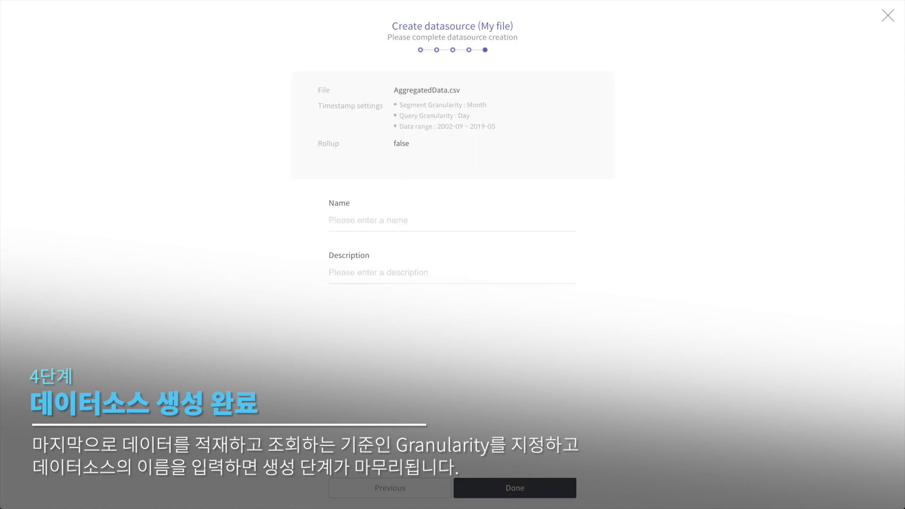
type("Bank transac")
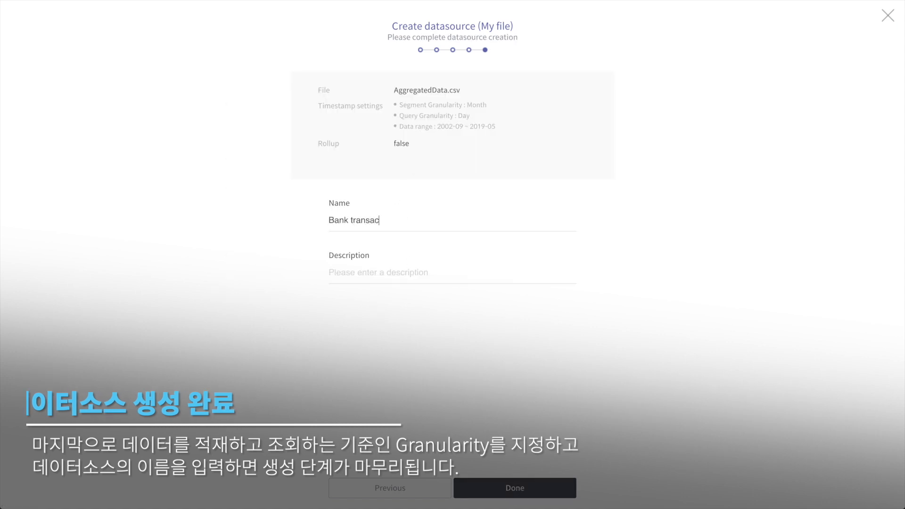
type("tion (from kaggle)")
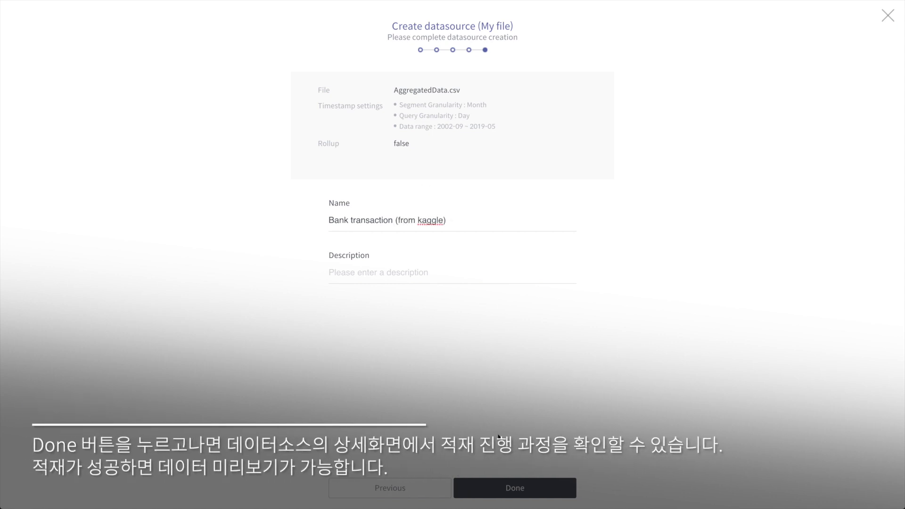
left_click(501, 490)
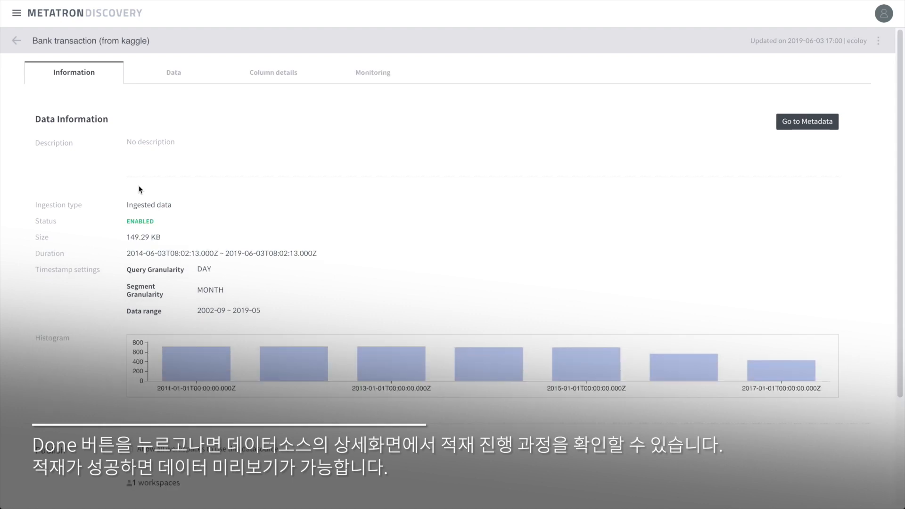
Check the new datasource's data, return to the datasource list, and go to the personal workspace
left_click(168, 74)
left_click(19, 42)
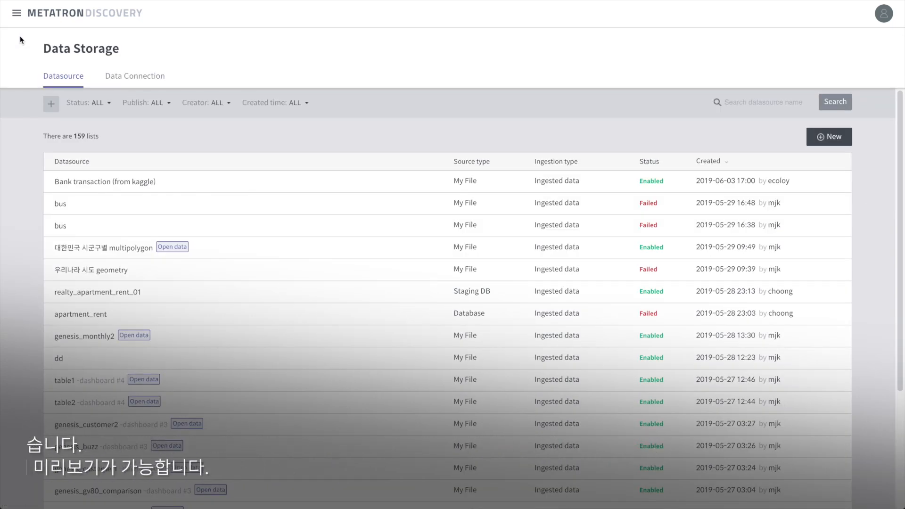
left_click(16, 13)
left_click(24, 46)
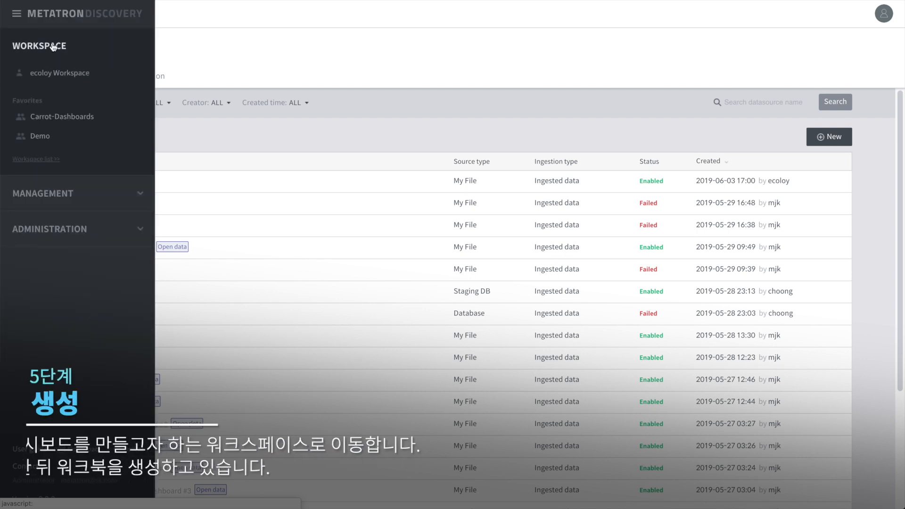
left_click(56, 71)
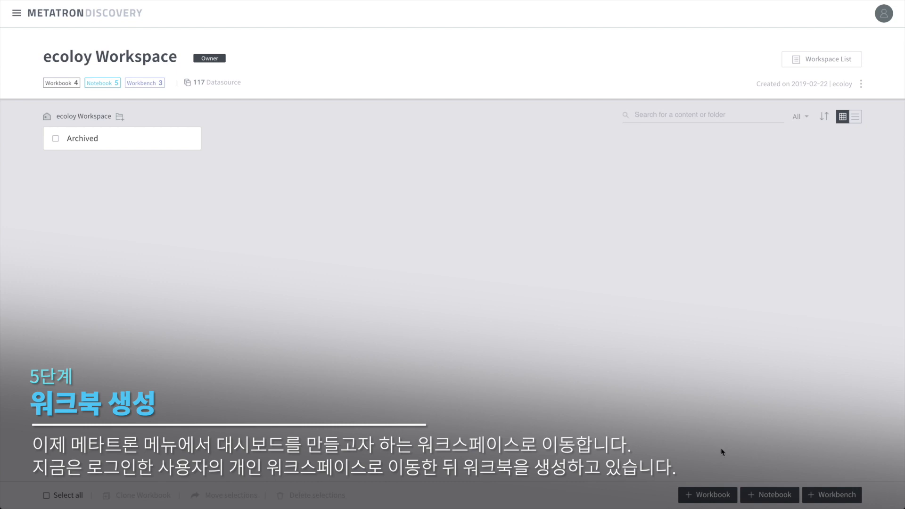
Create a workbook named Finance dashboard in the workspace and continue to creating its dashboard
left_click(706, 496)
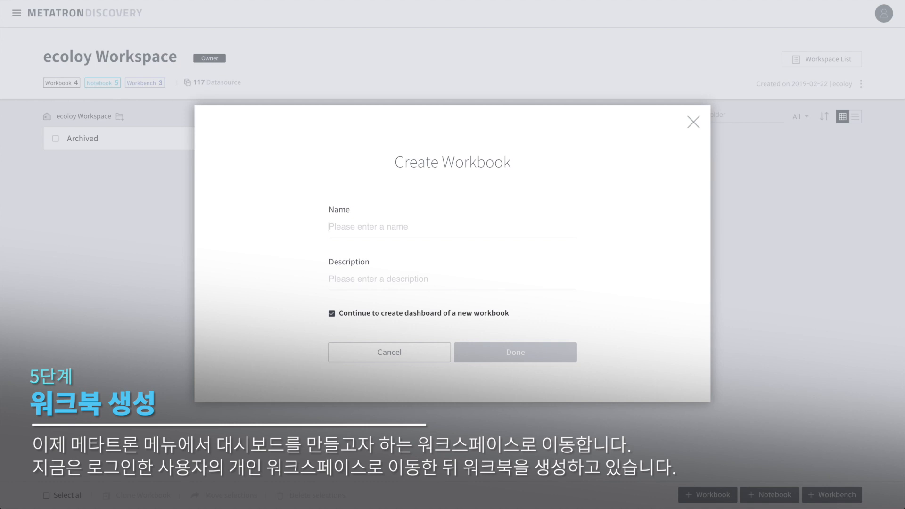
type("Finance d")
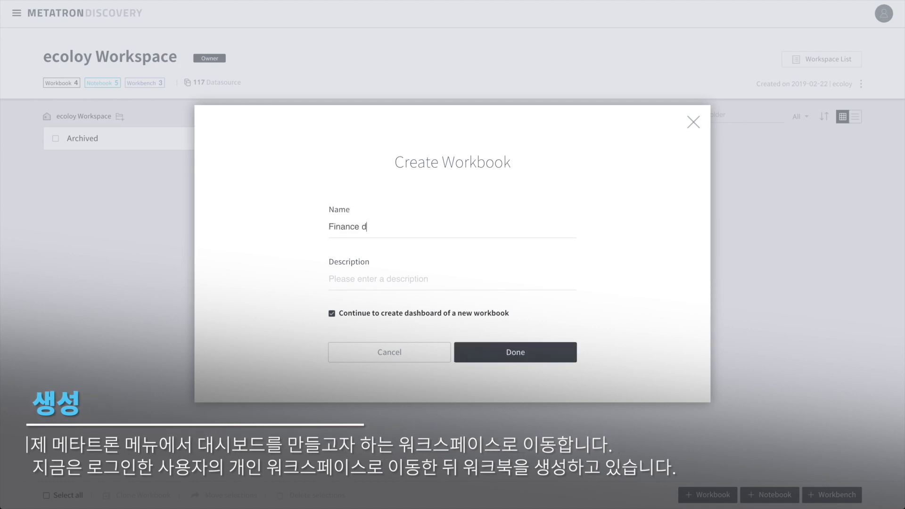
type("ashboard")
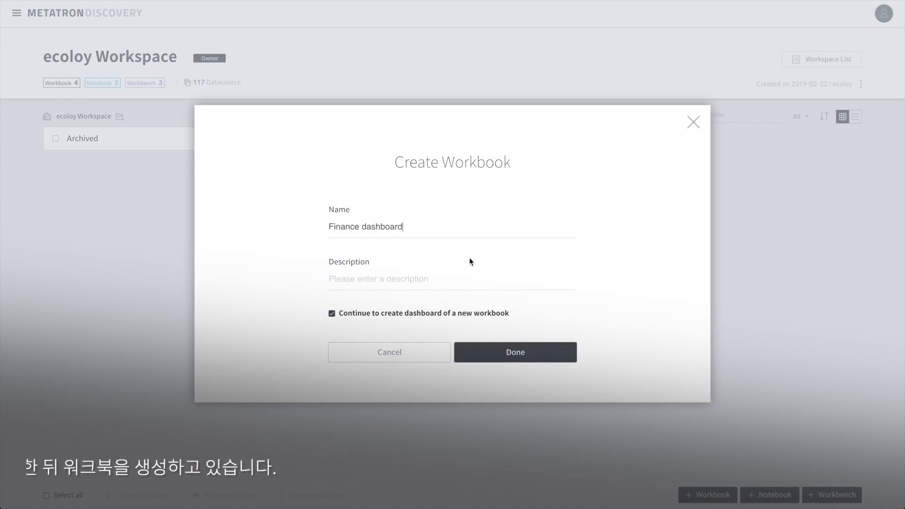
left_click(516, 353)
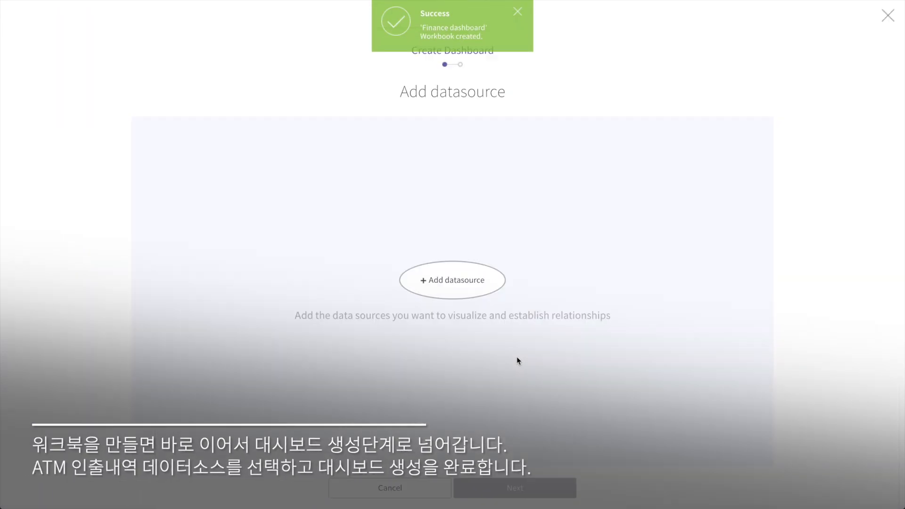
Create a dashboard named Overview that uses the Bank transaction (from kaggle) datasource
left_click(448, 278)
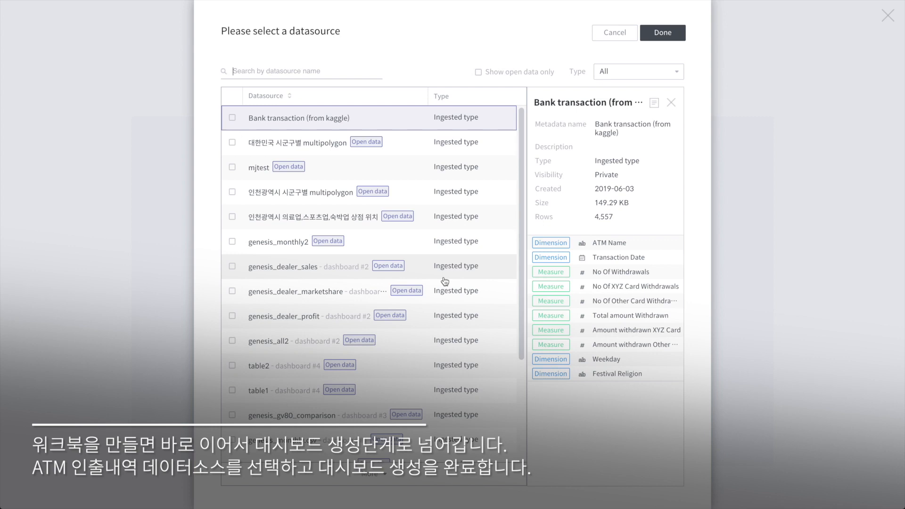
left_click(662, 38)
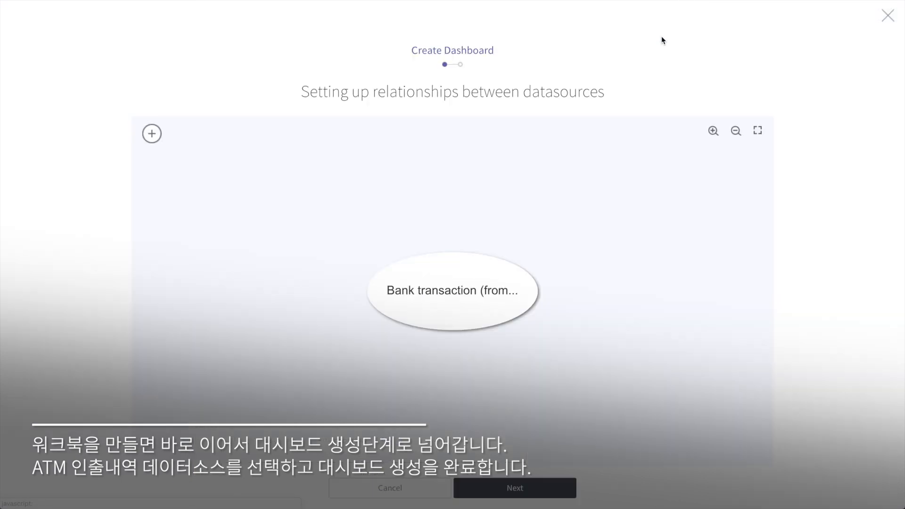
left_click(505, 487)
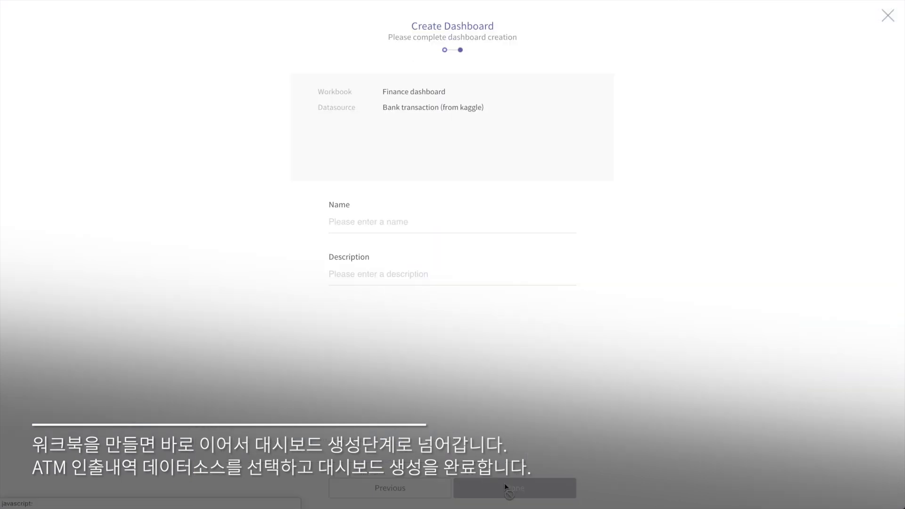
left_click(418, 229)
type("Overview")
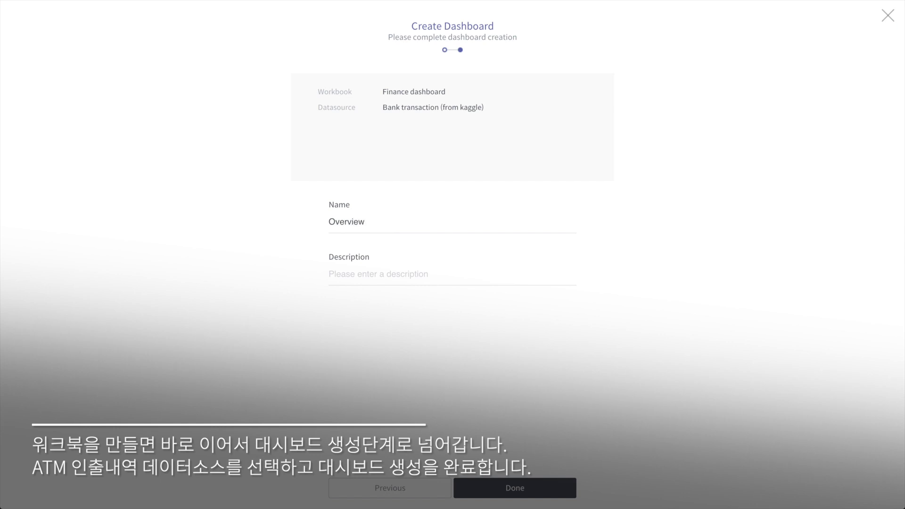
left_click(488, 488)
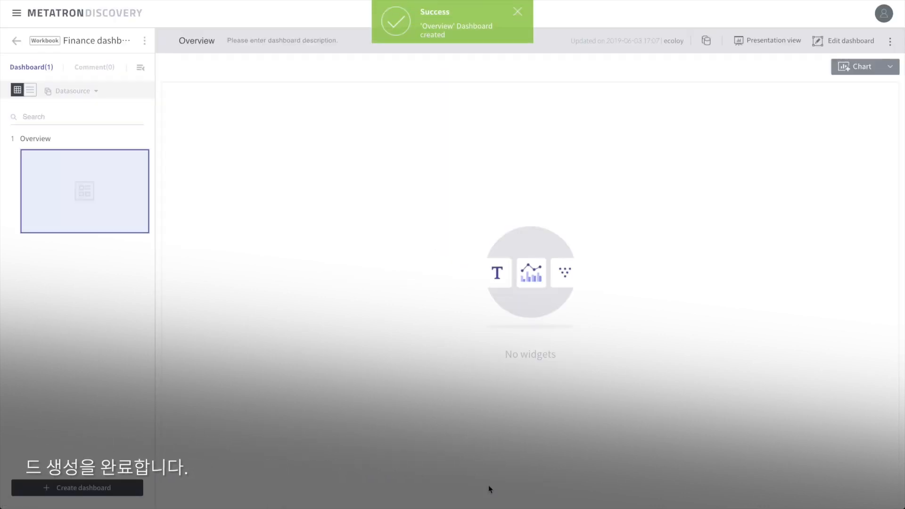
Add a text widget reading ATM Transaction OVERVIEW, formatted at 24pt with a light grey background colour
mouse_move(854, 69)
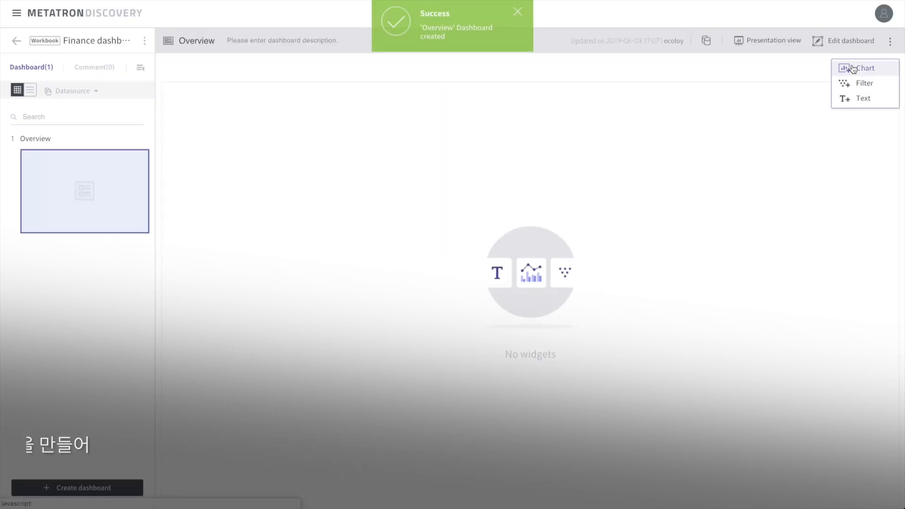
left_click(863, 97)
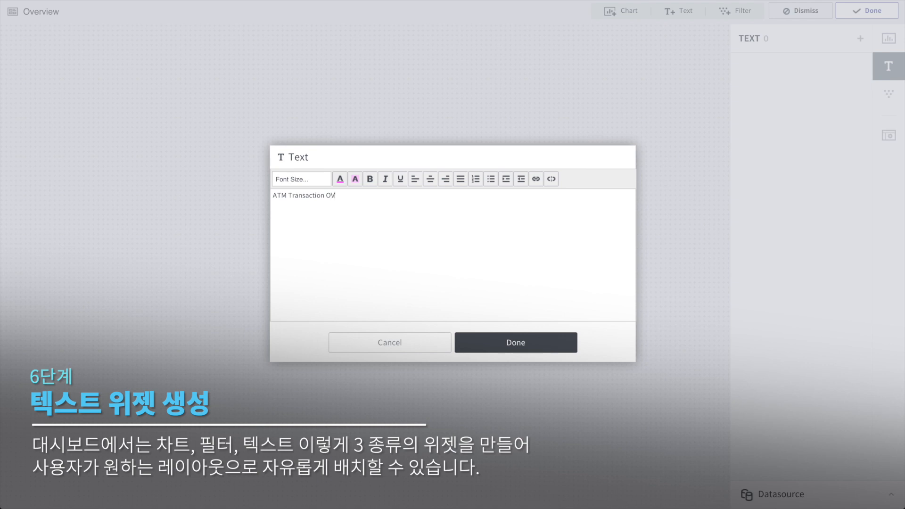
triple_click(334, 195)
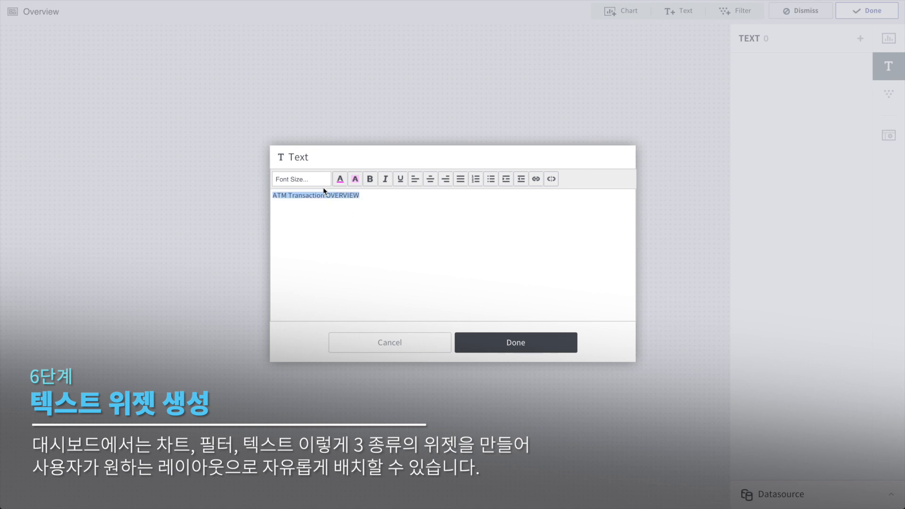
left_click(320, 183)
left_click(310, 267)
left_click(355, 181)
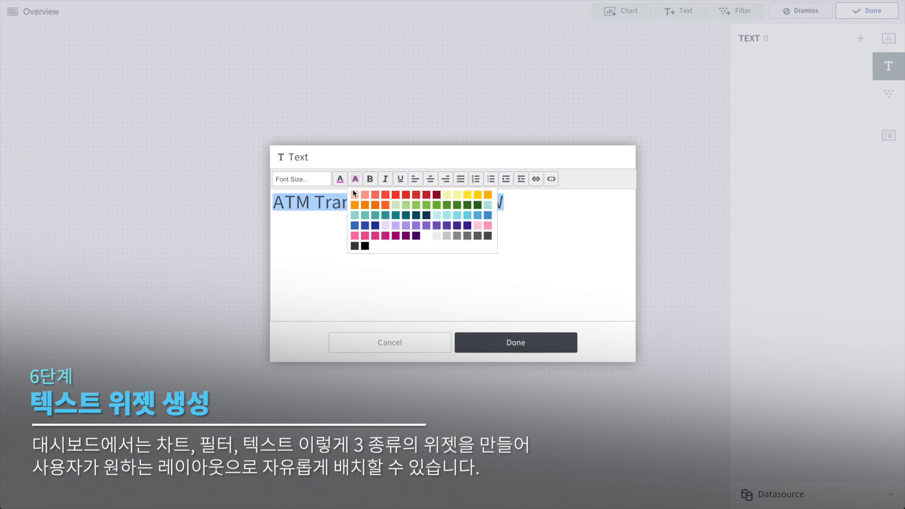
left_click(446, 236)
left_click(514, 343)
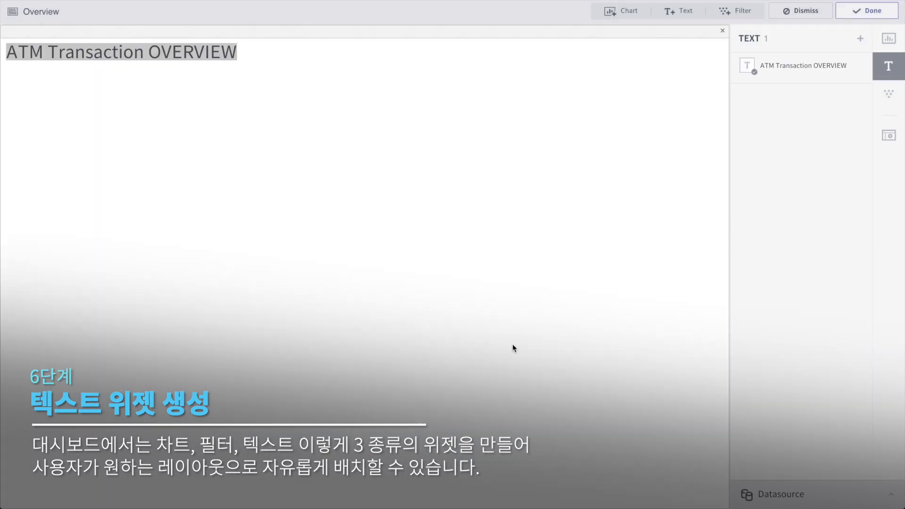
Add a second text widget reading Select ATM, formatted at 14pt
left_click(889, 39)
left_click(889, 66)
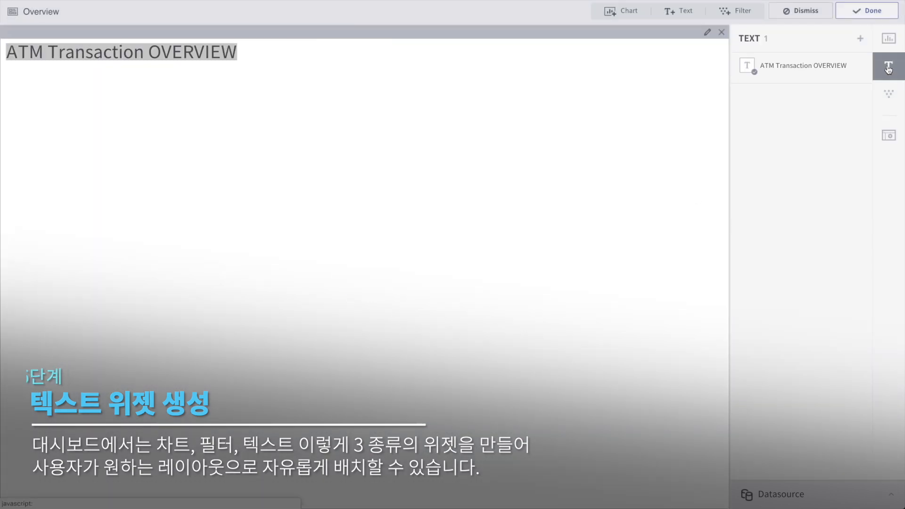
left_click(861, 38)
type("Select ATM")
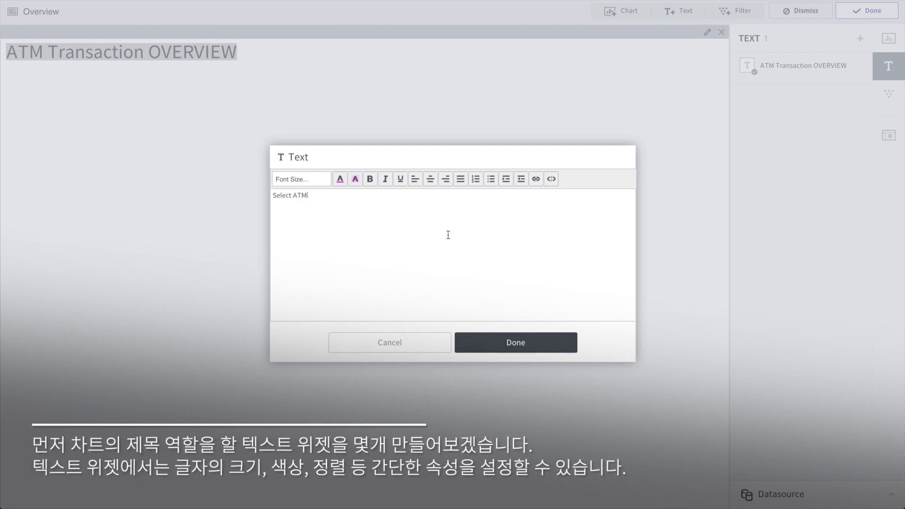
key("ctrl+a")
left_click(299, 182)
left_click(300, 226)
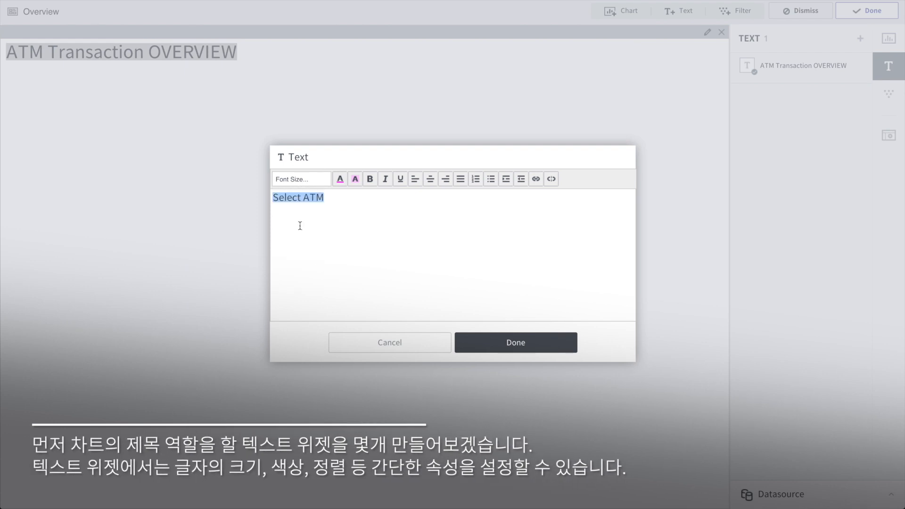
left_click(475, 340)
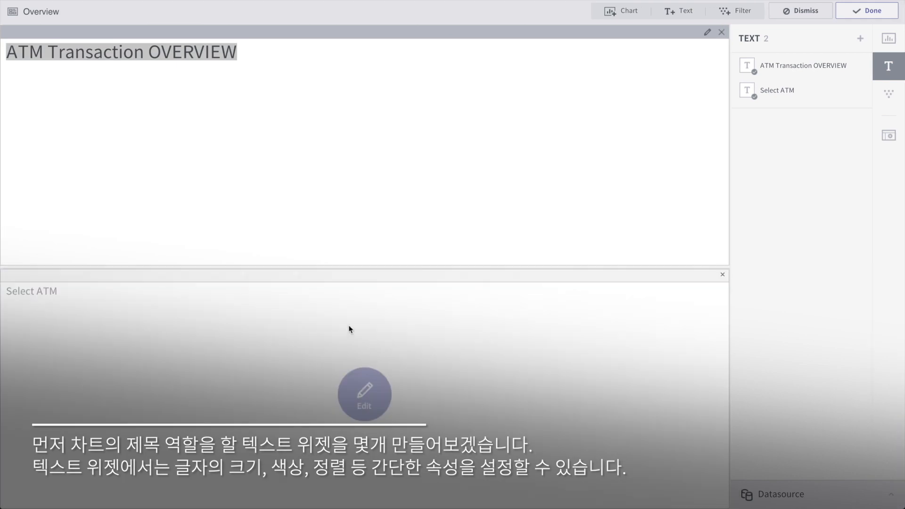
Add a text widget reading Withdrawal SUM, formatted at 14pt
left_click(860, 38)
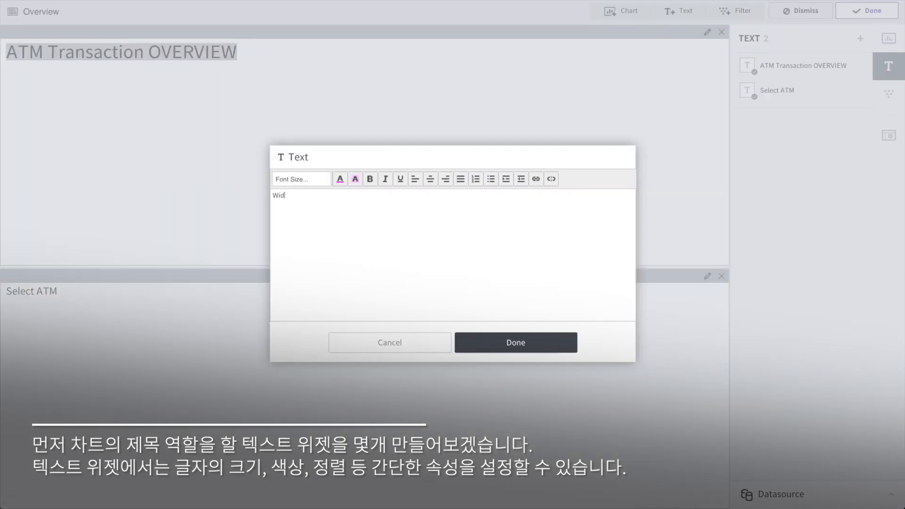
type("Withdrawal SUM")
key("ctrl+a")
left_click(302, 179)
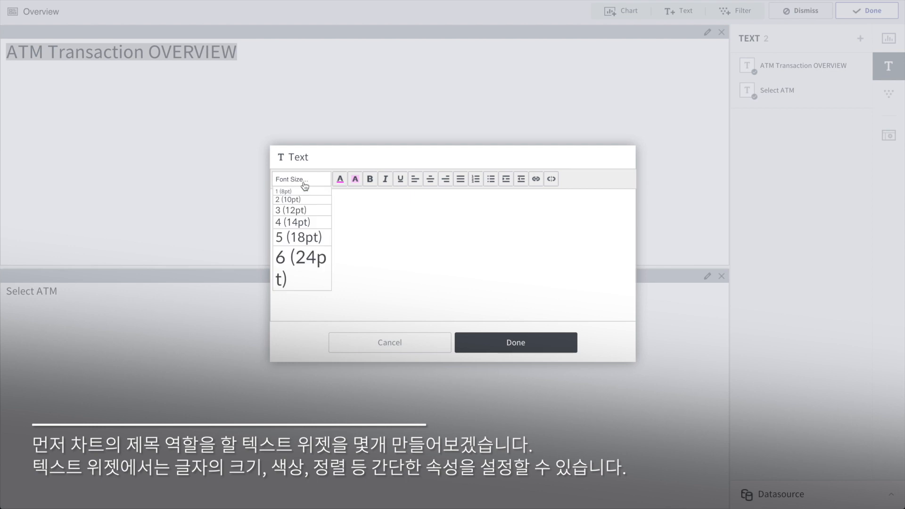
left_click(297, 220)
left_click(502, 344)
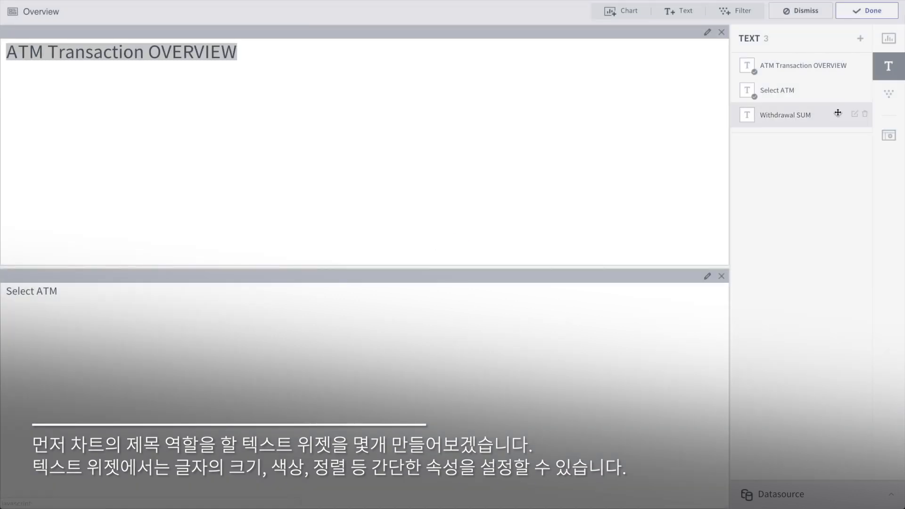
Add a text widget reading Withdrawal Average, formatted at 14pt
left_click(860, 38)
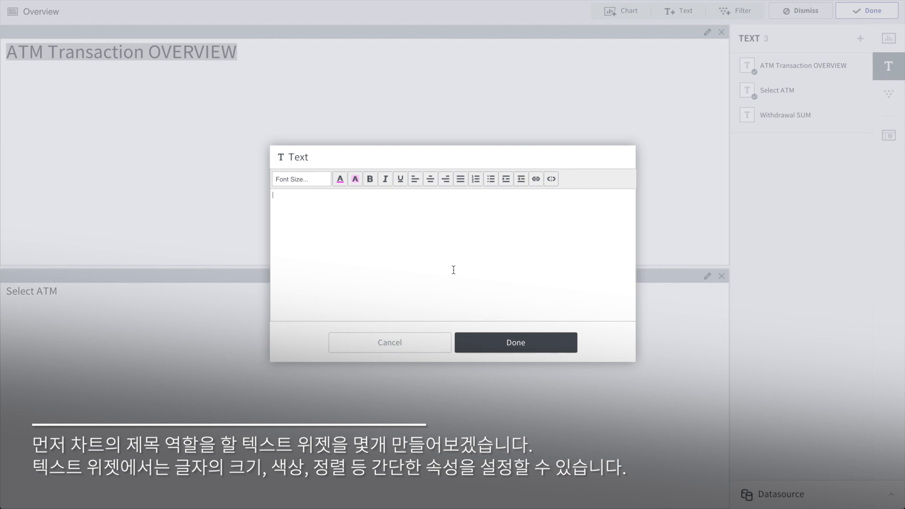
type("Withdrawal Average")
key("ctrl+a")
left_click(302, 180)
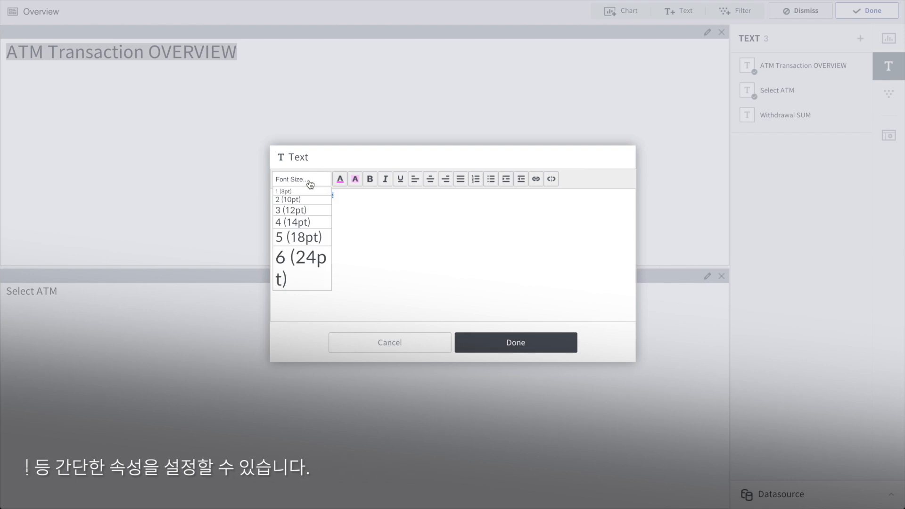
left_click(509, 346)
Arrange the text widgets as a thin title row above a narrow Select ATM column and two wider Withdrawal SUM and Withdrawal Average columns
left_click_drag(782, 118, 624, 346)
left_click_drag(800, 139, 628, 370)
left_click_drag(584, 270, 581, 70)
left_click_drag(364, 273, 172, 286)
left_click_drag(546, 241, 437, 247)
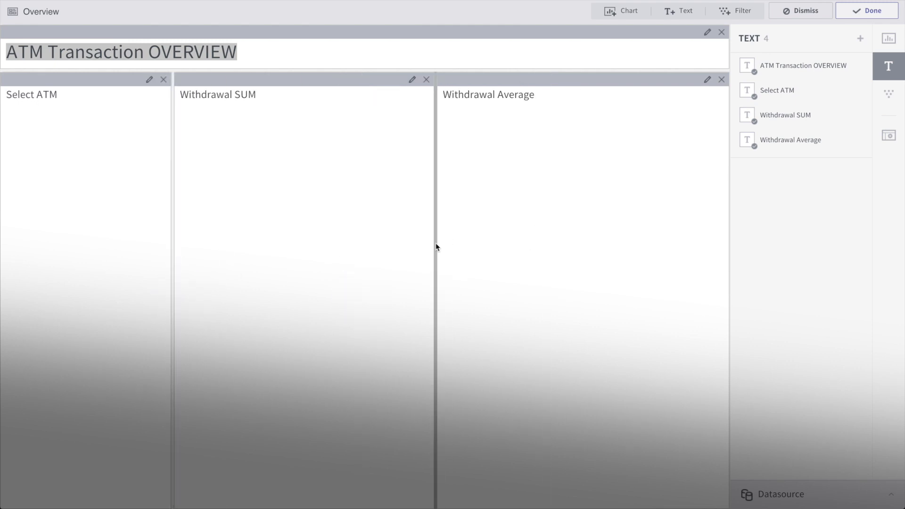
Start a new KPI chart with the measures Amount withdrawn XYZ Card and Amount withdrawn Other Card
left_click(889, 38)
left_click(861, 38)
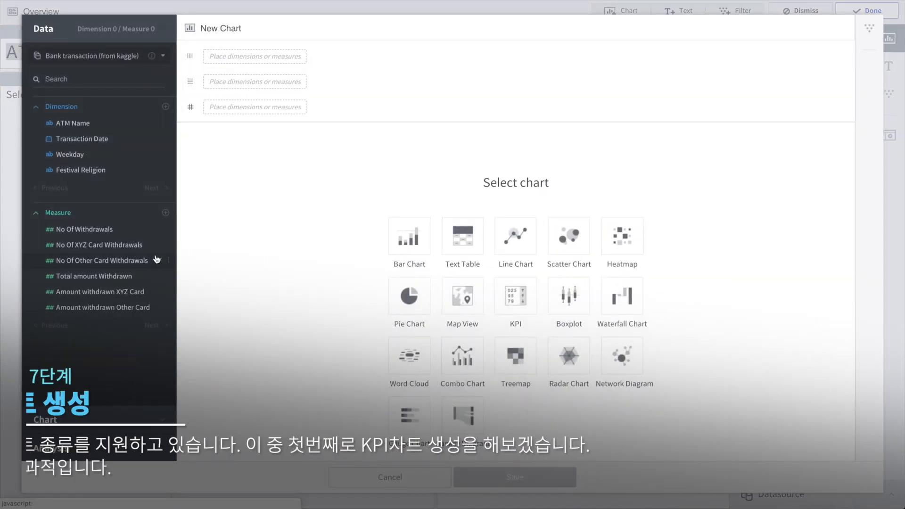
left_click(515, 302)
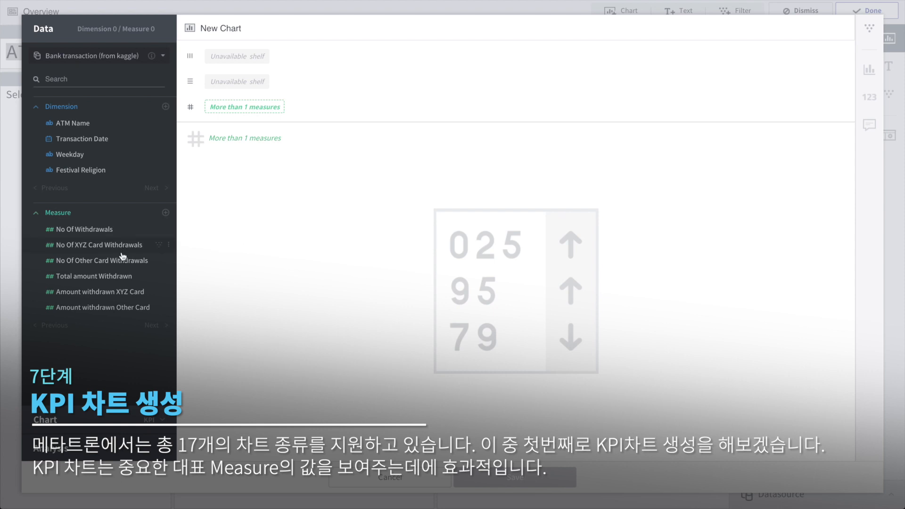
left_click(116, 295)
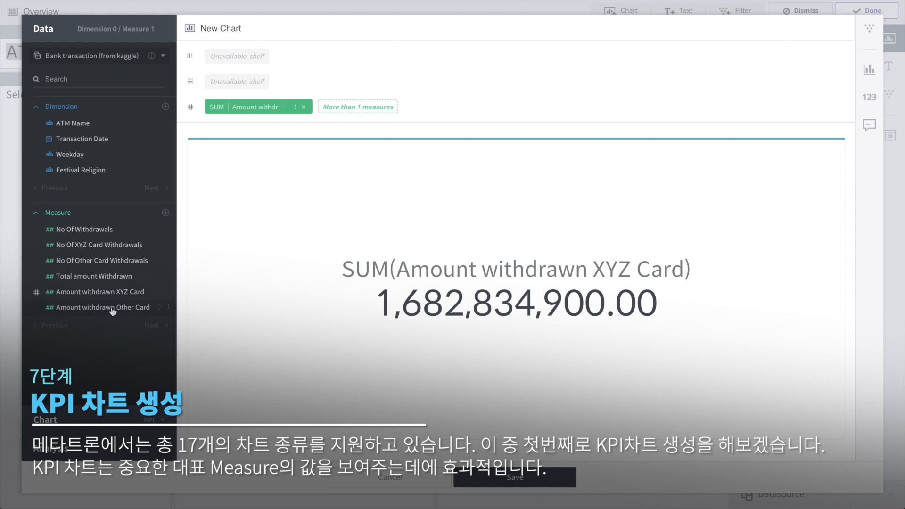
left_click(113, 309)
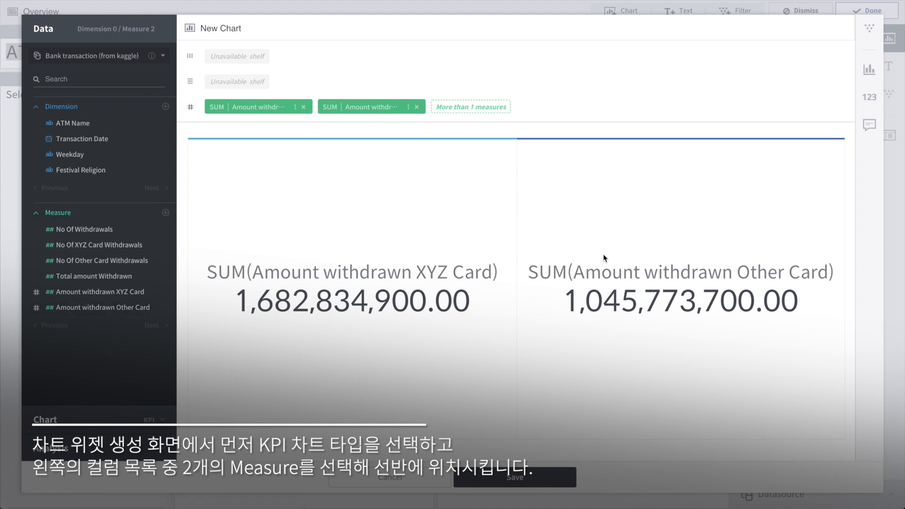
Switch the KPI chart to the Solid style and alias the Amount withdrawn XYZ Card measure as XYZ card
left_click(870, 70)
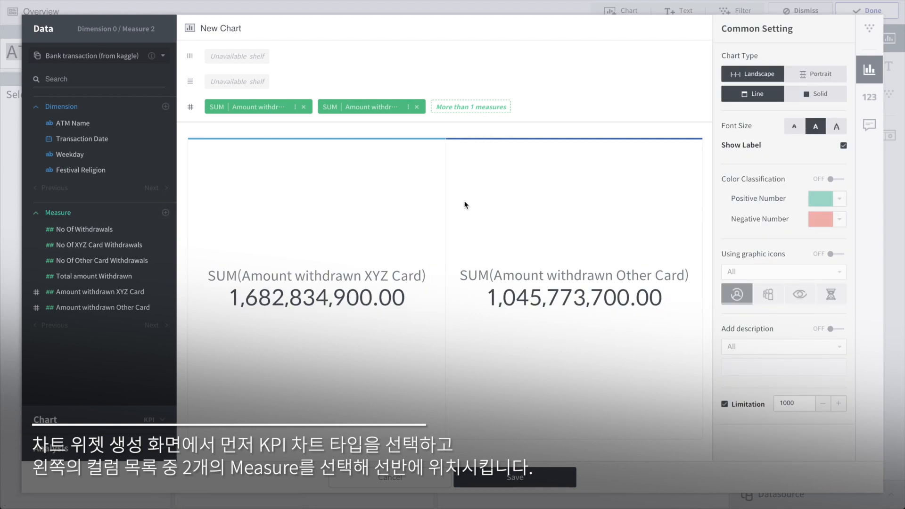
left_click(819, 93)
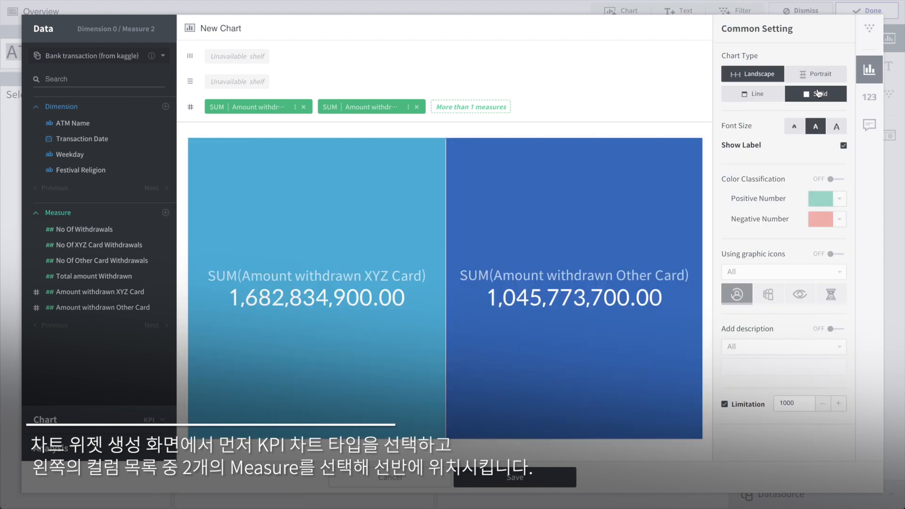
left_click(296, 107)
mouse_move(384, 171)
left_click(449, 161)
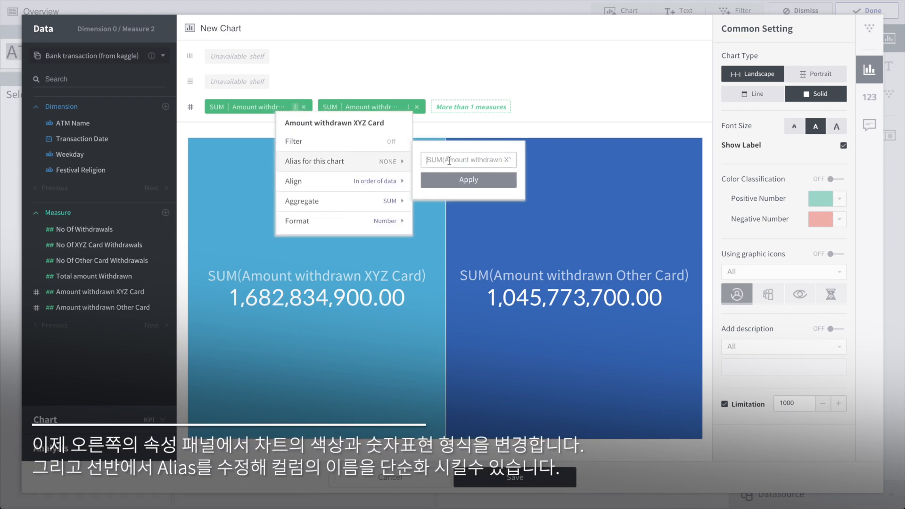
type("XYZ card")
key("Return")
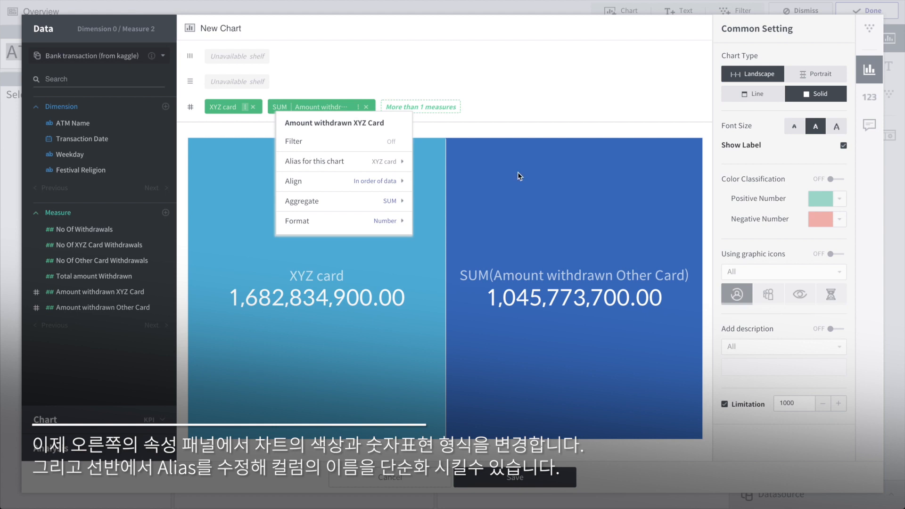
Alias the Amount withdrawn Other Card measure as Other card for this chart
left_click(356, 108)
left_click(406, 161)
left_click(503, 158)
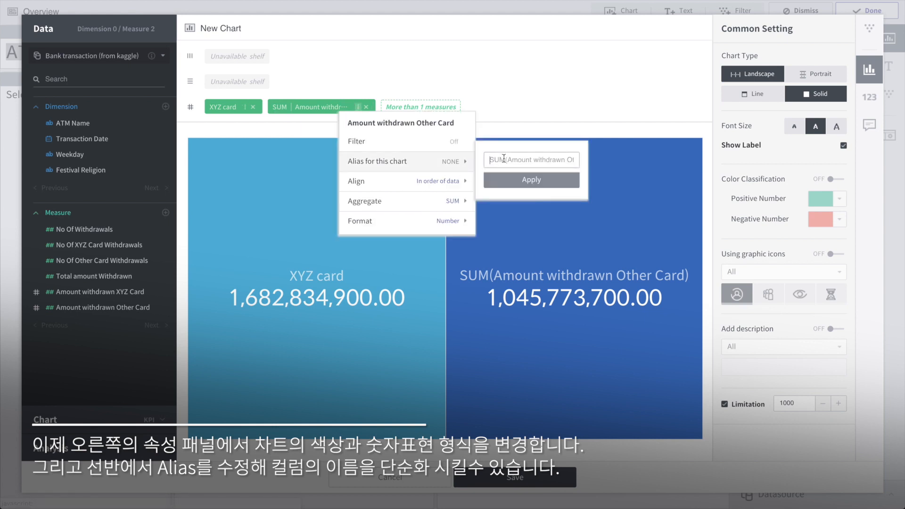
type("Other card")
key("Return")
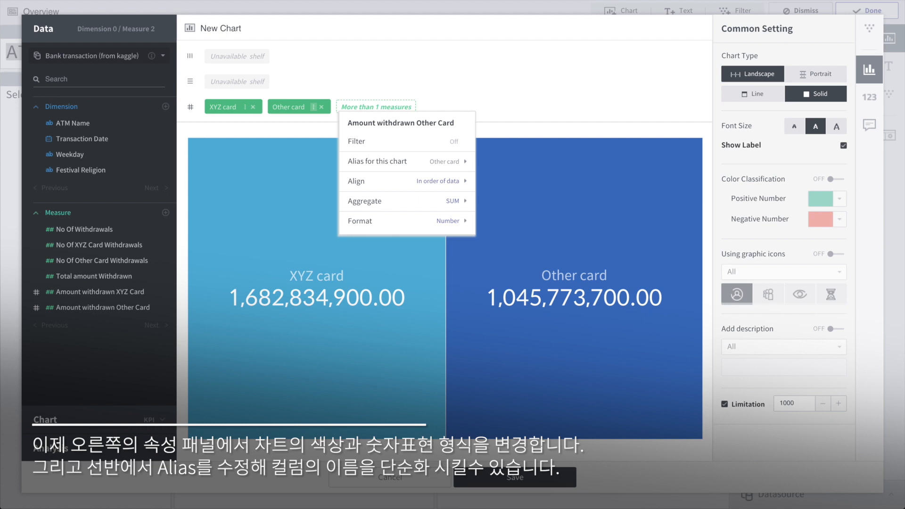
left_click(493, 92)
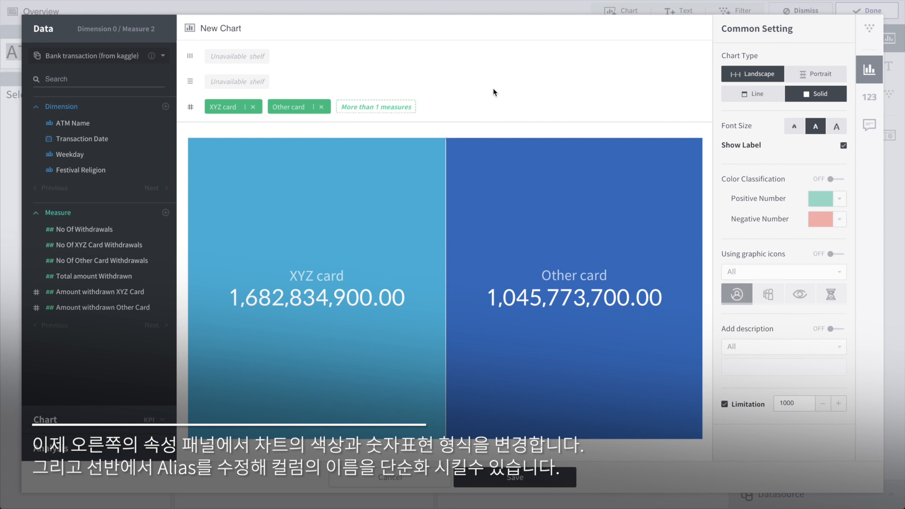
Set the KPI chart's number format to 0 decimal places with Automation abbreviations
left_click(868, 98)
left_click(826, 114)
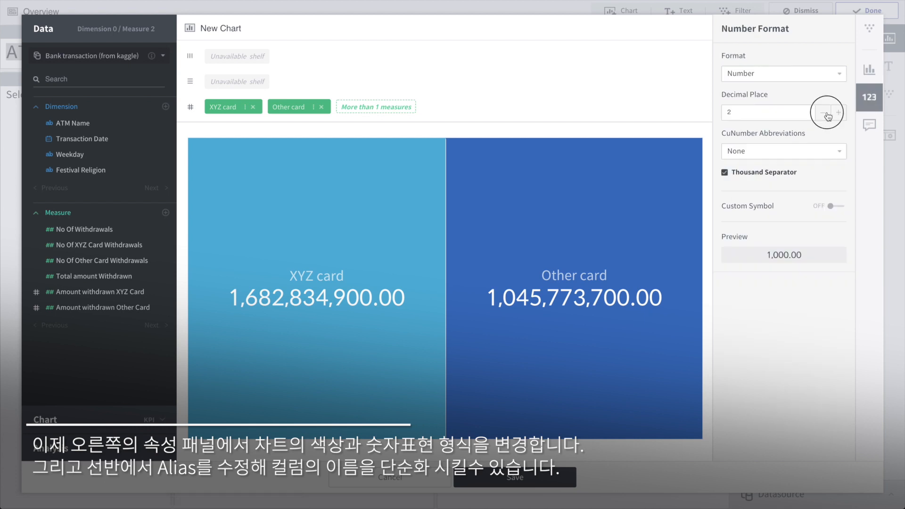
left_click(826, 114)
left_click(791, 152)
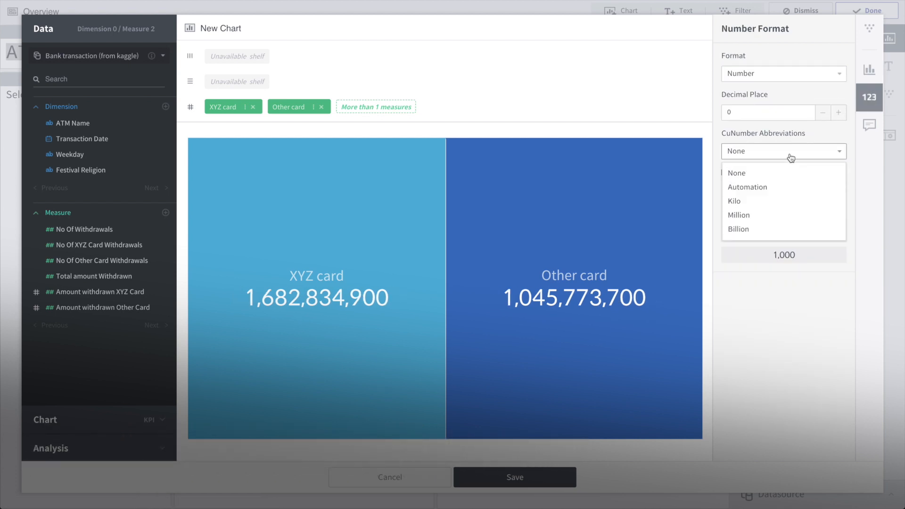
left_click(768, 186)
Format the KPI values as Currency in $ (USD) with Kilo abbreviations, and save the chart
left_click(784, 82)
left_click(762, 110)
left_click(770, 96)
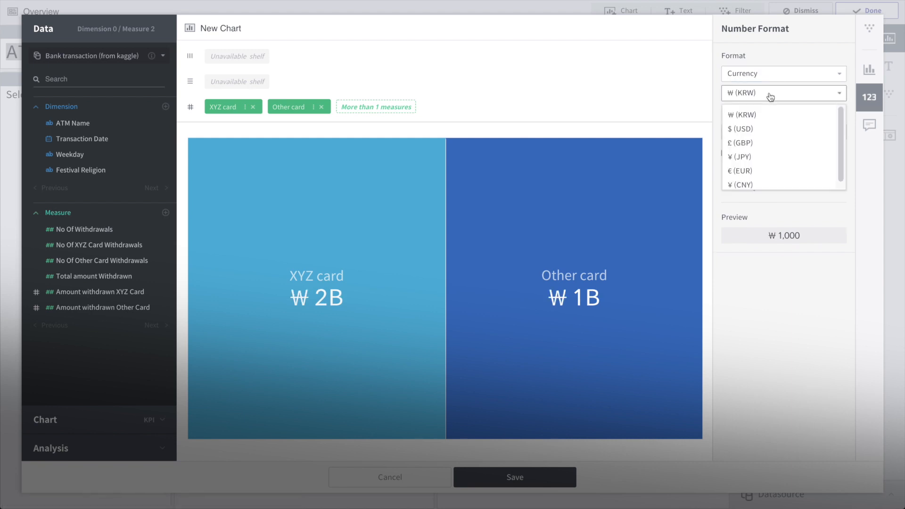
left_click(767, 128)
left_click(769, 137)
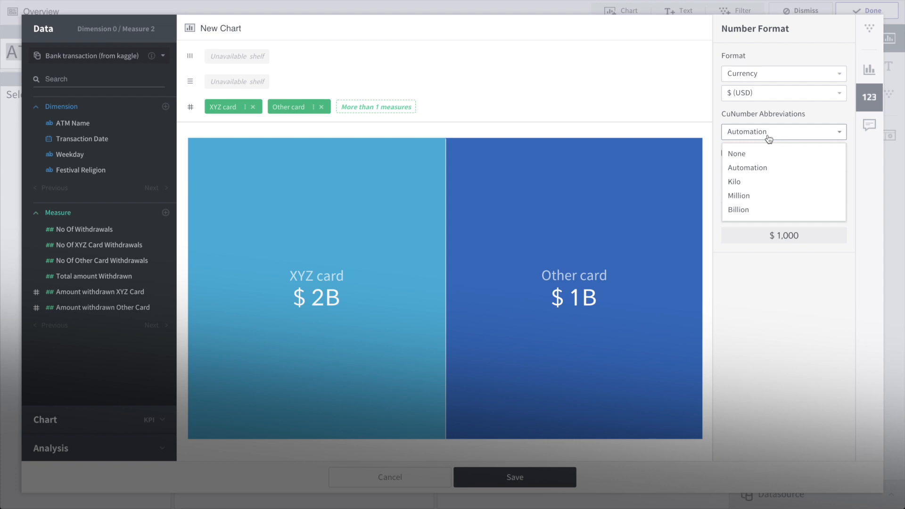
left_click(752, 181)
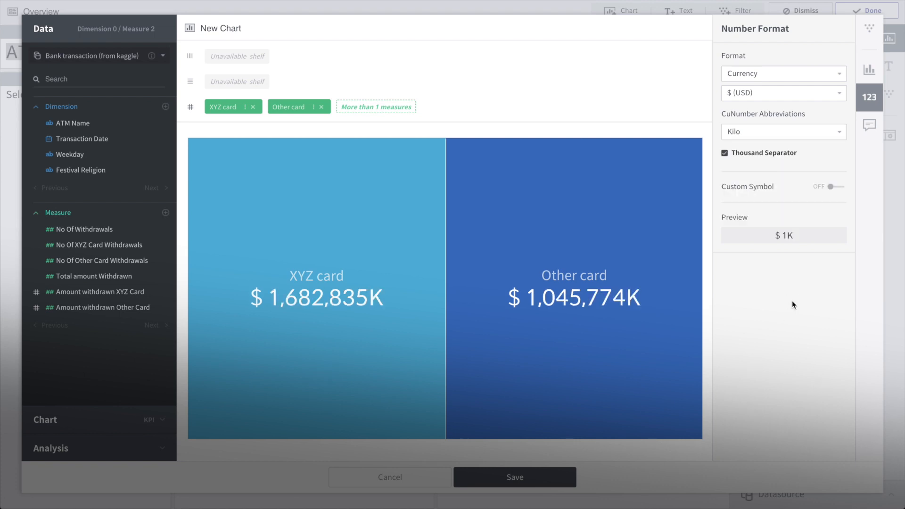
left_click(515, 481)
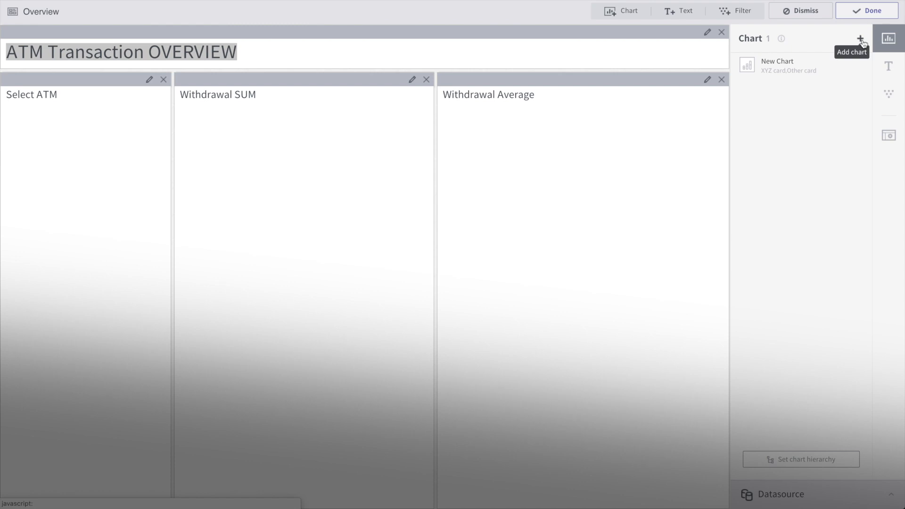
Start a new KPI chart and a custom measure column whose formula begins with SUMOF([Amount withdrawn XYZ Card])
left_click(861, 40)
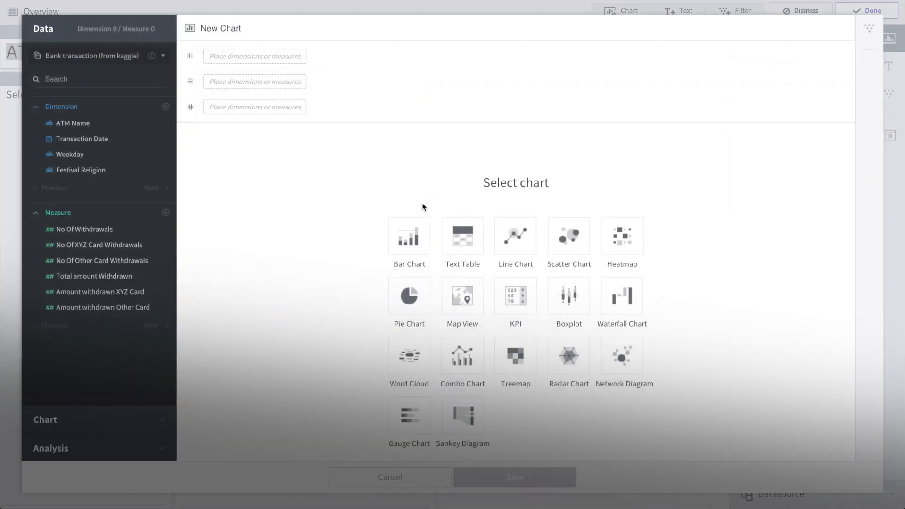
left_click(166, 213)
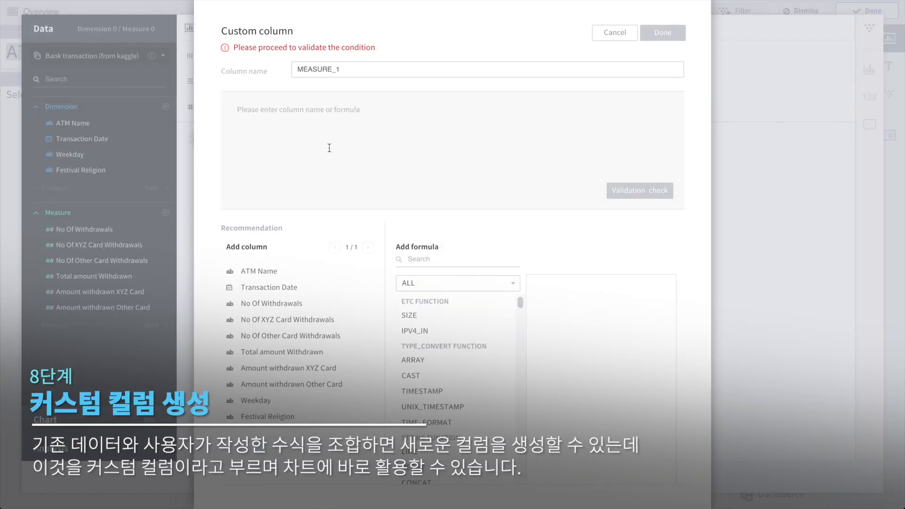
type("sum")
key("Return")
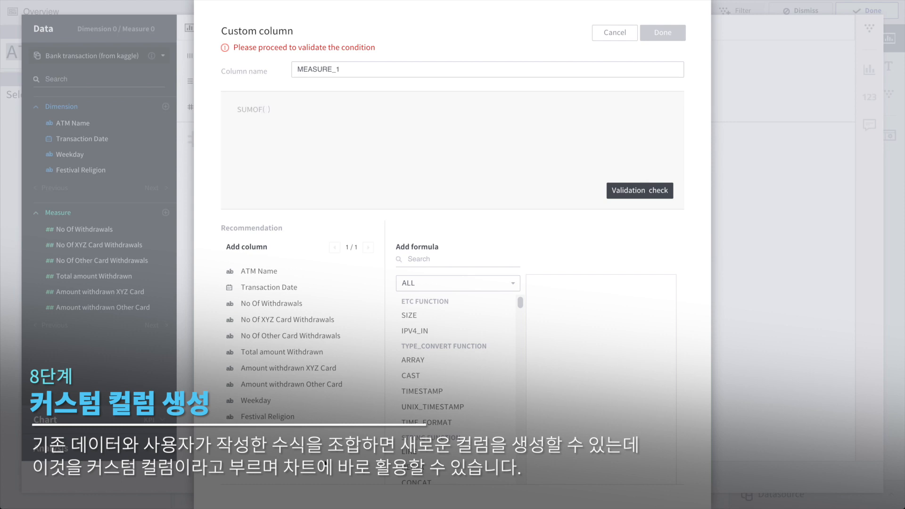
left_click(311, 375)
left_click_drag(339, 109, 237, 110)
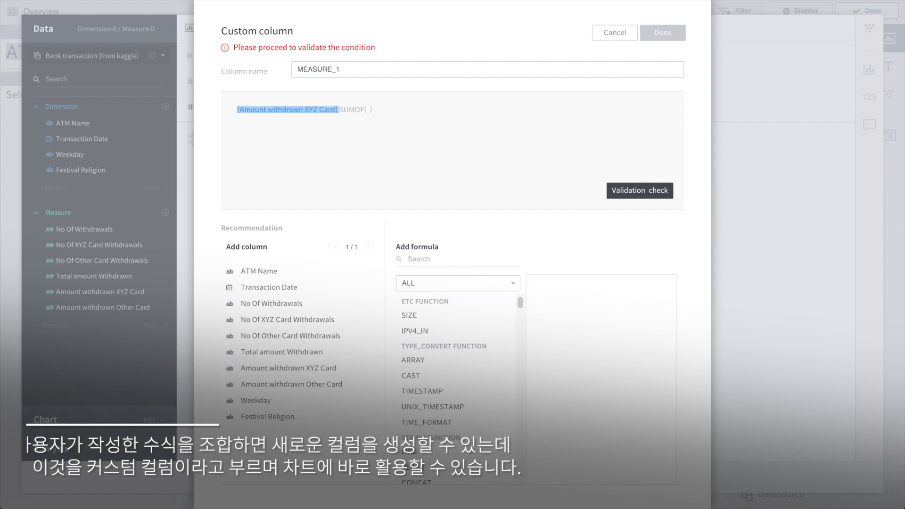
key("super+x")
left_click(266, 109)
key("super+v")
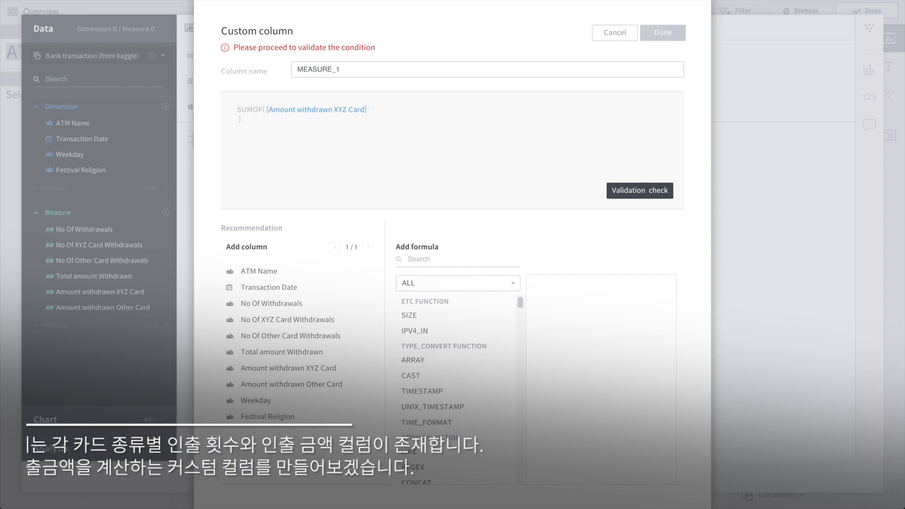
key("BackSpace")
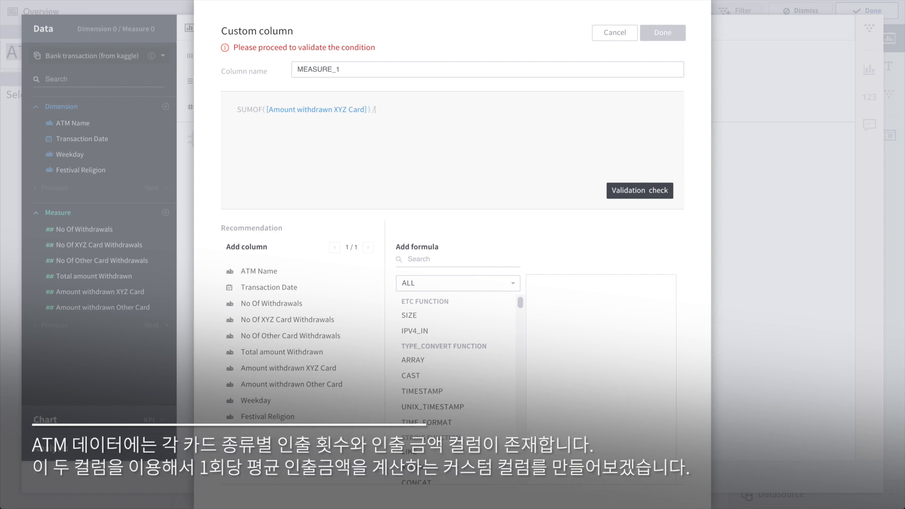
Divide the sum in the formula by COUNTOF([No Of XYZ Card Withdrawals]) and validate the formula
type("unt")
key("Return")
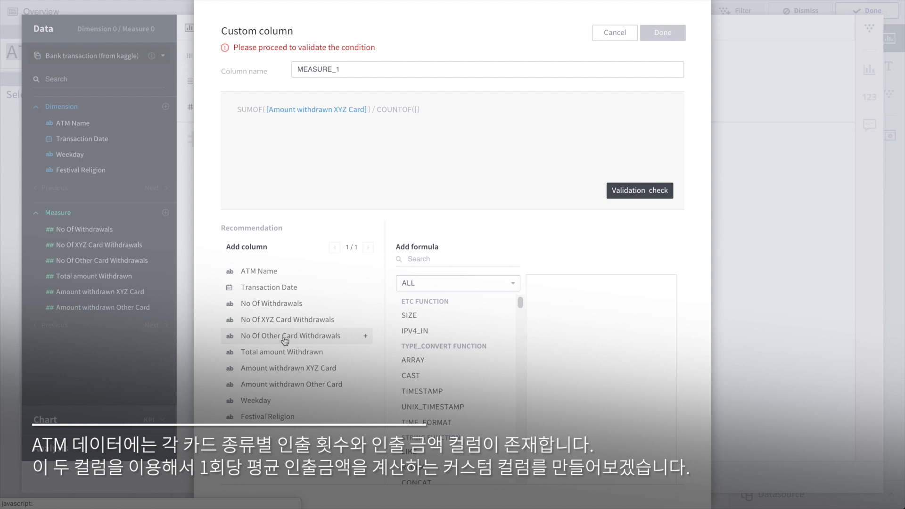
left_click(287, 320)
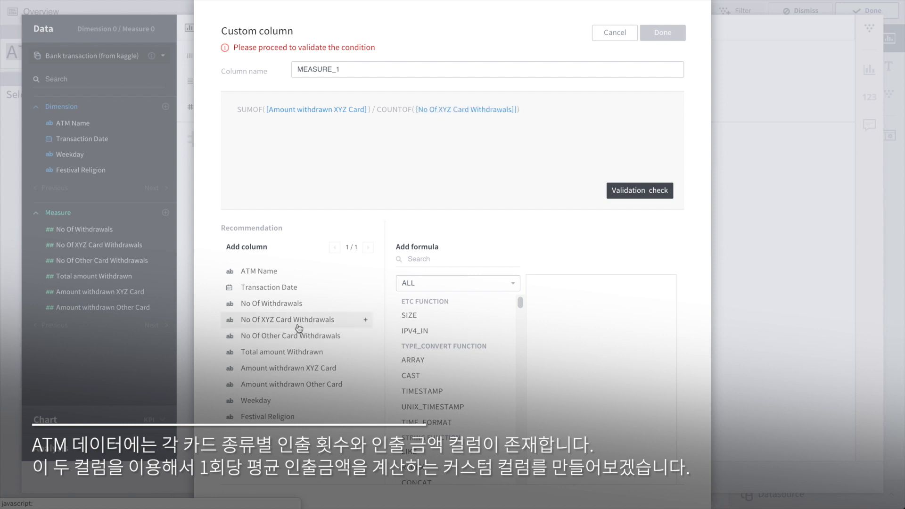
left_click(627, 193)
Create the custom column under the name average xyz card and add it to the KPI chart's measures
double_click(420, 69)
type("average")
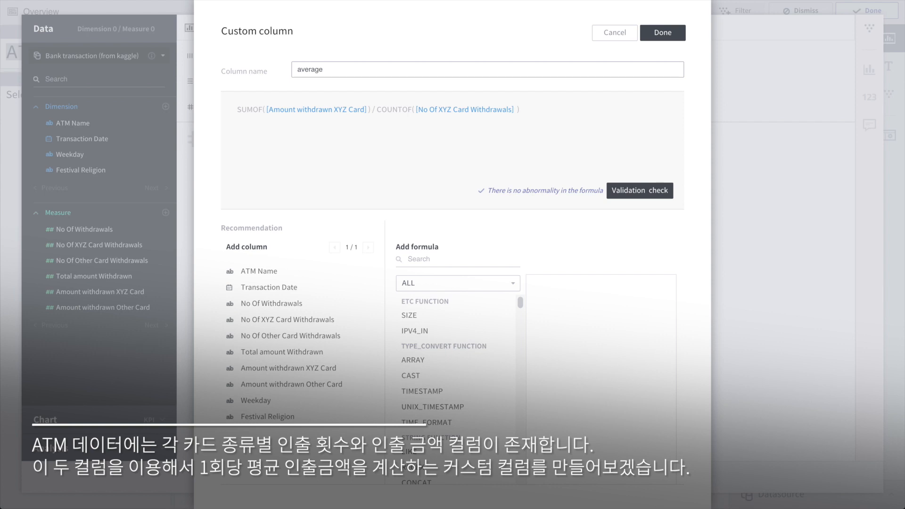
type(" xyz card")
left_click(657, 38)
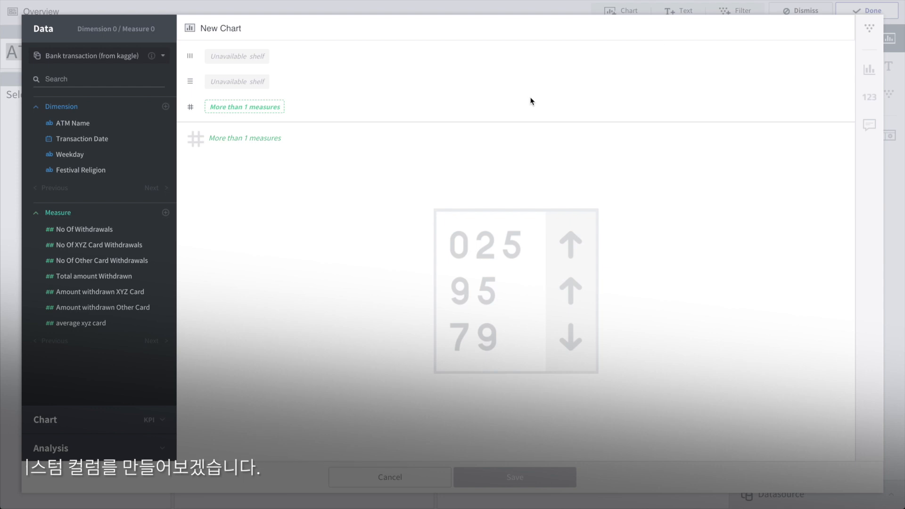
left_click(95, 322)
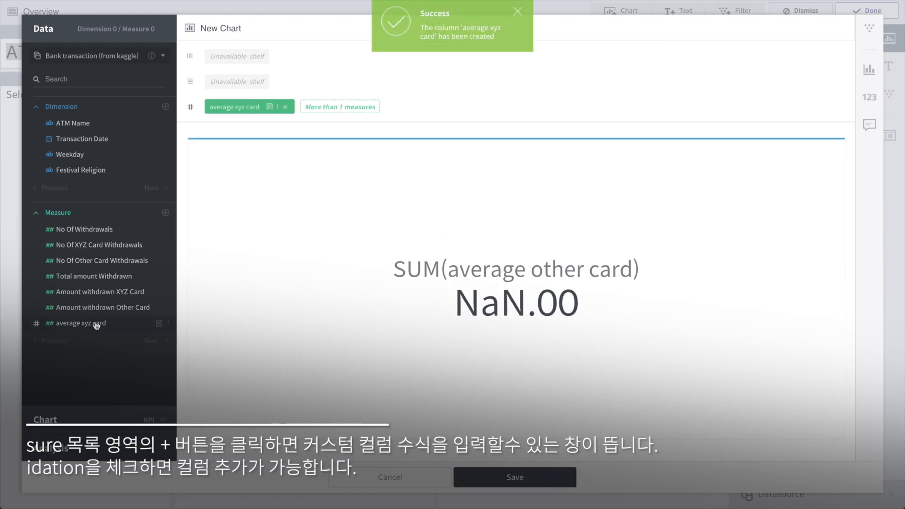
Start another custom measure column with the formula SUMOF([Amount withdrawn Other Card])
left_click(165, 212)
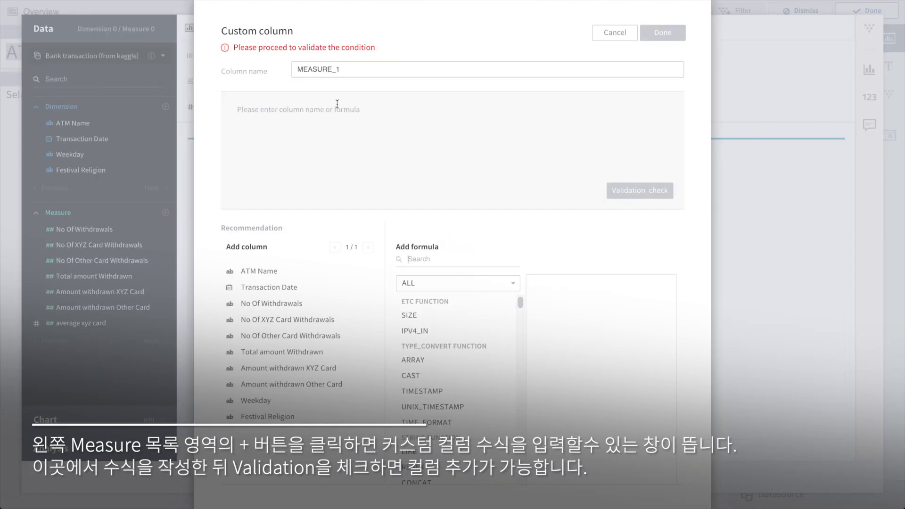
type("sum")
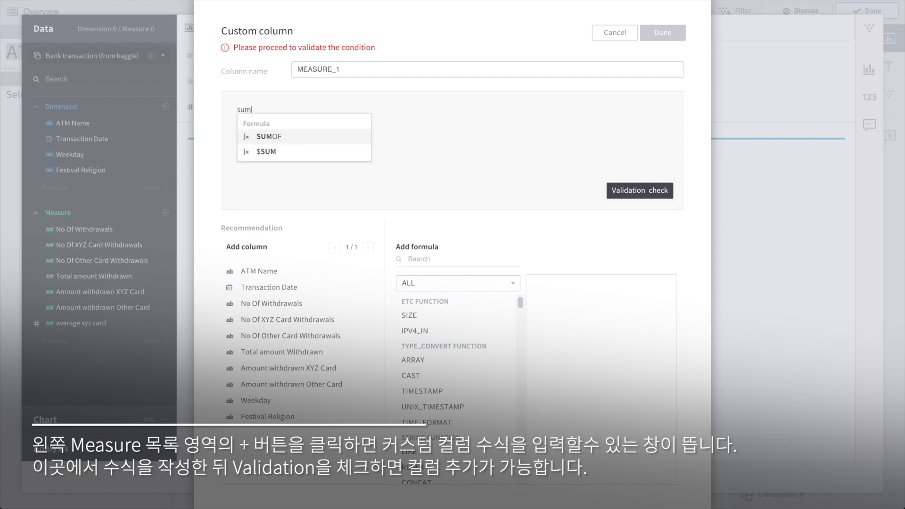
key("Return")
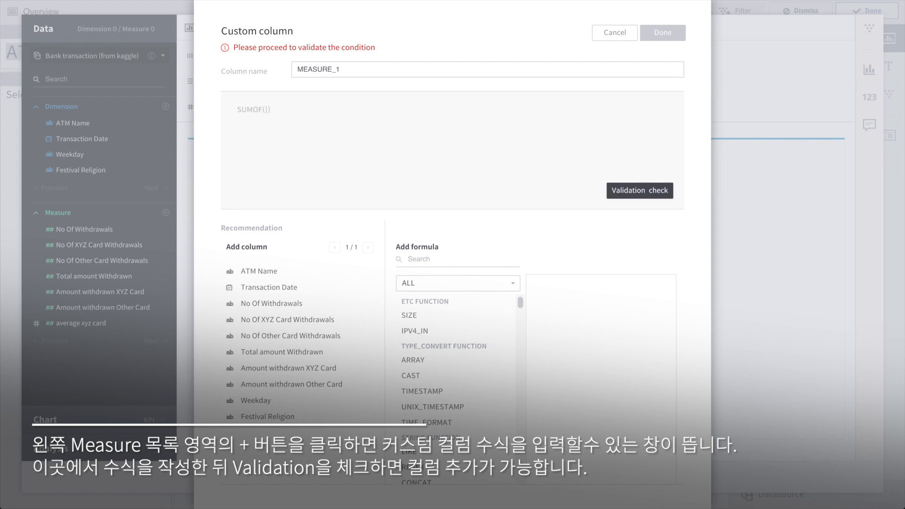
left_click(314, 389)
key("shift+super+Left")
key("super+c")
key("BackSpace")
key("super+v")
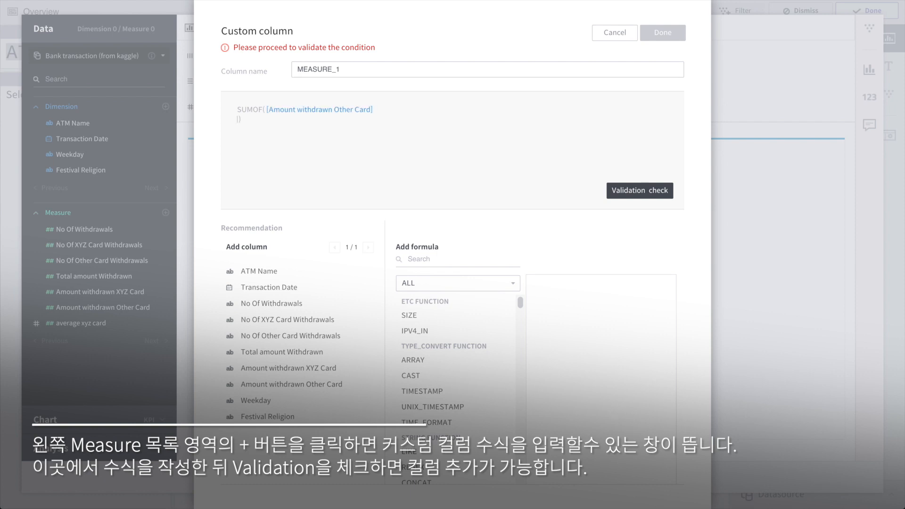
Extend the formula with a division by COUNTOF([No Of Other Card Withdrawals])
type("/")
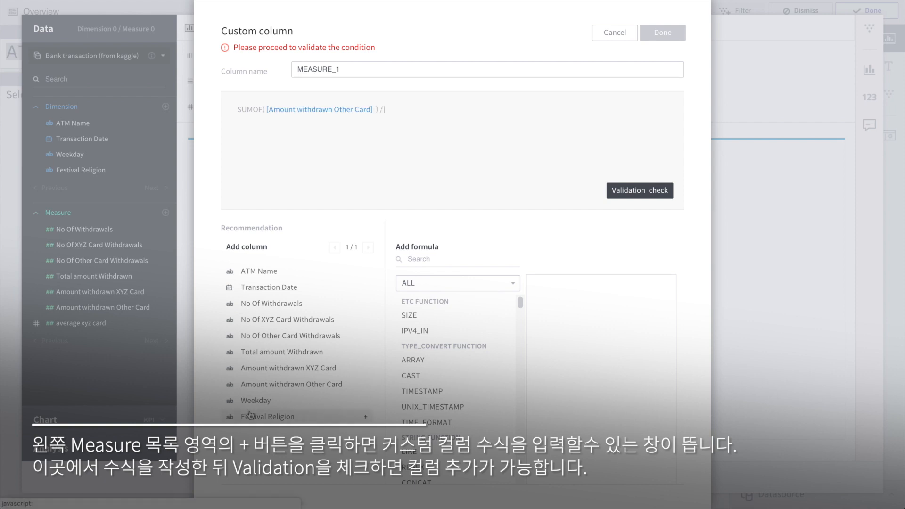
type(" COUNTOF()")
key("Return")
left_click(290, 336)
key("shift+Home")
key("ctrl+c")
key("BackSpace")
key("ctrl+v")
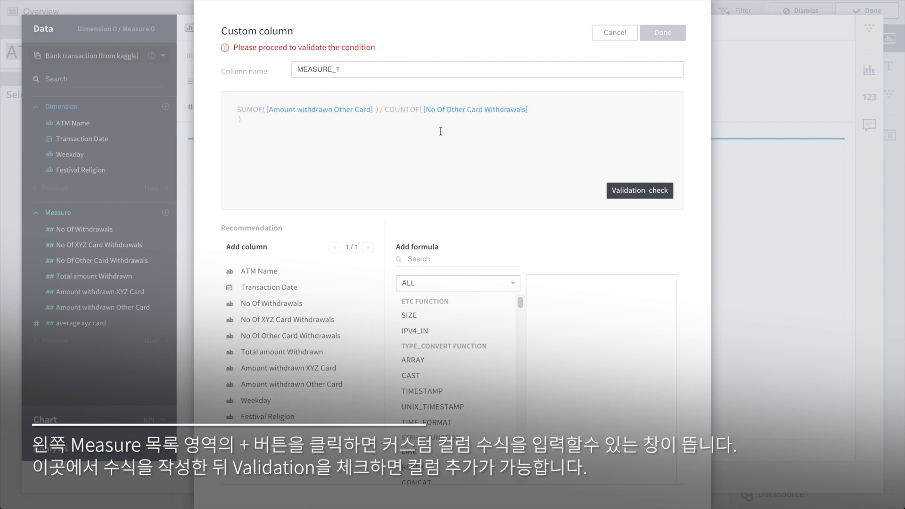
Validate and create the custom column as average other cards, and add it to the KPI chart's measures
double_click(353, 69)
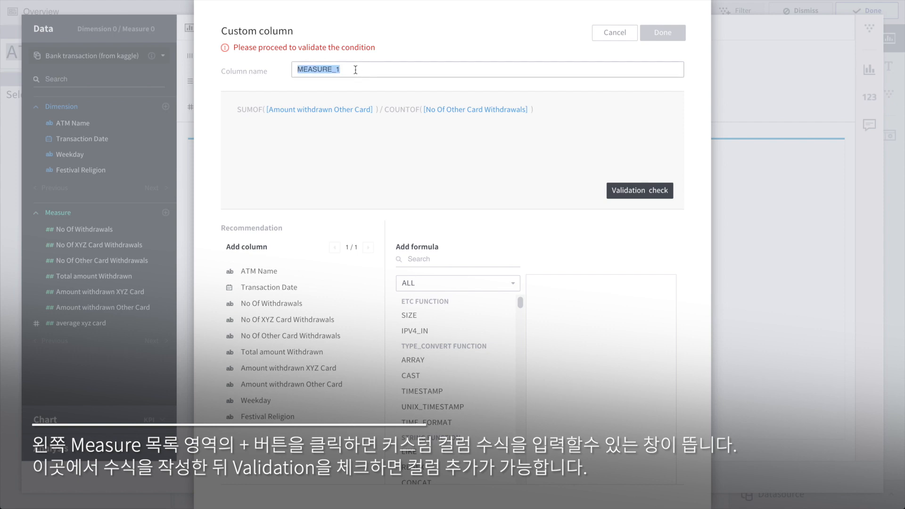
type("average other cards")
left_click(634, 190)
left_click(664, 32)
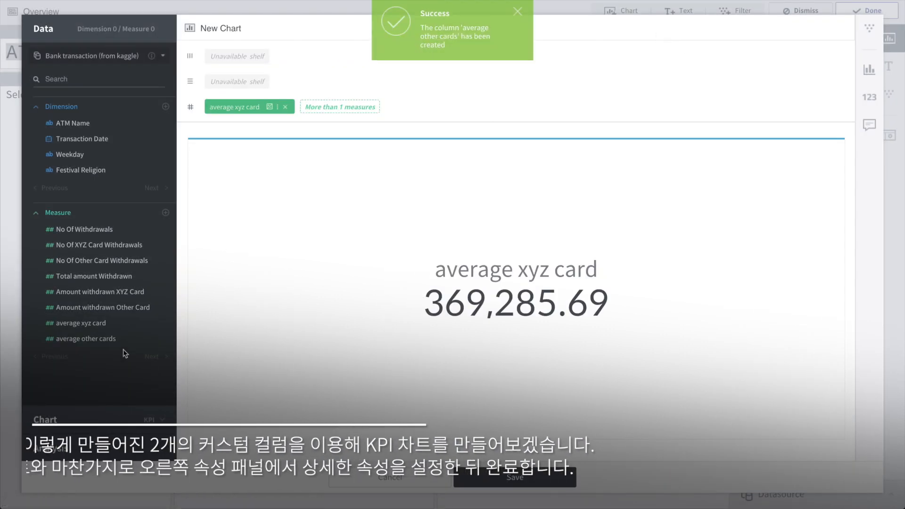
left_click_drag(86, 339, 252, 195)
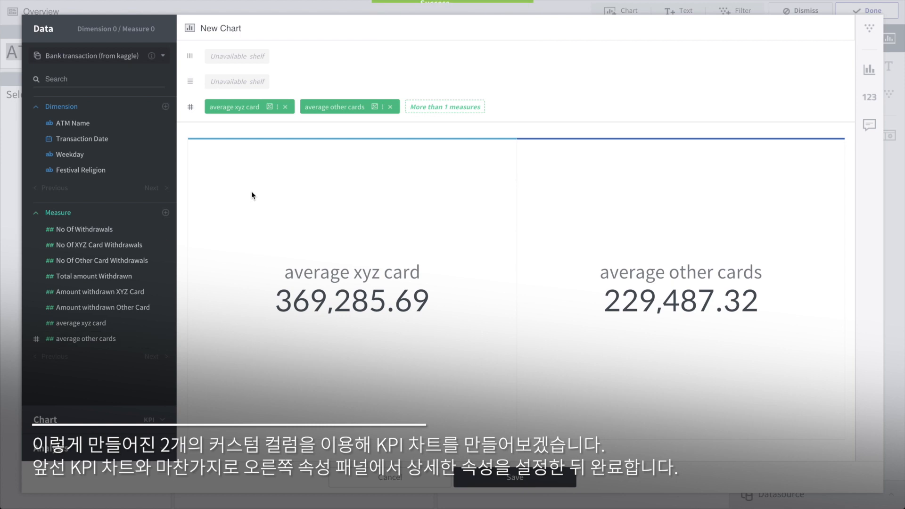
Give the average xyz card measure the chart alias XYZ card
left_click(277, 107)
mouse_move(375, 192)
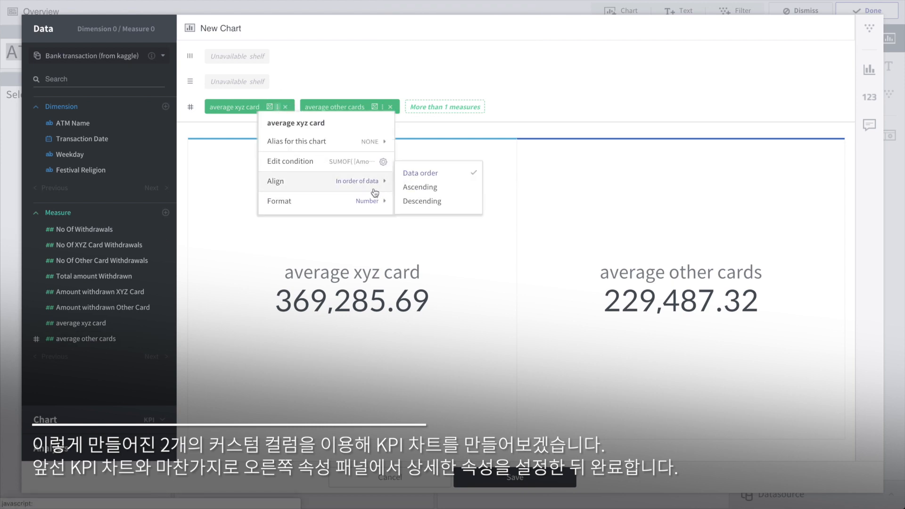
mouse_move(380, 146)
left_click(431, 142)
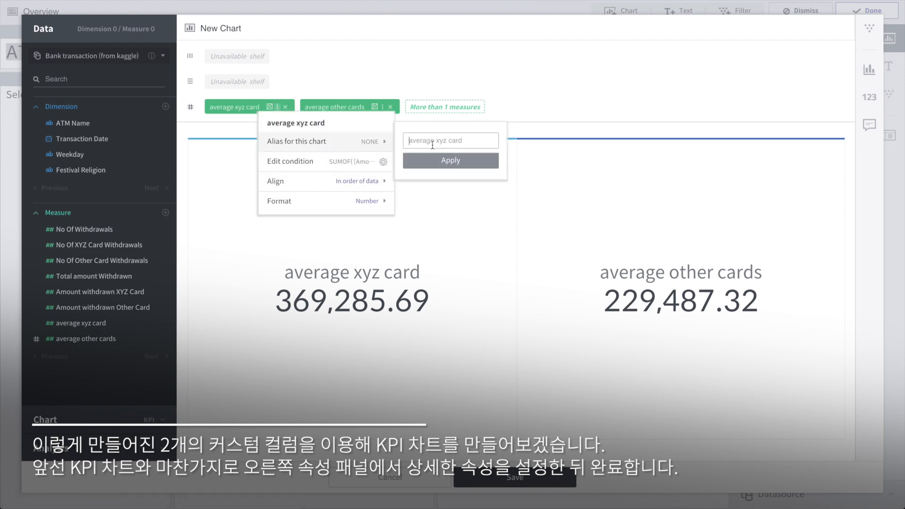
type("XY")
key("Return")
Give the average other cards measure the chart alias Other cards
left_click(359, 107)
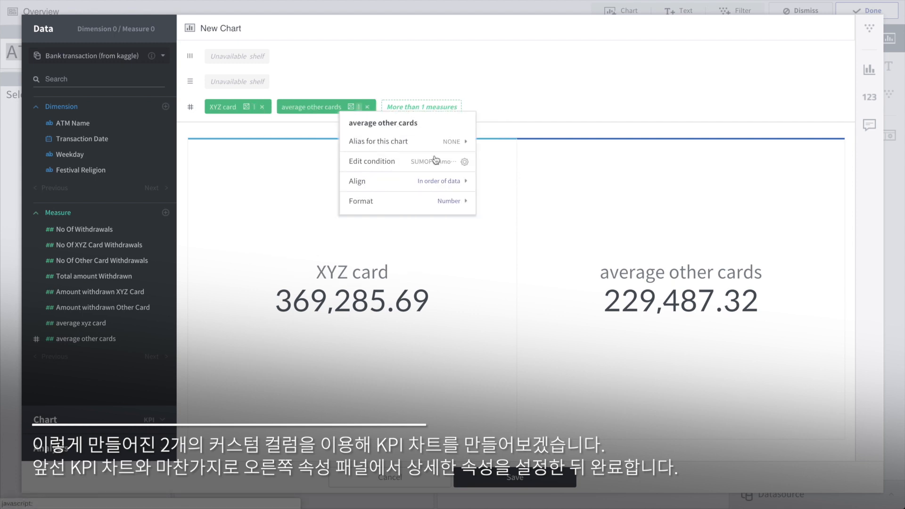
mouse_move(467, 141)
left_click(526, 142)
type("Other cards")
key("Return")
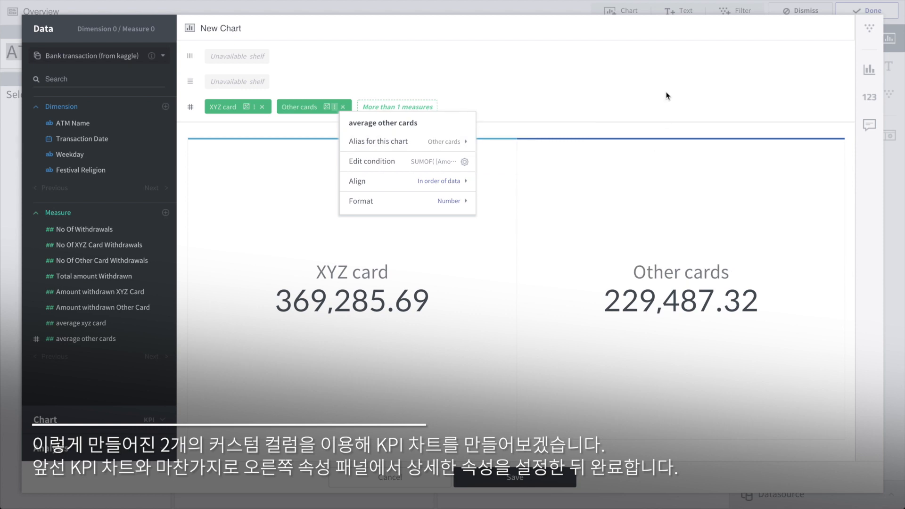
left_click(738, 92)
Set the KPI chart's number format to 0 decimal places with Automation as the number abbreviation
left_click(866, 98)
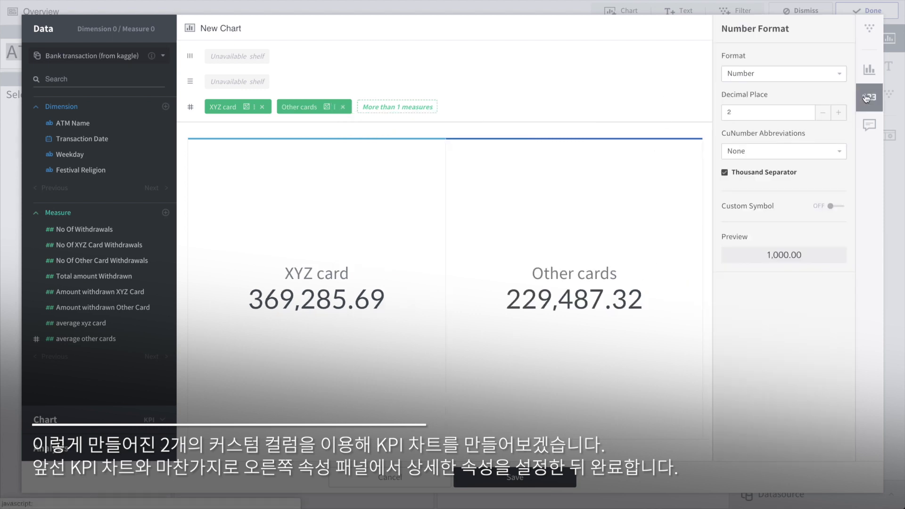
left_click(825, 118)
left_click(825, 118)
left_click(821, 152)
left_click(773, 187)
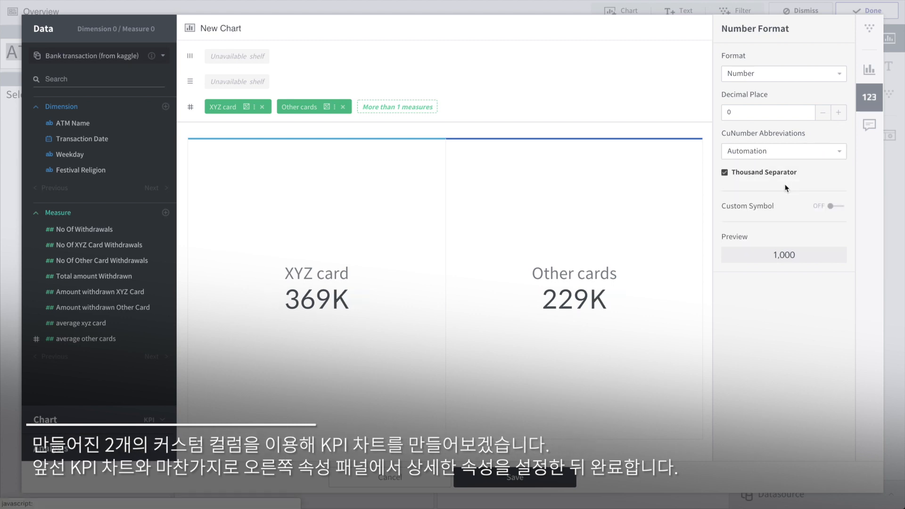
Change the KPI chart's number format to Currency in $ (USD)
left_click(787, 74)
left_click(759, 110)
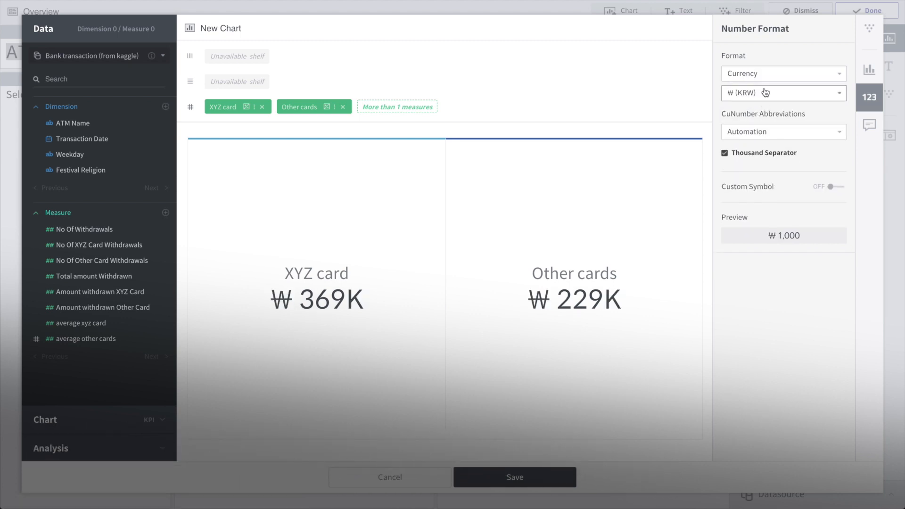
left_click(758, 95)
left_click(752, 131)
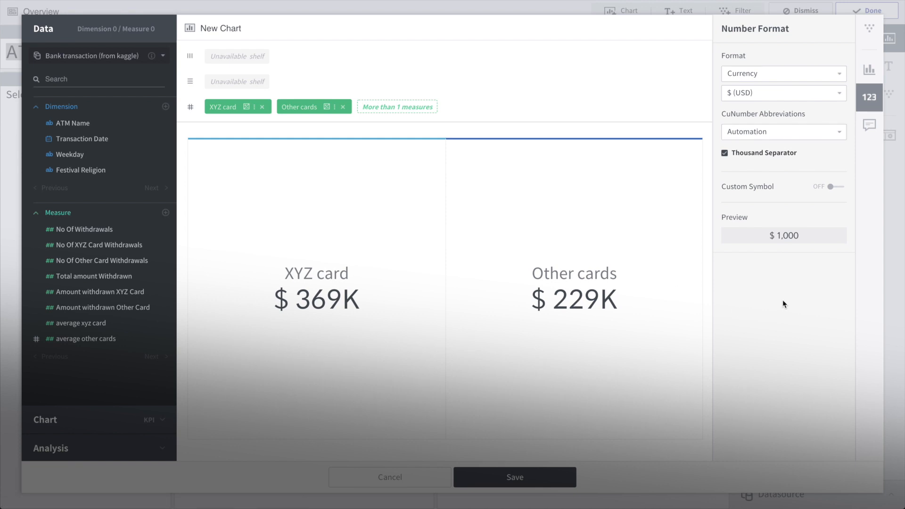
Switch the KPI chart's display type to Solid and save the chart
left_click(874, 69)
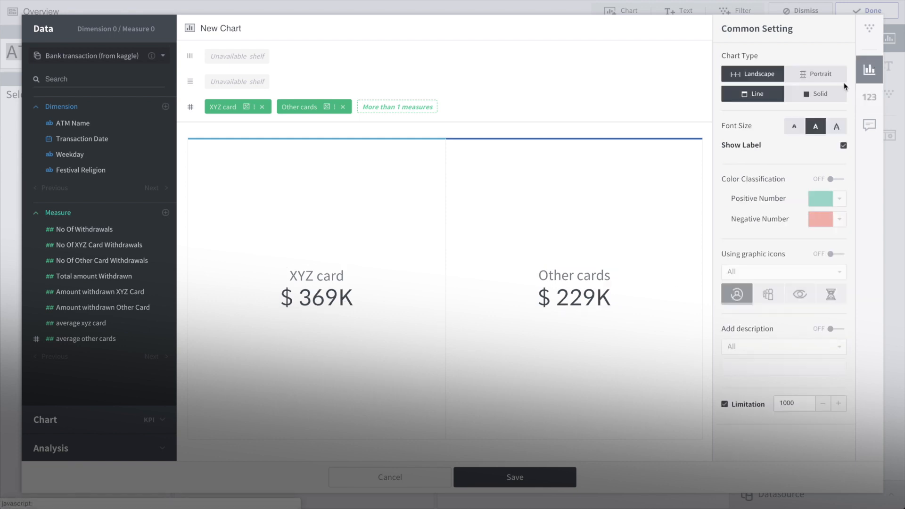
left_click(820, 95)
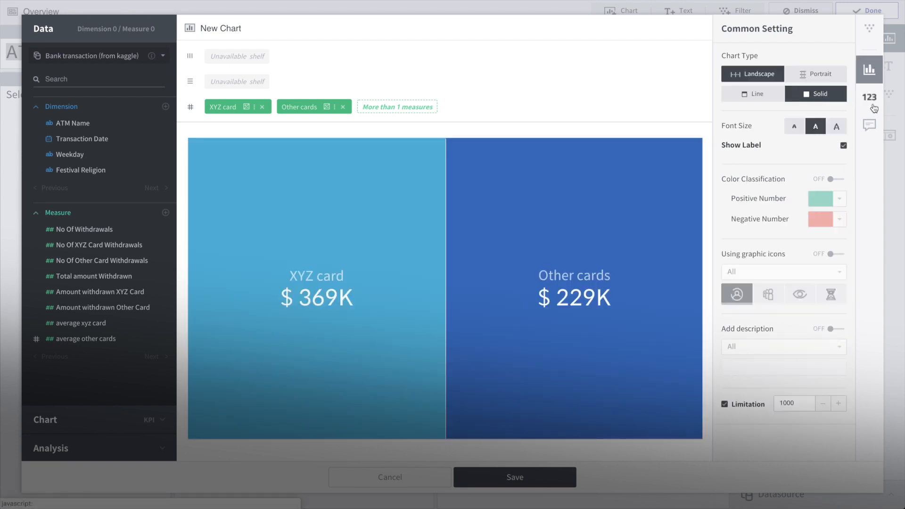
left_click(501, 479)
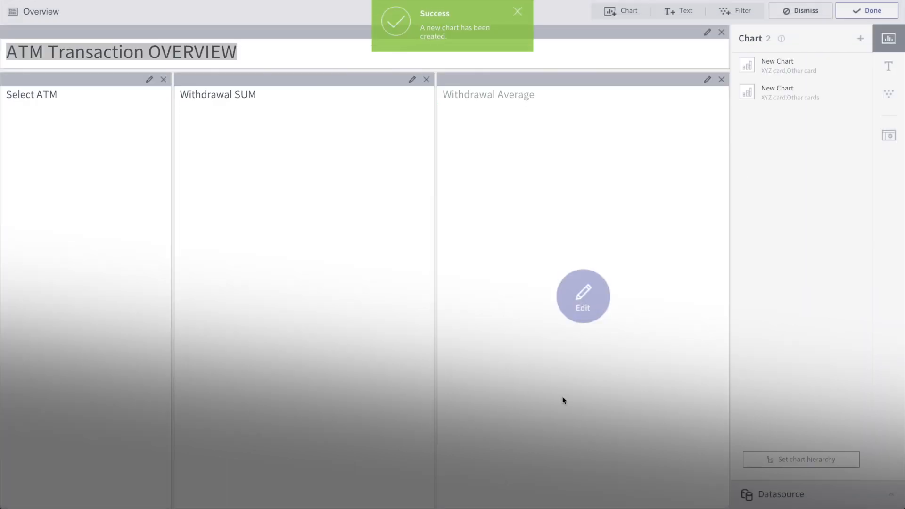
Place the sum KPI chart below the Withdrawal SUM text and the average KPI chart below the Withdrawal Average text
left_click_drag(803, 65, 330, 372)
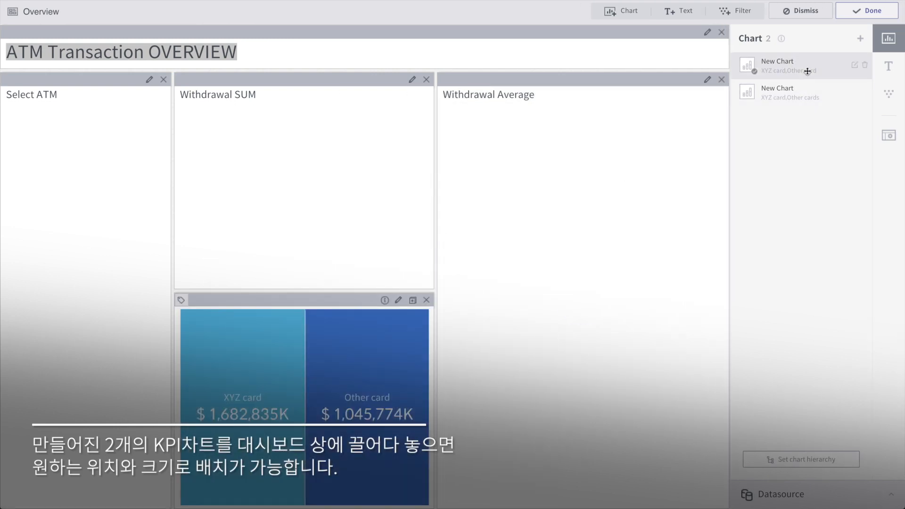
left_click_drag(792, 94, 632, 359)
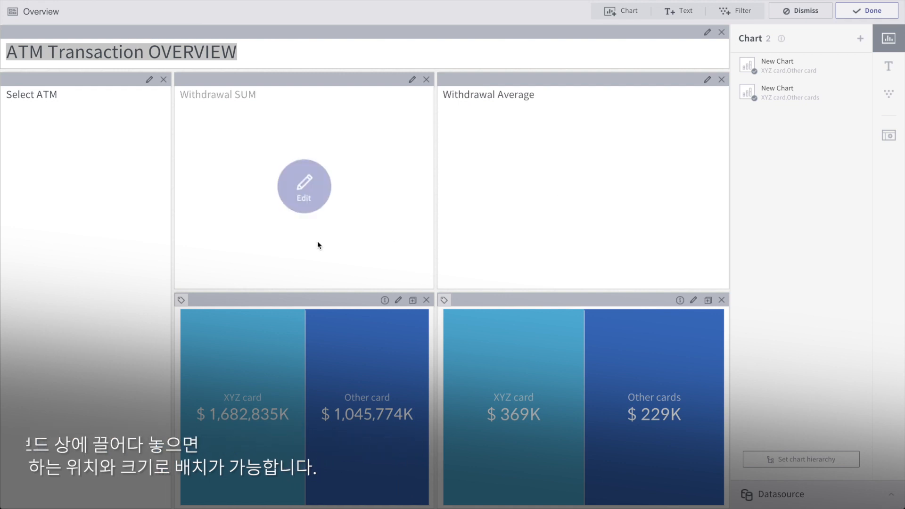
Create a global filter on ATM Name and place its widget below the Select ATM text
left_click(891, 98)
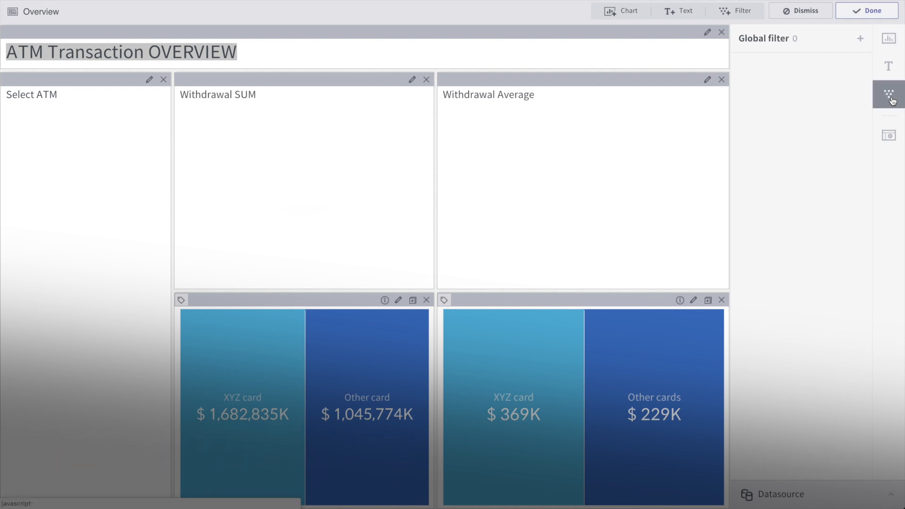
left_click(860, 38)
left_click(597, 144)
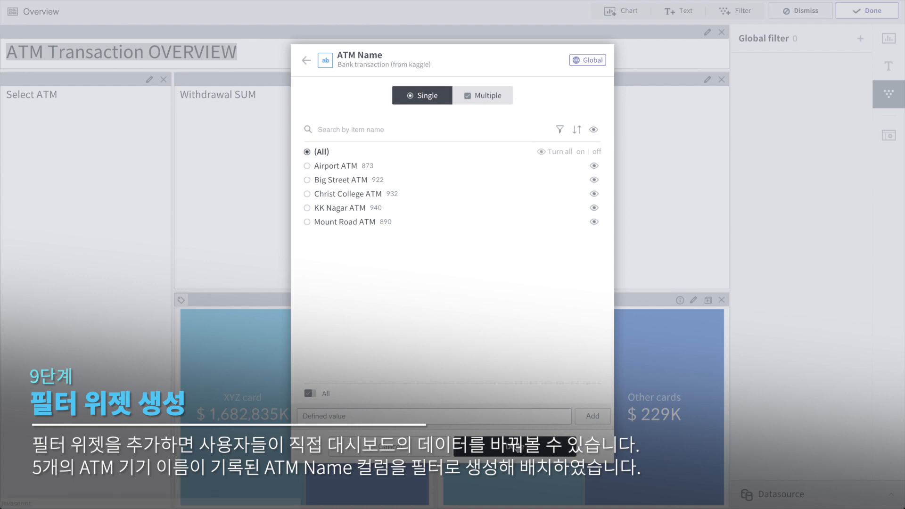
left_click(544, 446)
left_click_drag(797, 71, 51, 329)
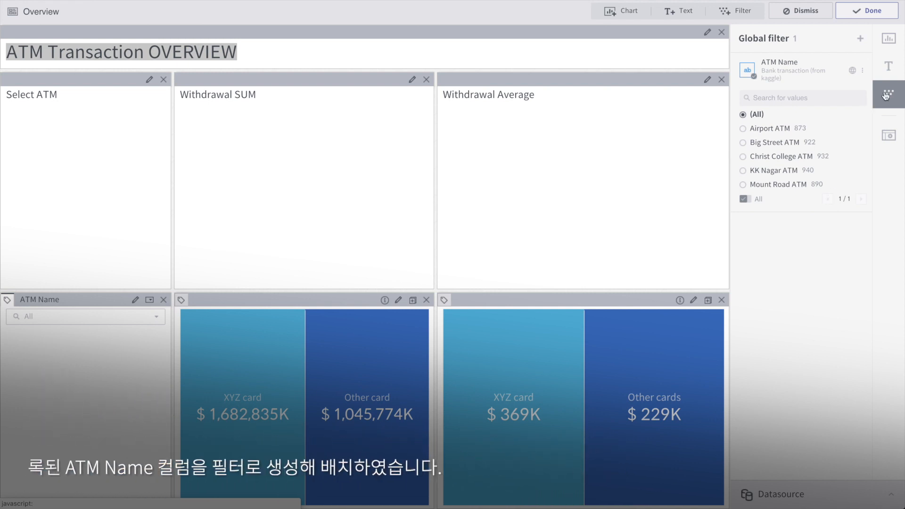
Create a text widget reading "Overall SUM value for Withdrawal by Day" in font size 4 (14pt)
left_click(889, 66)
left_click(860, 38)
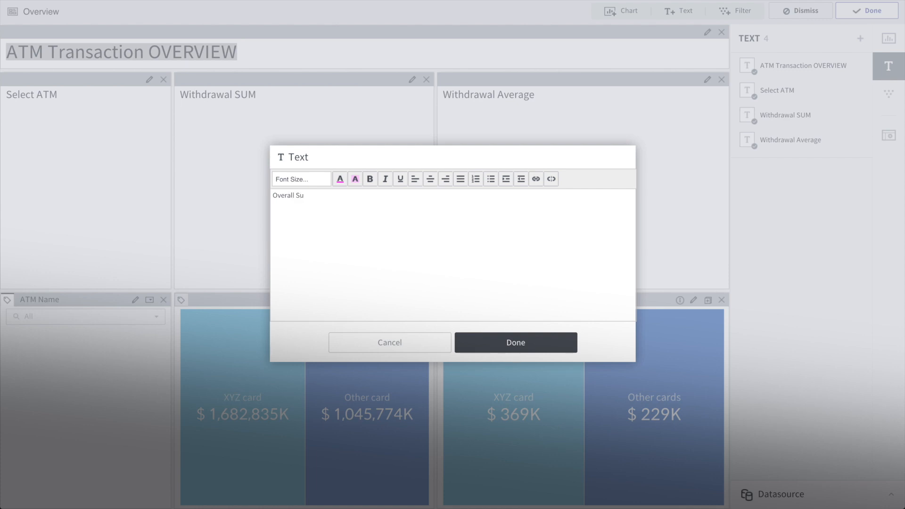
type("Overall SUM value for Withdrawal vby")
key("BackSpace")
key("BackSpace")
key("BackSpace")
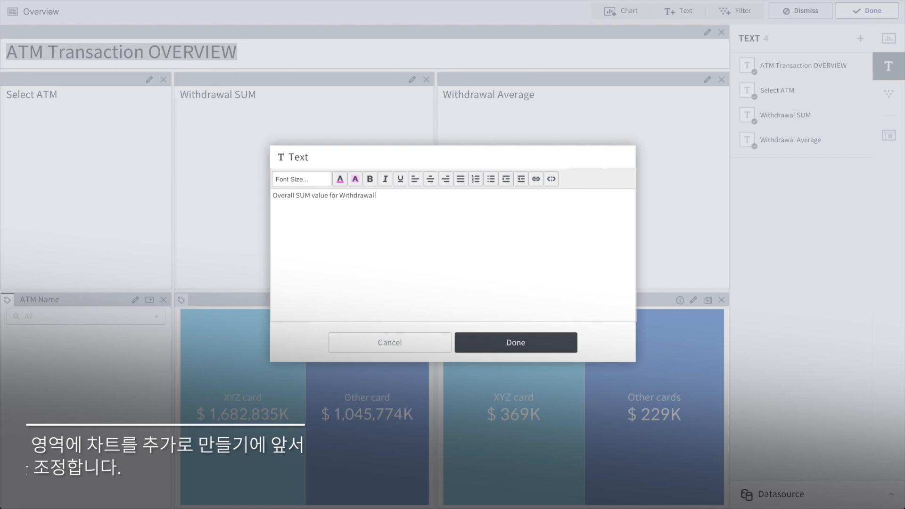
type("by Day")
key("ctrl+a")
left_click(305, 182)
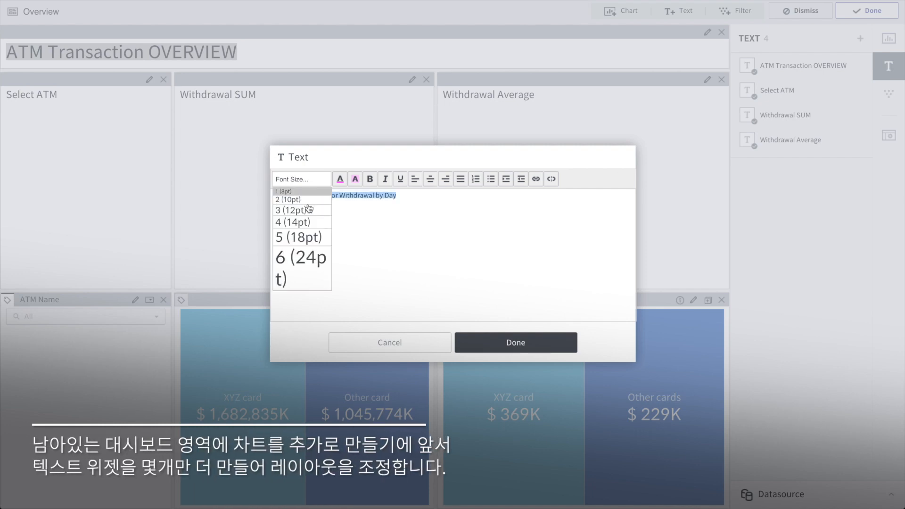
left_click(302, 230)
left_click(515, 344)
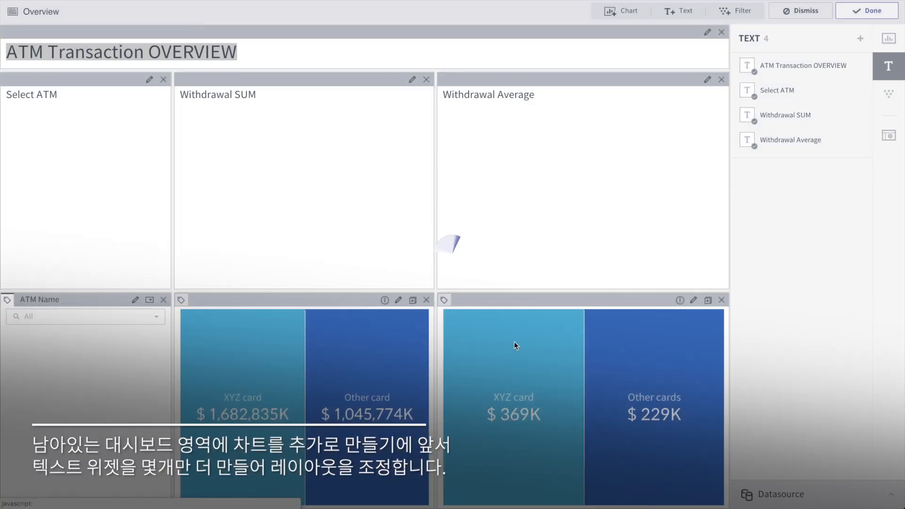
Create a text widget reading "Overall SUM value for XYZ card and Other card by Day" in font size 4 (14pt)
left_click(861, 39)
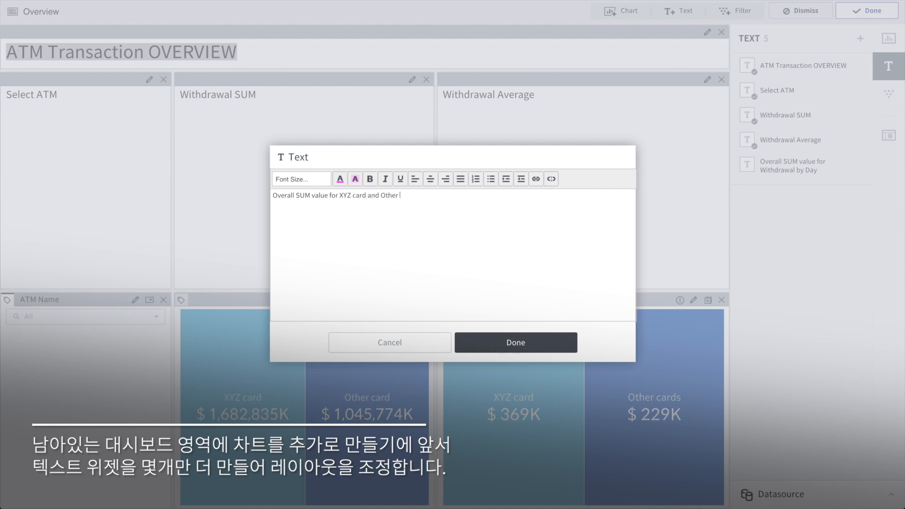
left_click(322, 184)
left_click(302, 238)
left_click(516, 342)
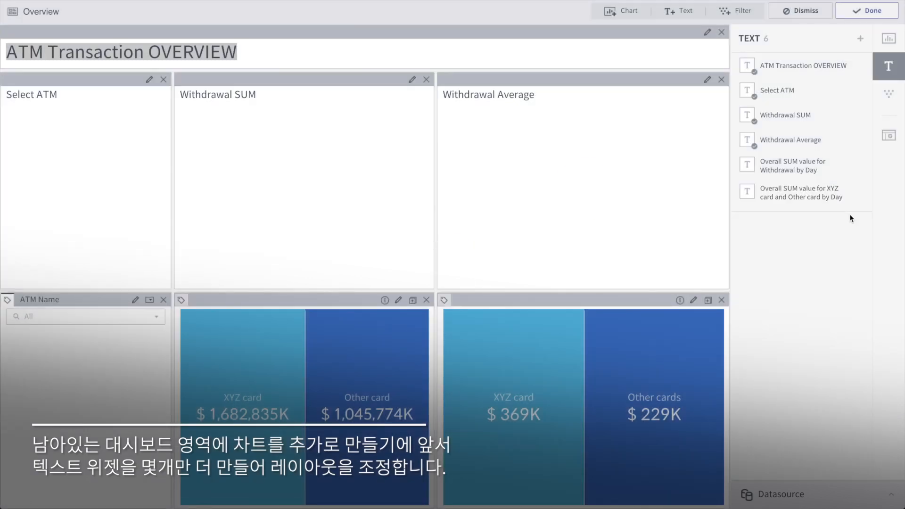
Create a text widget reading "Withdrawal by Weekday" in font size 4 (14pt)
left_click(860, 38)
type("Withdrawal by")
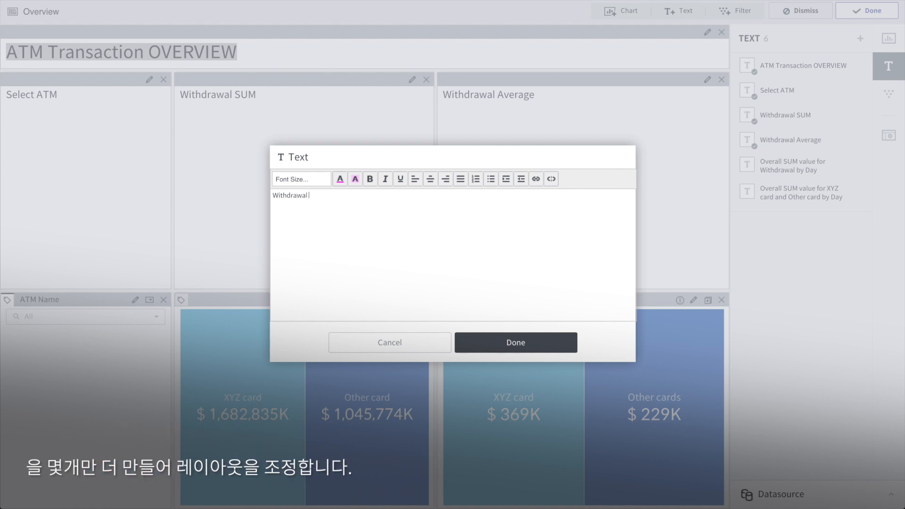
key("ctrl+a")
left_click(302, 180)
left_click(309, 223)
left_click(545, 346)
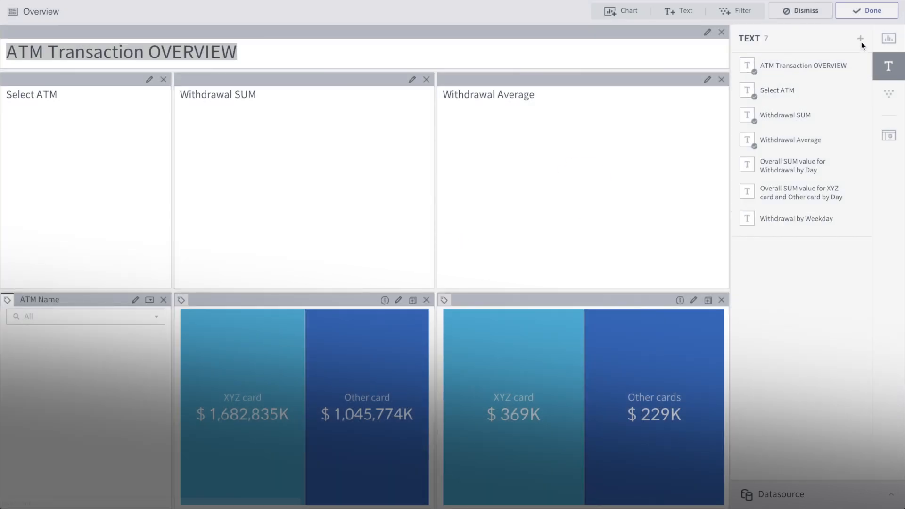
Create a text widget reading "Withdrawal by Festival" in font size 4 (14pt)
left_click(860, 39)
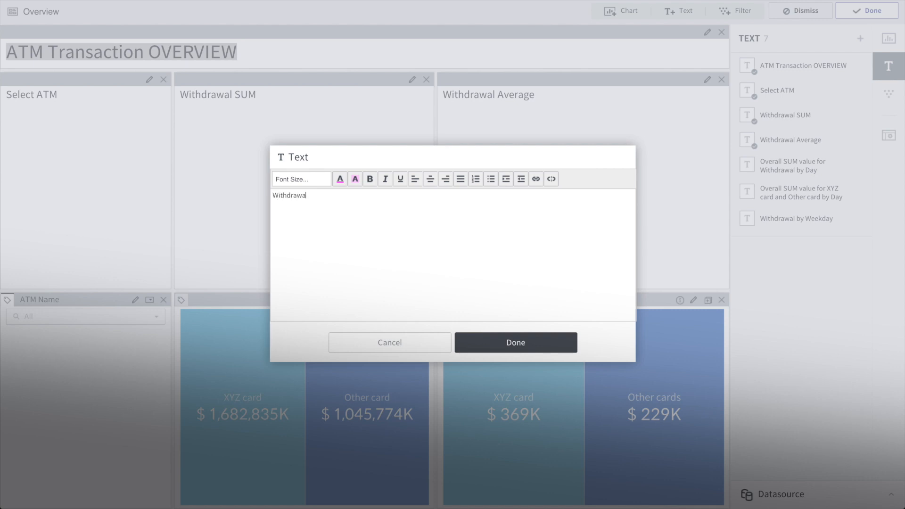
key("ctrl+a")
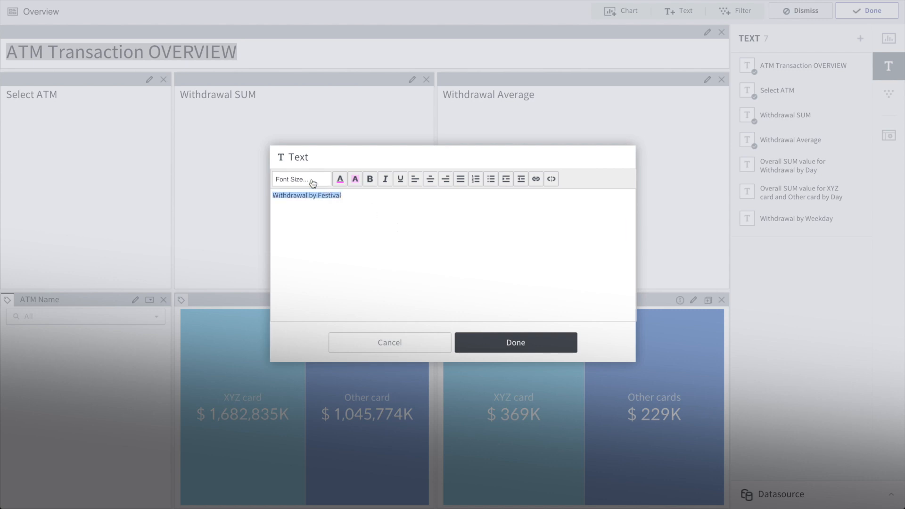
left_click(302, 181)
left_click(312, 220)
left_click(514, 345)
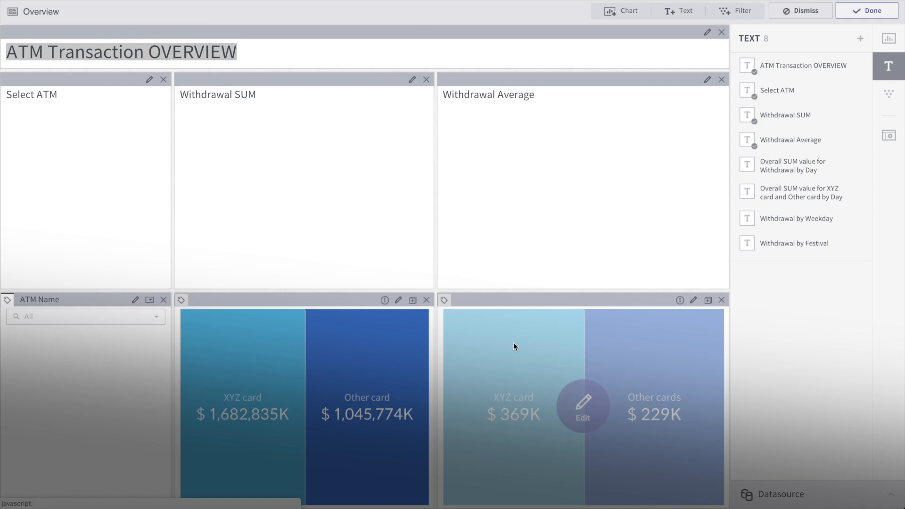
Place the Withdrawal by Day text across the dashboard below the KPI charts, with the other three new texts side by side beneath it
left_click_drag(792, 165, 385, 507)
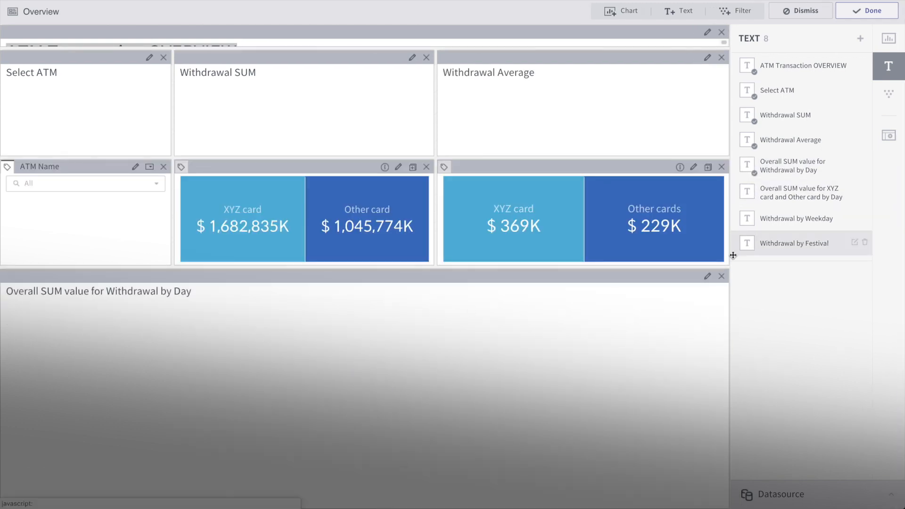
left_click_drag(801, 219, 545, 429)
left_click_drag(800, 224, 614, 408)
left_click_drag(796, 247, 651, 424)
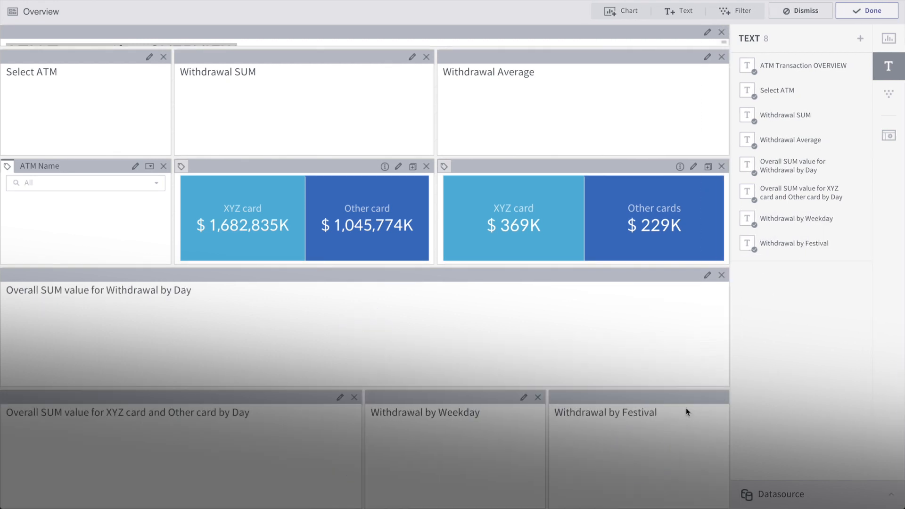
Shrink the Select ATM, Withdrawal SUM and Withdrawal Average text widgets, and raise the upper edge of the Withdrawal by Day row
left_click(895, 46)
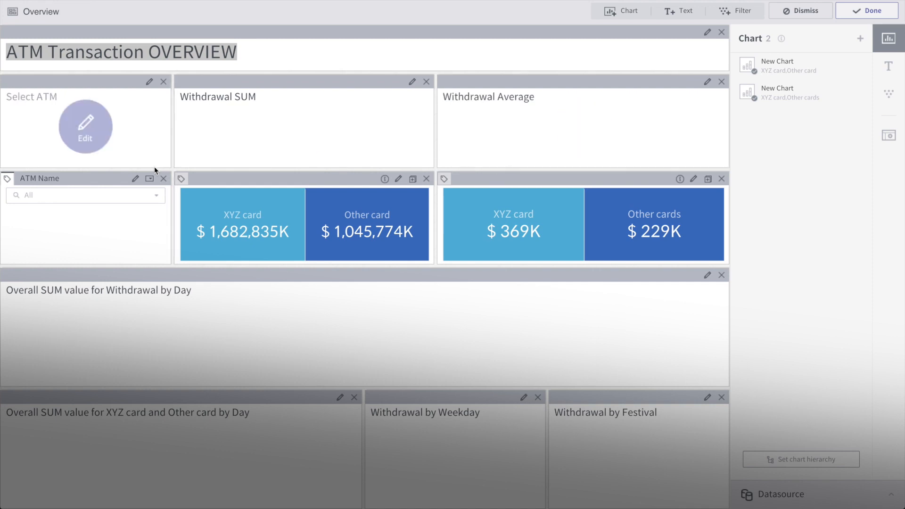
left_click_drag(153, 169, 154, 116)
left_click_drag(237, 168, 228, 113)
left_click_drag(466, 170, 458, 113)
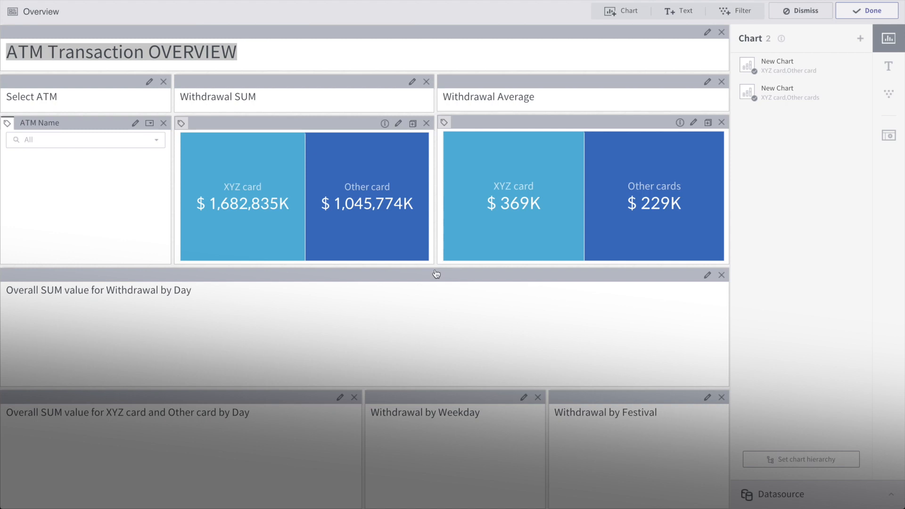
left_click_drag(434, 266, 432, 204)
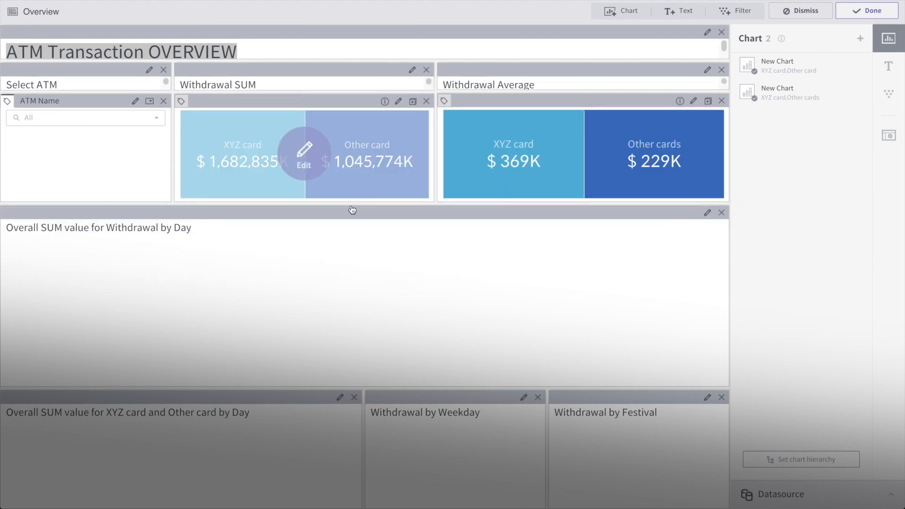
Create a line chart with Transaction Date as the column dimension, and Total amount Withdrawn and ATM Name on the cross shelf
left_click(861, 38)
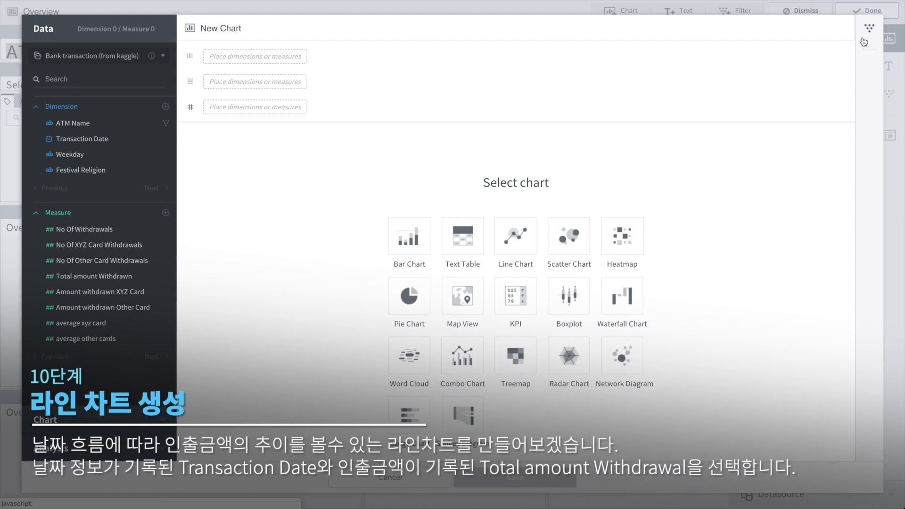
left_click(518, 237)
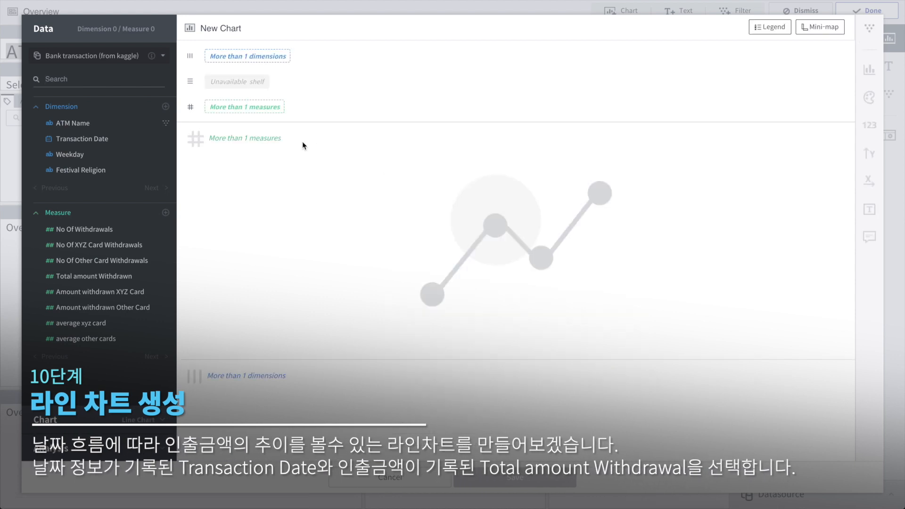
left_click(94, 140)
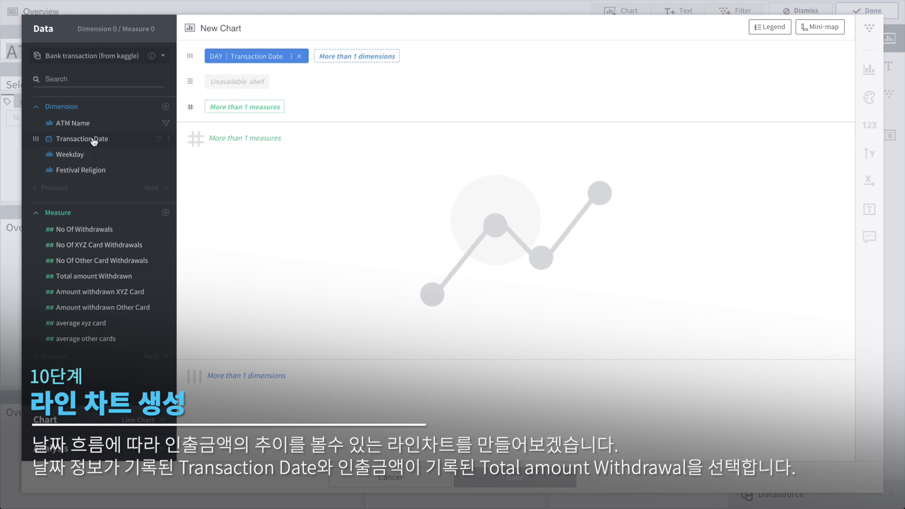
left_click(113, 282)
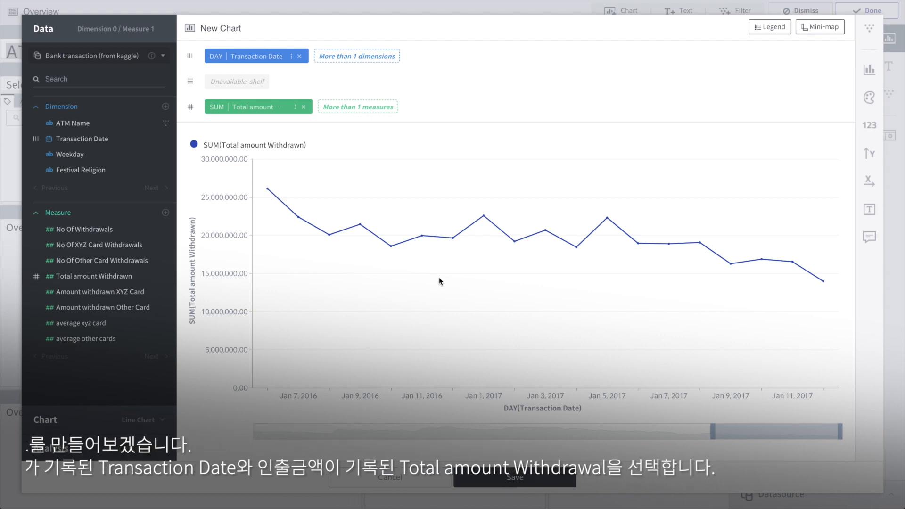
left_click_drag(73, 123, 397, 105)
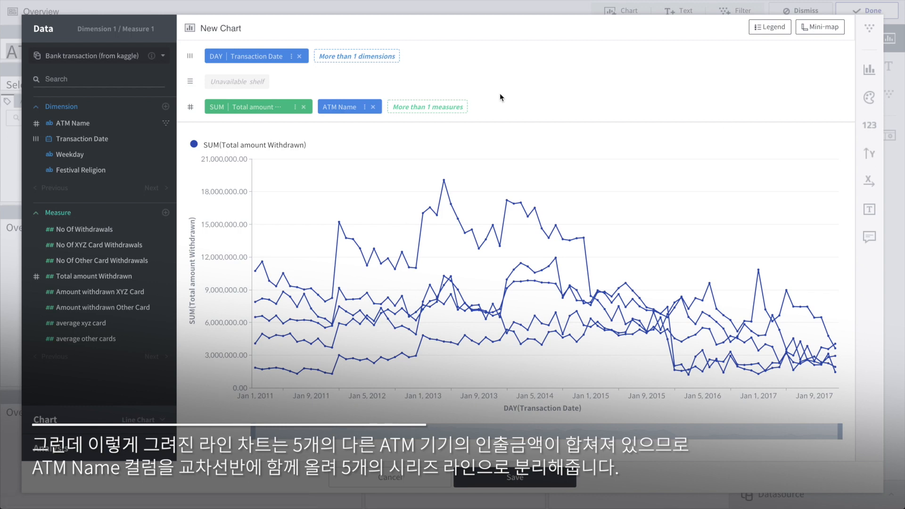
Color the line chart's series by Dimension so each ATM has its own color
left_click(872, 154)
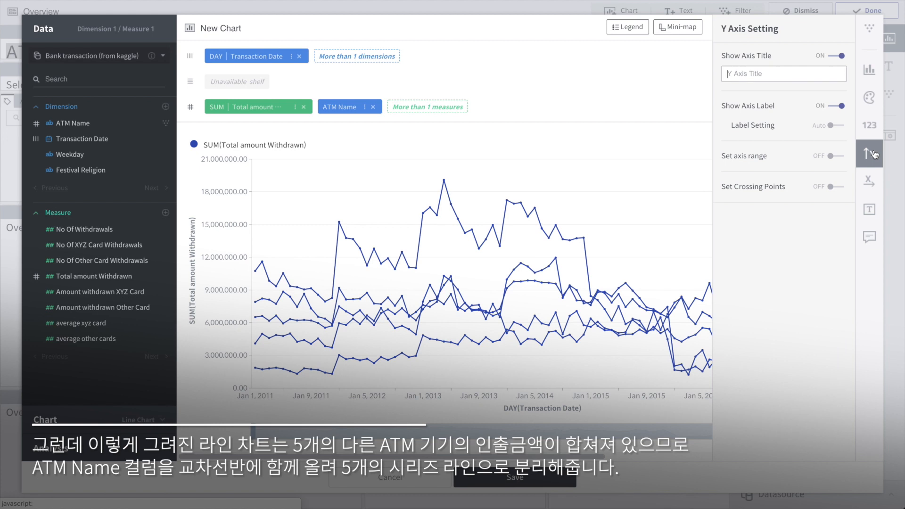
left_click(869, 97)
left_click(784, 56)
left_click(773, 90)
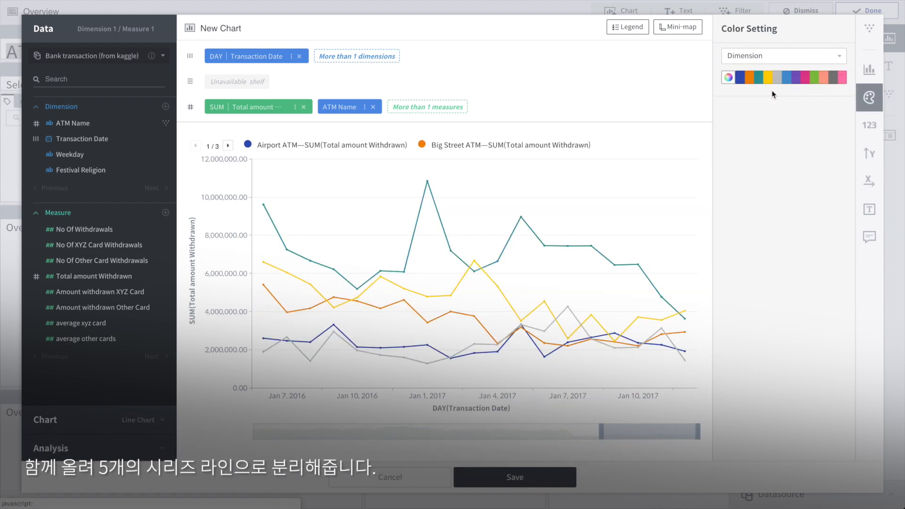
scroll(517, 248, "down", 5)
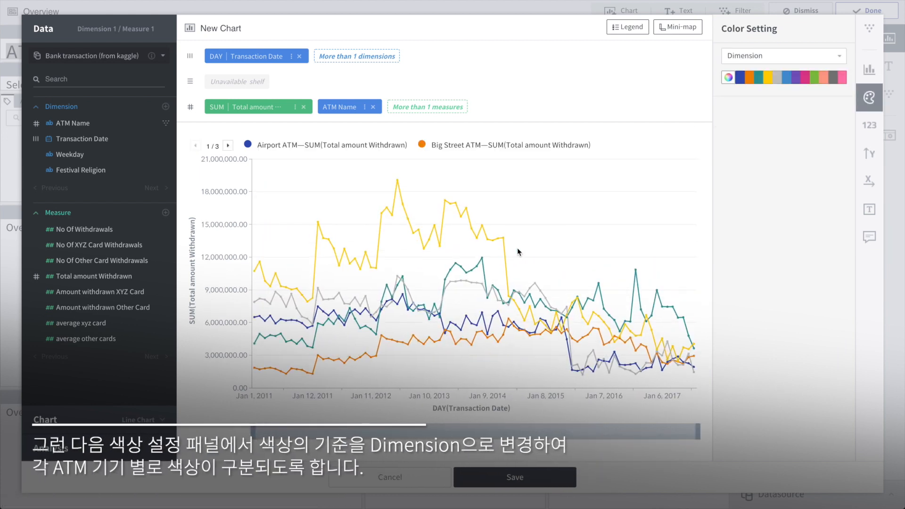
Set the chart alias of the Total amount Withdrawn measure to "SUM"
left_click(295, 107)
mouse_move(341, 162)
left_click(464, 159)
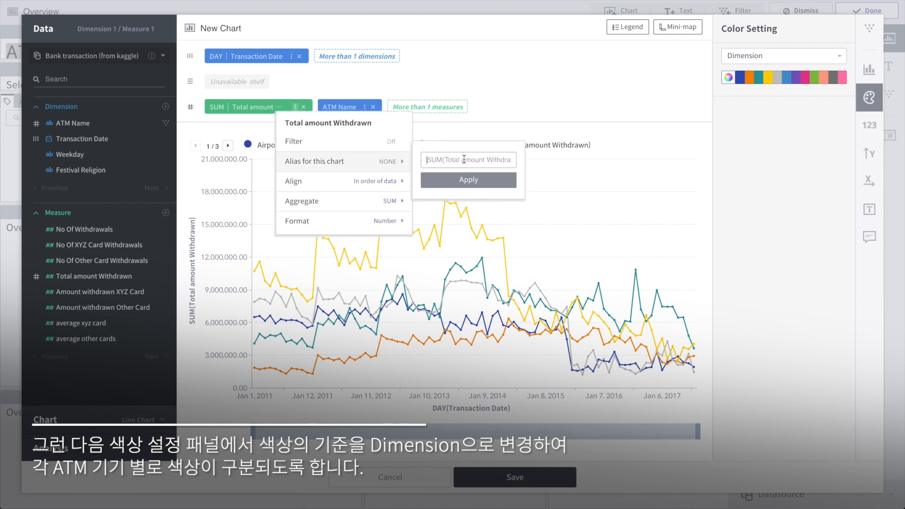
type("SUM")
key("Return")
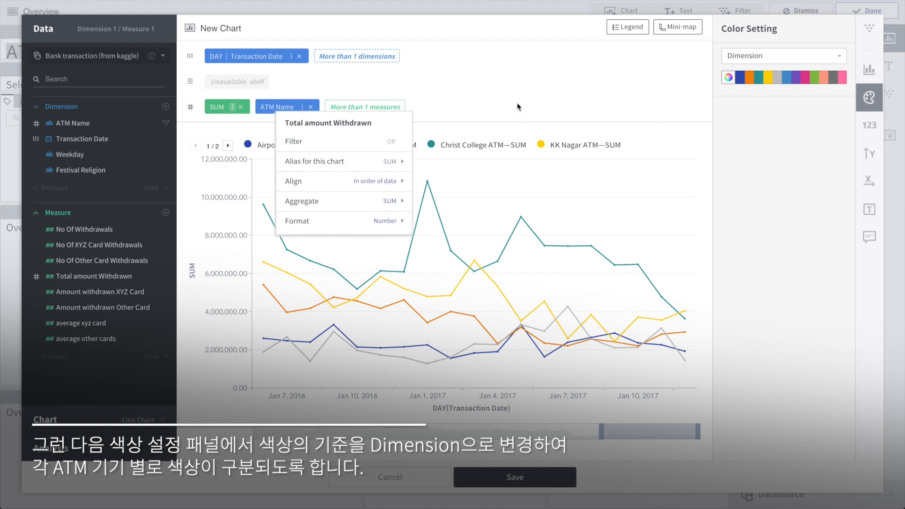
left_click(524, 77)
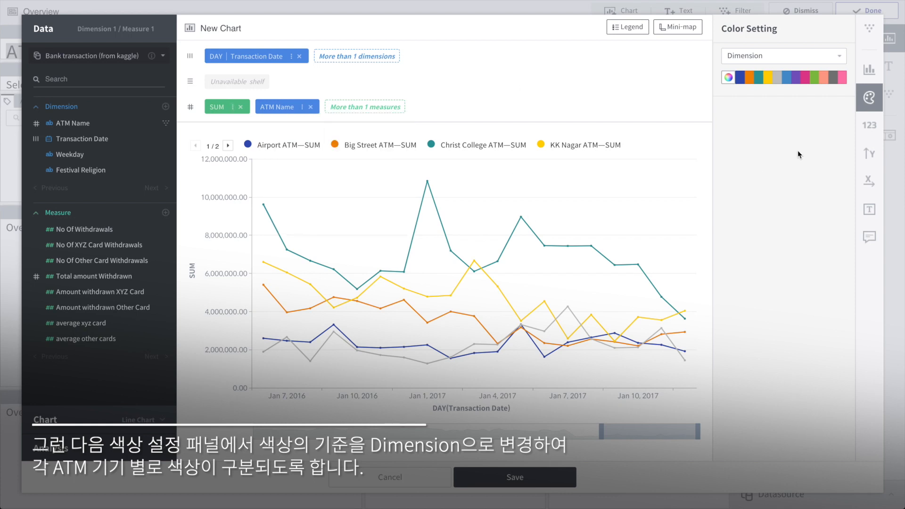
scroll(623, 250, "down", 10)
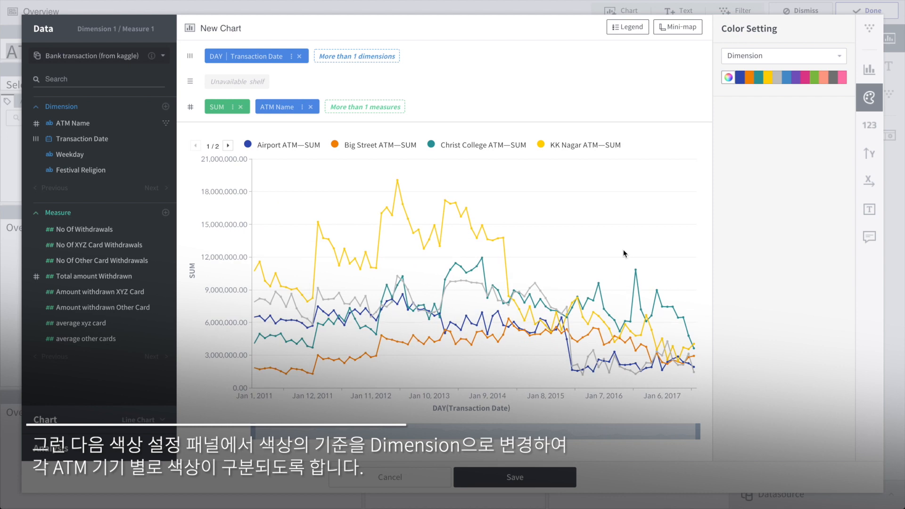
Hide the line chart's mini-map and its Y axis title
left_click(689, 23)
left_click(870, 160)
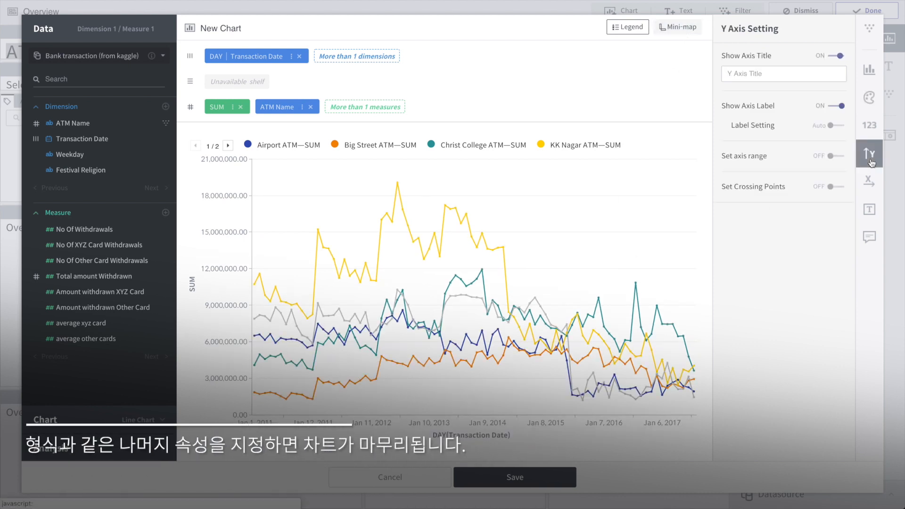
left_click(839, 56)
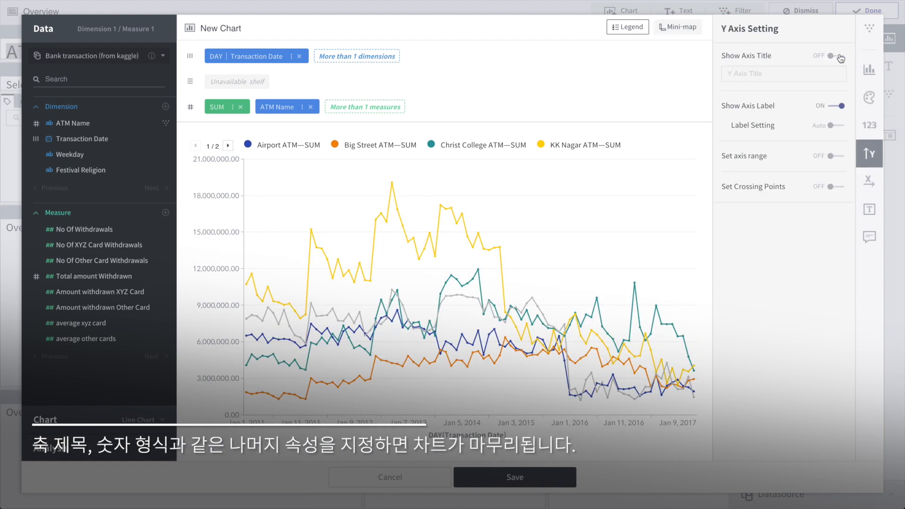
Set the chart's number format to 0 decimal places, $ (USD) currency and Automation abbreviation
left_click(869, 126)
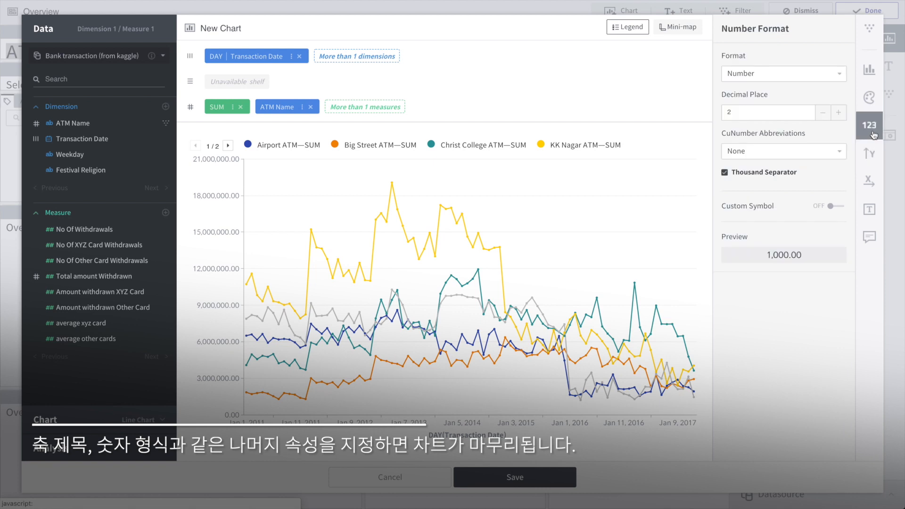
left_click(826, 113)
left_click(826, 113)
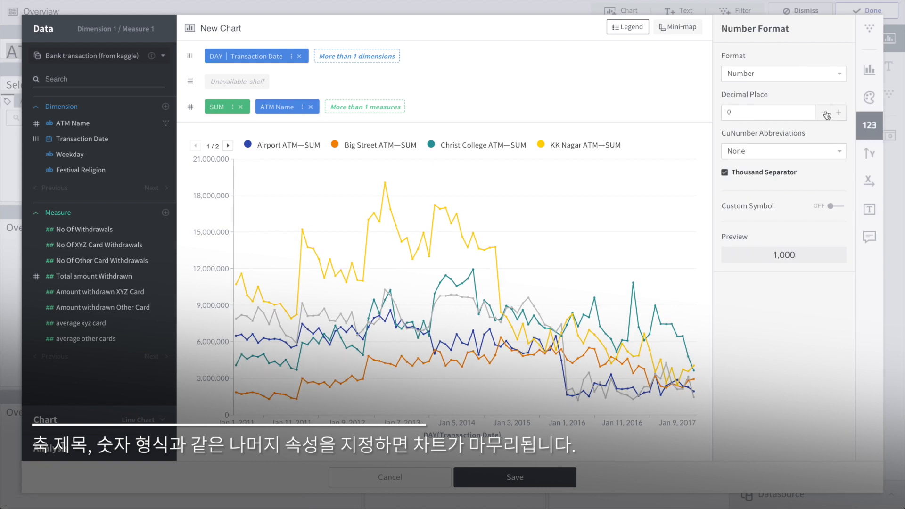
left_click(768, 75)
left_click(759, 107)
left_click(761, 93)
left_click(744, 129)
left_click(764, 135)
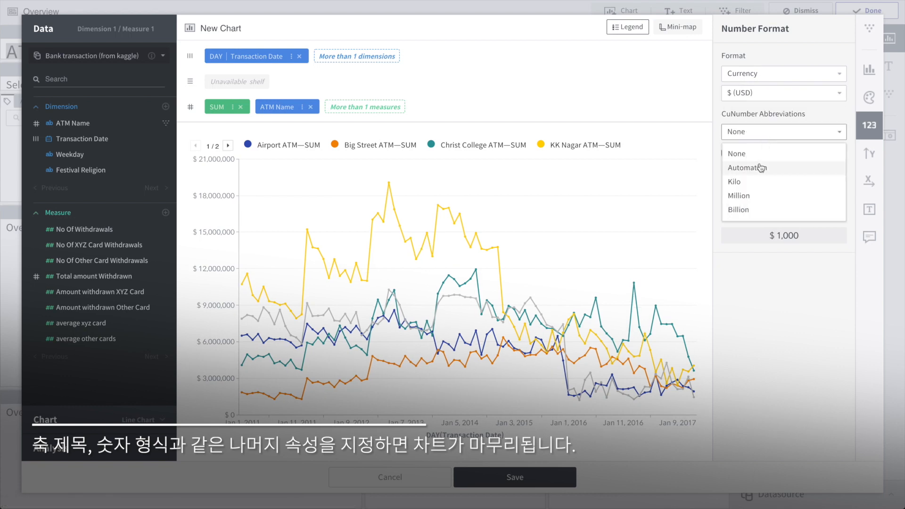
left_click(759, 168)
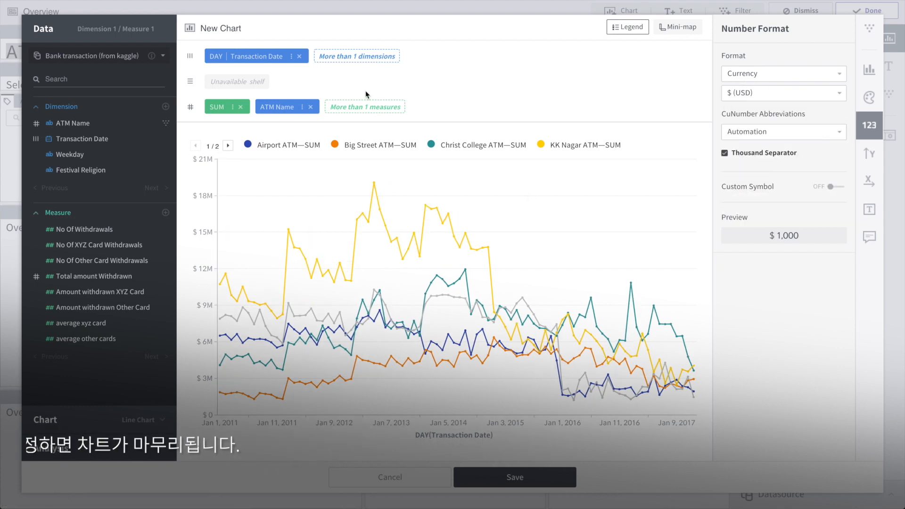
Hide the X axis title and save the line chart
left_click(871, 190)
left_click(835, 56)
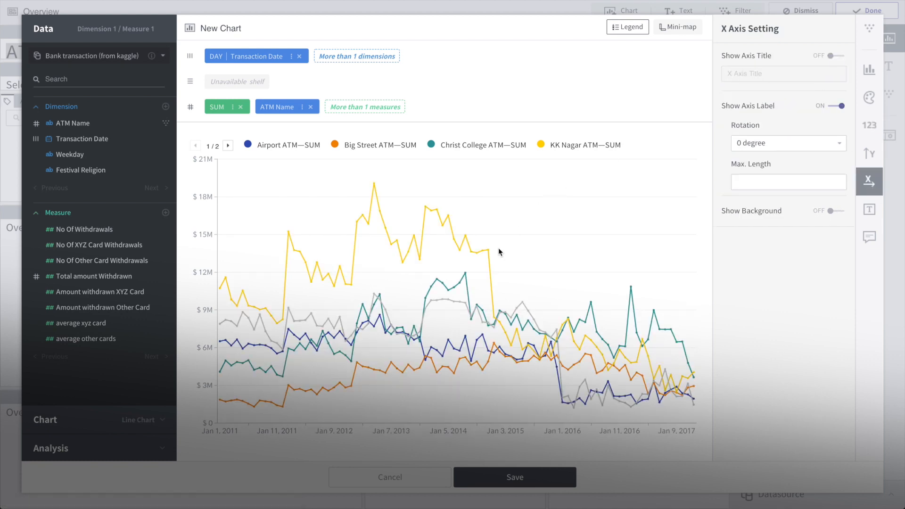
left_click(509, 478)
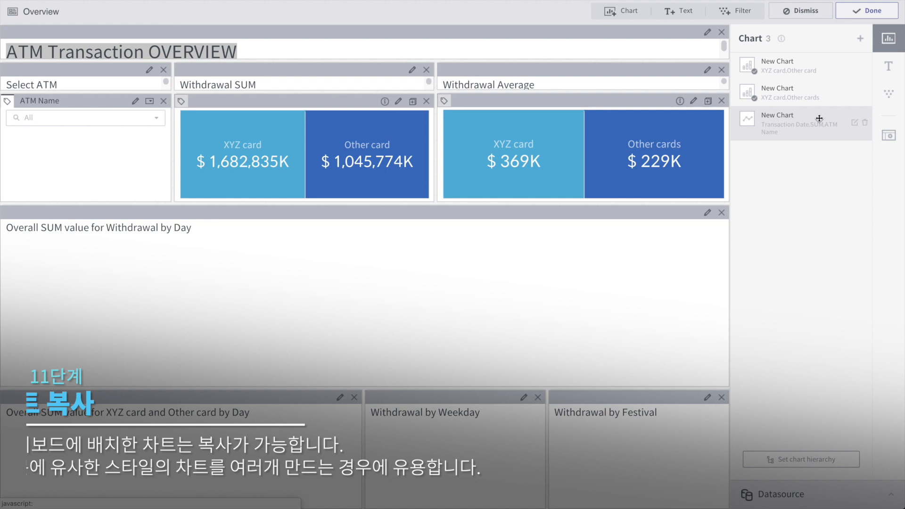
Place the new line chart beneath the "Overall SUM value for Withdrawal by Day" text and duplicate it
left_click_drag(818, 118, 573, 281)
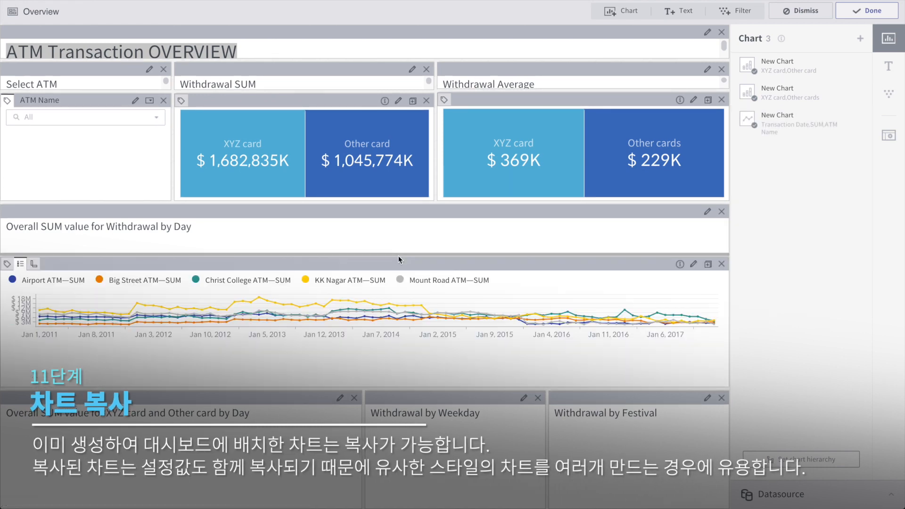
left_click(708, 264)
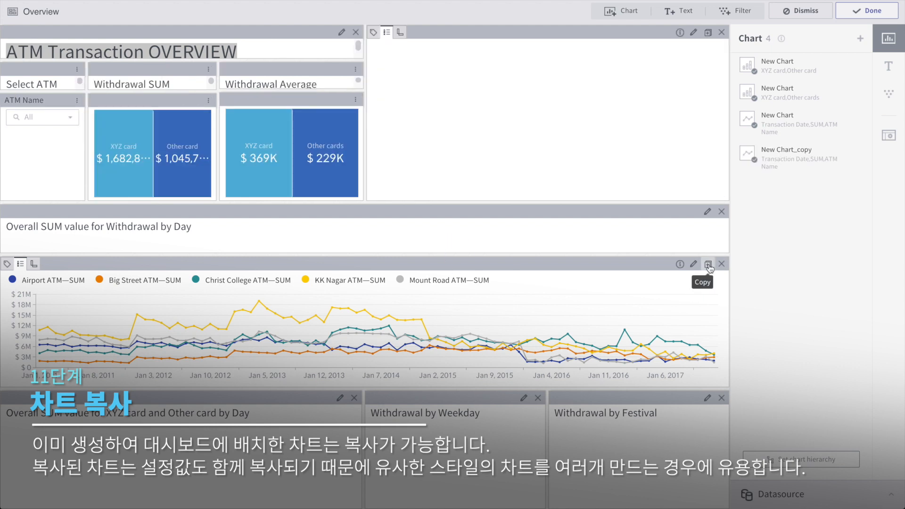
In the copied chart, replace ATM Name and SUM with the Amount withdrawn XYZ Card and Amount withdrawn Other Card measures
left_click(549, 115)
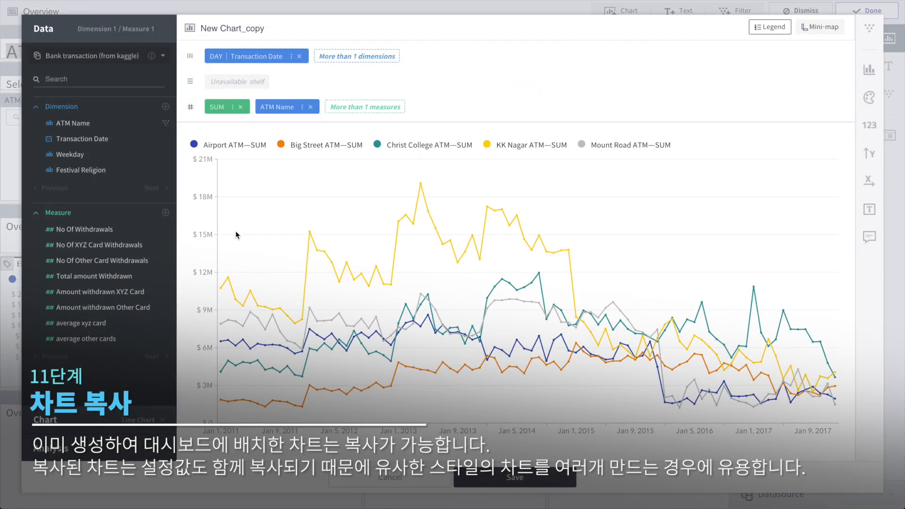
left_click(310, 107)
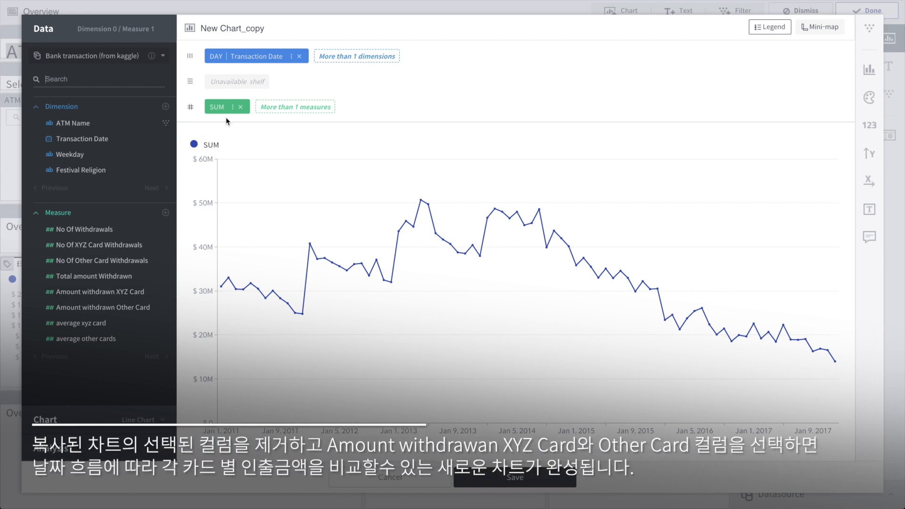
left_click(241, 108)
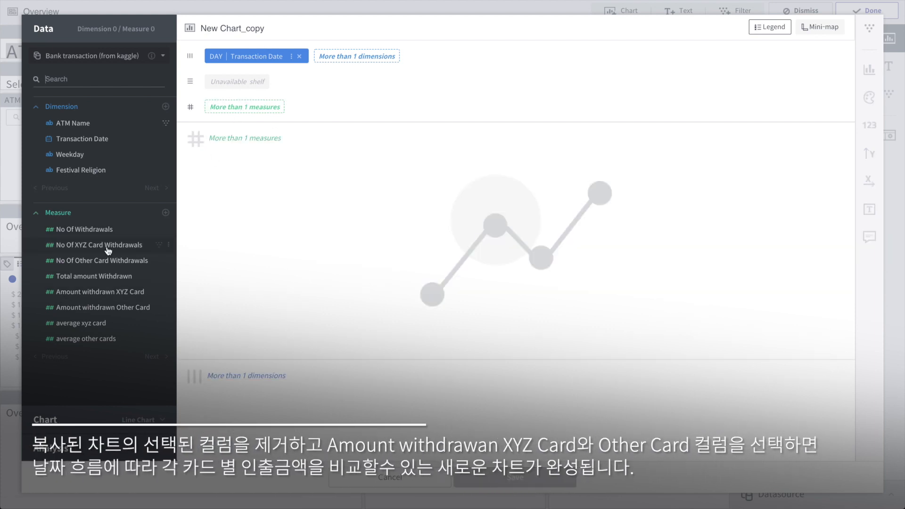
left_click(114, 292)
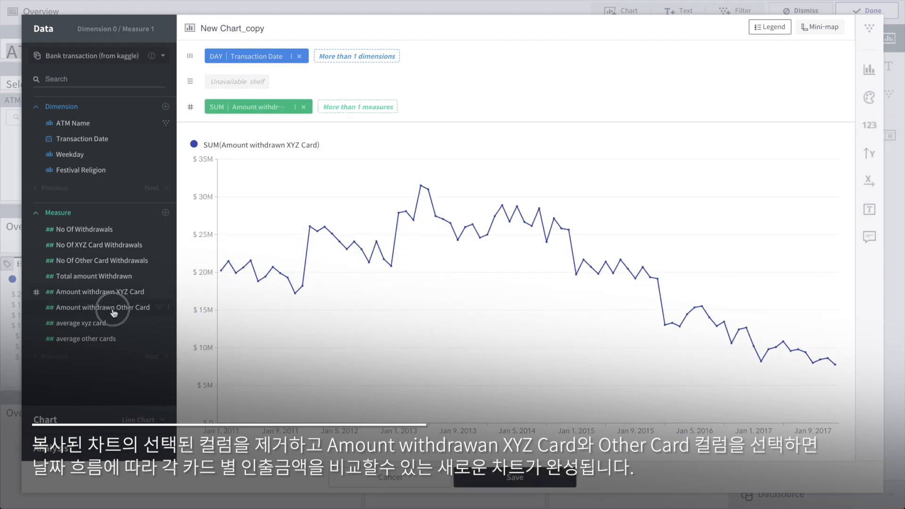
left_click(113, 308)
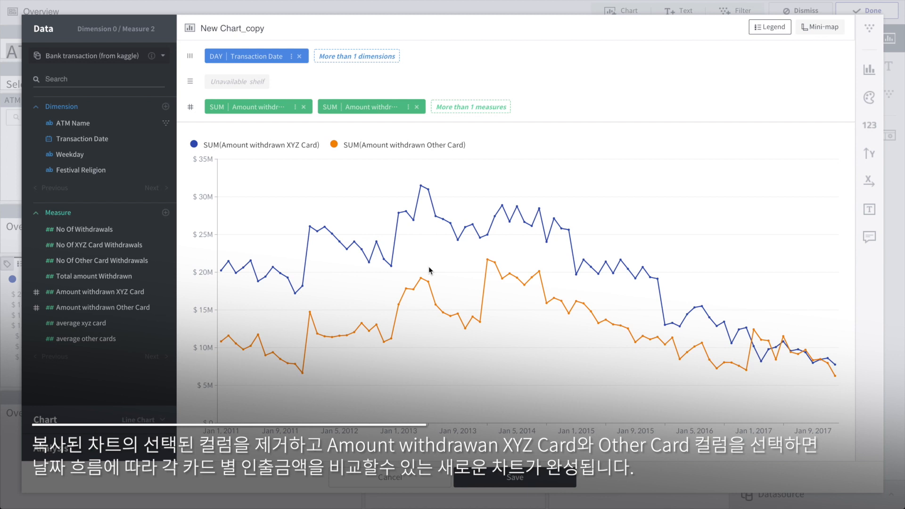
Set the chart alias of the Amount withdrawn XYZ Card measure to "XYZ card"
left_click(295, 109)
mouse_move(337, 168)
left_click(465, 159)
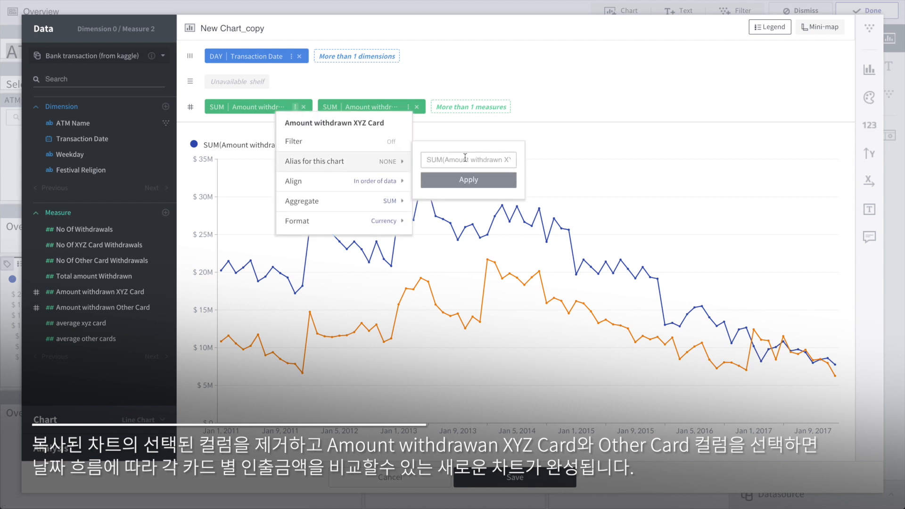
type("XYZ card")
left_click(469, 179)
left_click(447, 81)
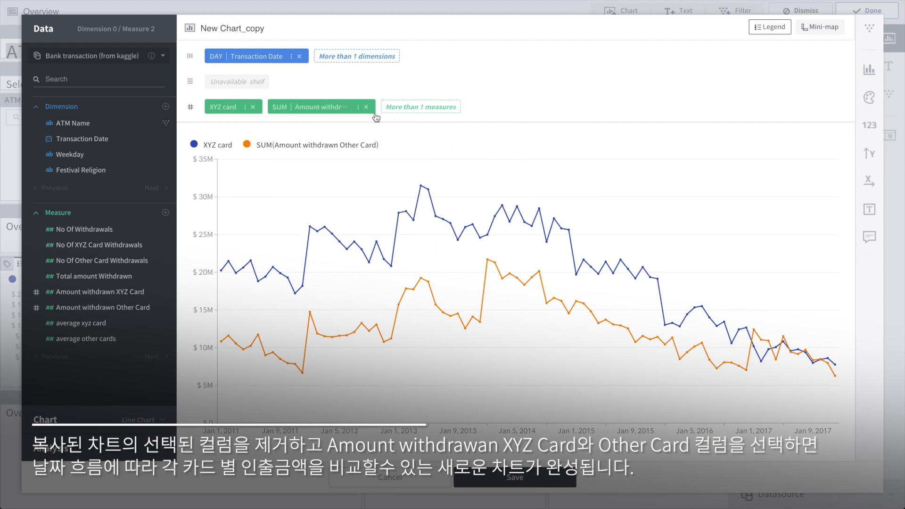
Set the chart alias of the Amount withdrawn Other Card measure to "Other cards" and save the copied chart
left_click(358, 108)
mouse_move(442, 165)
left_click(526, 161)
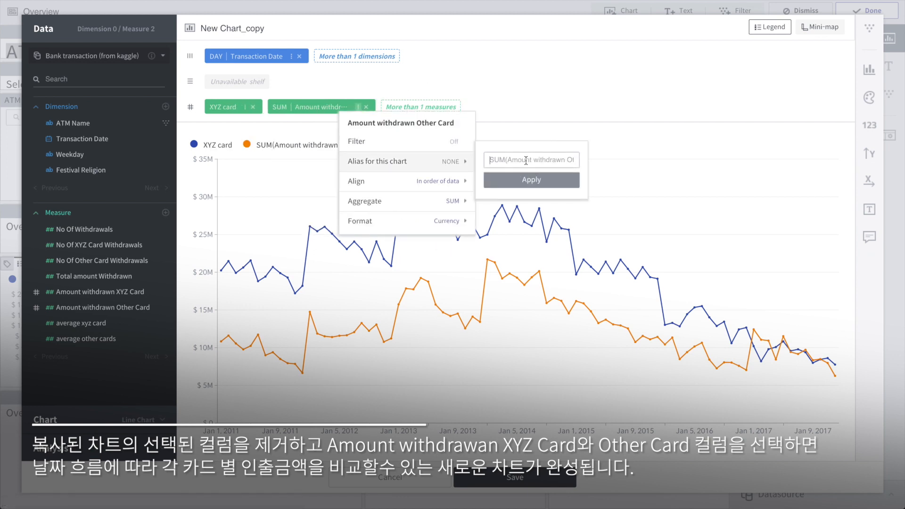
type("Other cards")
key("Return")
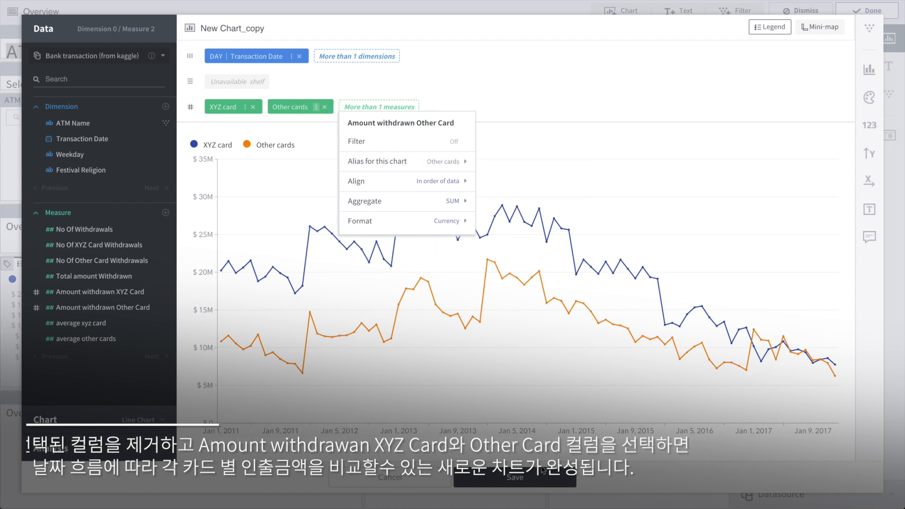
left_click(527, 480)
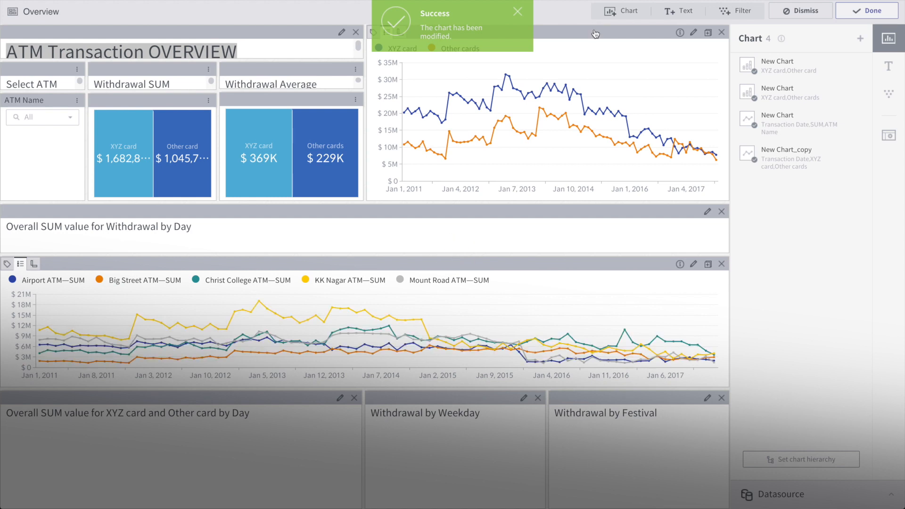
Place the copied line chart beneath the "Overall SUM value for XYZ card and Other card by Day" text and reduce the KPI row's height
left_click_drag(278, 387, 164, 466)
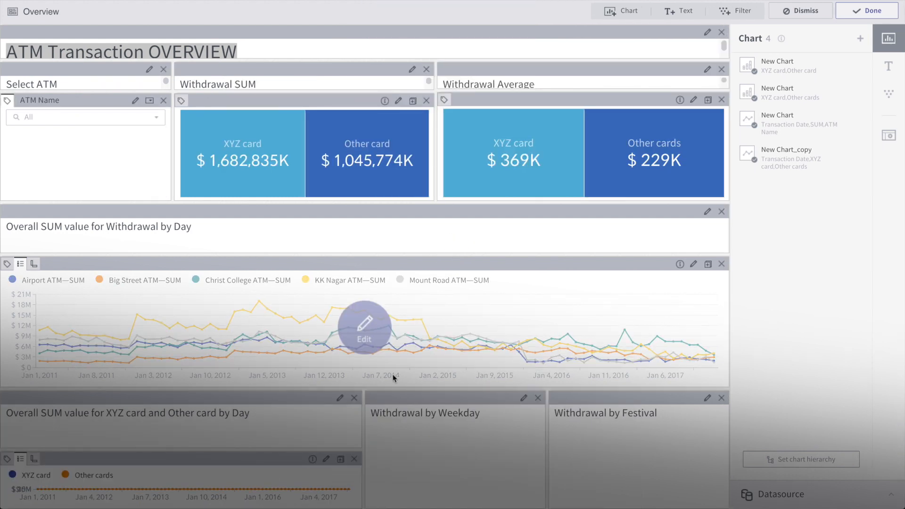
left_click_drag(340, 64, 337, 67)
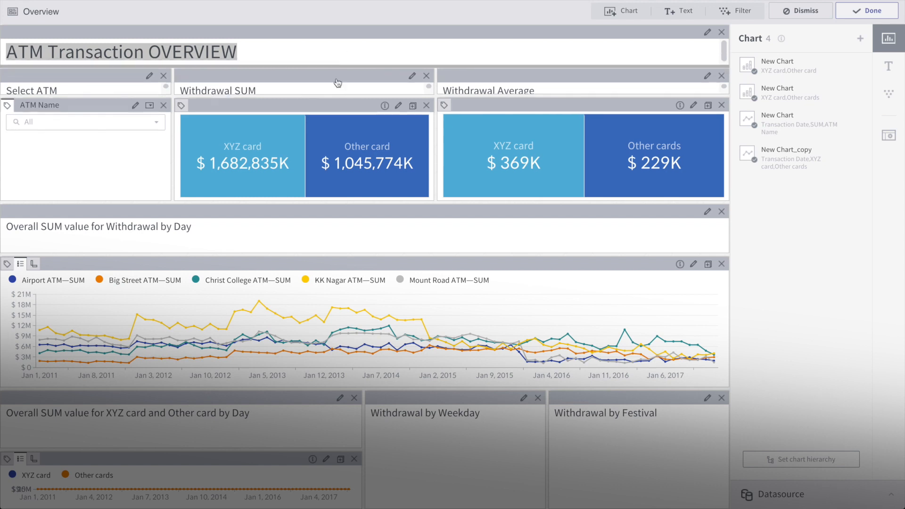
left_click_drag(315, 202, 315, 168)
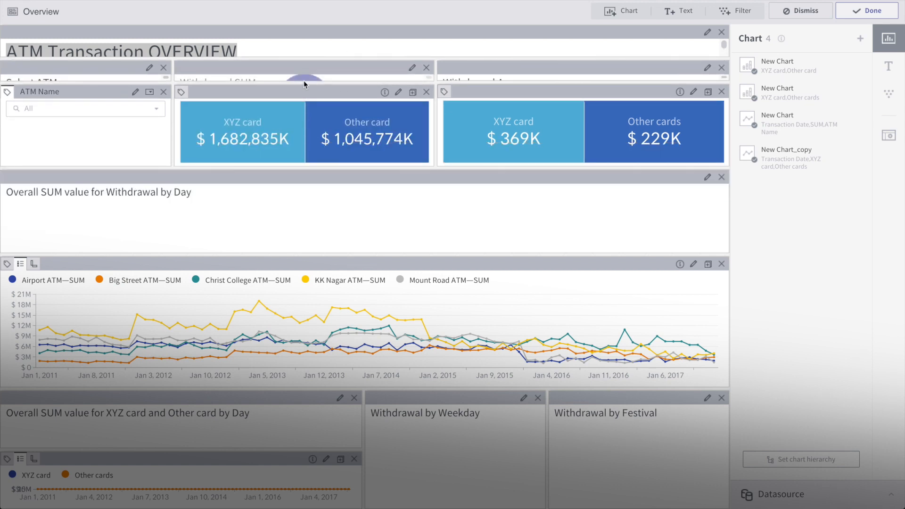
Adjust the heights of the dashboard title, Withdrawal SUM, Withdrawal Average and Select ATM text widgets so their headings fit
left_click_drag(303, 82, 305, 103)
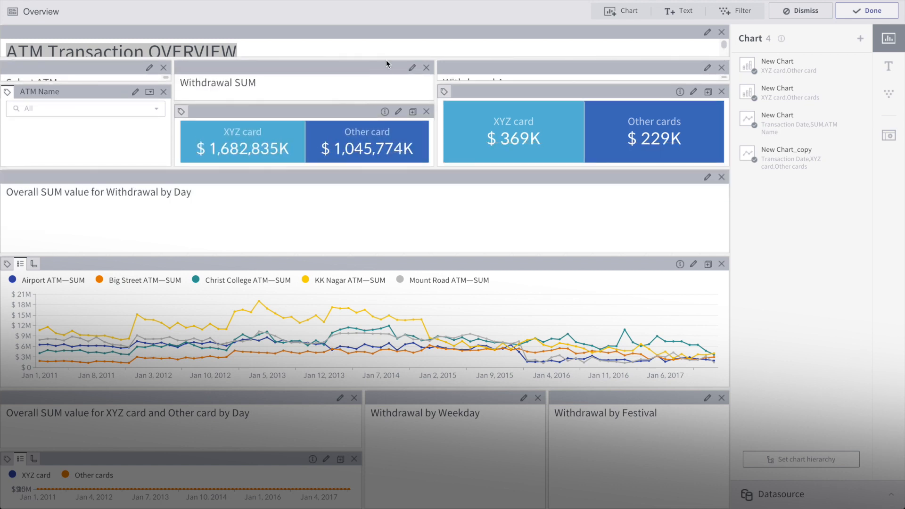
mouse_move(386, 122)
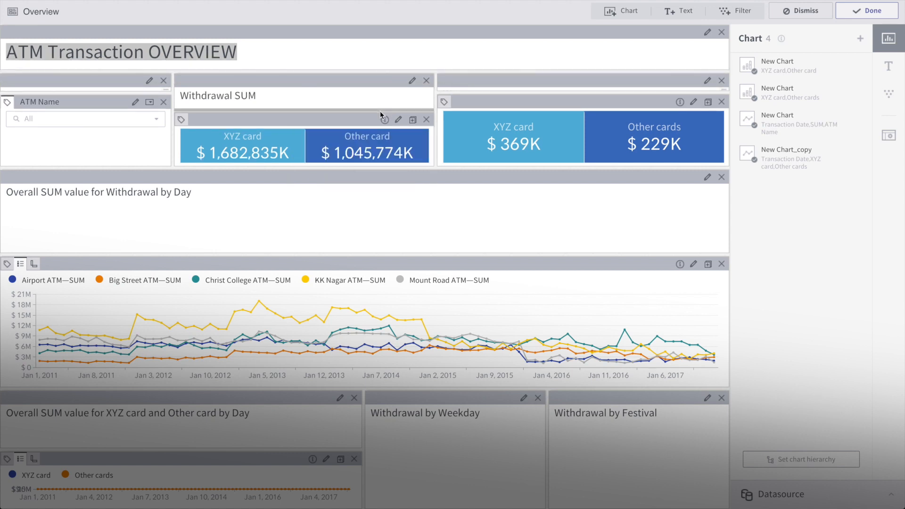
left_click(377, 104)
left_click_drag(385, 110, 386, 104)
left_click_drag(471, 93, 469, 108)
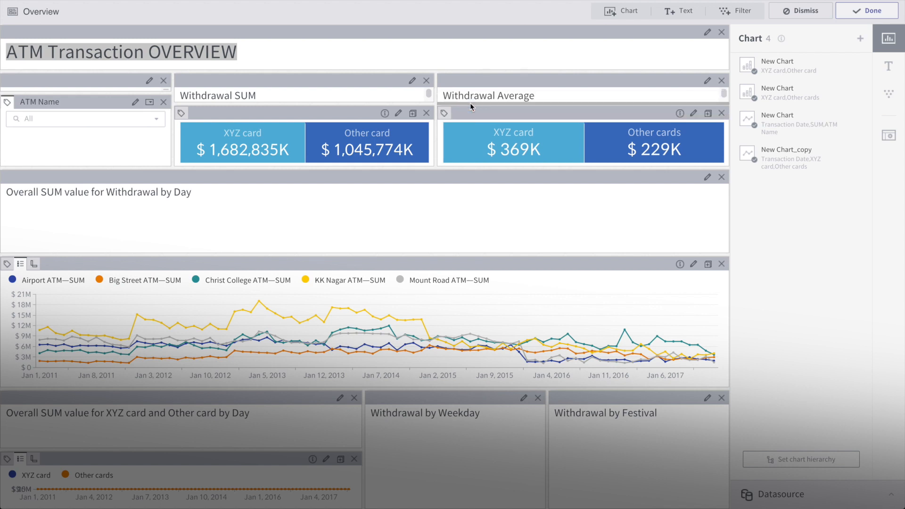
left_click_drag(121, 107, 122, 120)
Shorten the text widgets above both line charts and redistribute the row heights to enlarge the charts
left_click_drag(165, 257, 176, 203)
left_click_drag(265, 390, 254, 333)
left_click_drag(236, 421, 233, 371)
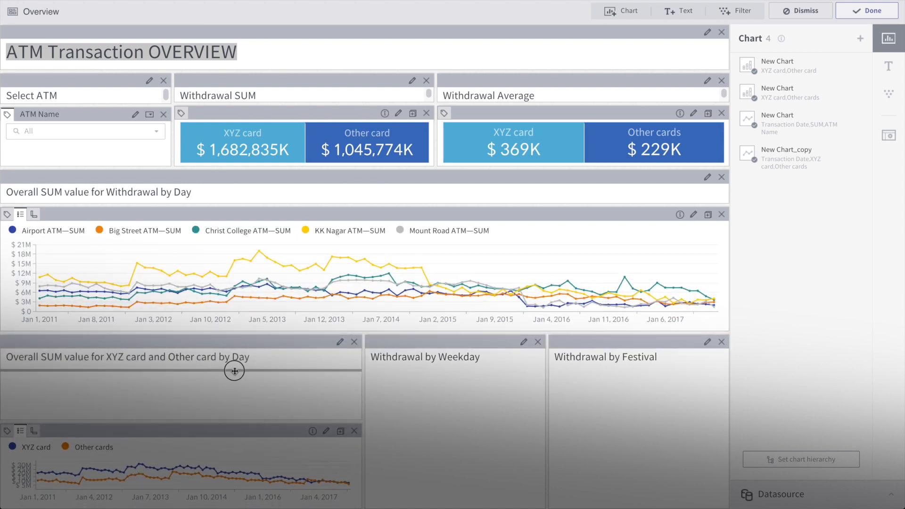
left_click_drag(288, 335, 289, 351)
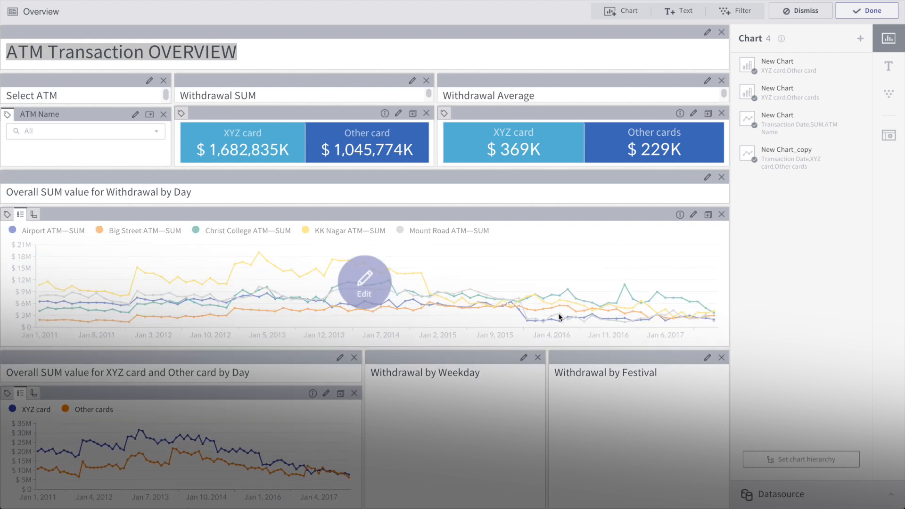
Create a bar chart with the Weekday dimension and the Amount withdrawn XYZ Card and Amount withdrawn Other Card measures
left_click(860, 39)
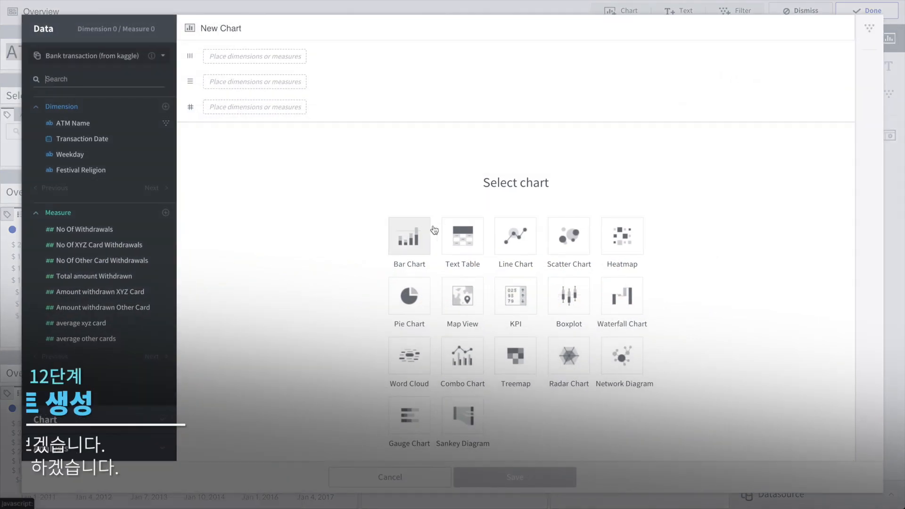
left_click(408, 235)
left_click(81, 155)
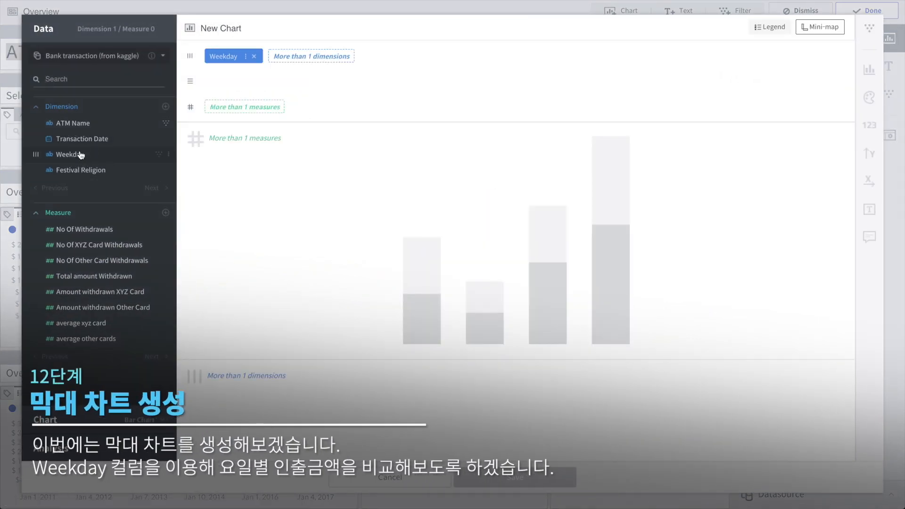
left_click(113, 292)
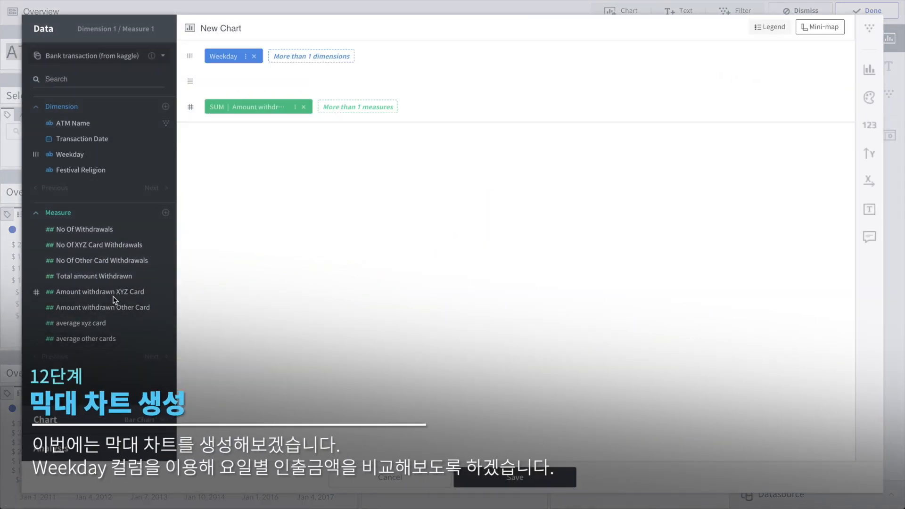
left_click(110, 308)
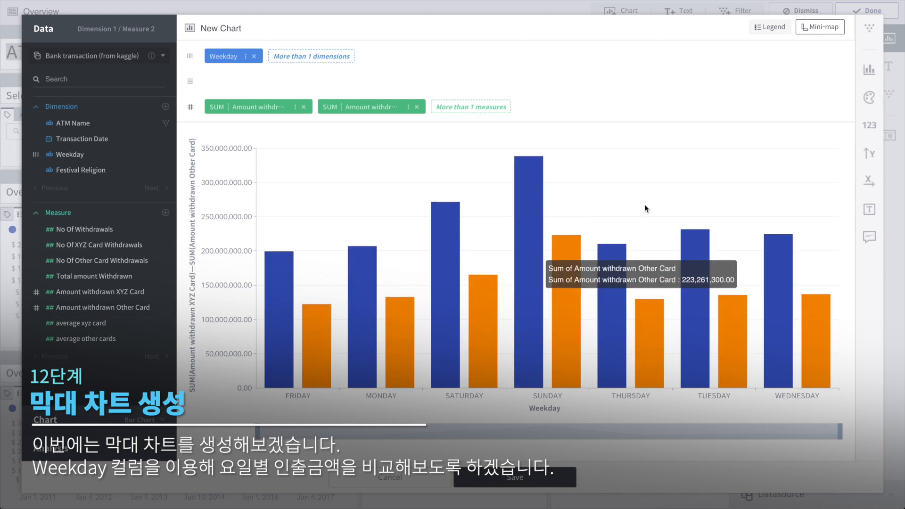
Hide the bar chart's mini-map and change its type from Multi Series to Stacked
left_click(820, 27)
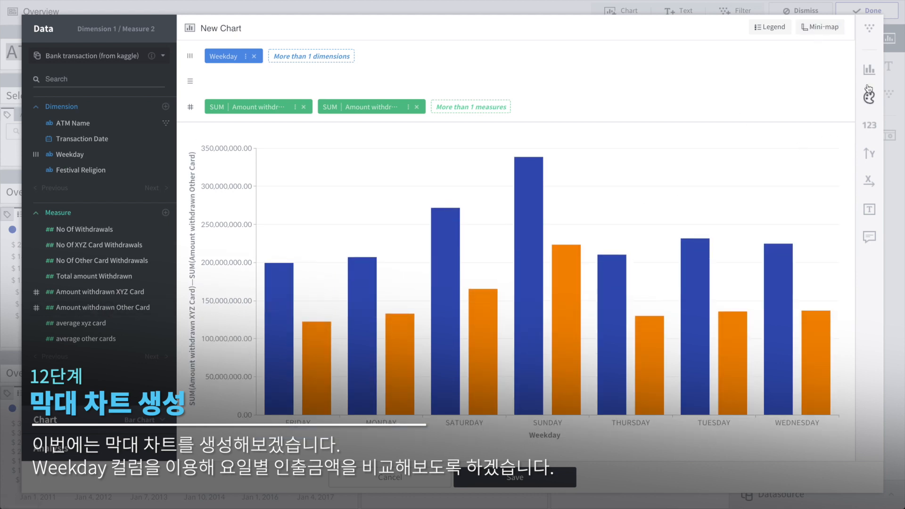
left_click(870, 69)
left_click(822, 94)
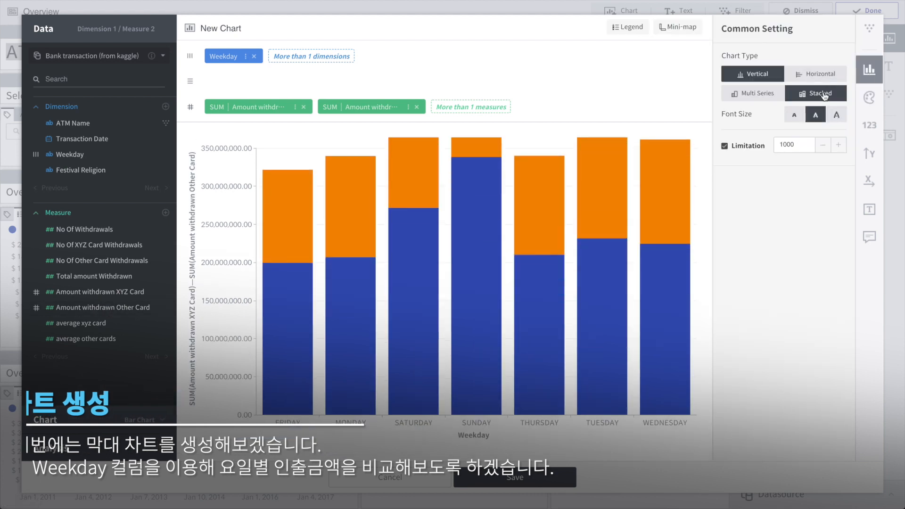
Turn off the Y axis title and the X axis title of the bar chart
left_click(868, 155)
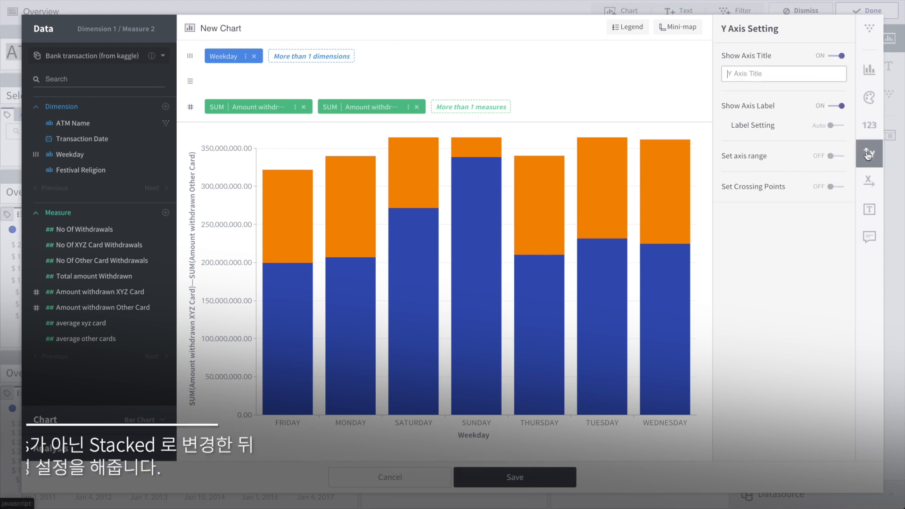
left_click(838, 57)
left_click(869, 182)
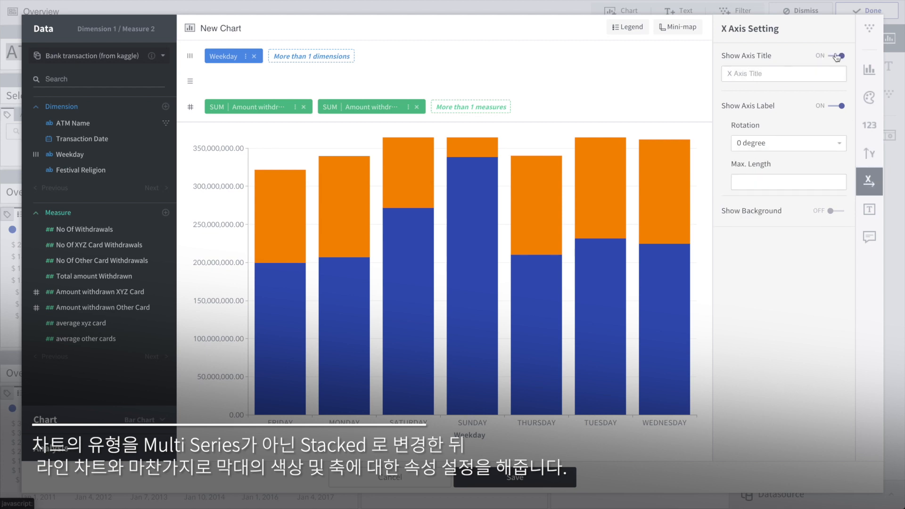
left_click(839, 56)
Format the bar chart's numbers as Currency in $ (USD) with number abbreviations set to Automation
left_click(869, 135)
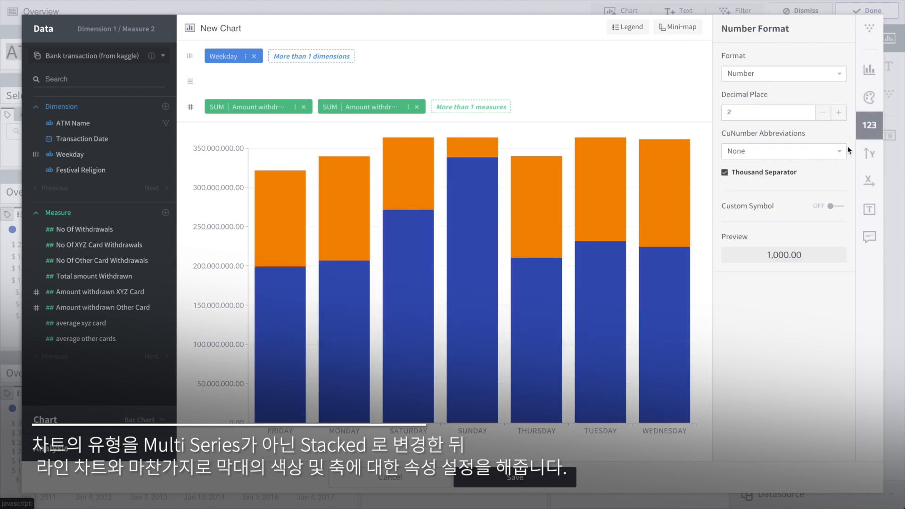
left_click(794, 74)
left_click(752, 108)
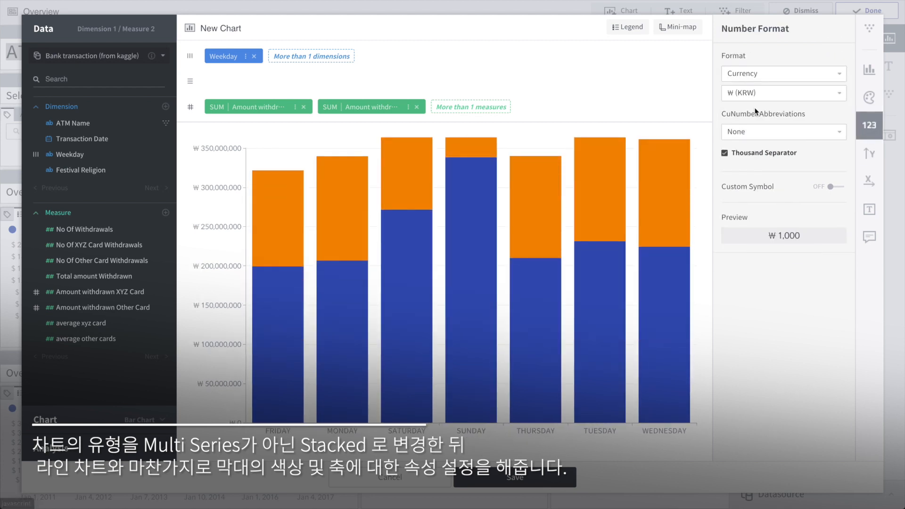
left_click(755, 94)
left_click(751, 128)
left_click(770, 136)
left_click(752, 168)
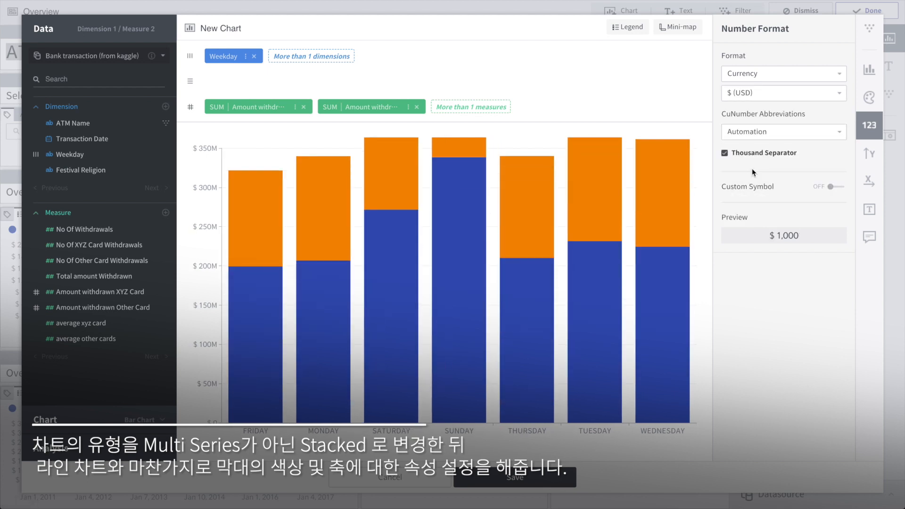
Show data labels with only the Series Value on the bars and save the chart
left_click(874, 208)
left_click(837, 56)
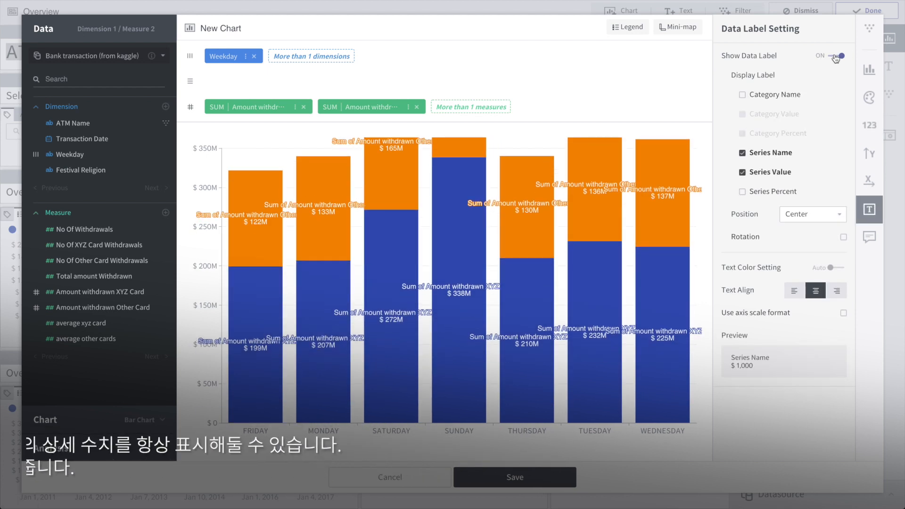
left_click(767, 155)
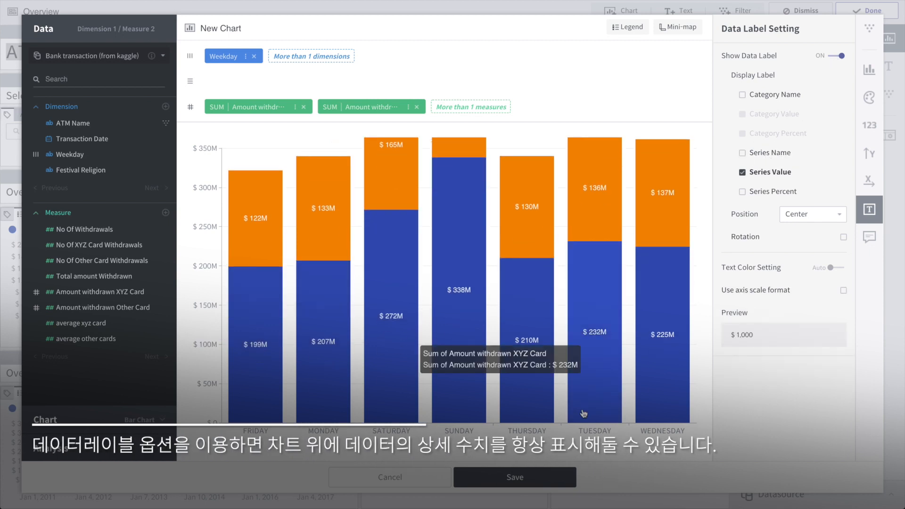
left_click(535, 483)
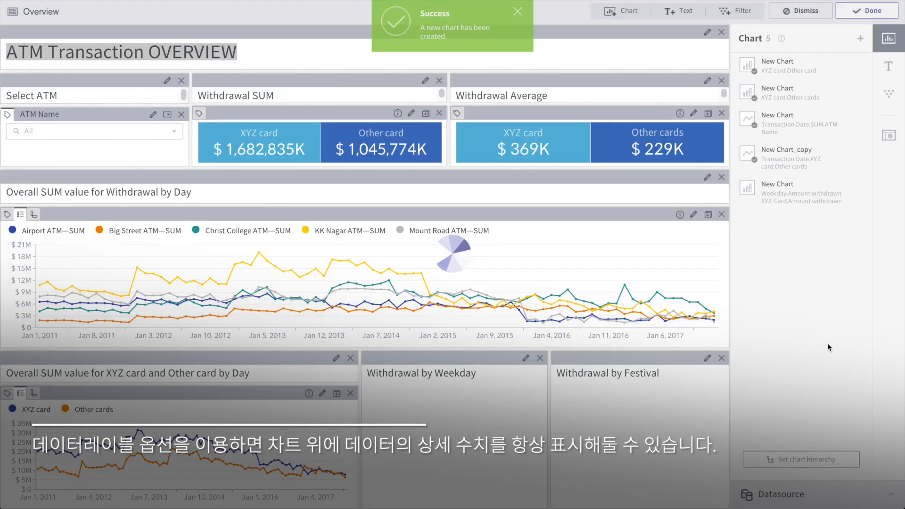
Place the bar chart beneath the "Withdrawal by Weekday" text, duplicate it, and place the copy beneath "Withdrawal by Festival"
left_click_drag(802, 189, 448, 427)
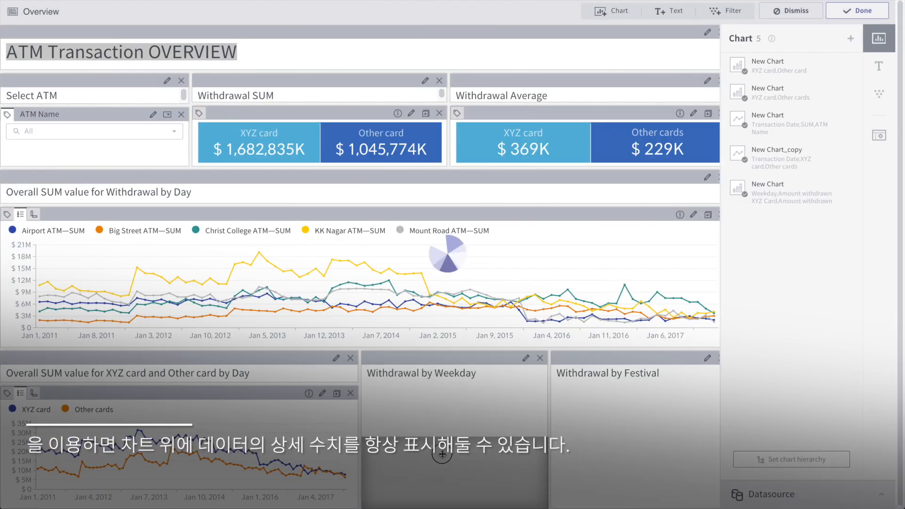
left_click_drag(429, 428, 426, 383)
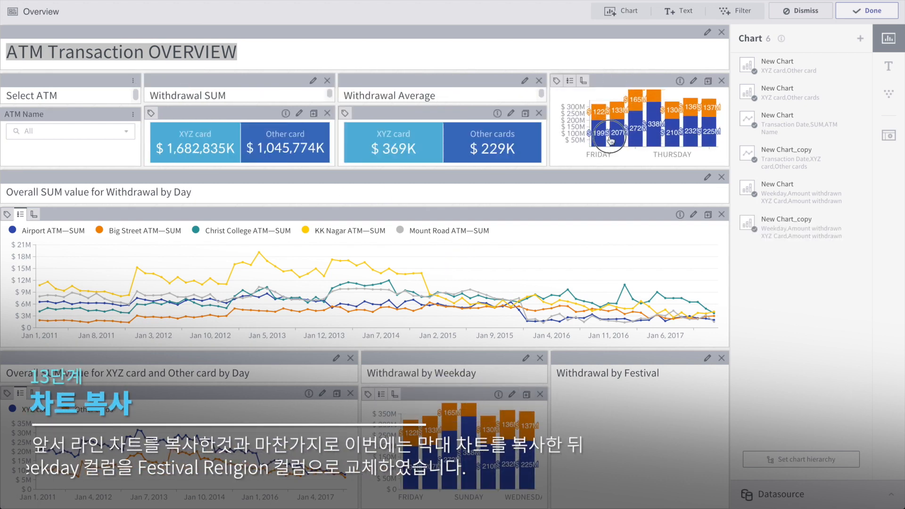
left_click_drag(623, 85, 602, 384)
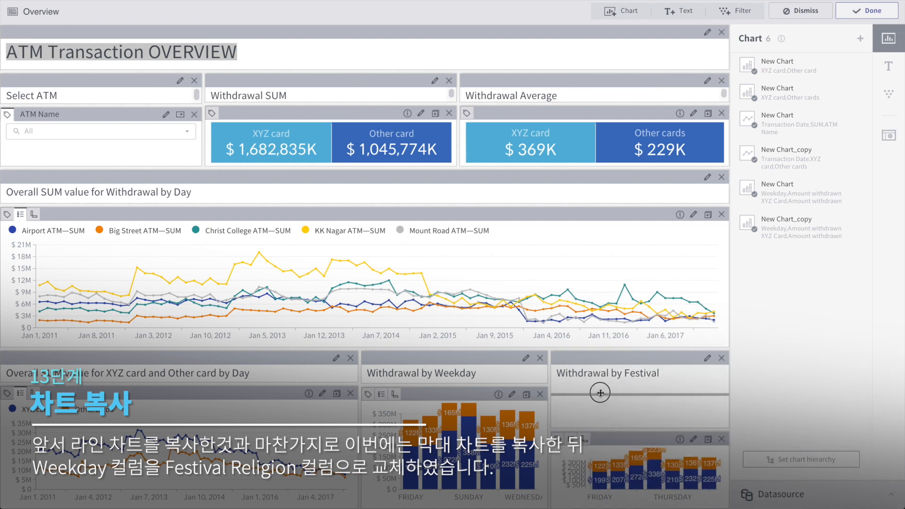
In the copied bar chart, replace the Weekday dimension with Festival Religion
left_click(695, 396)
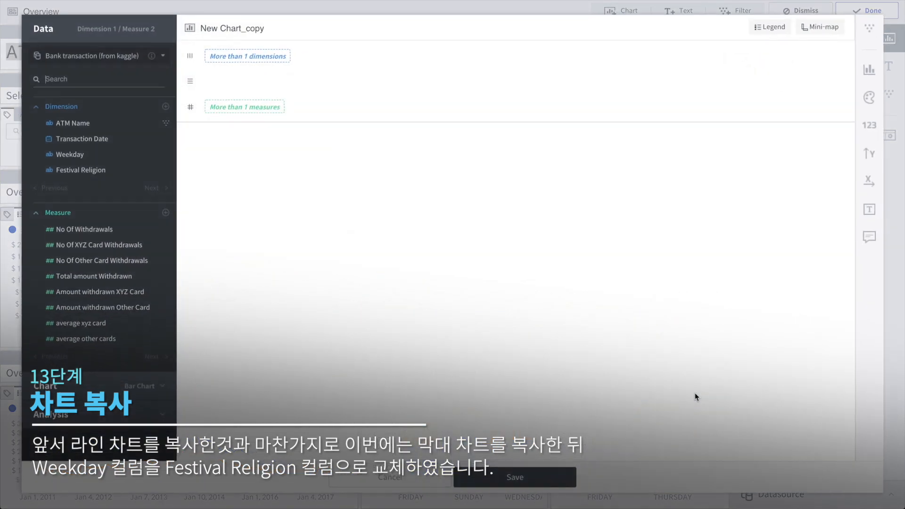
left_click(260, 57)
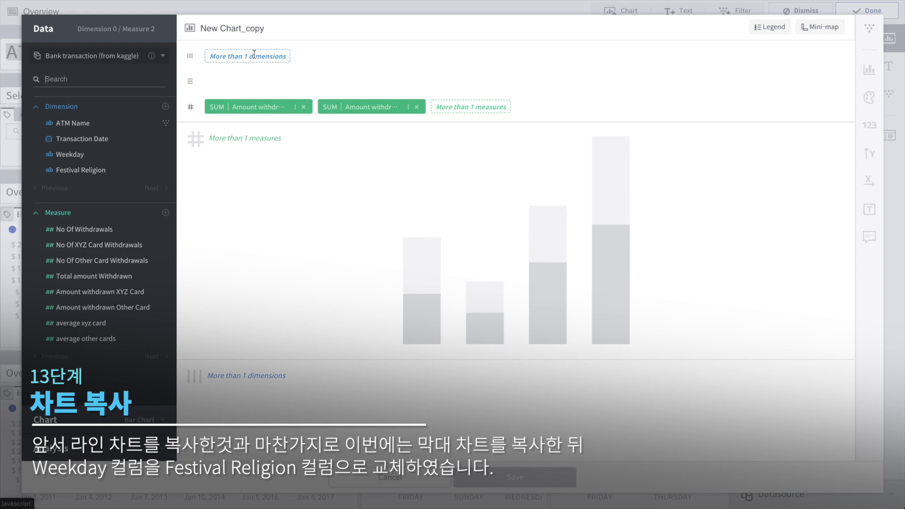
left_click(82, 170)
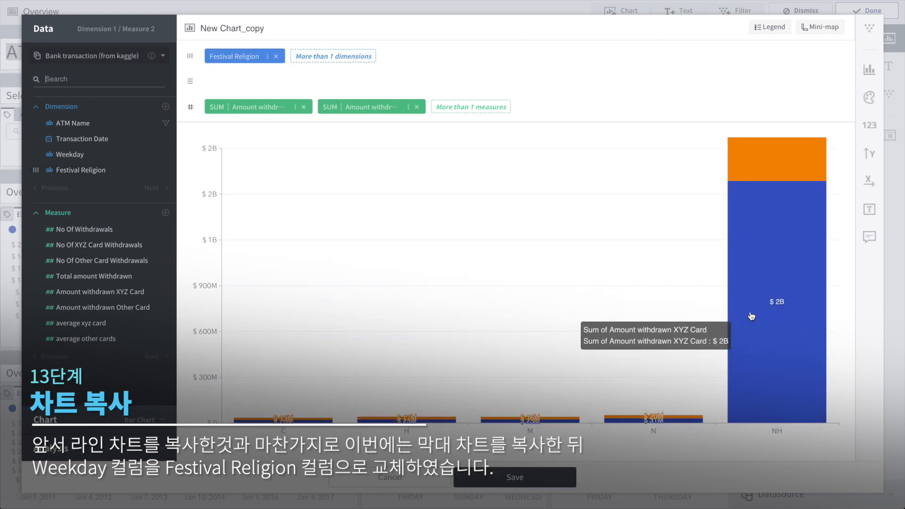
Add a Multiple-selection chart filter on Festival Religion that includes C, H, M and N but excludes NH
left_click(870, 31)
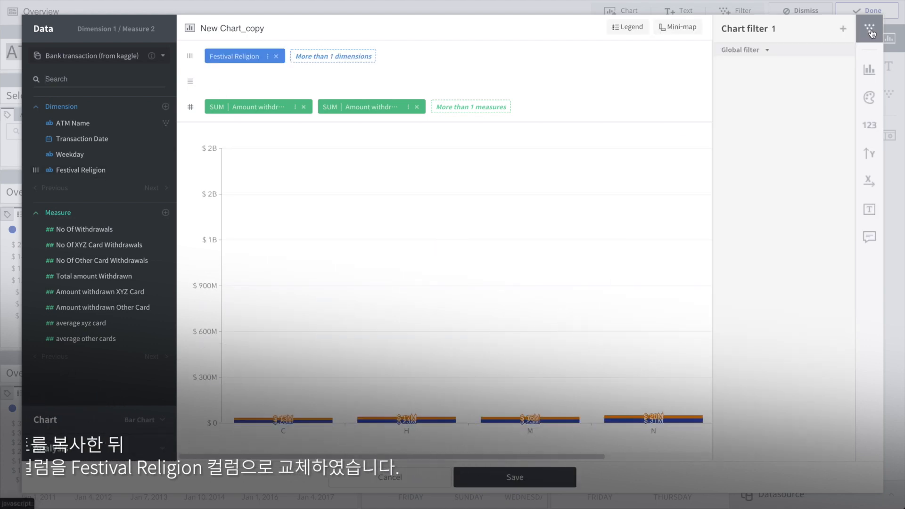
left_click(843, 29)
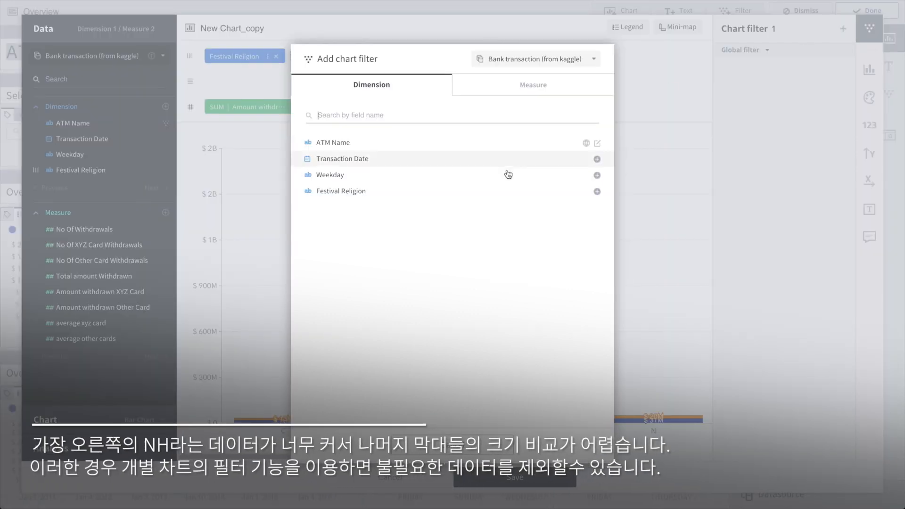
left_click(597, 191)
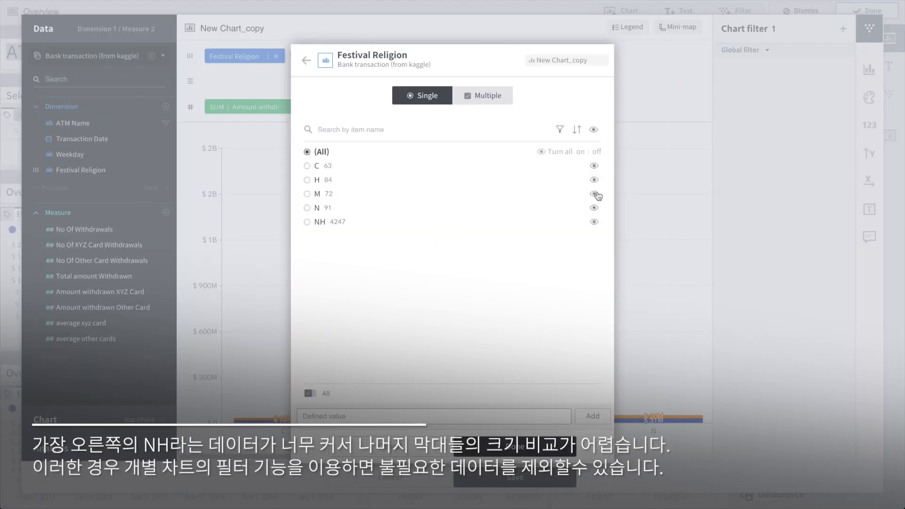
left_click(490, 101)
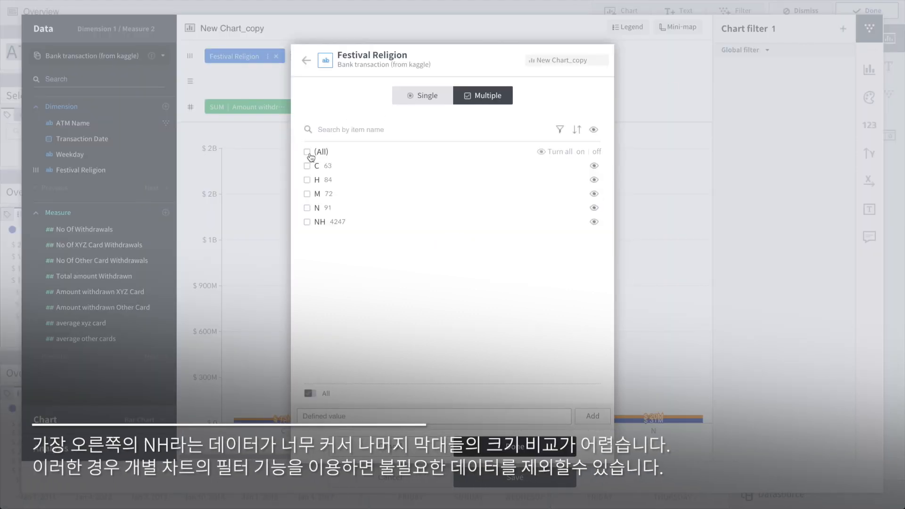
left_click(507, 439)
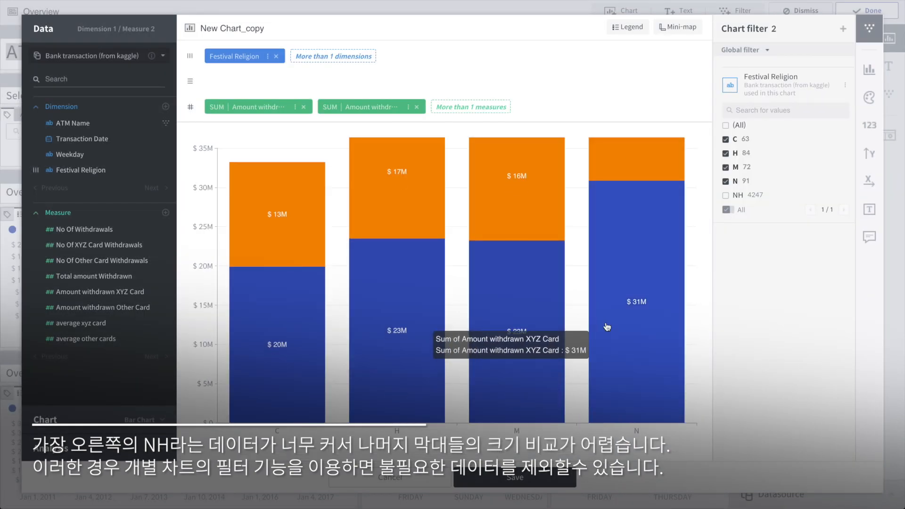
Save the copied bar chart and widen the "Withdrawal by Weekday" column at the expense of "Withdrawal by Festival"
left_click(496, 483)
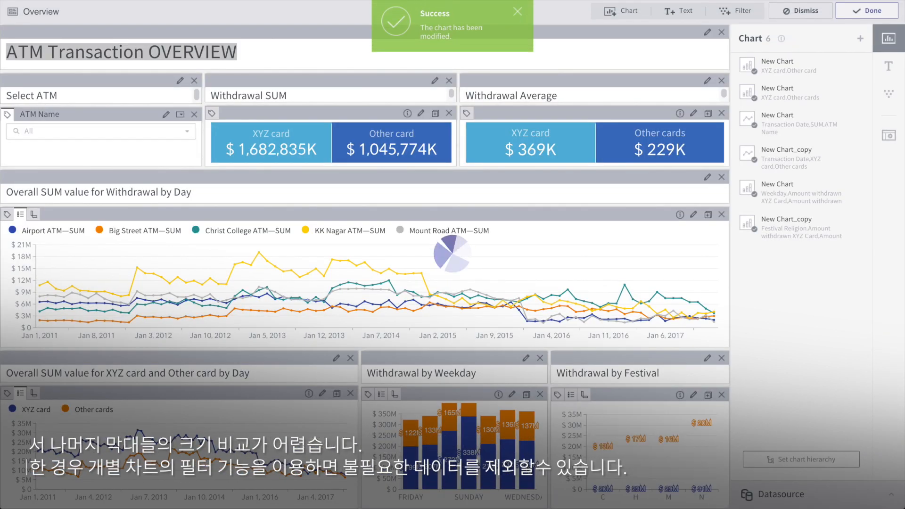
left_click_drag(549, 457, 576, 457)
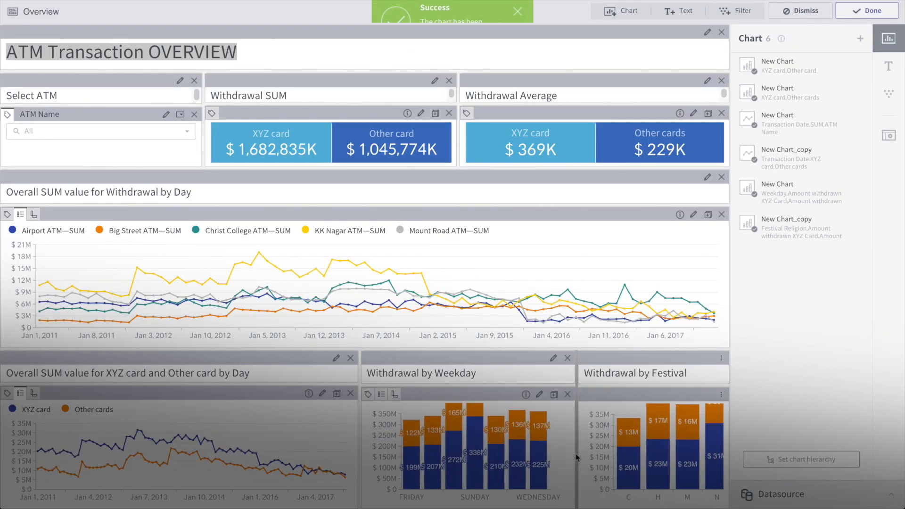
Widen the "Withdrawal by Weekday" column a little more against "Withdrawal by Festival" and save the finished dashboard
left_click_drag(576, 453, 585, 456)
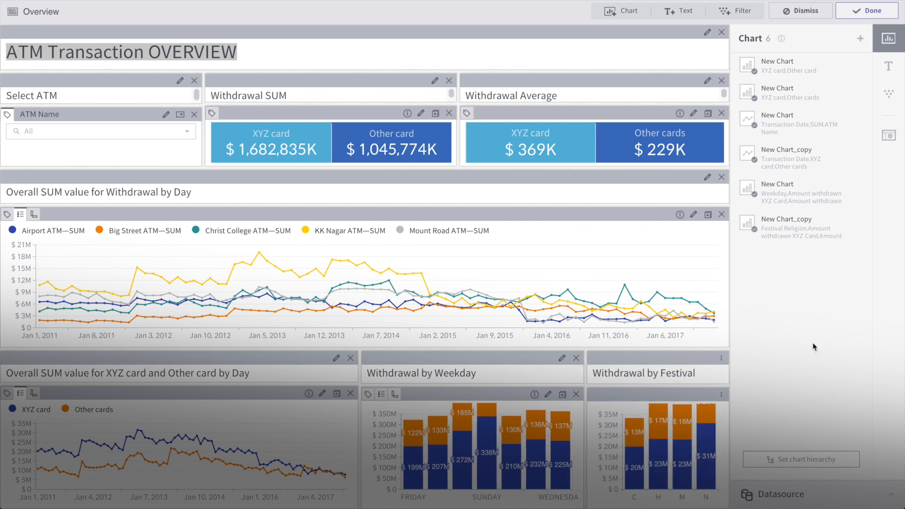
left_click(871, 15)
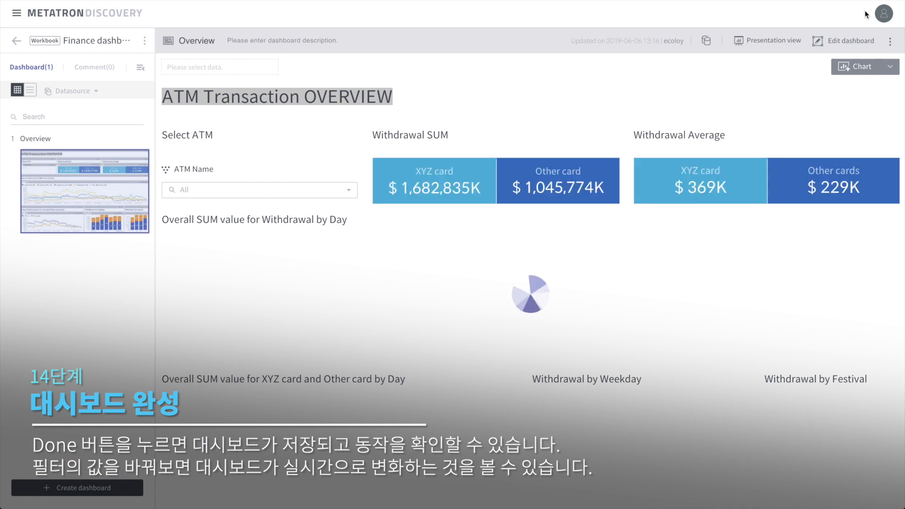
Test the ATM Name filter on the dashboard with Big Street ATM and KK Nagar ATM, and set it back to All
left_click(323, 189)
left_click(274, 234)
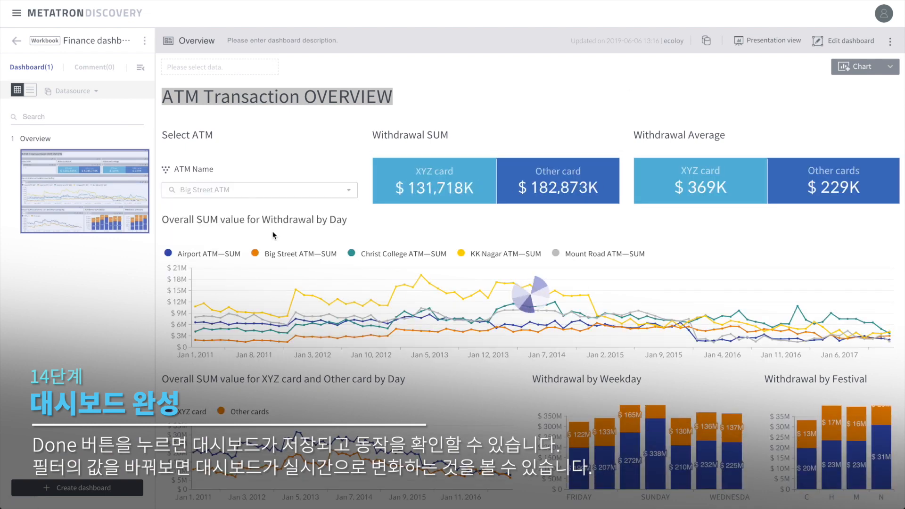
left_click(249, 190)
left_click(229, 262)
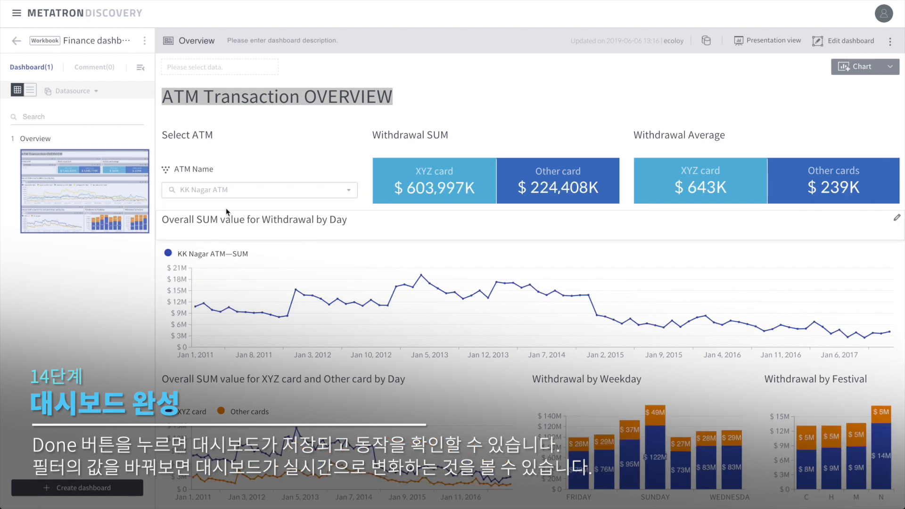
left_click(222, 188)
left_click(177, 204)
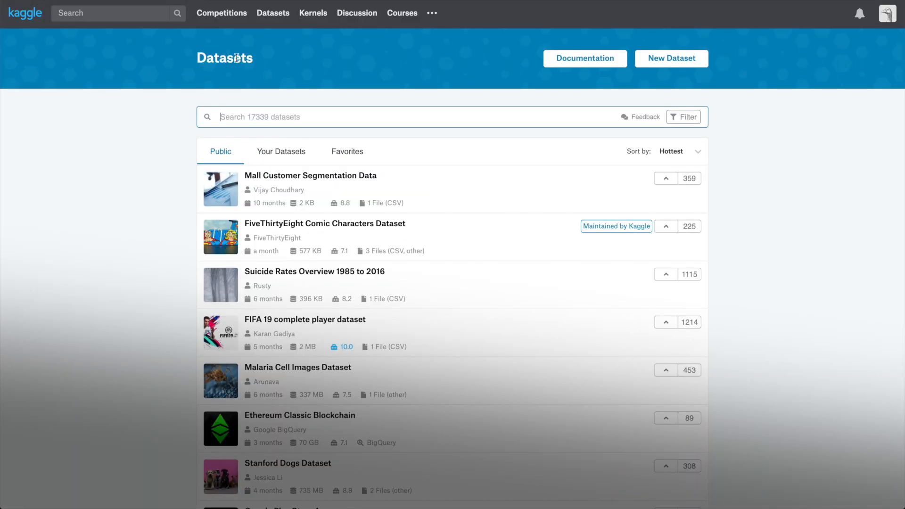
Search the Kaggle datasets for "bank churn", open Bank Customer Churn Modeling and examine the columns of Churn_Modelling.csv
type("bank churn")
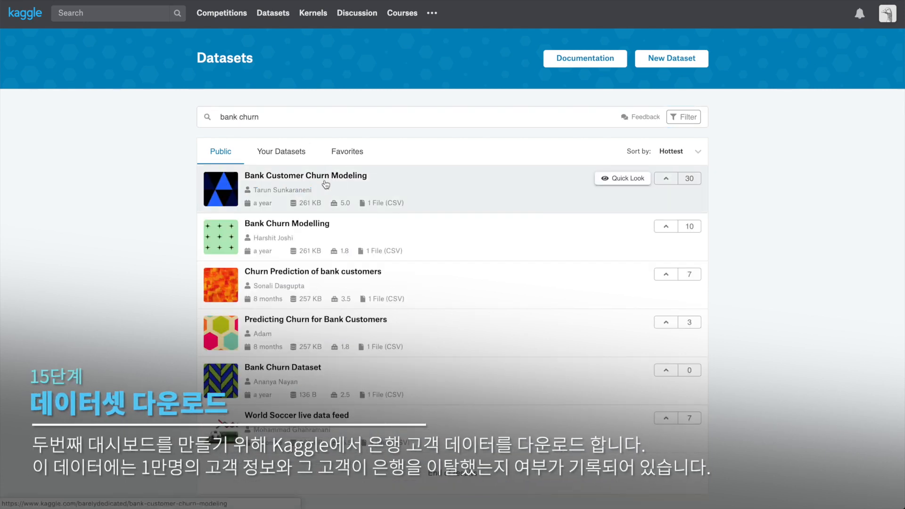
left_click(325, 184)
scroll(439, 313, "down", 10)
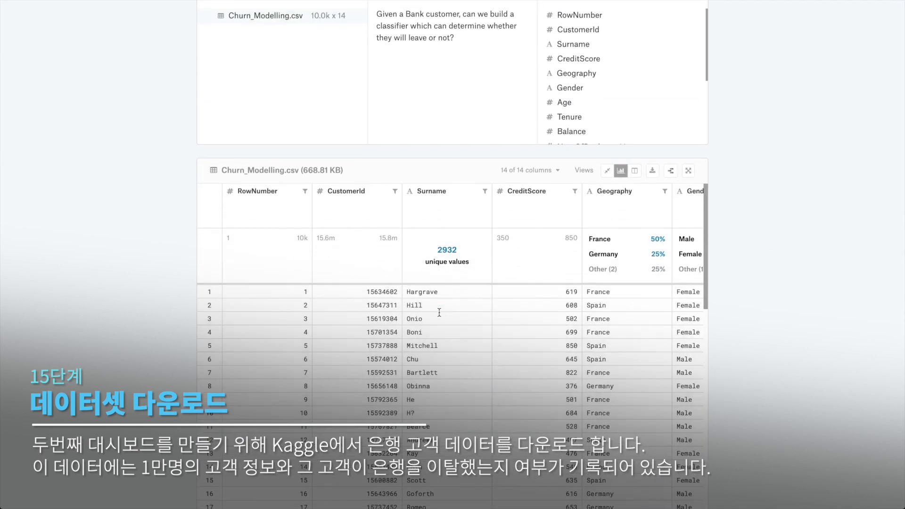
scroll(431, 339, "right", 5)
scroll(431, 336, "right", 4)
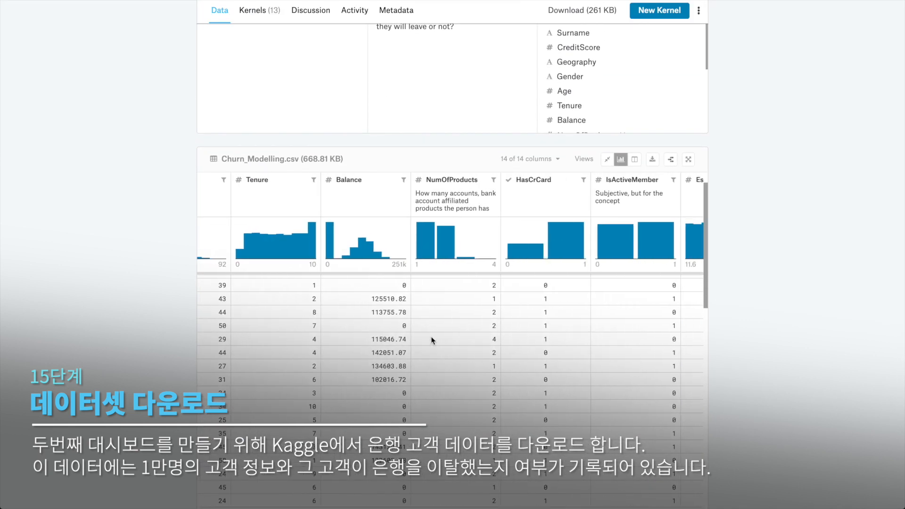
Download the churn dataset as a Zip archive into the sample data folder and open the downloaded archive
scroll(431, 335, "left", 10)
scroll(430, 335, "up", 3)
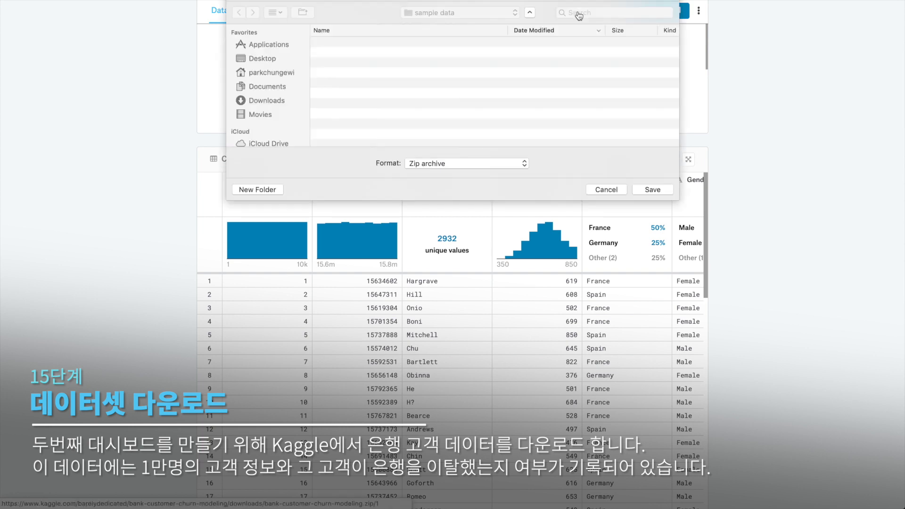
key("Return")
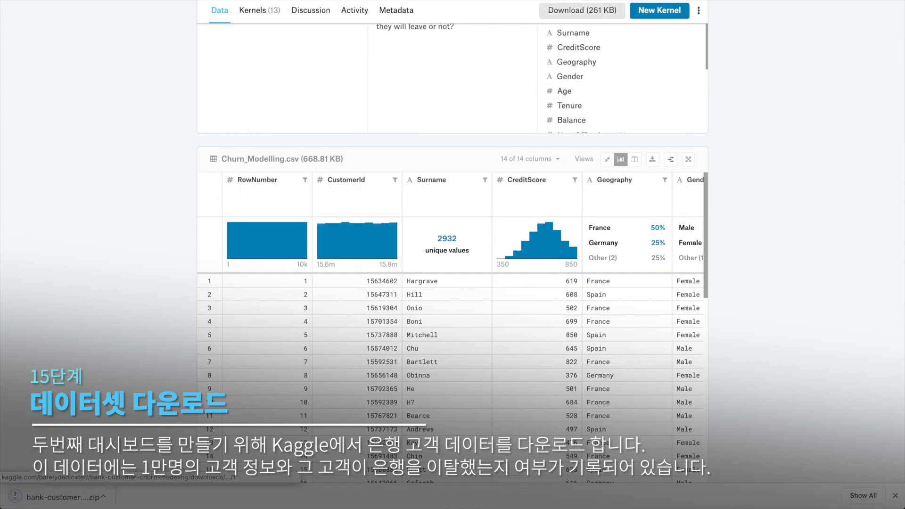
left_click(82, 501)
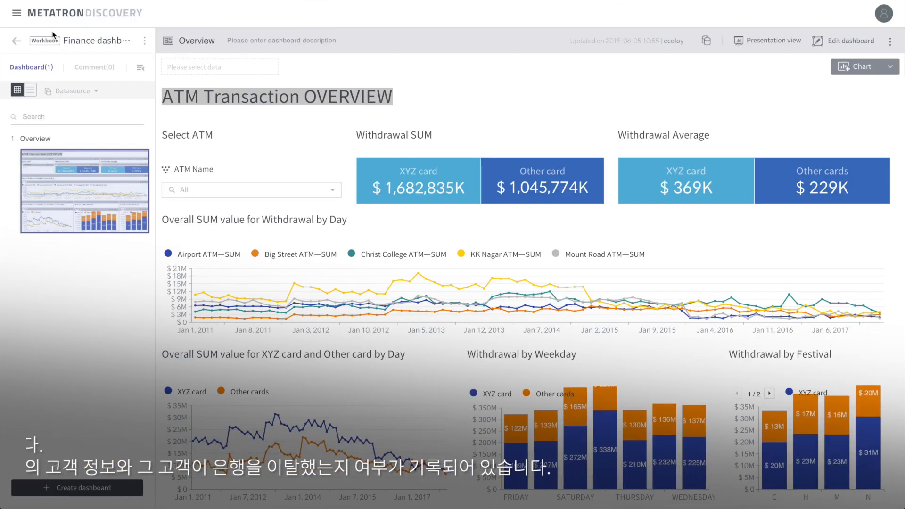
Switch to Metatron Discovery, go to the Datasource management page and start creating a new datasource
left_click(17, 14)
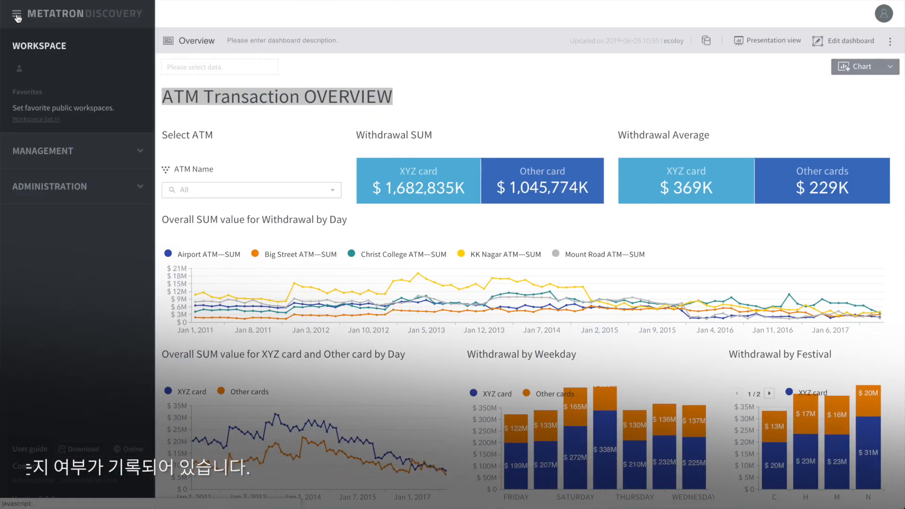
left_click(35, 198)
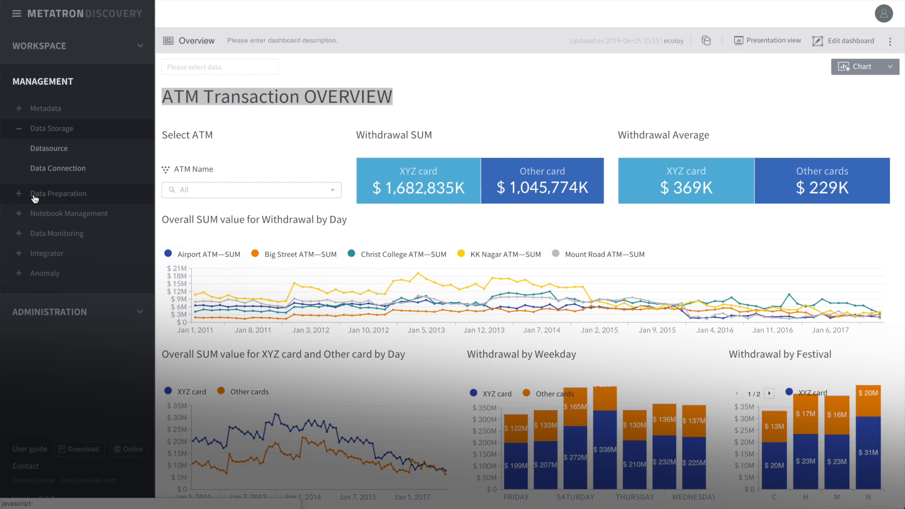
left_click(61, 154)
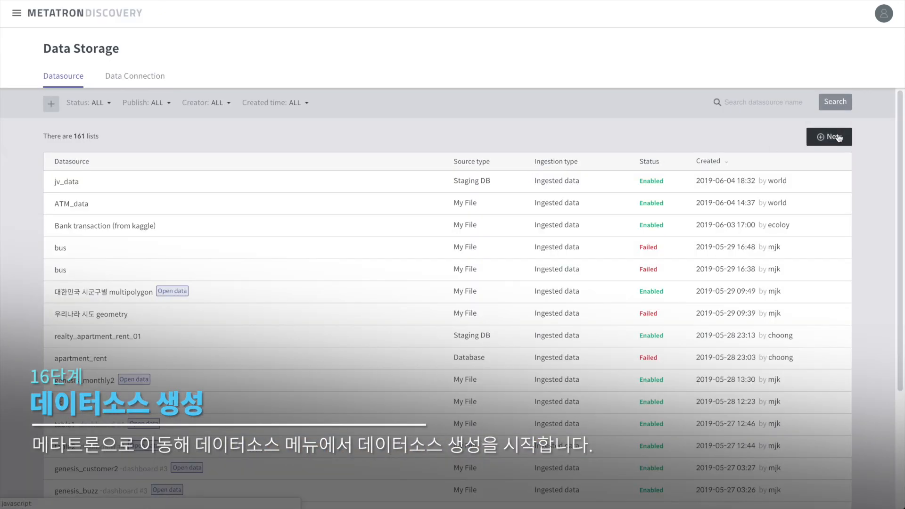
left_click(838, 137)
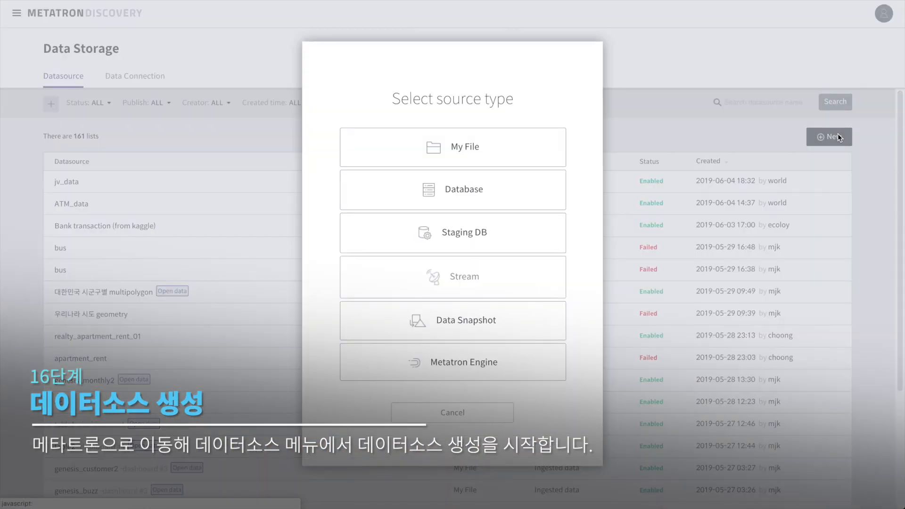
Choose My File as the source type, import Churn_Modelling.csv and continue to the schema configuration with the default parsing settings
left_click(485, 144)
left_click(414, 250)
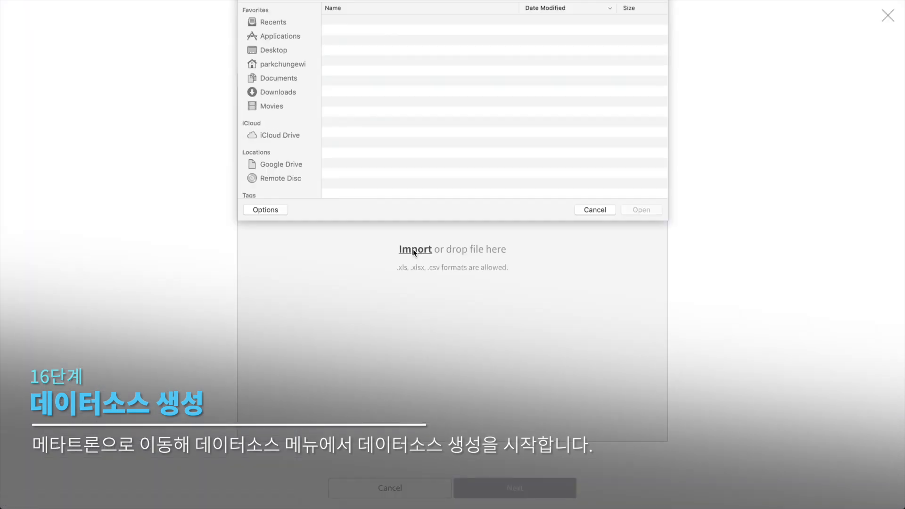
double_click(372, 61)
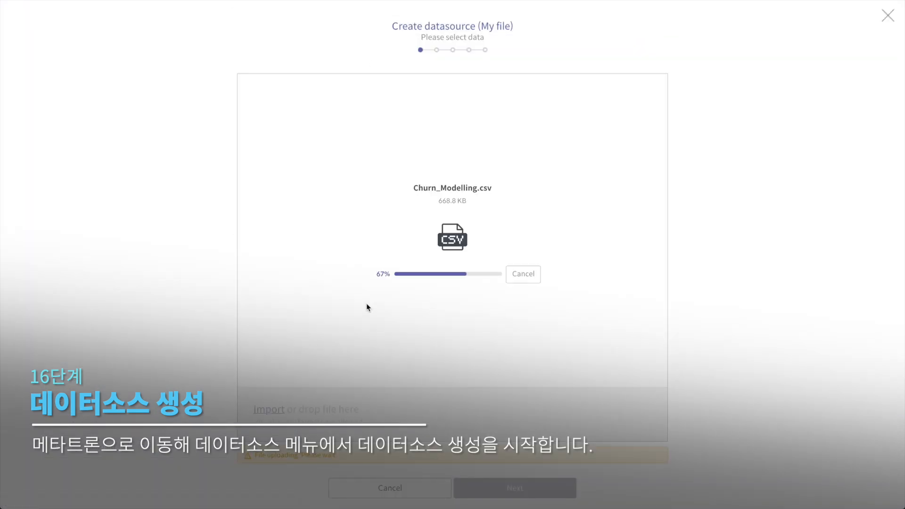
left_click(515, 491)
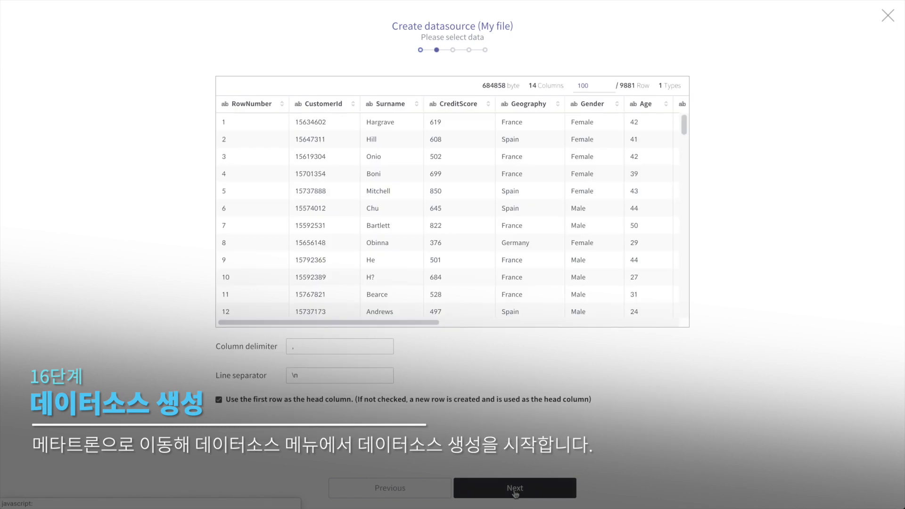
left_click(511, 490)
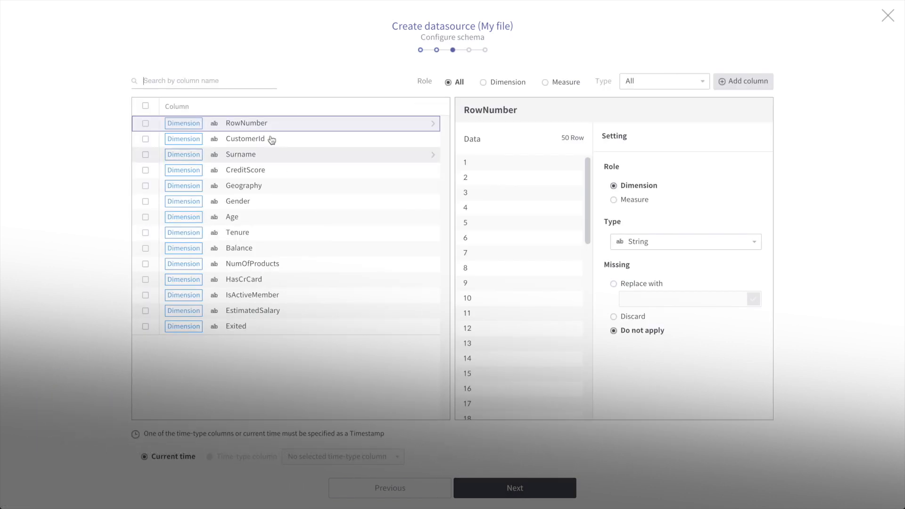
Change the CreditScore, Age, Tenure and NumOfProducts columns together to Measure role with the integer (#) type
left_click(249, 171)
left_click(145, 171)
left_click(230, 218)
left_click(146, 217)
left_click(241, 236)
left_click(146, 234)
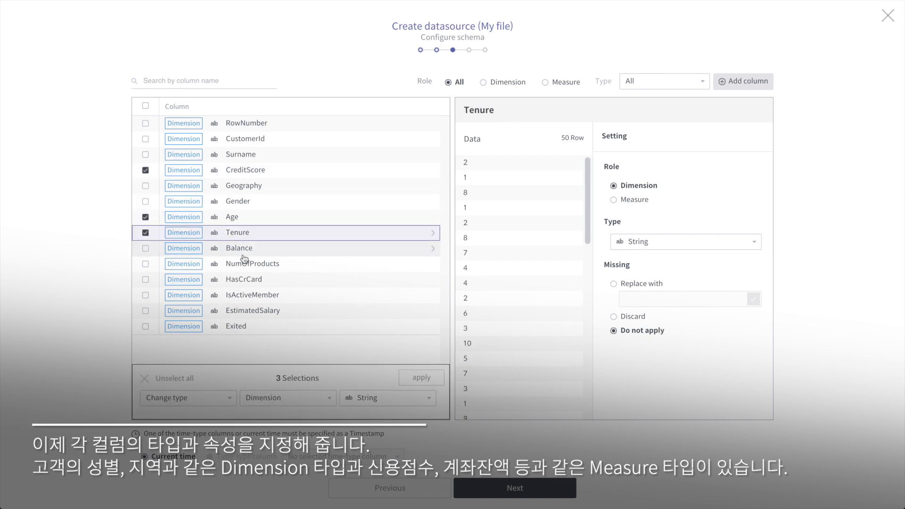
left_click(222, 250)
left_click(226, 264)
left_click(146, 265)
left_click(243, 284)
left_click(248, 298)
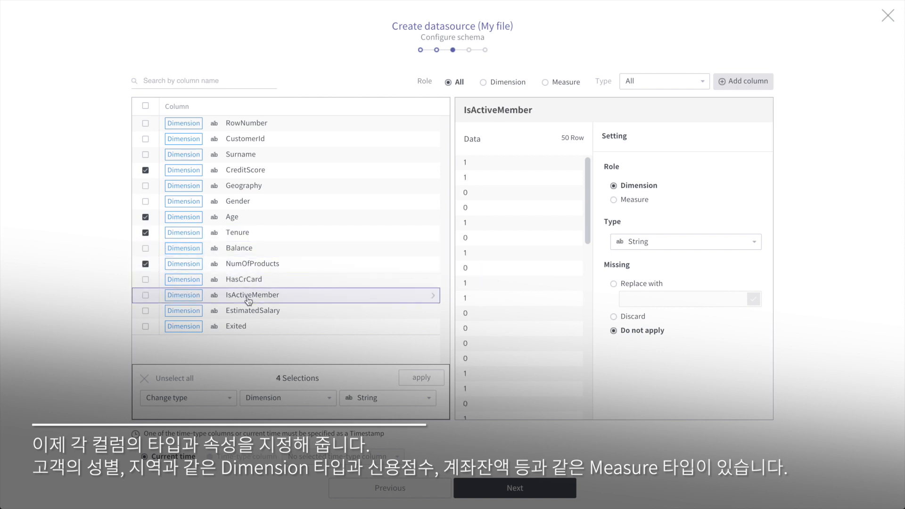
left_click(242, 314)
left_click(304, 403)
left_click(271, 379)
left_click(384, 397)
left_click(377, 364)
left_click(421, 377)
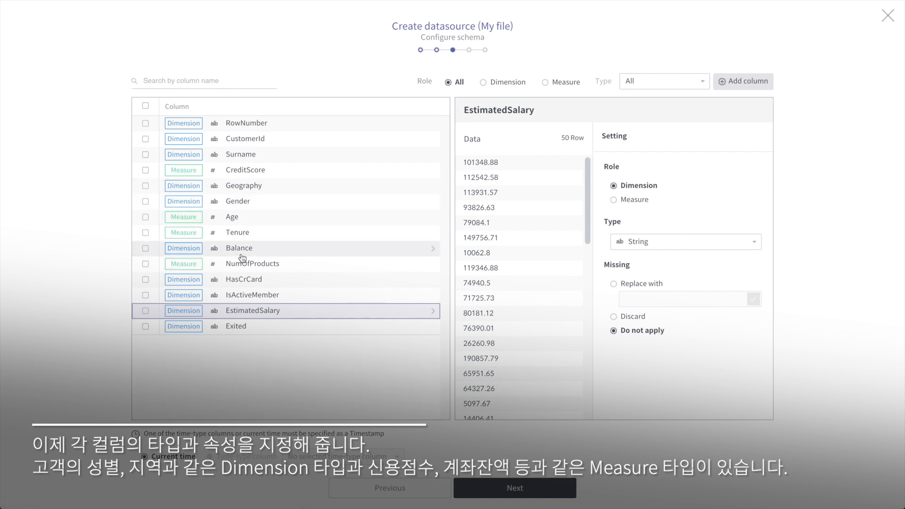
Change the Balance and EstimatedSalary columns together to Measure role with the decimal (##) type
left_click(147, 249)
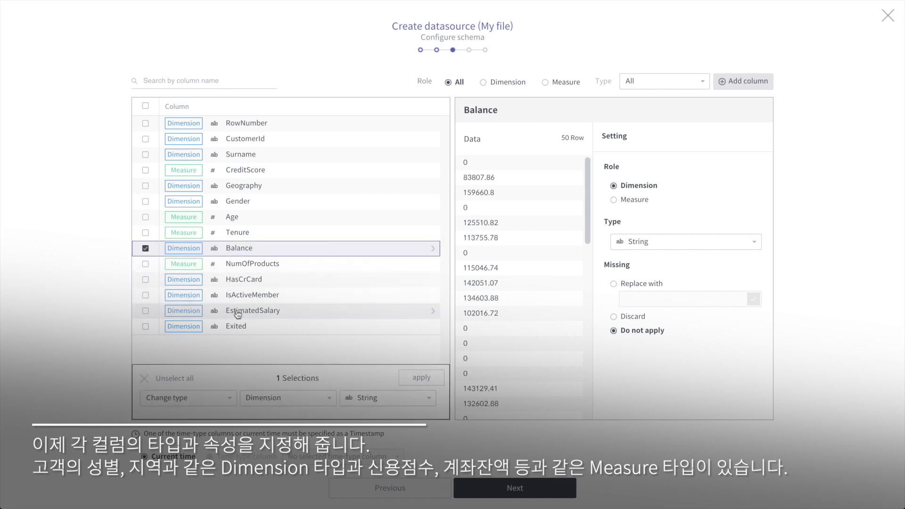
left_click(160, 315)
left_click(311, 402)
left_click(264, 374)
left_click(392, 401)
left_click(377, 372)
left_click(421, 378)
Accept the default Month granularity and rollup false, name the datasource "Churn-Modelling from kaggle" and create it
left_click(513, 492)
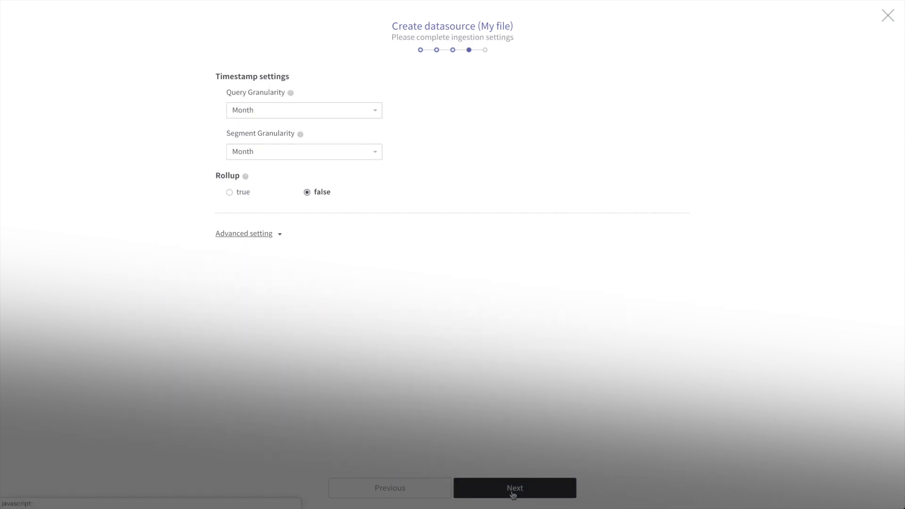
left_click(522, 495)
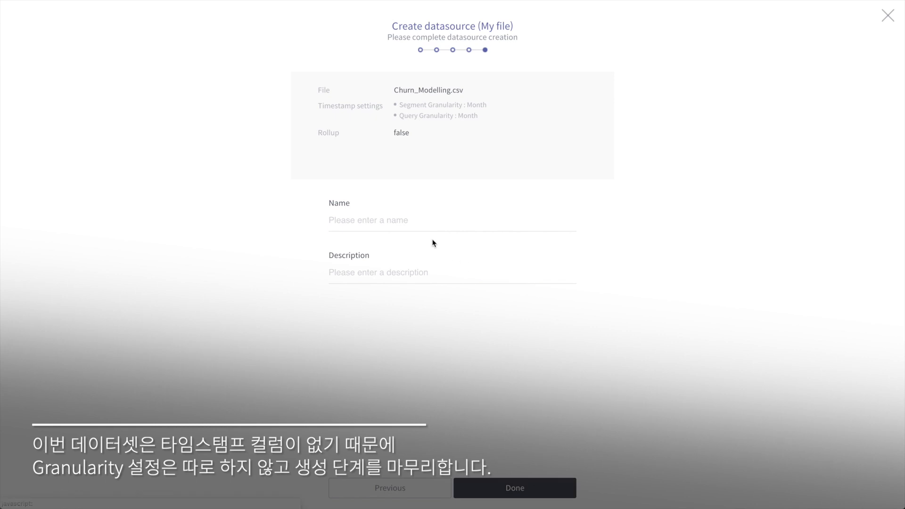
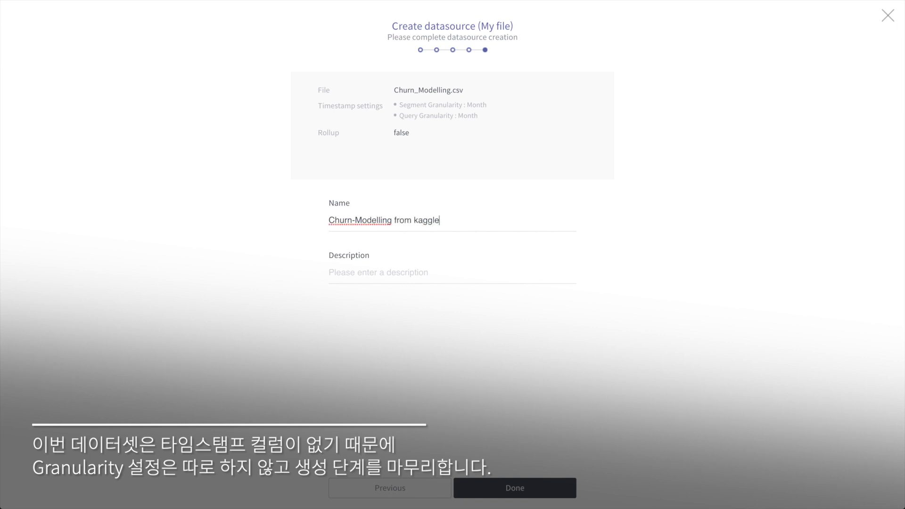
left_click(514, 488)
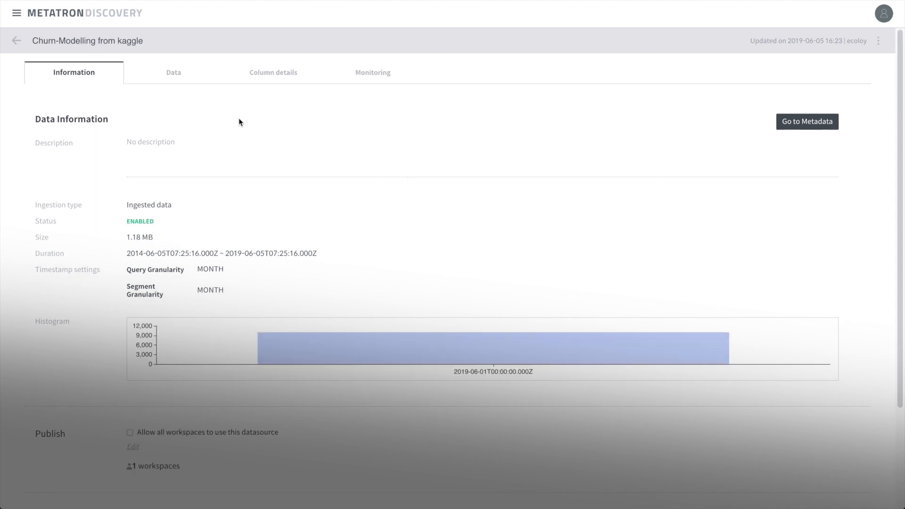
Examine the data rows and column details of the Churn-Modelling from kaggle datasource
left_click(181, 76)
left_click(263, 76)
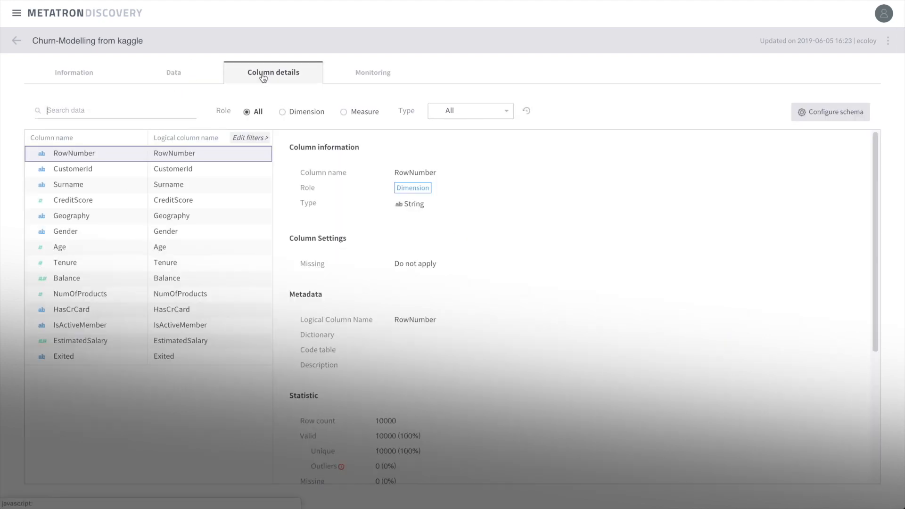
left_click(182, 79)
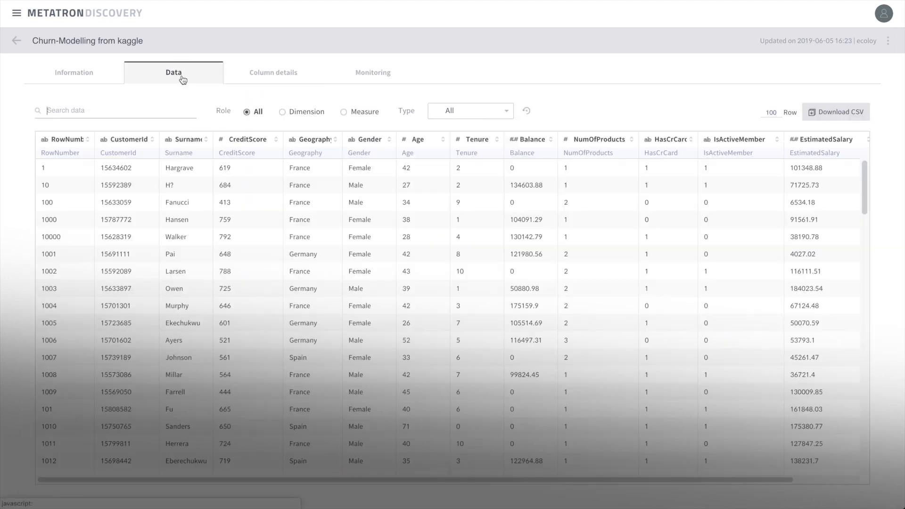
In the personal workspace, start a new notebook, search the datasources for "churn" and select Churn-Modelling from kaggle
left_click(16, 13)
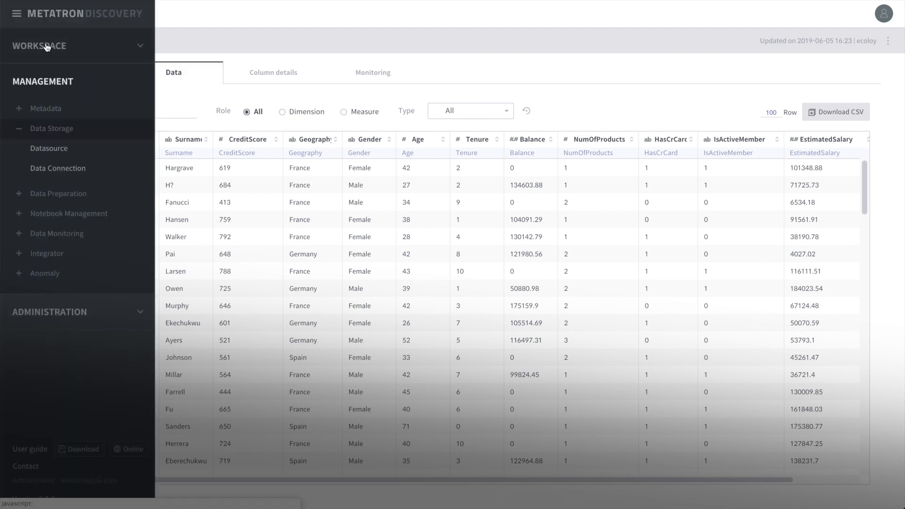
left_click(42, 71)
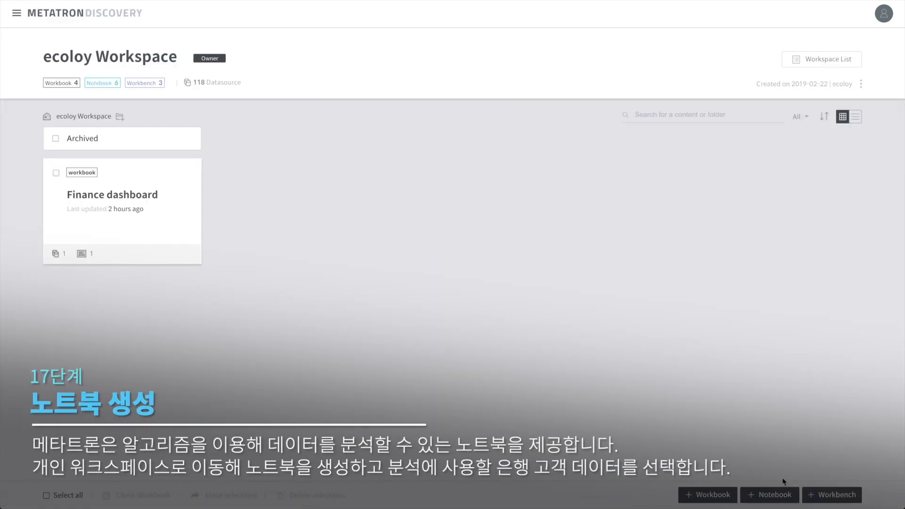
left_click(773, 495)
left_click(486, 203)
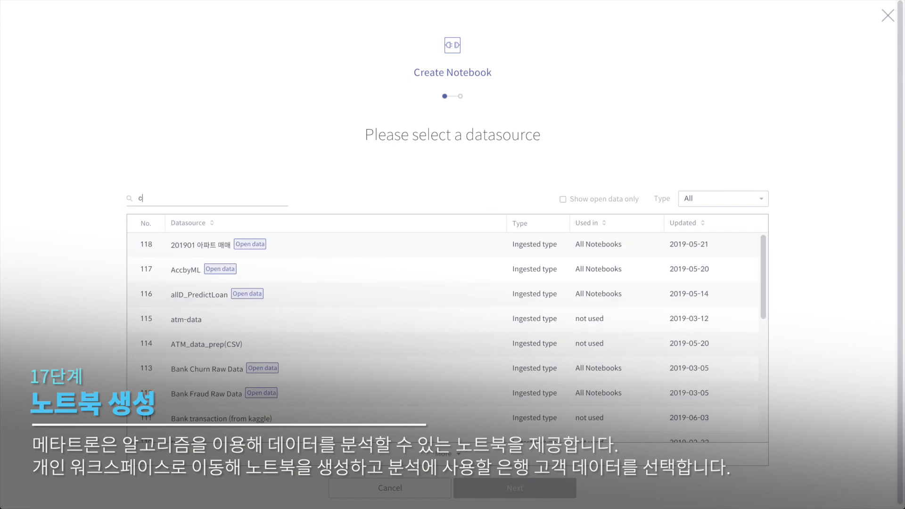
key("Return")
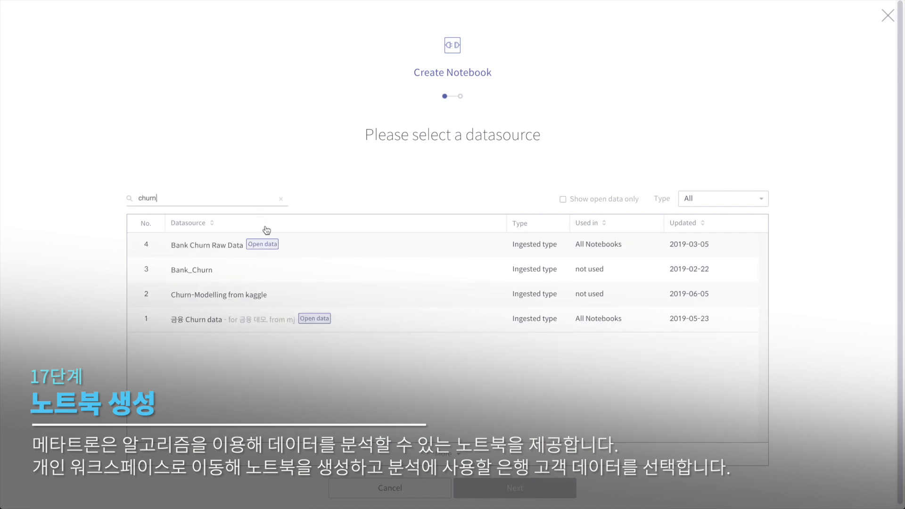
left_click(228, 297)
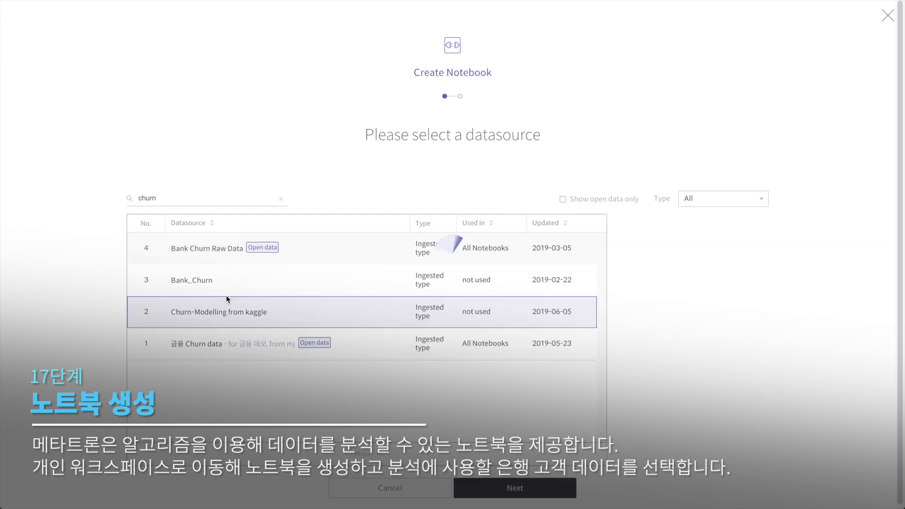
Create the notebook as "Churn Modelling" with server type jupyter and language R, and open its code
left_click(512, 489)
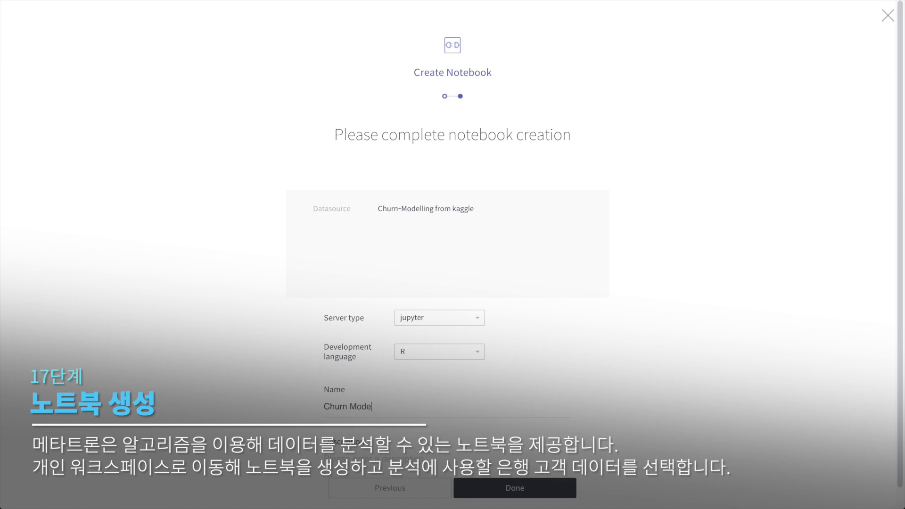
left_click(555, 488)
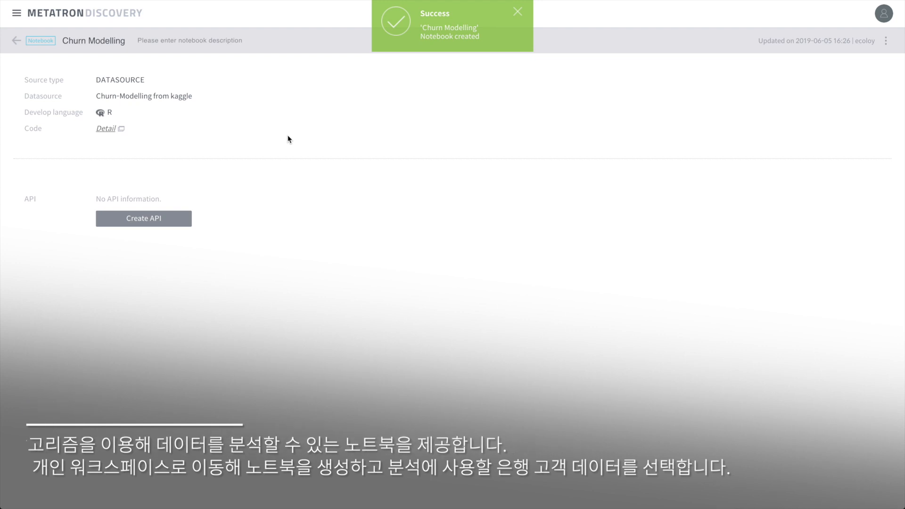
left_click(121, 129)
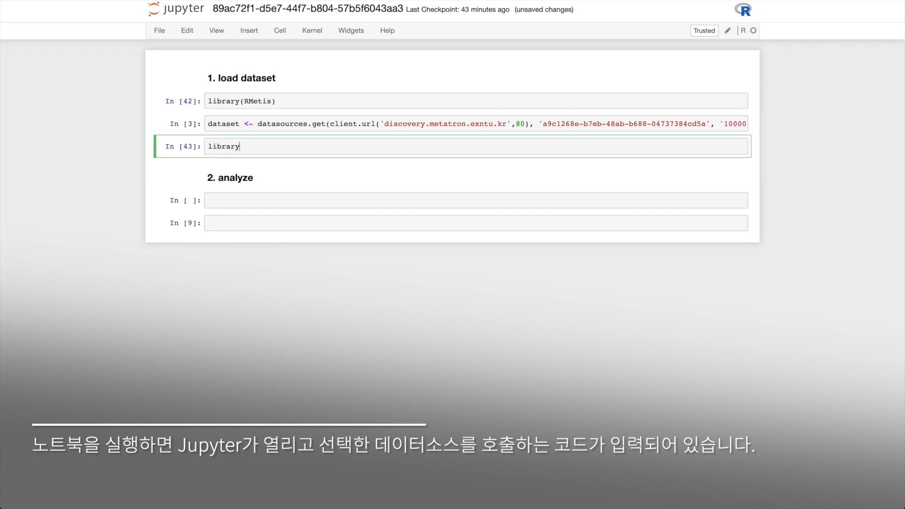
In the third "load dataset" cell, write library() calls for pscl, ROCR, dplyr, doParallel, reshape2, caret, party and DT, one per line
type("(pscl)")
key("Return")
type("library(ROCR)")
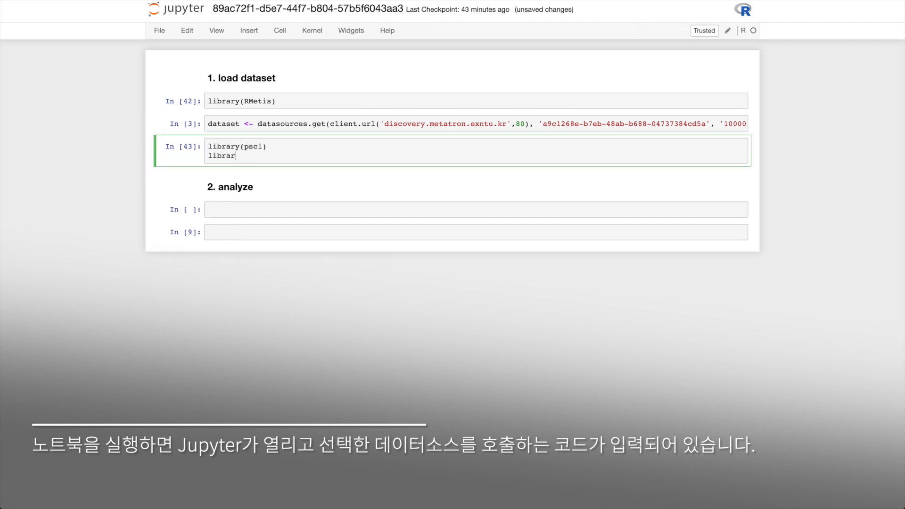
key("Return")
type("library(dplyr)")
key("Return")
type("rallel)")
key("Return")
type("library(reshape2)")
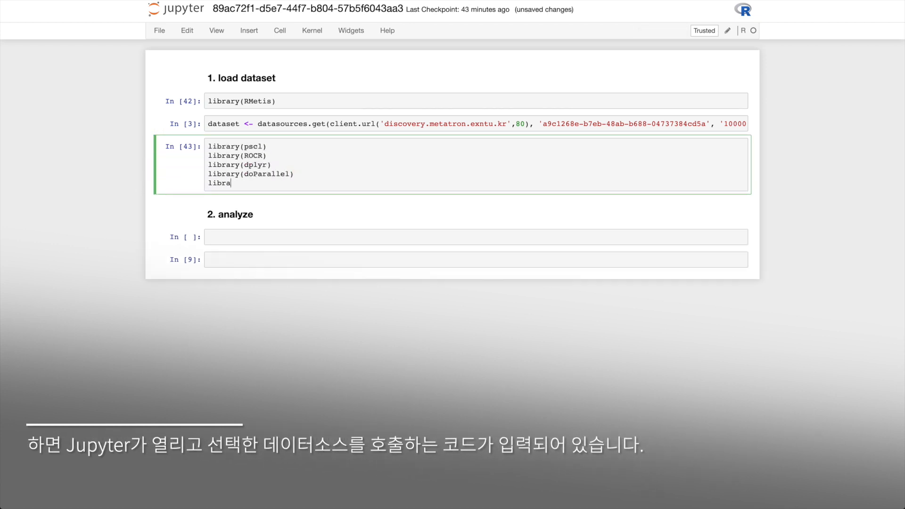
key("Return")
type("library(caret)")
key("Return")
type("library(party)")
key("Return")
type("library(DT)")
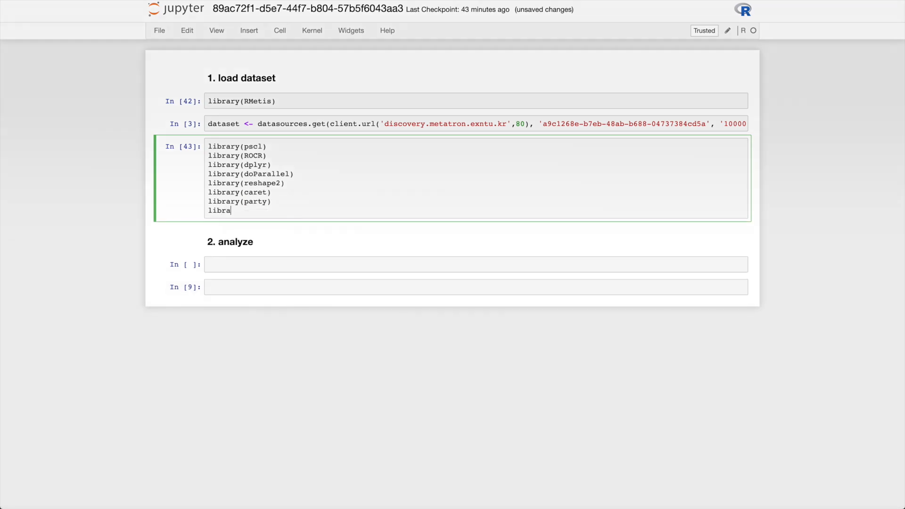
Complete the library-loading cell with library(DT), library(knitr) and library(e1071)
key("Return")
type("library(knitr)")
key("Return")
type("library(e1071)")
Run head(dataset) in the first analyze cell, and remove the RowNumber, CustomerId and Surname columns by assigning NULL in the following cell
left_click(304, 283)
type("head(dataset")
key("shift+Return")
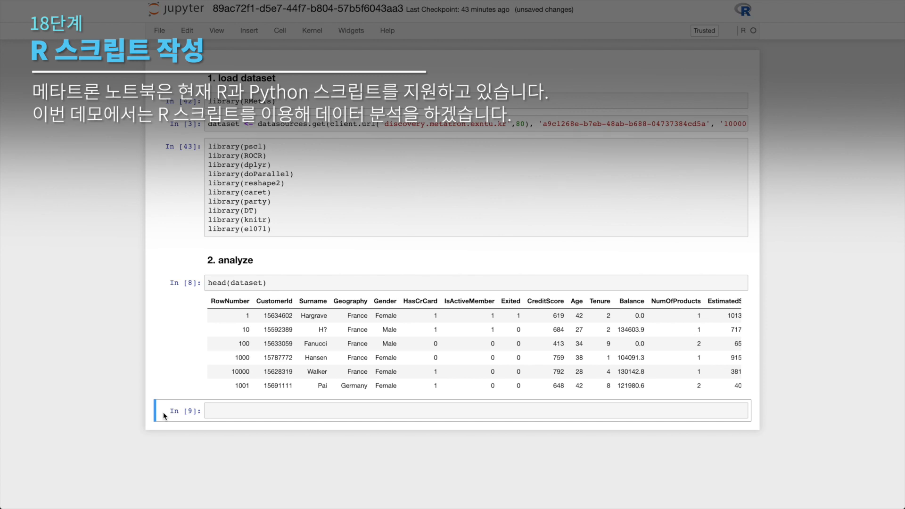
type("dataset[,c('RowNumber','CustomerId','Surname')] <- NULL")
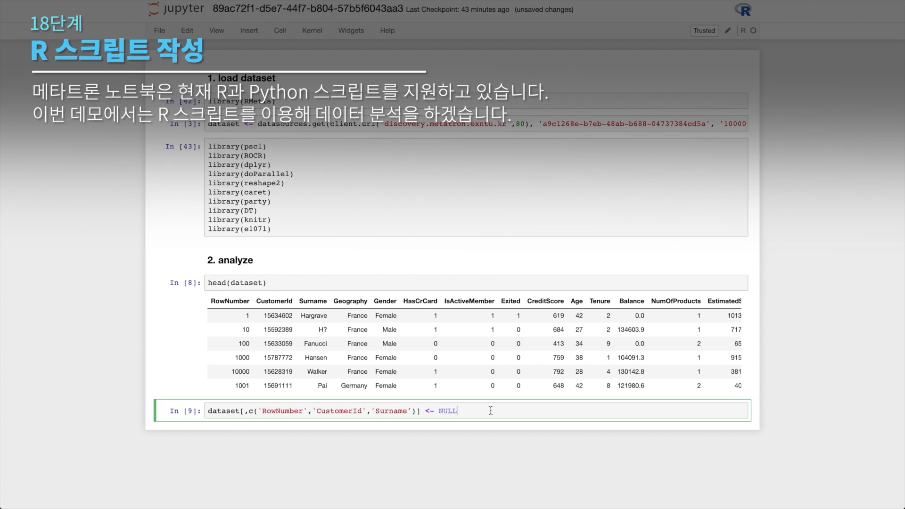
key("shift+Return")
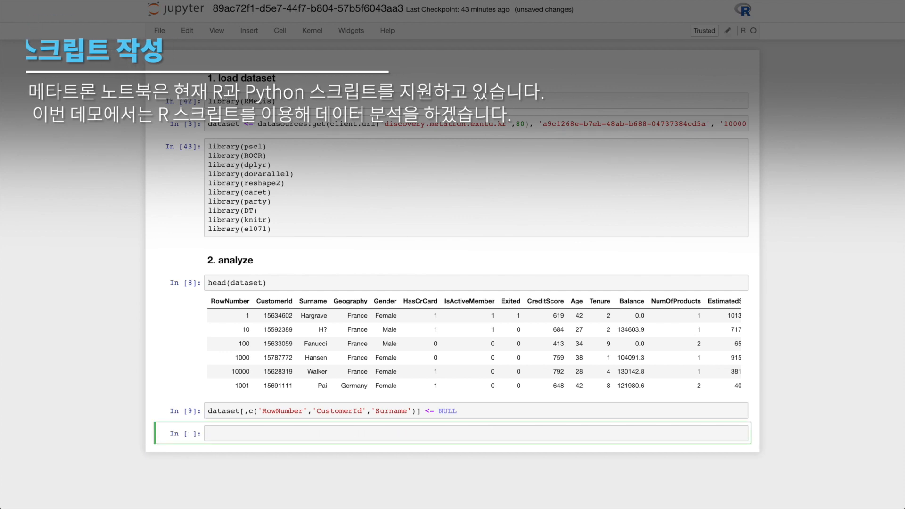
Define col_list with Geography, Gender, HasCrCard, IsActiveMember and Exited, and write a for loop converting each of these dataset columns with as.factor
type("col_list <- c('Geography','Ge")
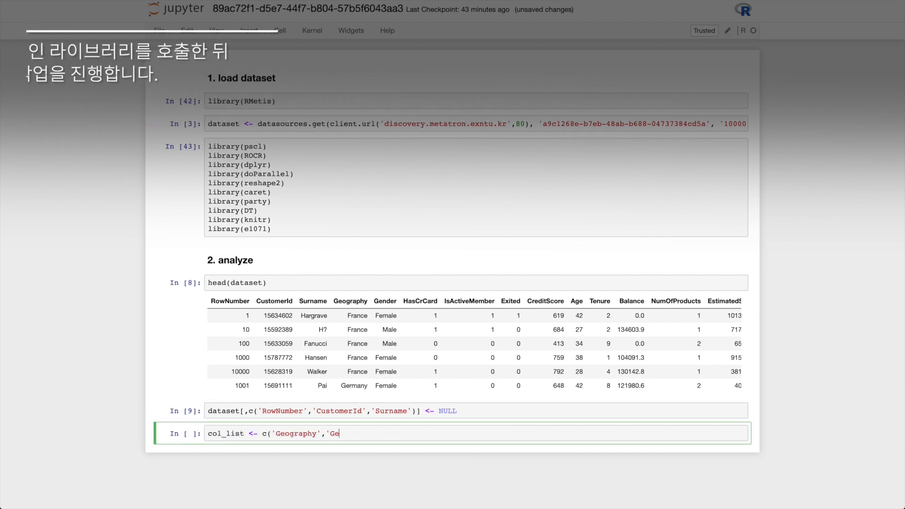
type("nder','HasCrCard','IsActiveMember','Exited')")
key("Return")
type("for(i in col_list)")
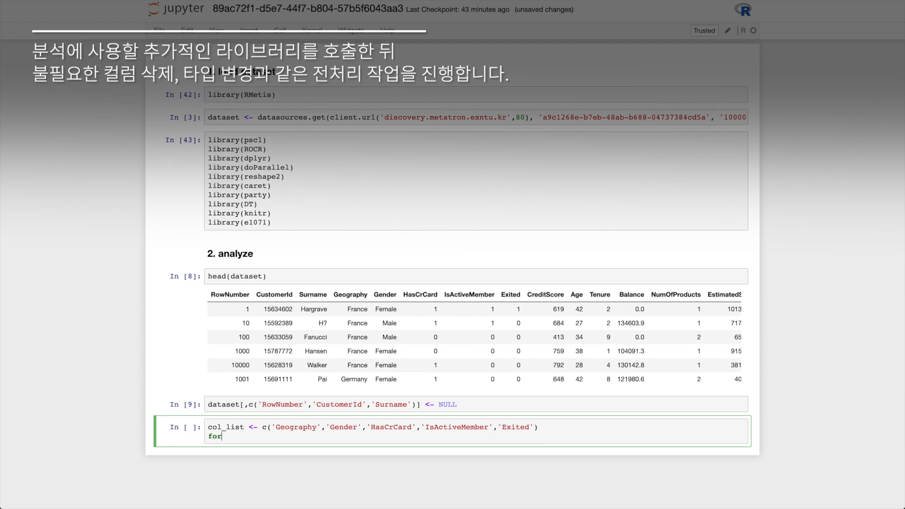
key("Return")
type("dataset[,i] <- as.factor(dataset[,i])")
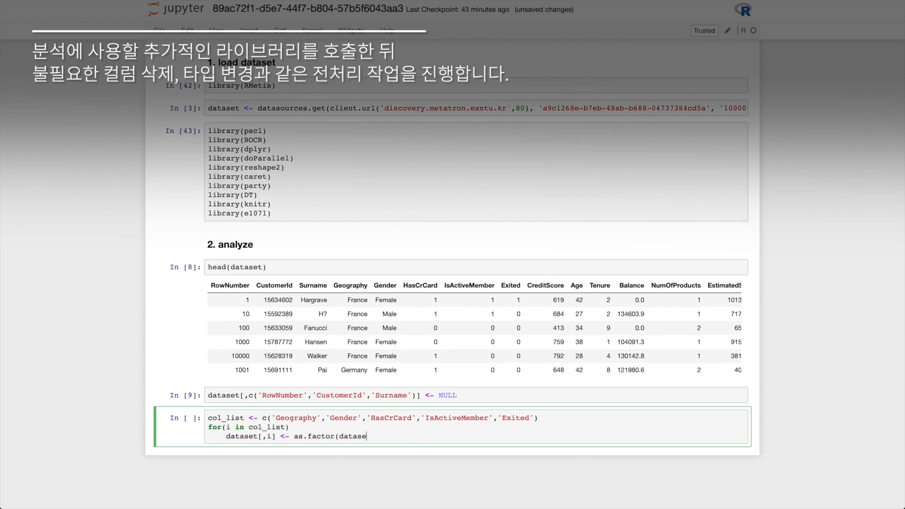
Add the comment "# data$Exited <- as.factor(data$Exited)" and str(dataset) below the loop, and run the cell
key("Return")
type("# data$Exited <- as.factor(data$Exited)")
key("Return")
type("str(dataset)")
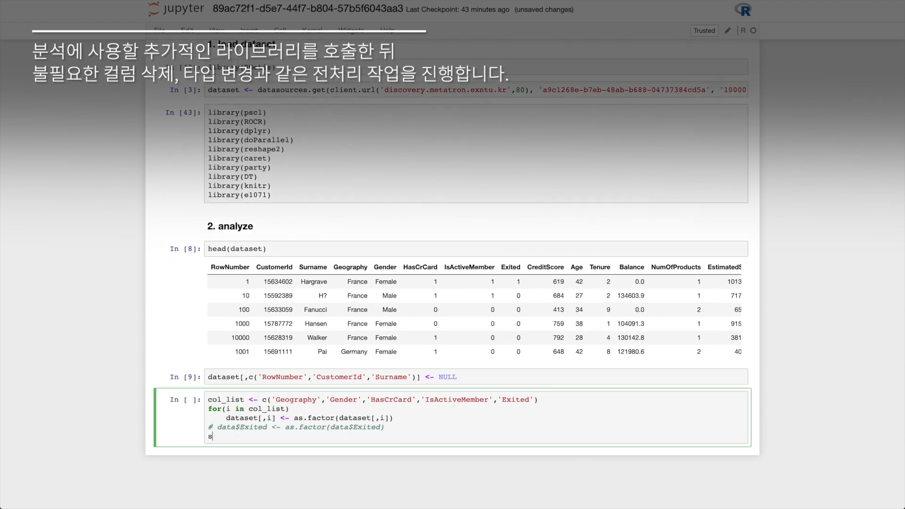
key("Escape")
key("ctrl+Return")
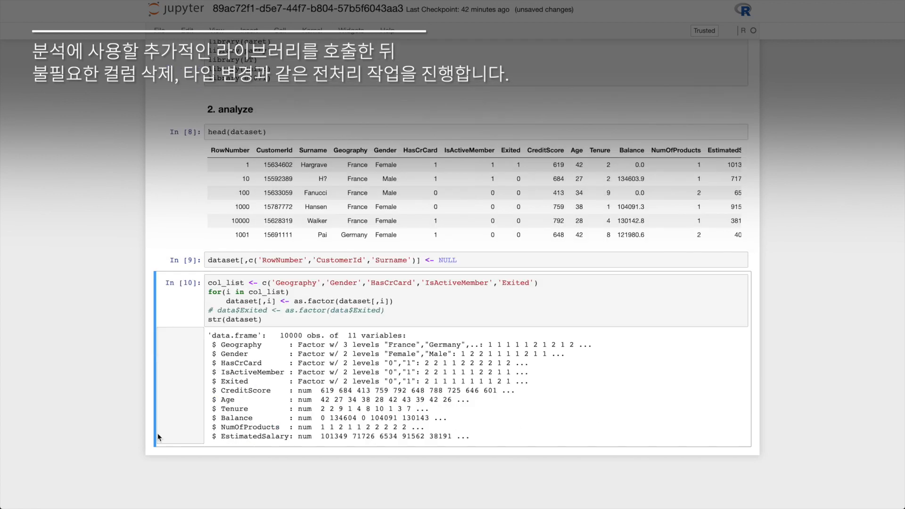
In a new cell below, set the seed to 777 and define idx with createDataPartition on dataset$Exited, using p=0.3, list=F and column 1
key("b")
key("Return")
type("set.seed(77")
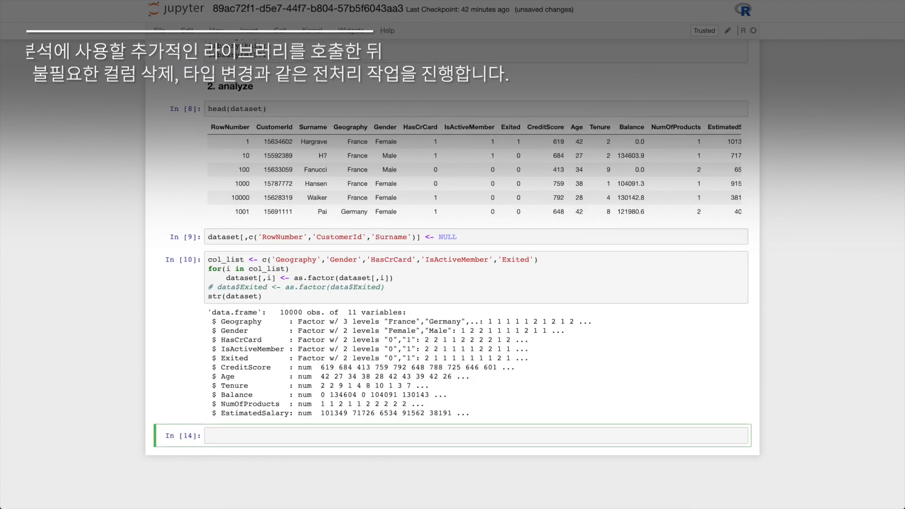
type("7)")
key("Return")
type("idx <- cre")
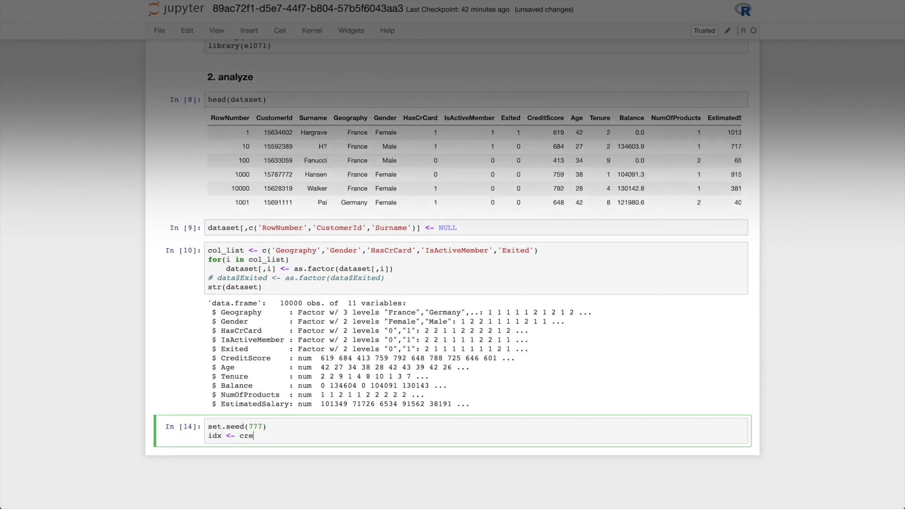
type("ateDataPartition(dataset$Exited,p=0.3,list=F)[,1]")
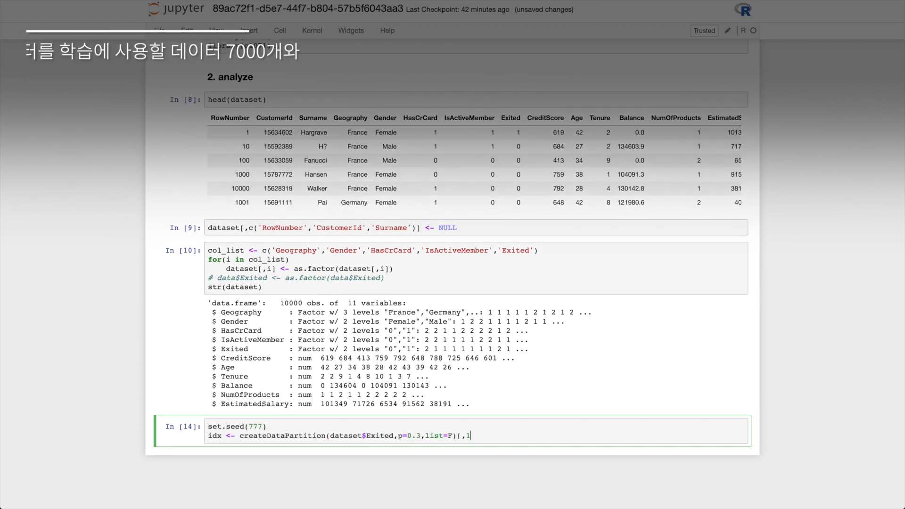
Assign dataset[-idx,] to trainD and dataset[idx,] to testD, commented "training data 7000" and "testing data 3000", and run the cell
key("Return")
type("trainD <- dataset[-idx,] # training data 7000")
key("Return")
type("testD <- dataset[idx,] # testing da")
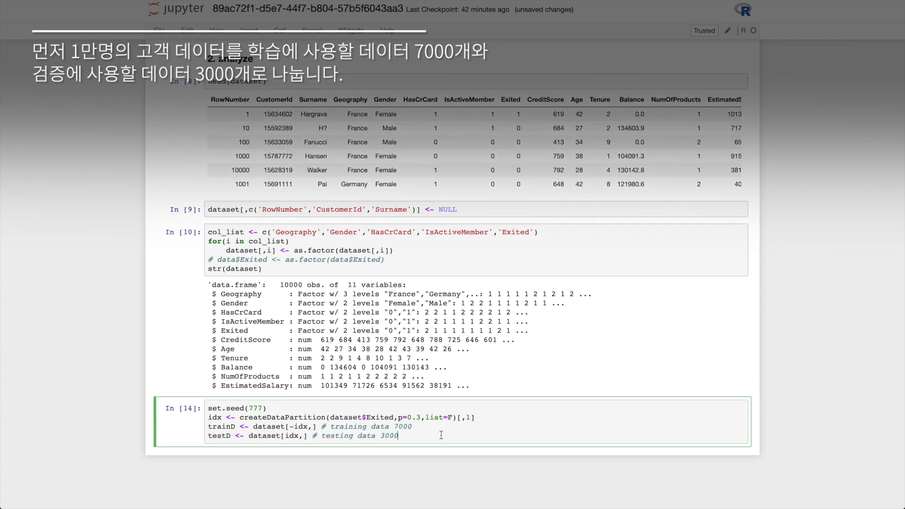
type("ta 3000")
key("shift+Return")
In the new cell, define logi.fit as a binomial glm of Exited~. on trainD, followed by a commented-out summary(logi.fit)
key("Return")
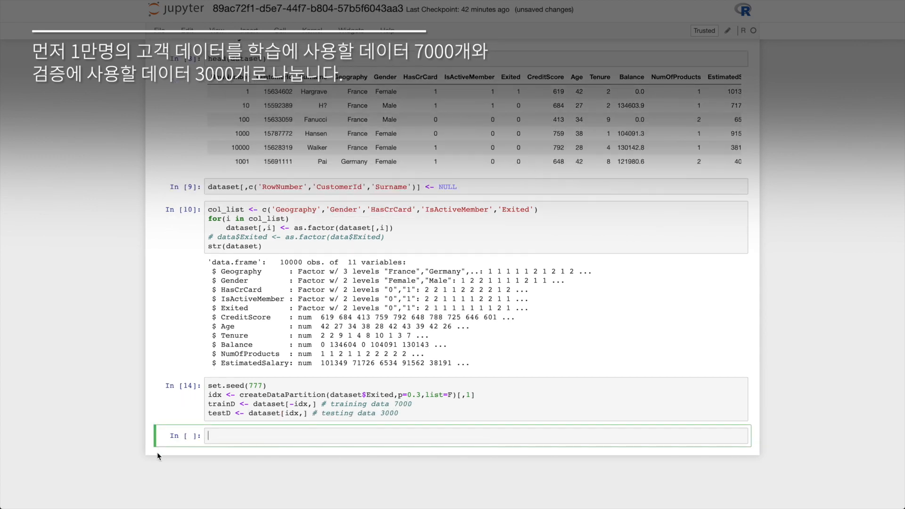
type("logi.fit <- glm(Exited~., data=trainD, family='binomial')")
key("Return")
type("# summary(logi.fit)")
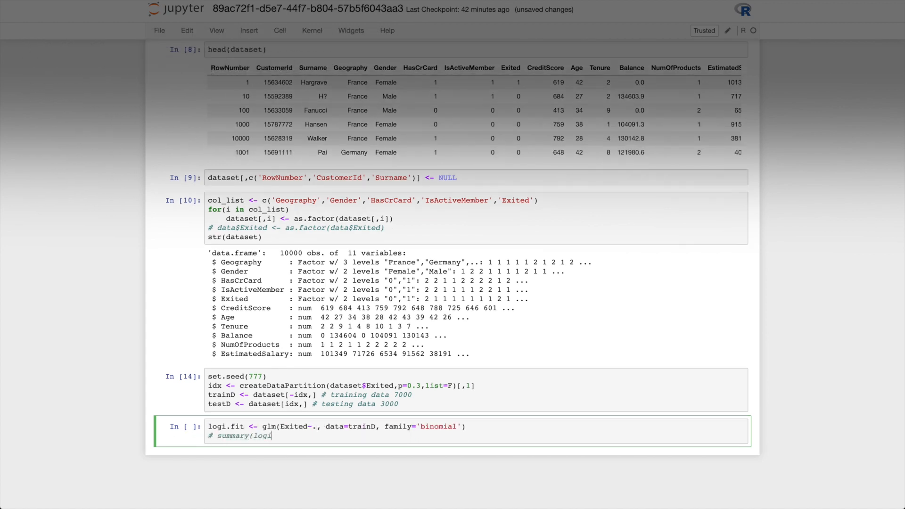
Add a "# Performance of modeling" section storing the r2CU value from pR2 in logi.fit$r2 and null.deviance-deviance in logi.fit$diff.dev
key("Return")
key("Return")
type("# Performance of modeling")
key("Return")
type("logi.fit$r2 <-")
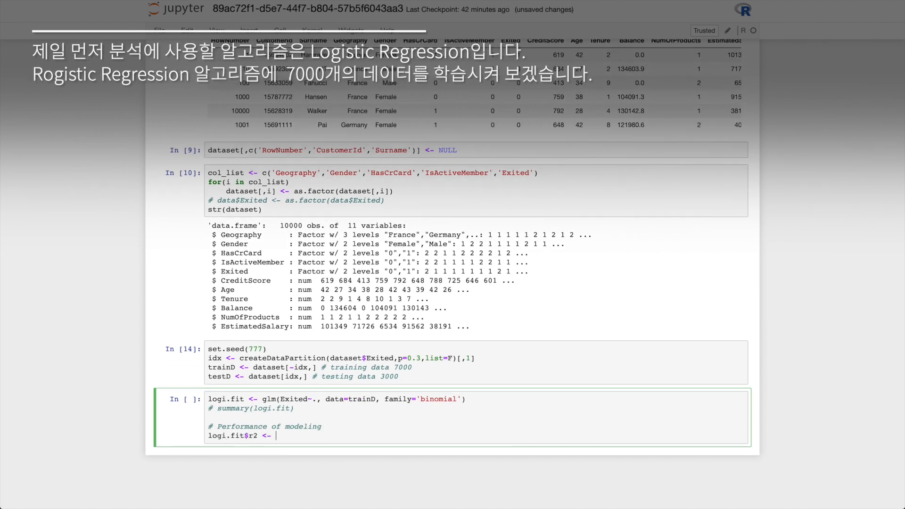
type(" pR2(logi.fit)['r2CU'] # R-Squared")
key("Return")
type("logi.fit$diff.dev <- with(logi.fit,null.deviance-deviance)")
Add logi.fit$fitted.class using a 0.5 threshold on the fitted values, and logi.fit$class.Acc as the share matching trainD$Exited
key("Return")
type("lo")
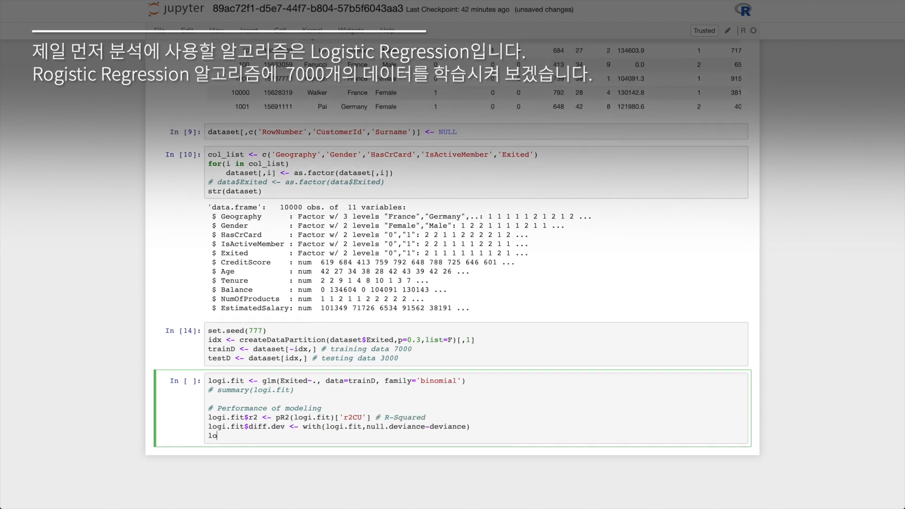
type("gi.fit$fitted.class <- ifelse(logi.fit$fitted.values>=0.5,1,0)")
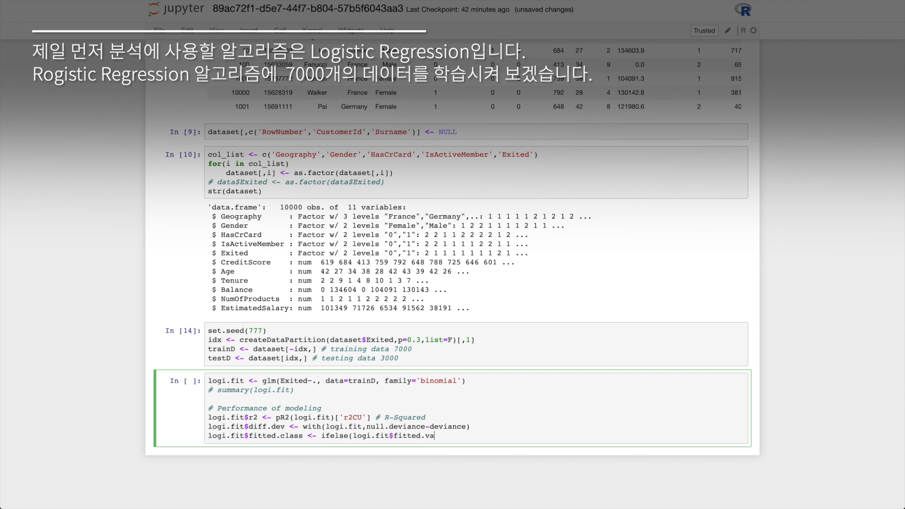
key("Return")
type("logi.fit$class.Acc <- sum(ifelse")
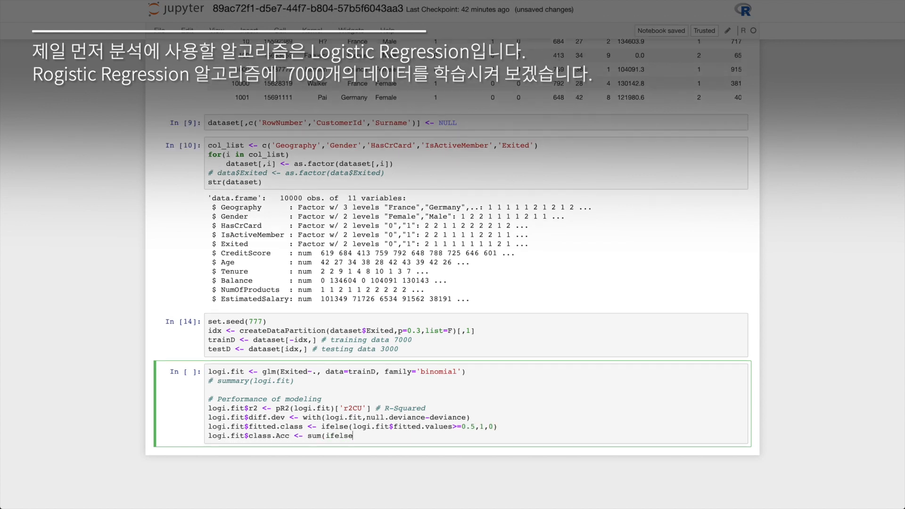
type("(logi.fit$fitted.class==trainD$Exited,1,0))/NROW(trainD)")
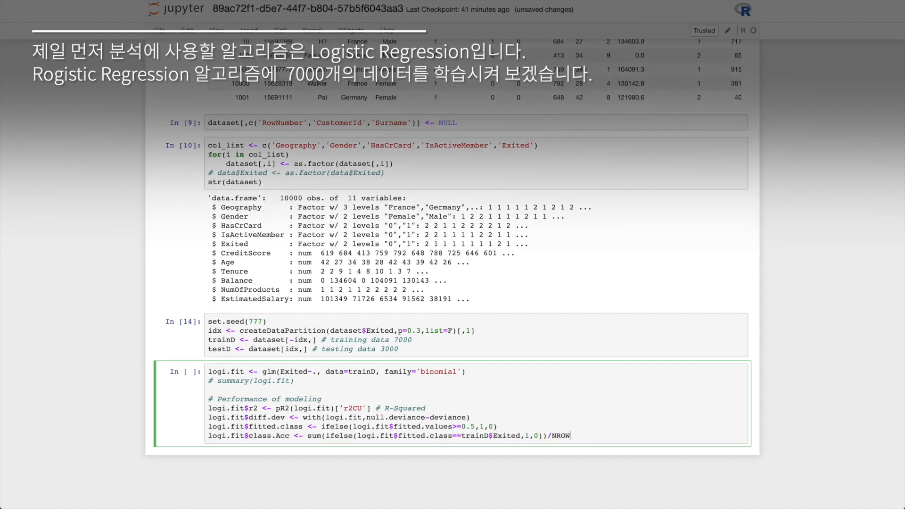
Add a tmp prediction object for the training data, and use it for logi.fit$class.rocr (tpr against fpr) and logi.fit$class.AUC
key("Return")
type("tmp <- prediction(logi.fit$fitted.values, trainD$Exited)")
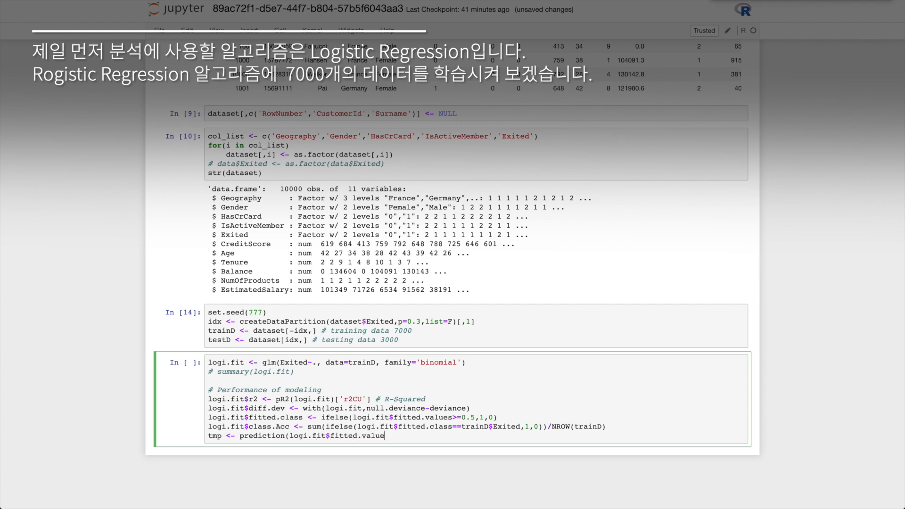
key("Return")
type("logi.fit$class.rocr <- perform")
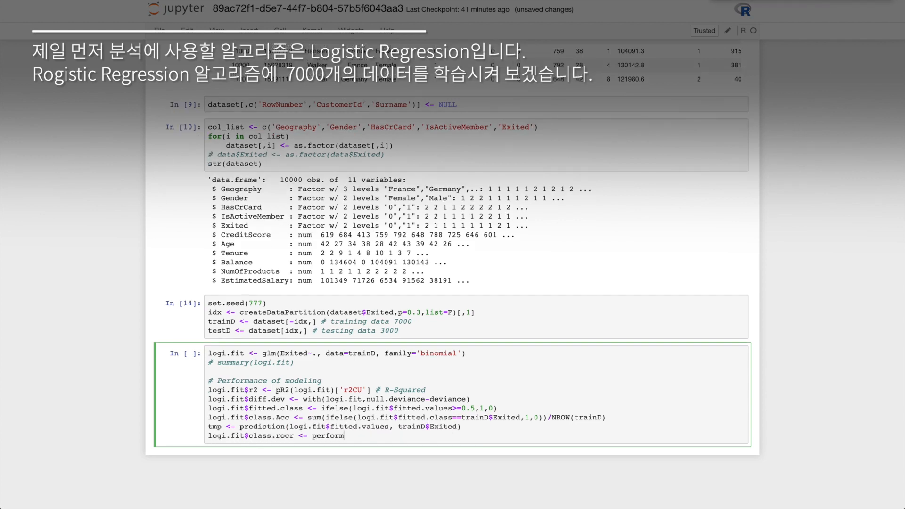
type("ance(tmp, measure='tpr', x.measure='fpr')")
key("Return")
type("logi.f")
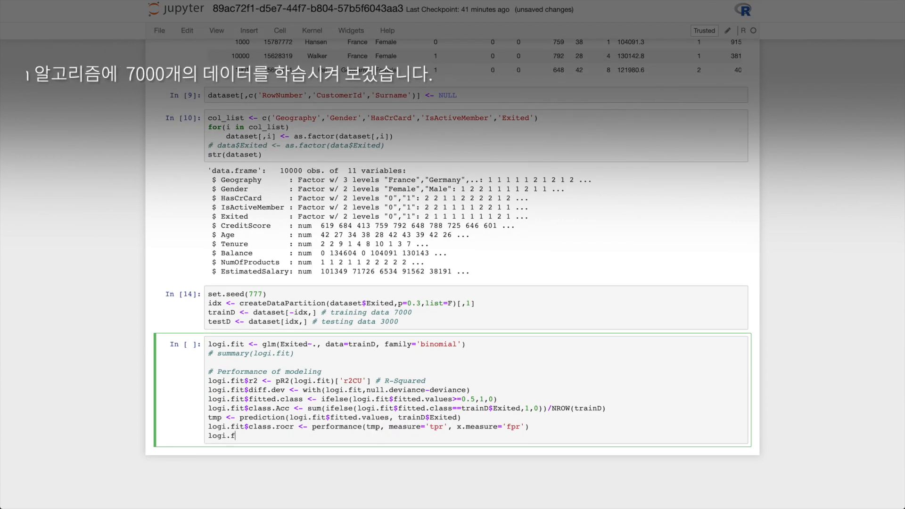
type("it$class.AUC <- performance(tmp, measure=\"auc\")@y.values[[1]] # AUC")
Add logi.fit$cm as a caret confusionMatrix of fitted.class against trainD$Exited, with mode 'prec_recall' and positive '1', and run the cell
key("Return")
type("(logi.fit$cm <- caret::confu")
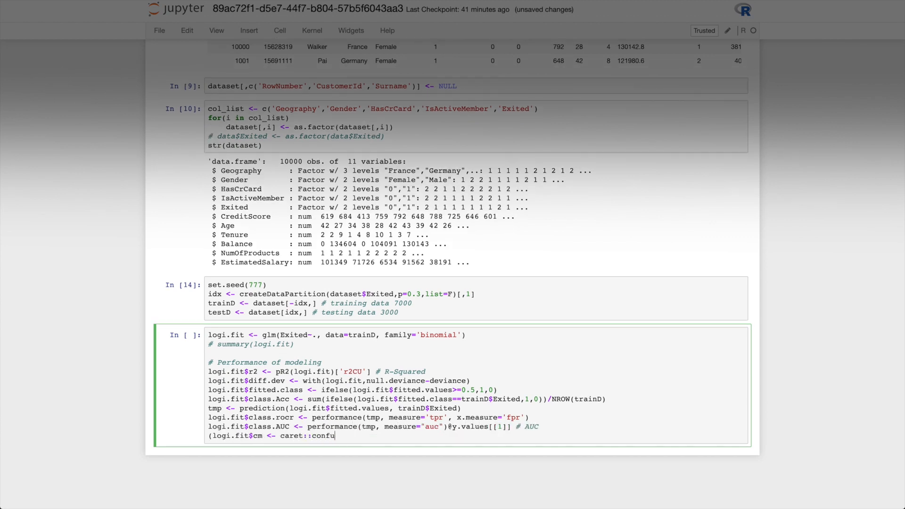
type("sionMatrix(as.factor(logi.fit$fitted.class),")
key("Return")
type("as.factor(trainD$Exited),mode='prec_recal")
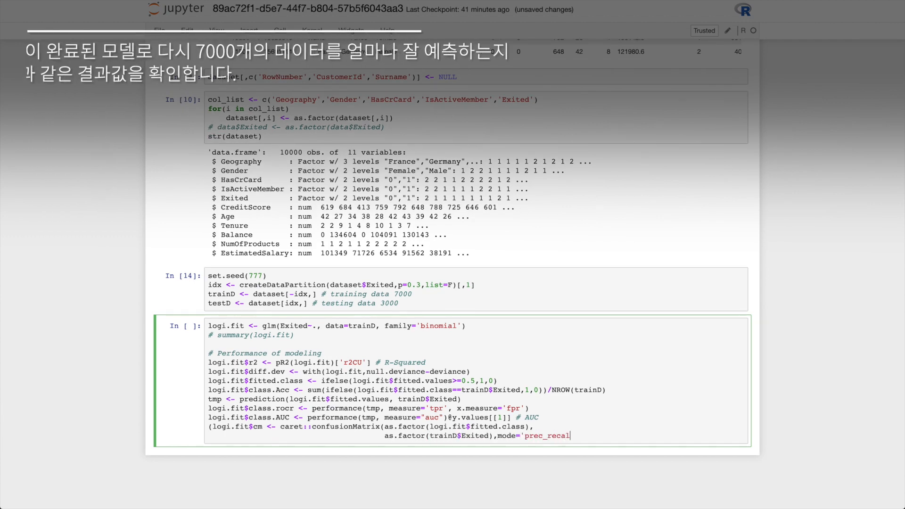
type("l',positive='1'))")
left_click(662, 439)
key("Escape")
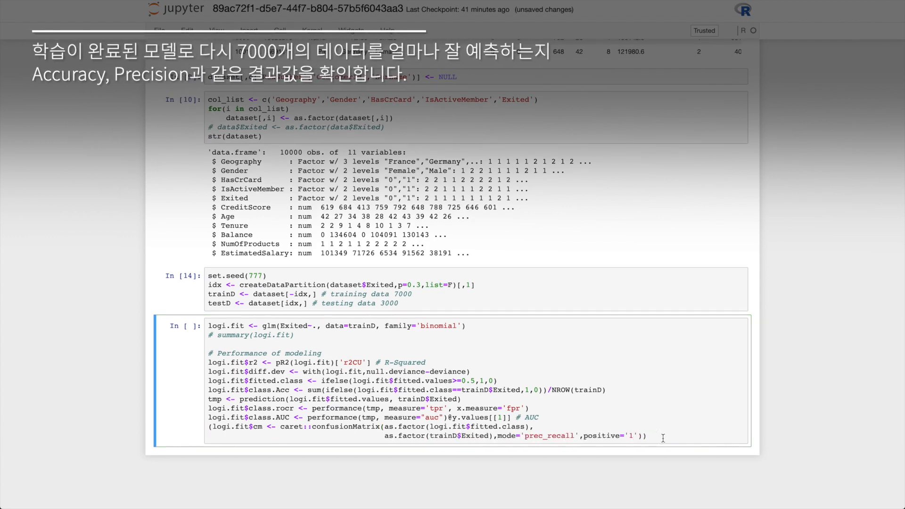
key("ctrl+Return")
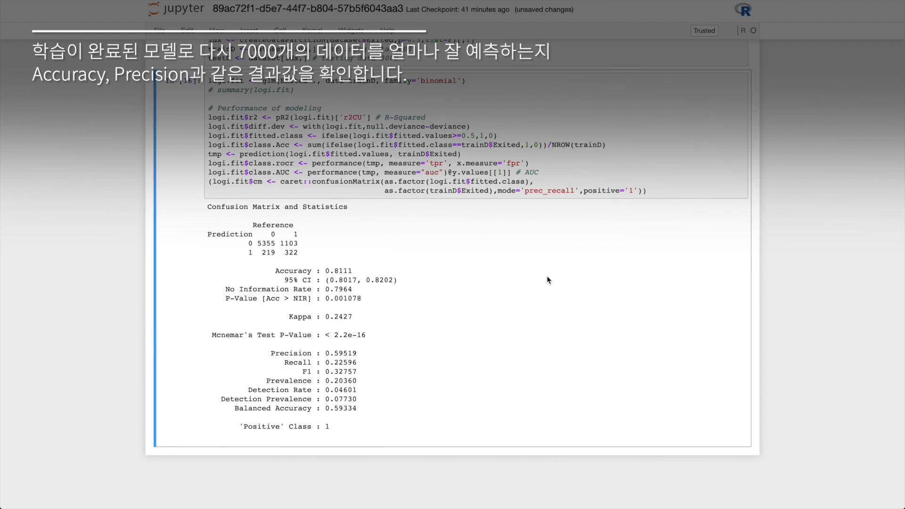
In a new cell below, store response-type predictions for testD in logi.fit$fitted.values_pred and classify them at a 0.5 threshold in logi.fit$fitted.class_pred
key("b")
key("Return")
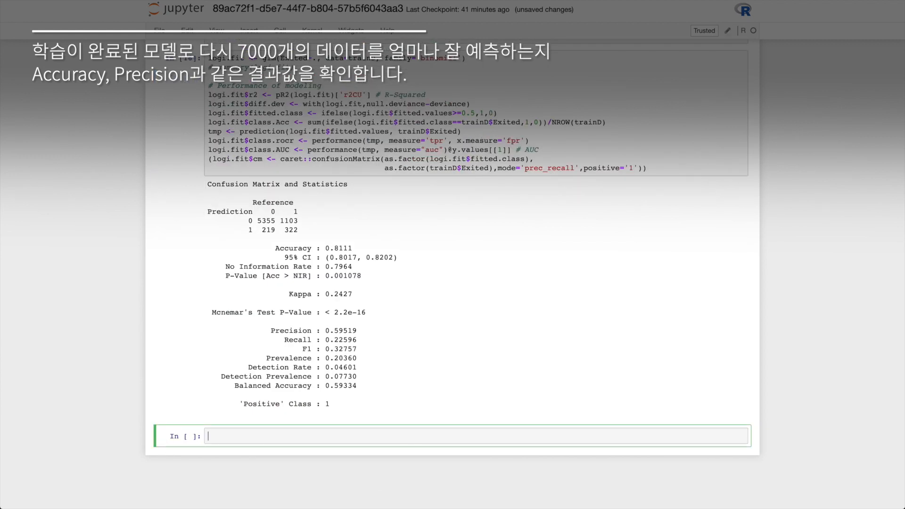
type("logi.fit$fitted.values_pred")
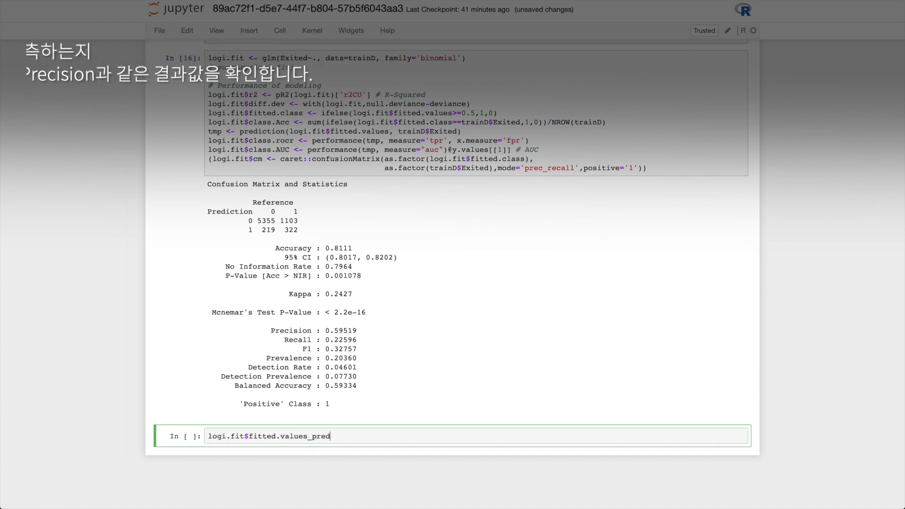
type(" <- predict(logi.fit, newdata=testD, type=\"response\") # Prediction")
key("Return")
type("logi.fit$fitted.class_pred <-")
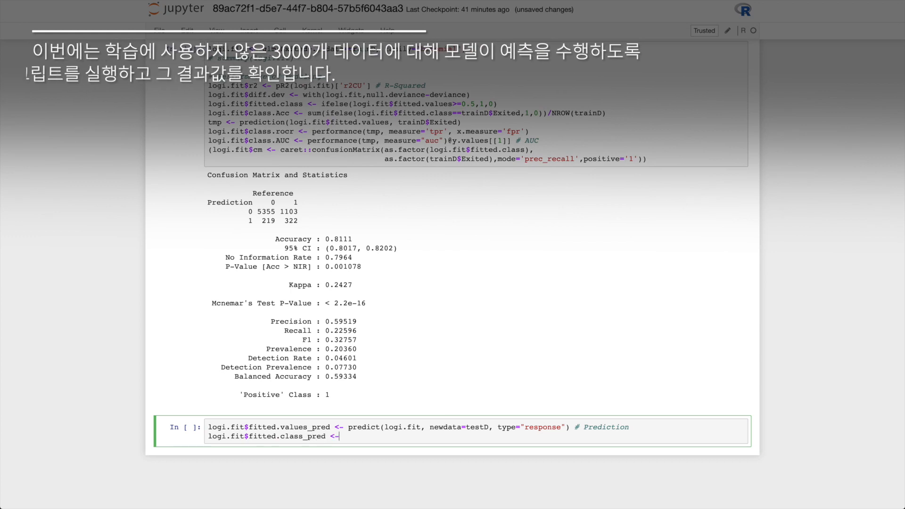
type(" ifelse(logi.fit$fitted.values_pred>=0.5,1,0)")
After a blank line, add logi.fit$pred.Acc as the share of predicted classes matching testD$Exited, divided by NROW(testD)
key("Return")
key("Return")
type("logi.fit$pred.Acc <- sum(ifelse(logi.fit$fitted.c")
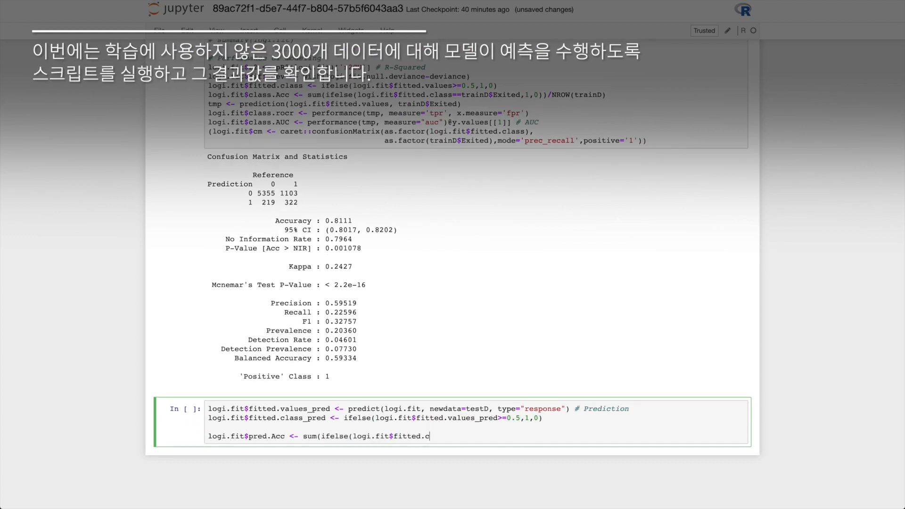
type("lass_pred==testD$Exited,1,0))/NROW(testD)")
Add a tmp prediction object for testD, and use it for logi.fit$pred.rocr (tpr against fpr) and logi.fit$pred.AUC
key("Return")
type("tmp <-")
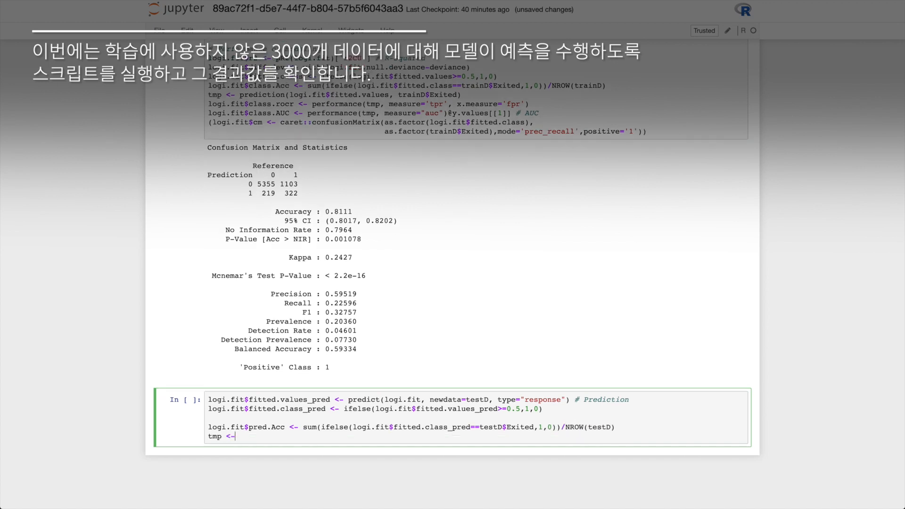
type(" prediction(logi.fit$fitted.values_pred, testD$Exited)")
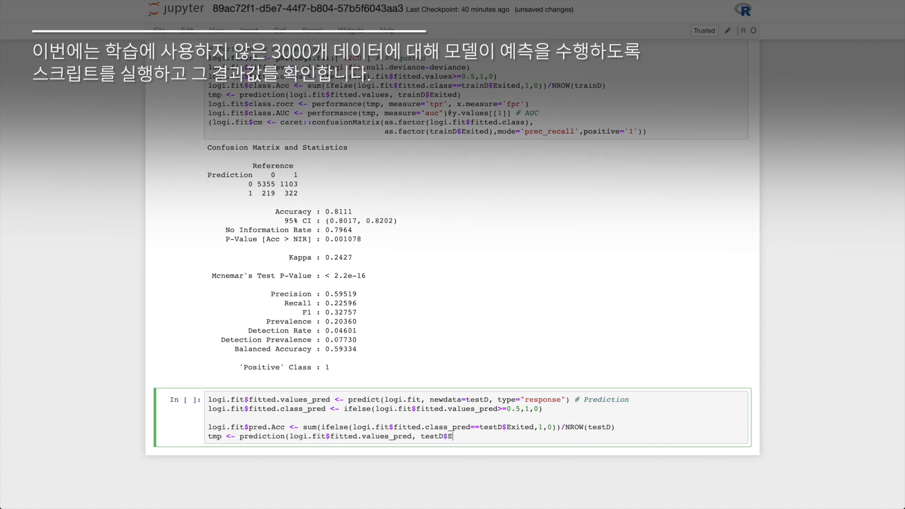
key("Return")
type("logi.fit$pred.rocr <- performance(tmp, m")
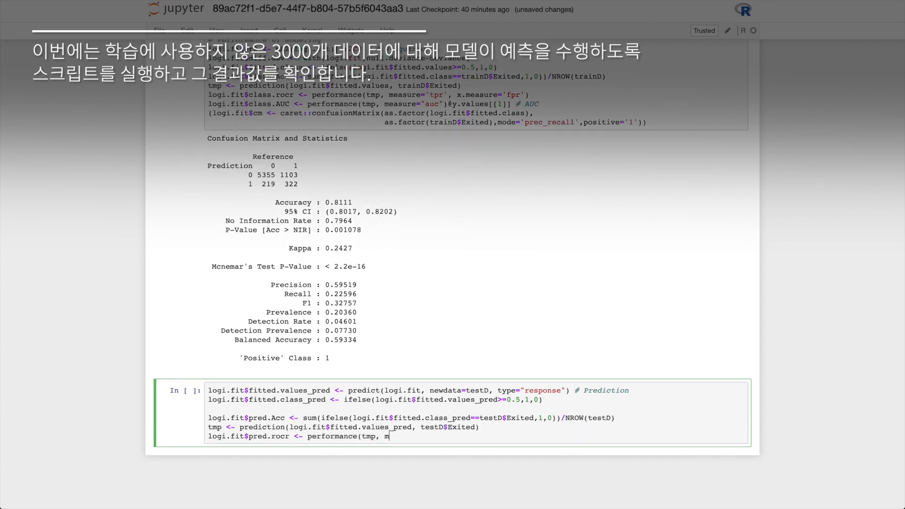
type("easure='tpr', x.measure='fpr')")
key("Return")
type("logi.fit$pred.AUC")
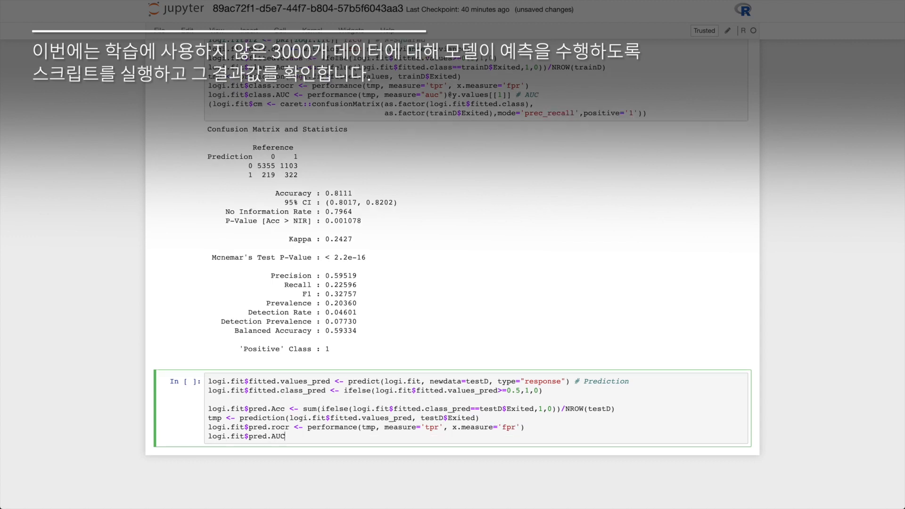
type(" <- performance(tmp, measure = \"auc\")@y.values[[1]] # AUC")
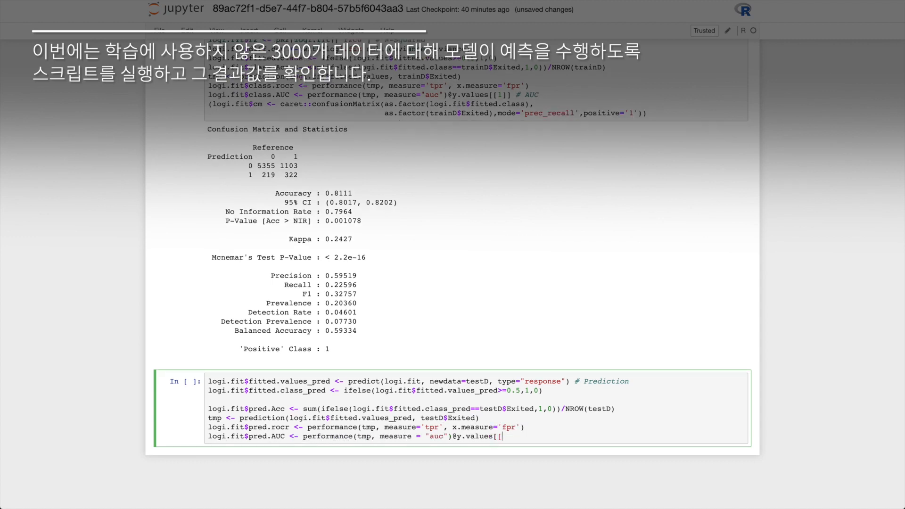
Add logi.fit$cm_pred as a confusionMatrix of fitted.class_pred against testD$Exited, with mode 'prec_recall' and positive '1', and run the cell
key("Return")
type("(logi.fit$cm_pred <- confusionMatrix(a")
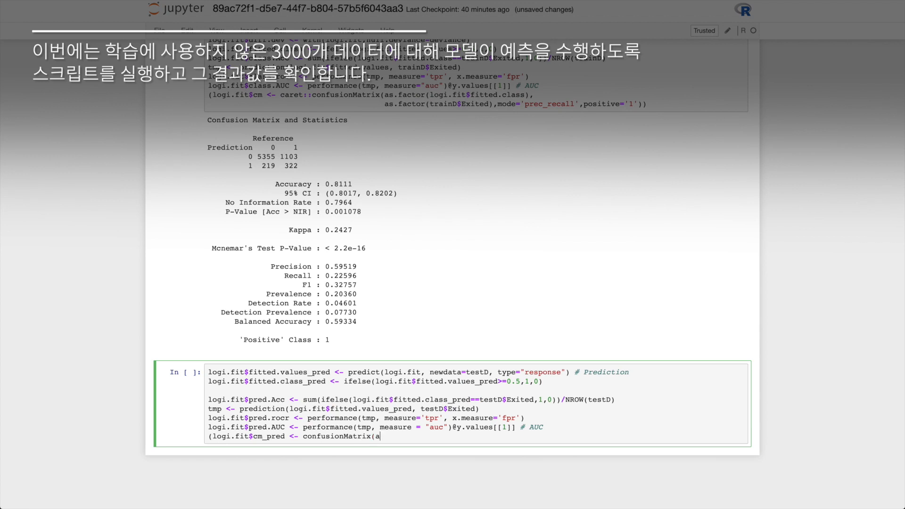
type("s.factor(logi.fit$fitted.class_pred),")
key("Return")
type("as.factor(testD$Exited),mode='prec_recall',positive='1'))")
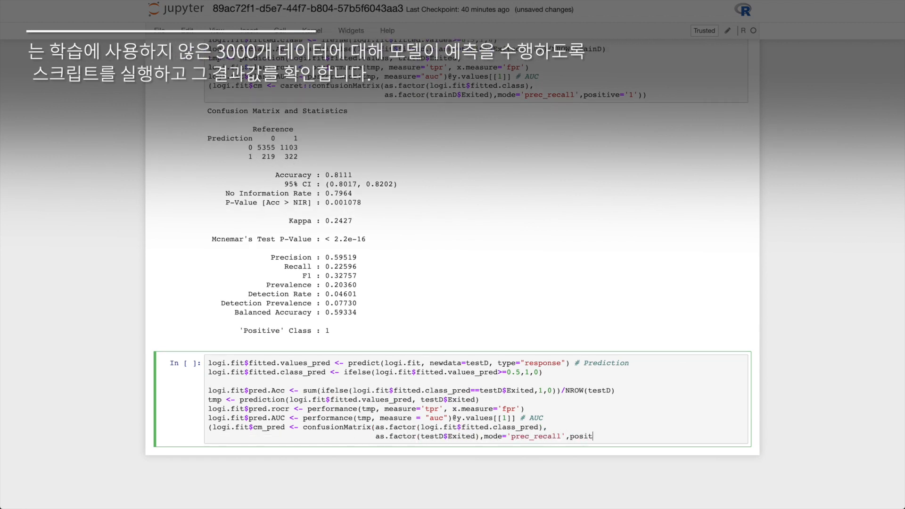
key("Escape")
key("ctrl+Return")
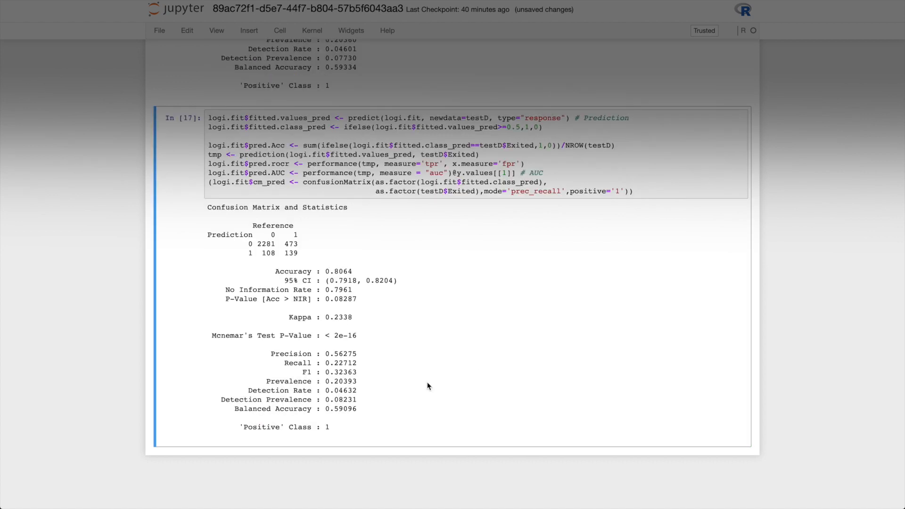
In a new cell below, plot class.rocr in blue titled 'Performance of logi.fit : Model(Classify) VS Predict', overlaying pred.rocr in red with a dotted diagonal abline
key("b")
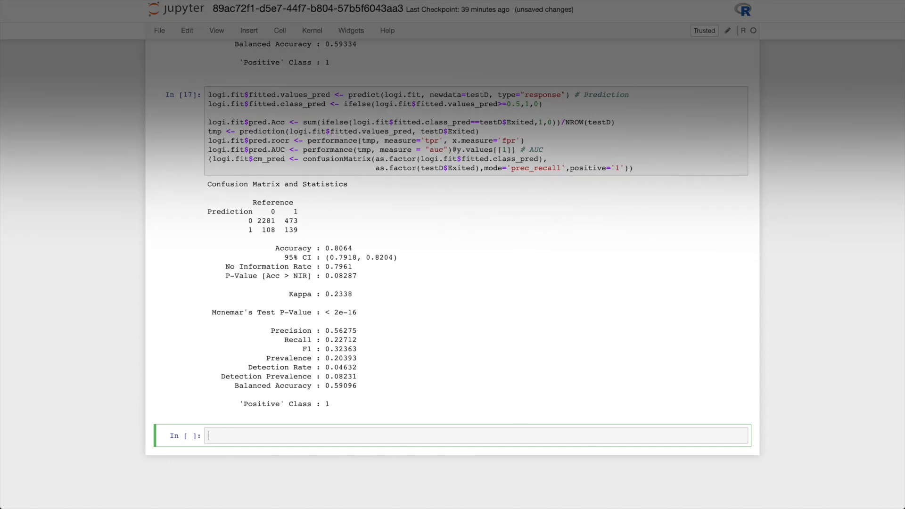
type("plot(logi.fit$class.rocr, col='blue', main='Performance of logi.f")
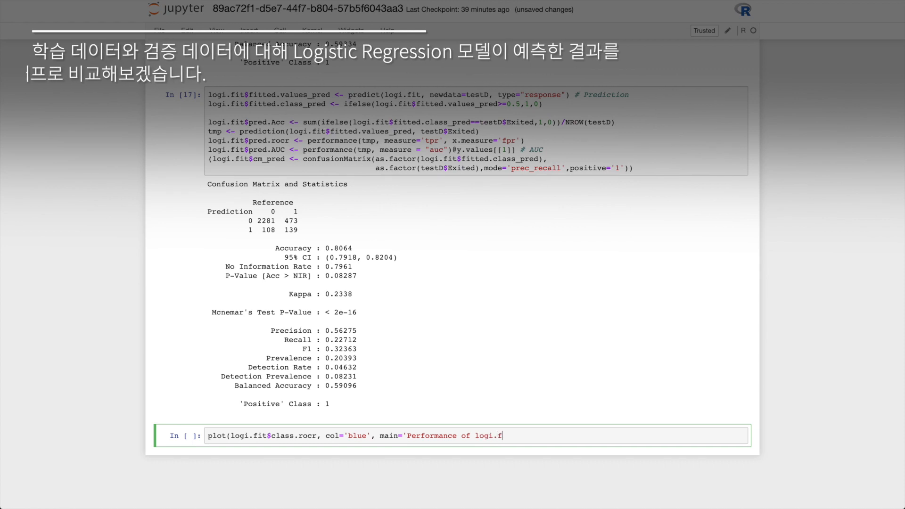
type("it : Model(Classify) VS Predict')")
key("Return")
type("plot(logi.fit$pred.rocr, add=T, col='red') + abline(a=0,b=1,lty=3)")
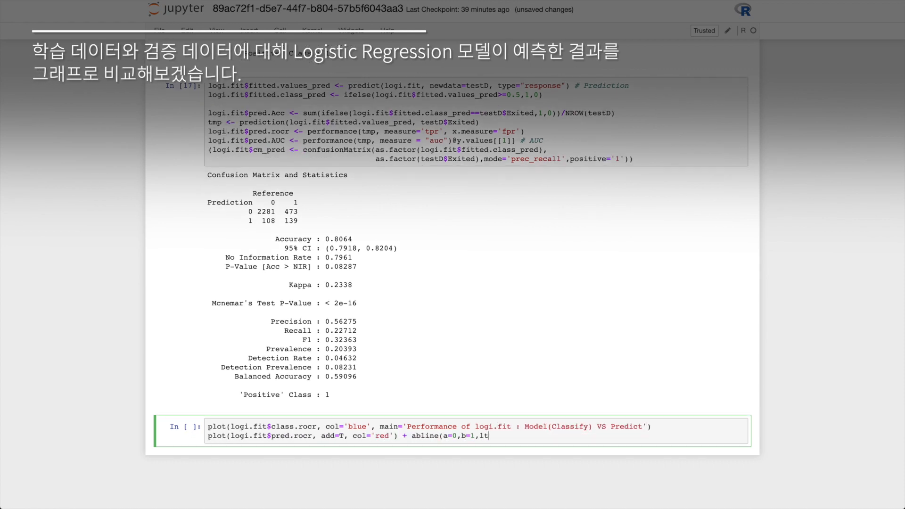
Add blue class and red pred labels rounded to 4 digits: AUC at x=0.5, y=0.5 and 0.4; Acc at x=0.9, y=0.2 and 0.1
key("Return")
type("text(x=0.5,y=0.5,labels=paste(\"AUC =\",round(logi.fit$class.AUC,4)),col='blue')")
key("Return")
type("text(x=0.5,y=0.4,labels=paste(\"AUC =\",round(logi.fit$pred.AUC,4)),col='red')")
key("Return")
type("text(x=0.9,y=0.2,labels=paste(\"Acc =\",round(logi.fit$class.Acc,4)),col='blue')")
key("Return")
type("text(x=0.9,y=0.1,labels=paste(\"Acc =\",round(logi.")
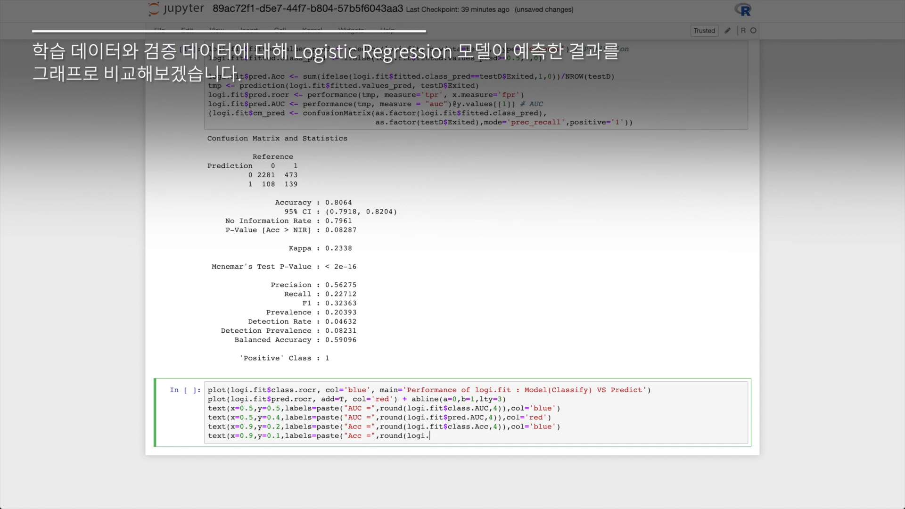
type("fit$pred.Acc,4)),col='red')")
Add a borderless legend at x=-0.05, y=1 for 'Model(Classify)' in blue and 'Predict' in red, and run the plot cell
key("Return")
type("legend(coordinate=(-0.05, 1), c('Model(C")
type("Predict'), bty='n', text")
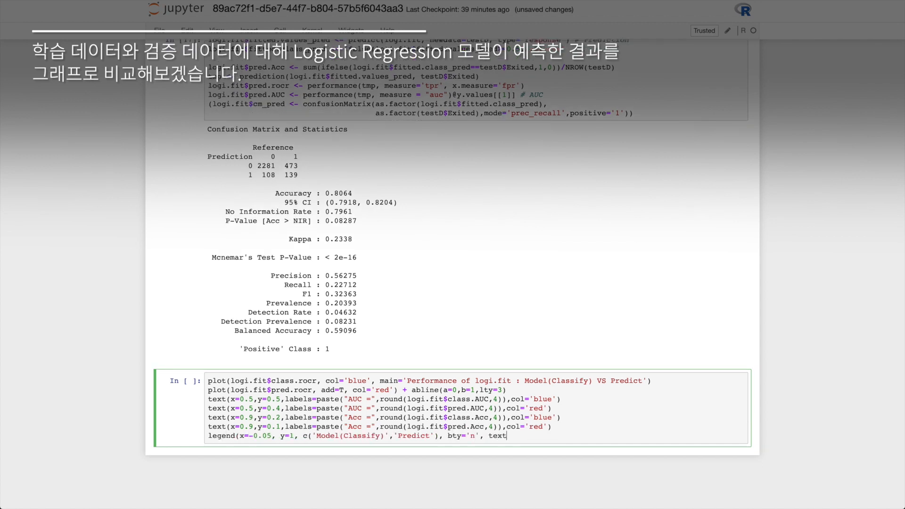
type(")")
key("shift+Return")
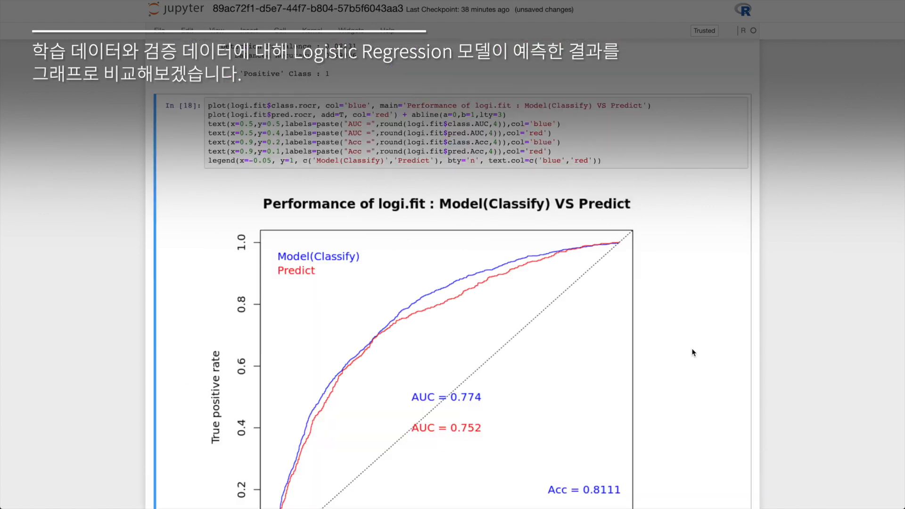
In a new cell, create cl with makePSOCKcluster on detectCores()-1, register it with registerDoParallel, and run it with showConnections()
scroll(693, 353, "down", 4)
key("b")
key("Return")
type("cl <- make")
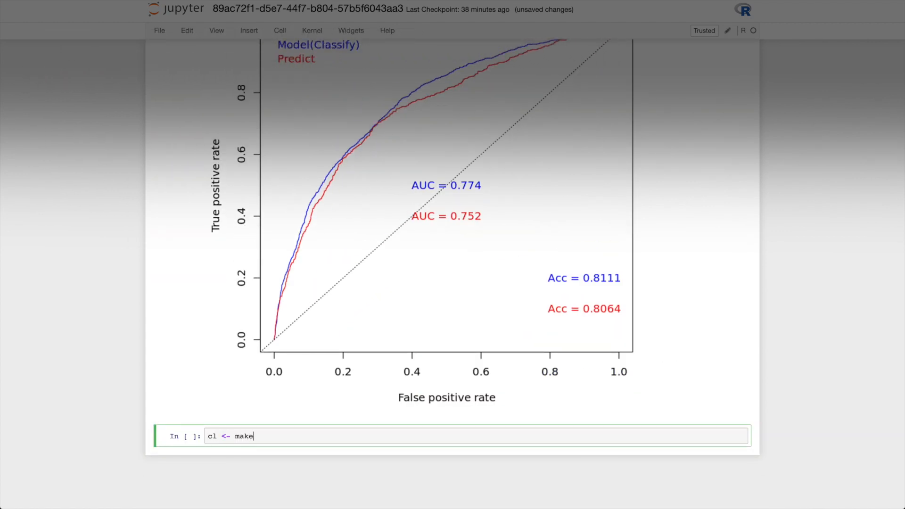
type("PSOCKcluster(parallel::detectCores()-1)")
key("Return")
type("register")
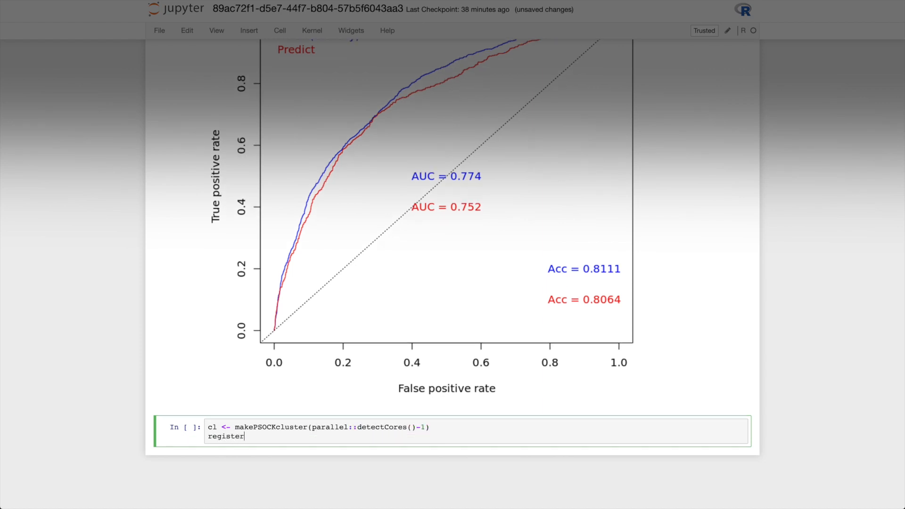
type("DoParallel(cl)")
key("Return")
type("showConnections()")
key("Escape")
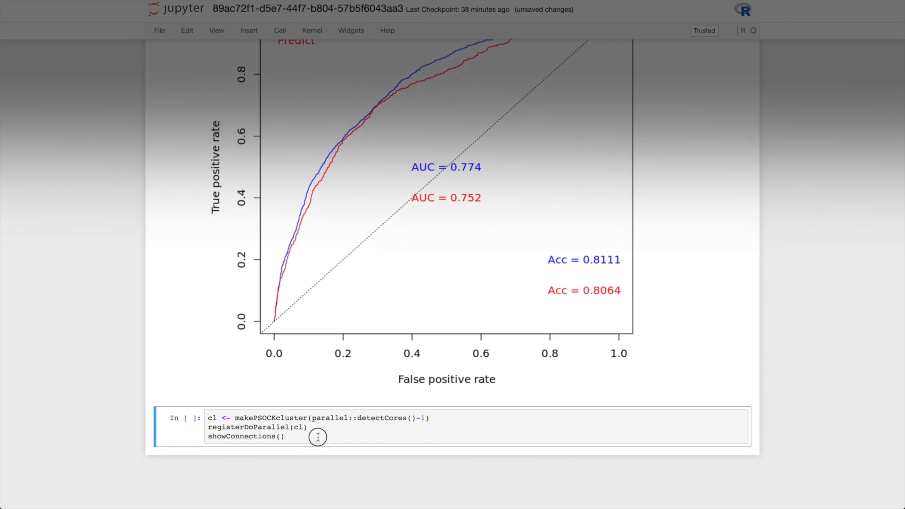
key("shift+Return")
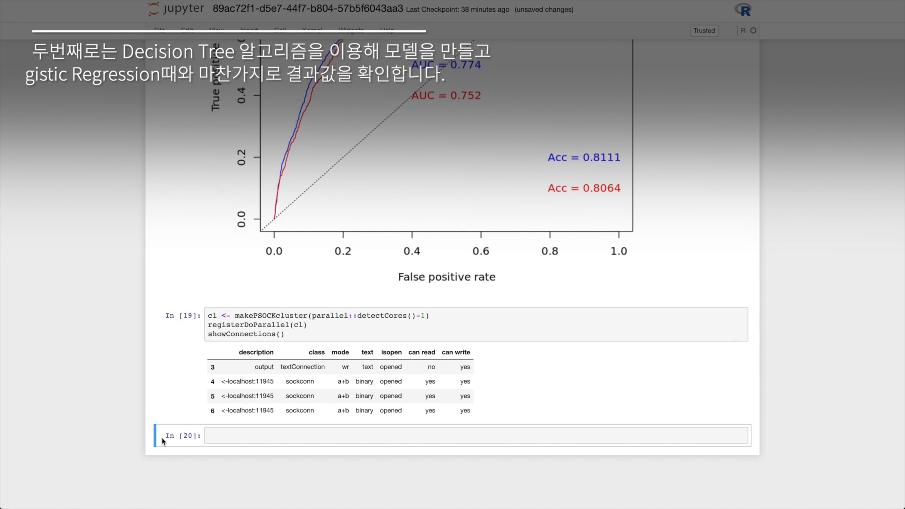
In the next cell, define ctrl as trainControl with 'repeatedcv', number 10 and repeats 5, and start pre with 'center' and 'scale'
key("Return")
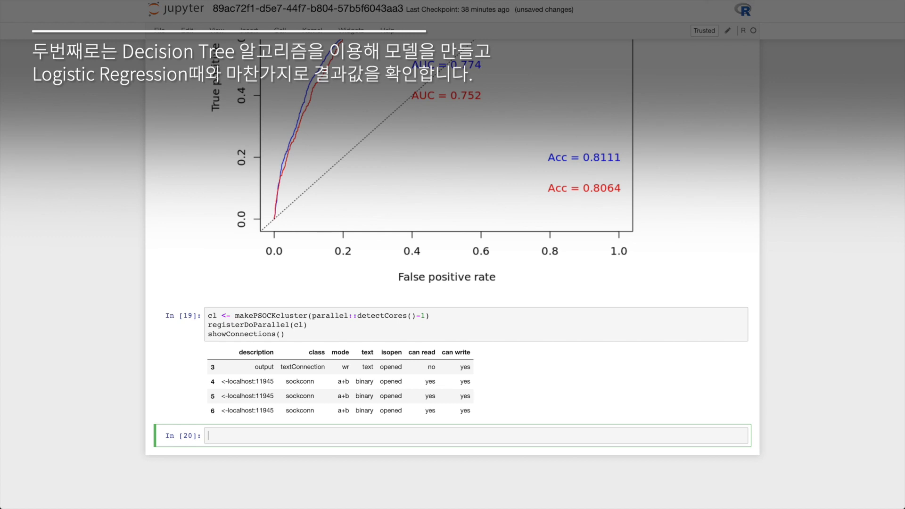
type("ctrl <- trainControl(method='repeatedcv',number=10,repeats=5)")
key("Return")
type("pre <- c('center','scale")
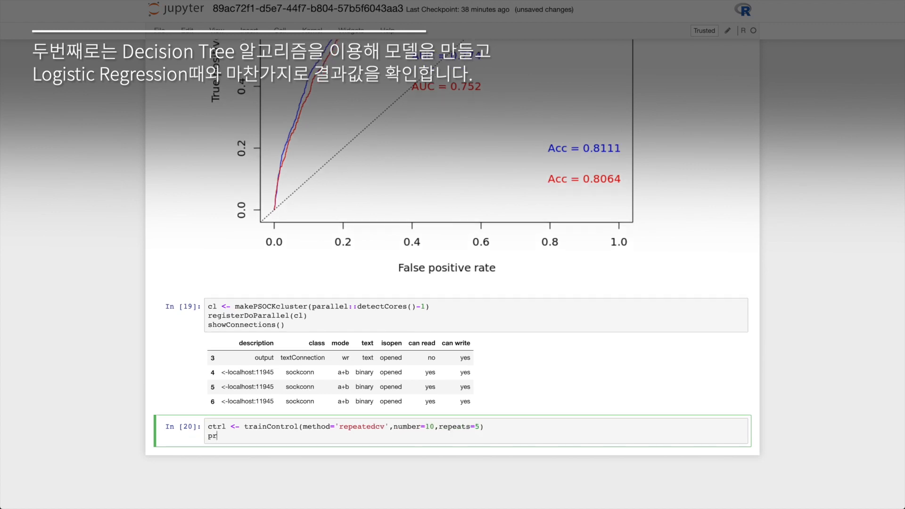
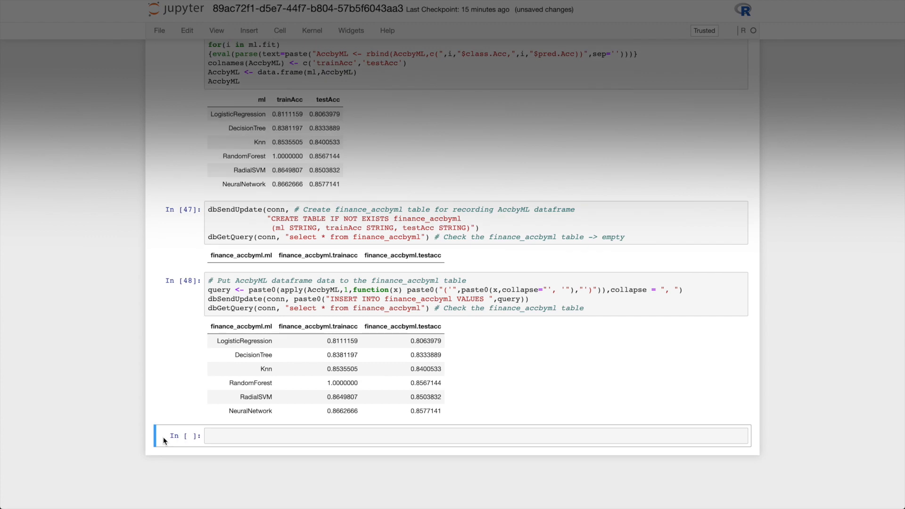
In the empty cell, define colname with the nine metric columns from 'data' to 'Fscore', an empty ModelInfo data frame, and a loop over ml
key("Return")
type("ModelInfo <- data.frame()")
key("Return")
key("Return")
type("for(i in 1:NROW(ml)) {")
key("Return")
In the loop, build tmp_train from each model's melted cm table, class.AUC, Precision, Recall and F1, and name its columns with colname
type("eval(parse(text=paste(\"tmp_train<-data.frame('train','\",ml[i],\"',melt(\",ml.fit[i],\"$cm$table),\",")
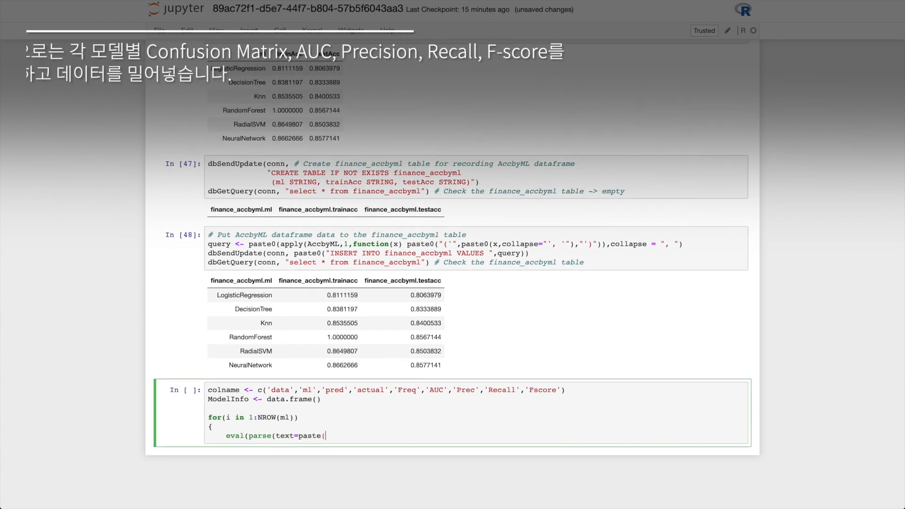
key("Return")
type("ml.fit[i],\"$class.AUC,\",ml.fit[i],\"$cm$byClass['Precision'],\",")
key("Return")
type("ml.fit[i],\"$cm$byClass['Recall'],\",ml.fit[i],\"$cm$byClass['F1'])\",sep='')))")
key("Return")
type("colnames(tmp_train) <- colname")
Build tmp_test likewise from cm_pred and pred.AUC, name its columns with colname, rbind the results into ModelInfo, and run the cell
key("Return")
type("eval(parse(text=paste(\"tmp_test<-data.frame('test','\",ml[i],\"',melt(\",ml.fit[i],\"$cm_pred$table),\",")
key("Return")
type("ml.fit[i],\"$pred.AUC,\",ml.fit[i],\"$cm_pred$byClass['Precision'],\",")
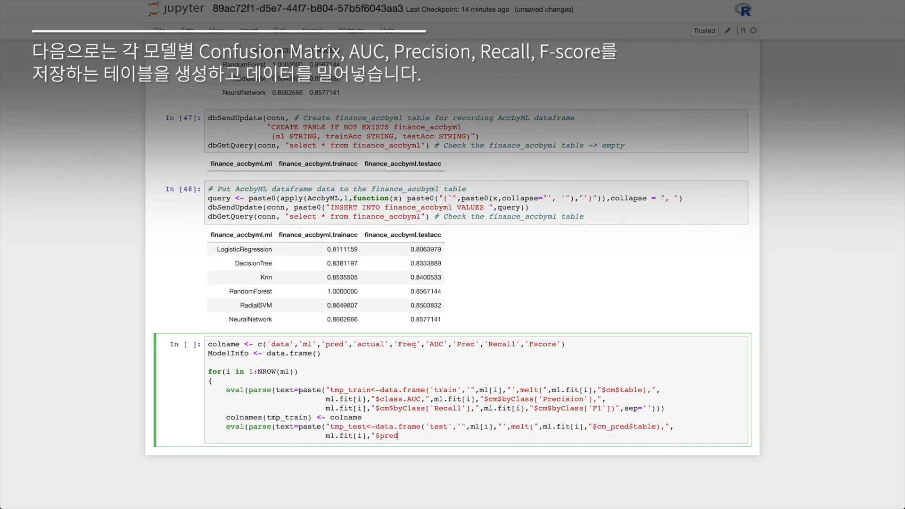
key("Return")
type("ml.fit[i],\"$cm_pred$byClass['Recall'],\",ml.fit[i],\"$cm_pred$byClass['F1'])\",sep='')))     colnames(tmp_test) <- colname     ModelInfo <- rbind(ModelInfo,rbind(tmp_train,tmp_test)) } #write.csv(ModelInfo,\"ModelInfo.csv\",row.names=F) ModelInfo")
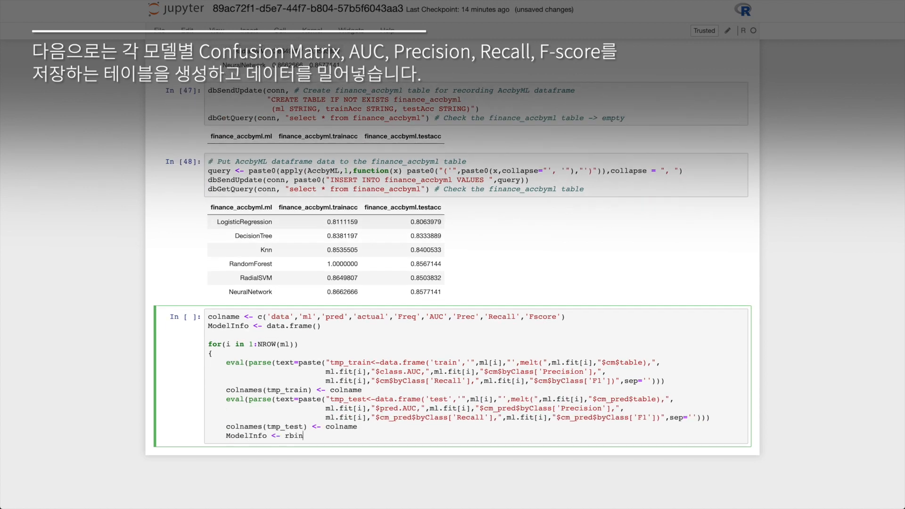
key("ctrl+Return")
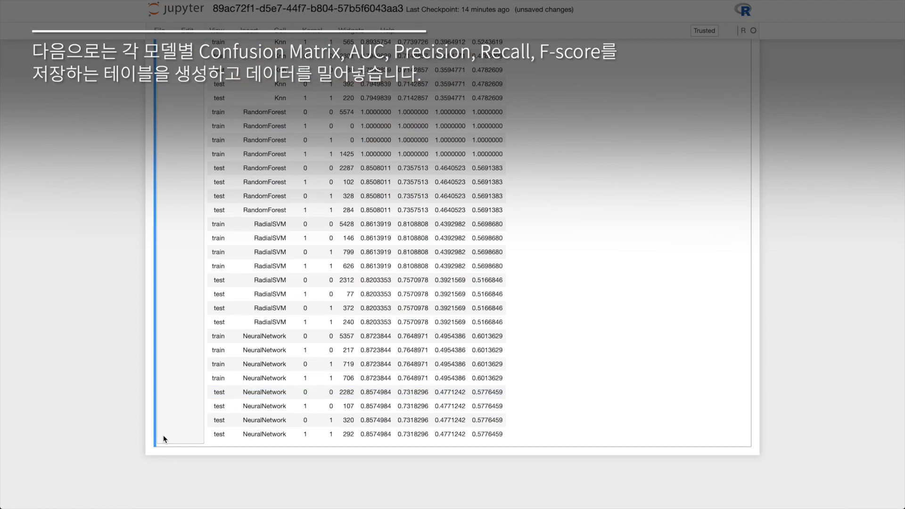
In a new cell, create the finance_modelinfo table if missing, with STRING columns from data to Fscore, and run it with a select query
type("dbSendUpdate(conn, # Create finance_modelinfo table for recording ModelInfo dataframe              \"CREATE TABLE IF NOT EXISTS finance_modelinfo               (data STRING, ml STRING, pred STRING, actual STRING, Freq STRING,                AUC STRING, Prec")
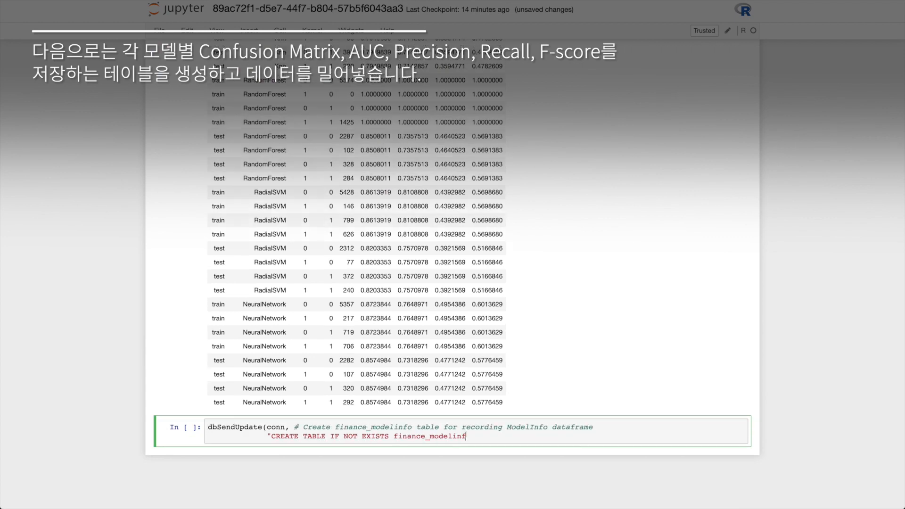
type(" STRING, Recall STRING, Fscore STRING)\") dbGetQuery(conn, \"select * from finance_modelinfo\") # Check the finance_modelinfo table -> empty")
key("shift+Return")
Insert all ModelInfo rows into finance_modelinfo using a pasted VALUES query, and run the cell with a select query on the table
type("# Put ModelInfo dataframe data to the finance_mo")
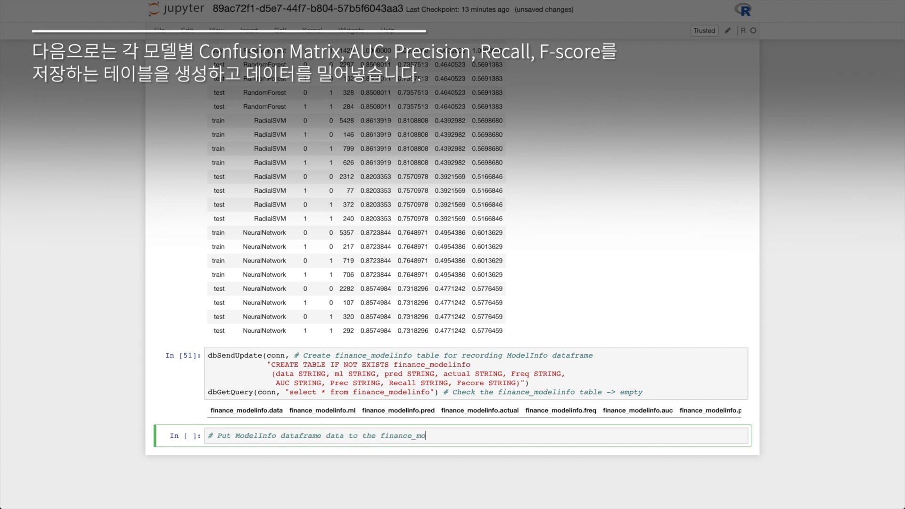
type("delinfo table query <- paste0(apply(ModelInfo,1,function(x) paste0(\"('\",paste0(x,collapse=\"', '\"),\"')\")),collapse = \", \") dbSendUpdate(conn, paste0(\"INSERT INTO finance_modelinfo VALUES \",")
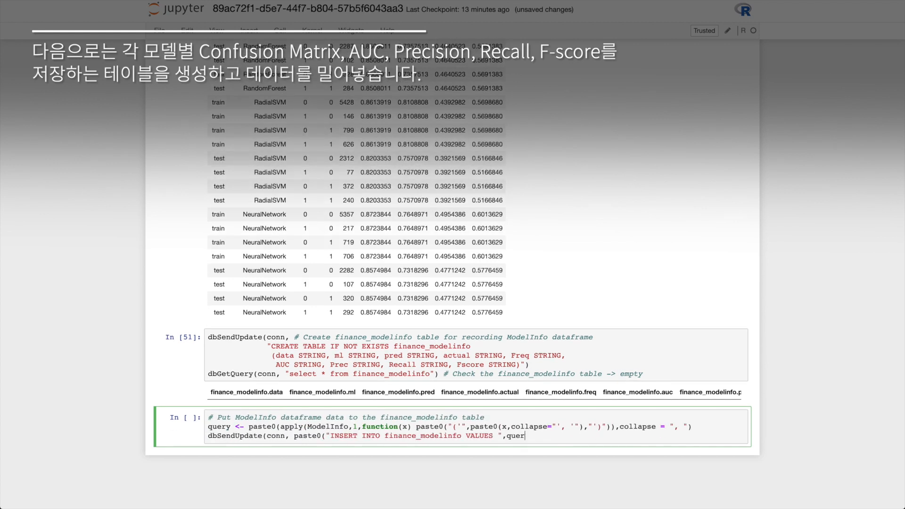
type(" query)) dbGetQuery(conn, \"select * from finance_modelinfo\") # Check the finance_modelinfo table")
key("shift+Return")
Build ModelVI from logi.fit's varImp scaled to 100, append the other models' variable importance in a loop, and run the cell to display it
key("Return")
type("ModelVI <- data.frame(variable=rownames(varImp(logi.fit)),Importance=varImp(logi.fit)[,1]) ModelVI$Importance <- with(ModelVI,(1-(max(Importance)-Importance)/(max(Importance)-min(Importance)))*100) ModelVI <- data.frame(ml=ml[1],ModelVI) for(i in 2:NROW(ml)) {     eval(parse(text=paste(         \"ModelVI <- rbind(ModelVI,data.frame(ml='\",m")
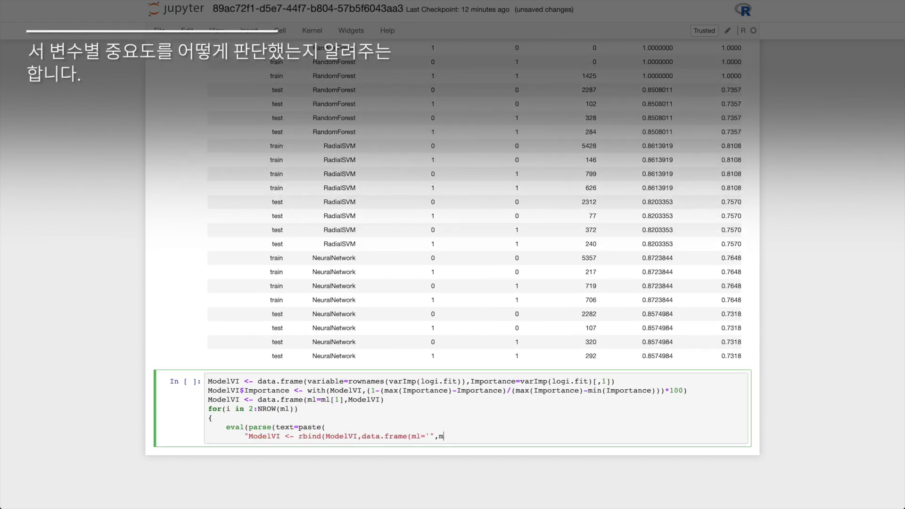
type("l[i],\"',variable=rownames(varImp(\",         ml.fit[i],\")$importance),Importance=varImp(\",ml.fit[i],\")$importance[,1]))\",sep=''))) } #write.csv(ModelVI,\"ModelVI.csv\",row.names=F) ModelVI")
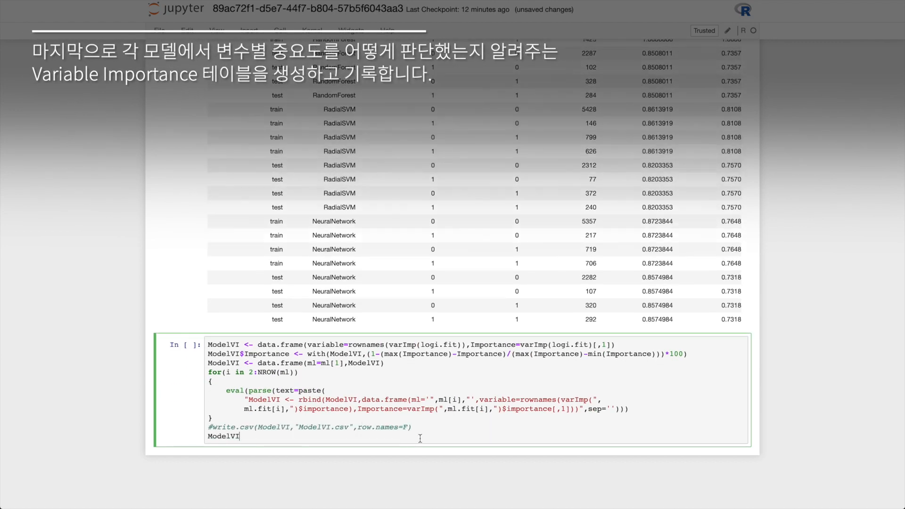
key("shift+Return")
Create the finance_modelvi table if missing, with STRING columns ml, variable and importance, and run the cell with a select query
type("dbSendUpdate(conn, # Create finance_modelvi table for recording ModelVI dataframe              \"CREATE TABLE IF NOT EXISTS finance_modelvi               (ml STRING, variable STRING, importance STRING)\") dbGetQuery(conn")
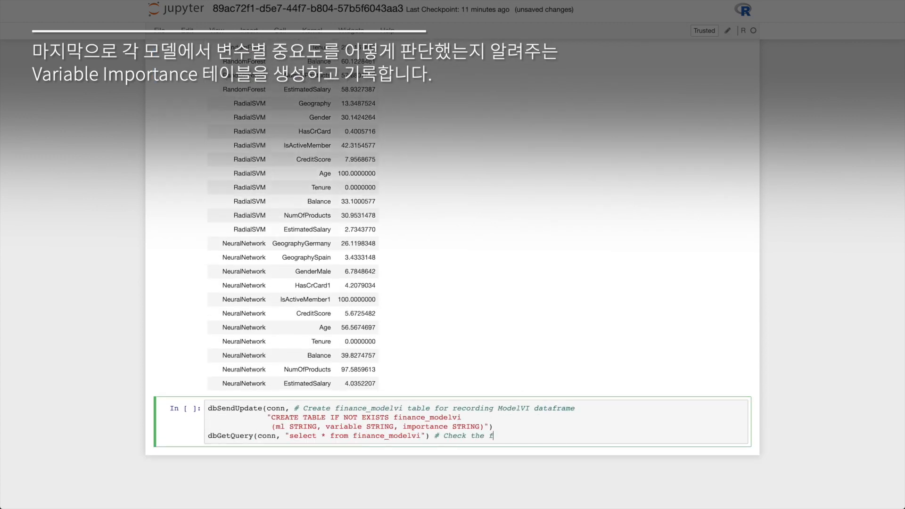
key("shift+Return")
Insert all ModelVI rows into finance_modelvi using a pasted VALUES query, and run the cell with a select query on the table
type("# Put ModelVI datafra")
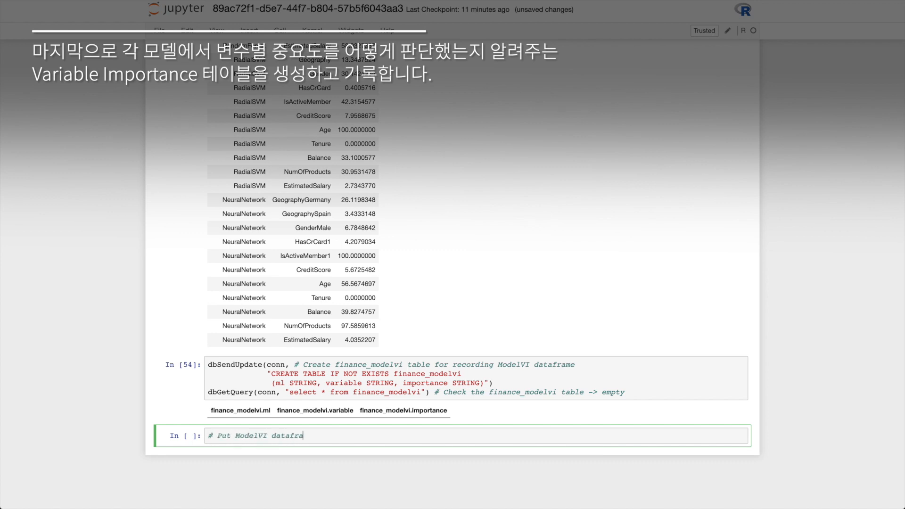
type("me data to the finance_modelvi table")
key("Return")
type("query <- paste0(apply(ModelVI,1,function(x) paste0(\"('\",paste0(x,collapse=\"', '\"),\"')\")),collapse = \", \")")
key("Return")
type("dbSendUpdate(conn, paste0(\"INSERT INTO finance_mo")
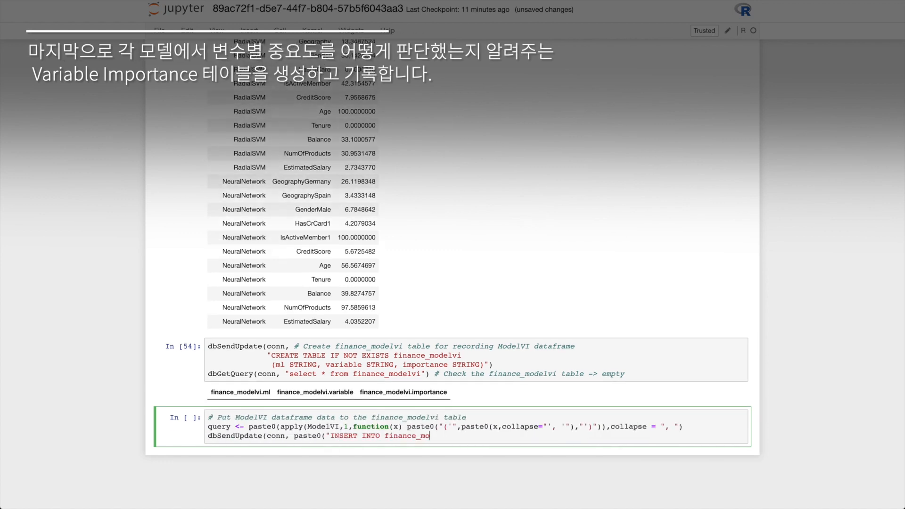
type("delvi VALUES \",query))")
key("Return")
type("dbGetQuery(conn, \"select * from finance_modelvi\") # Check the finance_modelvi table")
key("ctrl+Return")
scroll(631, 321, "down", 15)
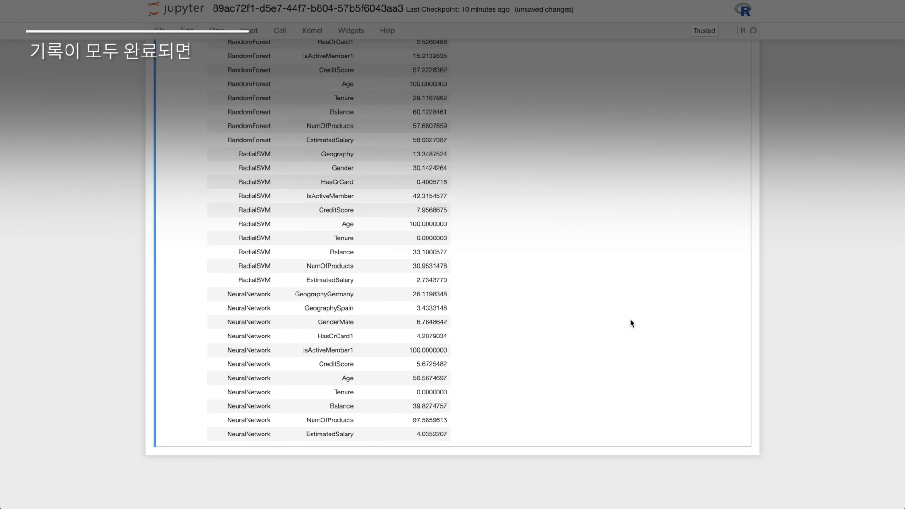
Close the database connection by running dbDisconnect(conn) in a new cell below
key("b")
left_click(308, 432)
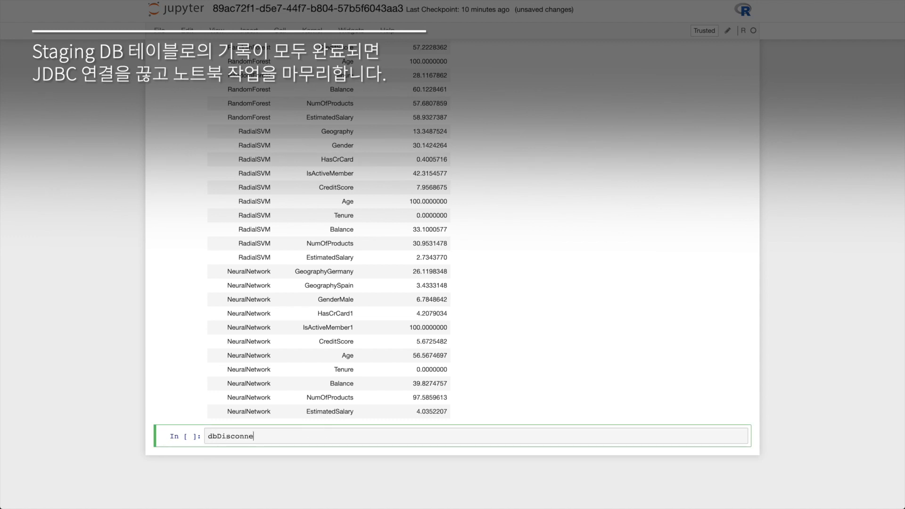
key("ctrl+Return")
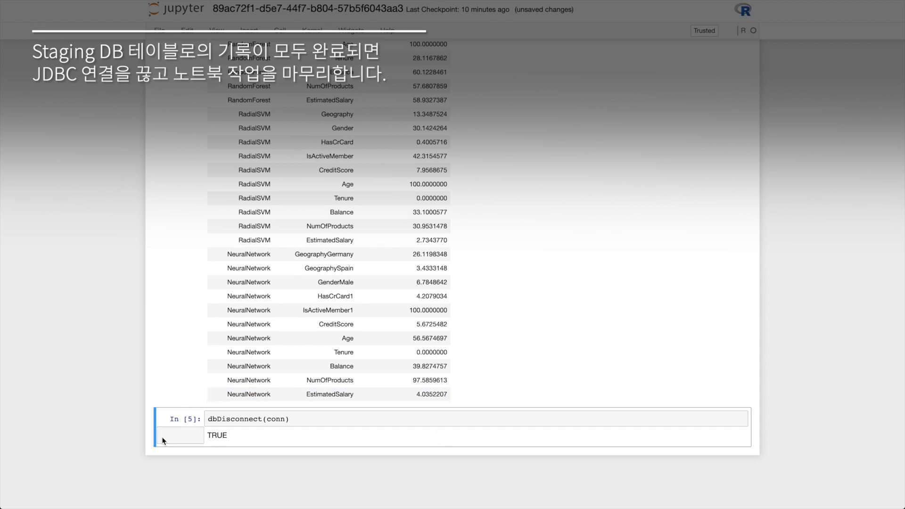
key("b")
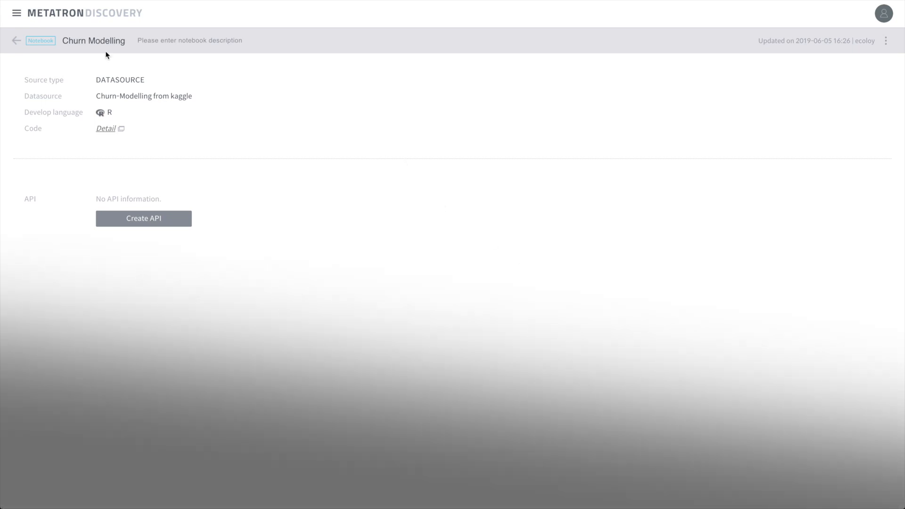
Leave the Churn Modelling notebook page in Metatron Discovery and open the Datasource list under Data Storage
left_click(19, 40)
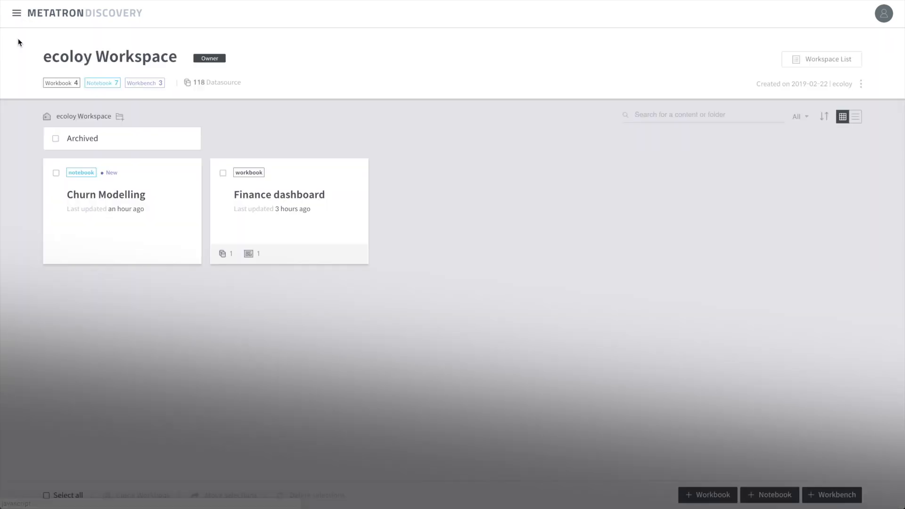
left_click(17, 15)
left_click(45, 196)
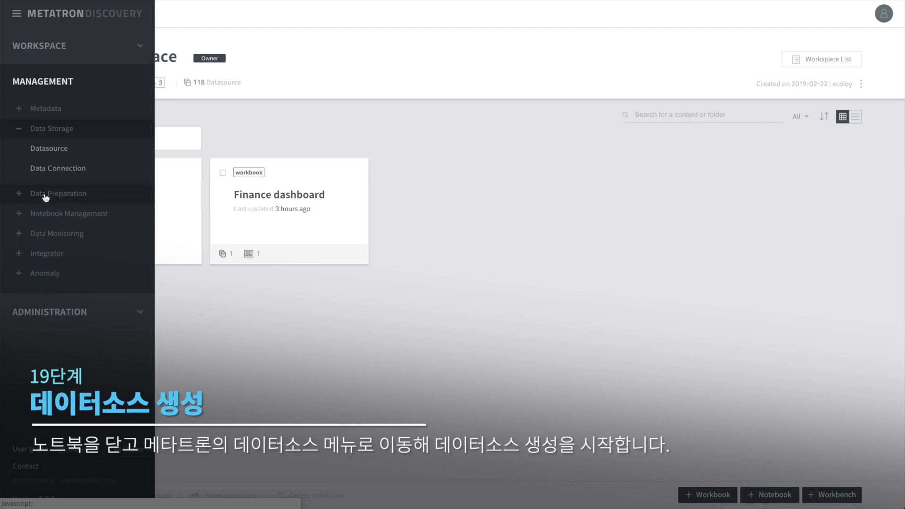
left_click(54, 149)
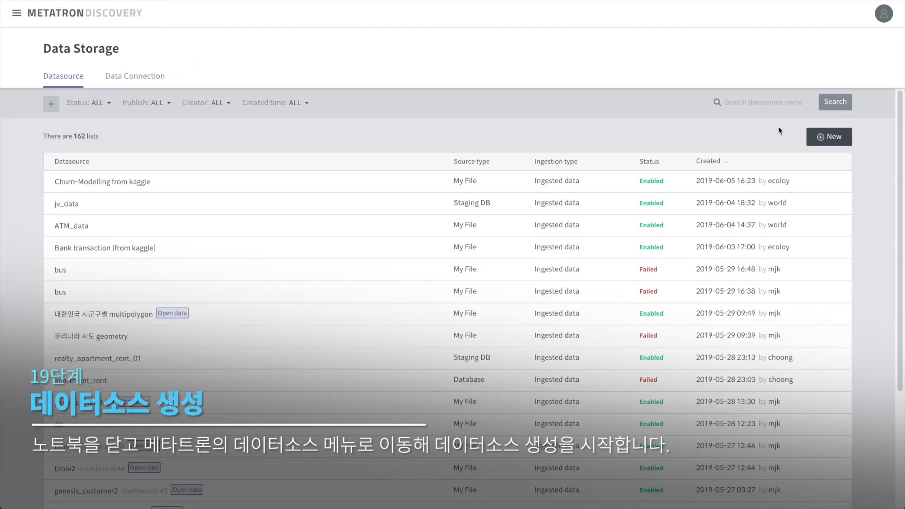
Start a new Staging DB datasource from the finance_accbyml table in the default schema and proceed to its schema configuration
left_click(833, 140)
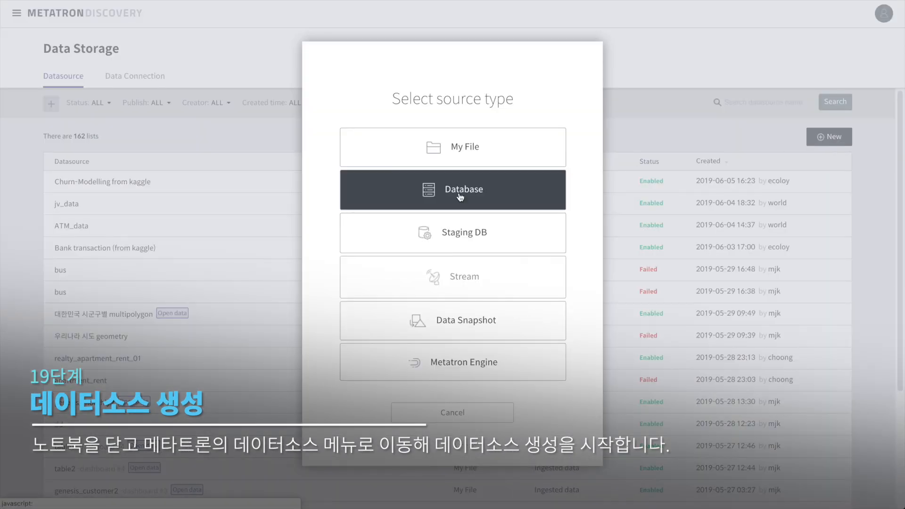
left_click(458, 219)
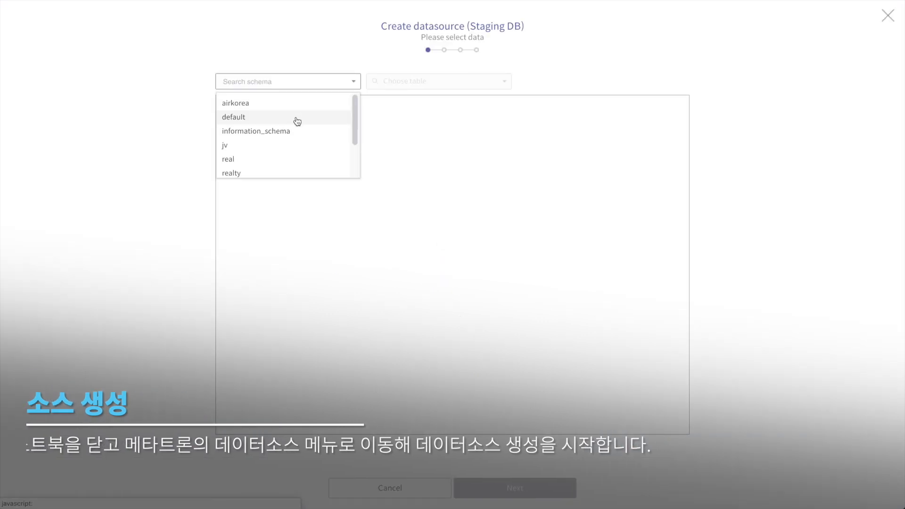
left_click(297, 121)
left_click(427, 80)
scroll(432, 135, "down", 3)
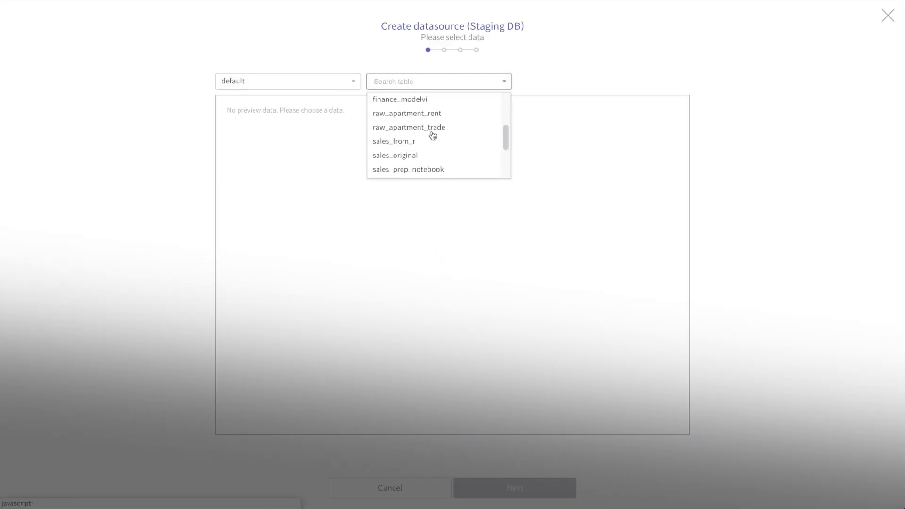
scroll(415, 122, "up", 2)
left_click(408, 106)
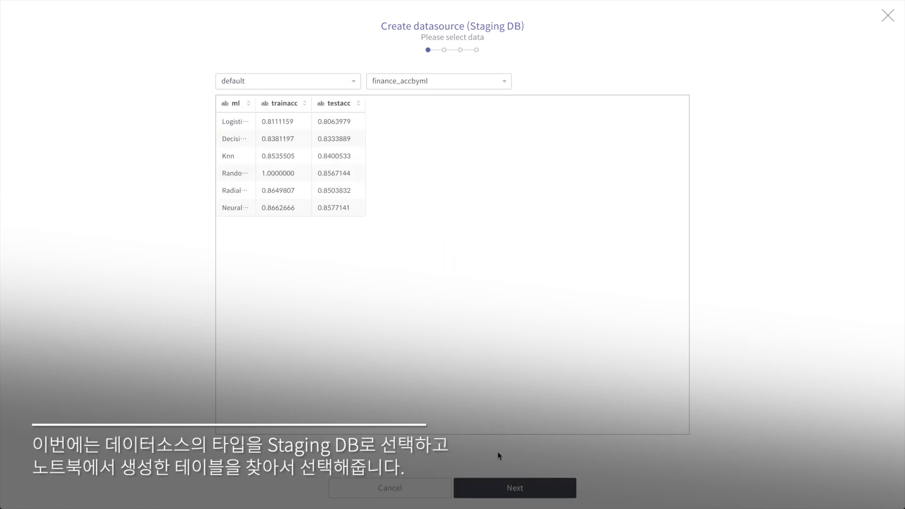
left_click(507, 490)
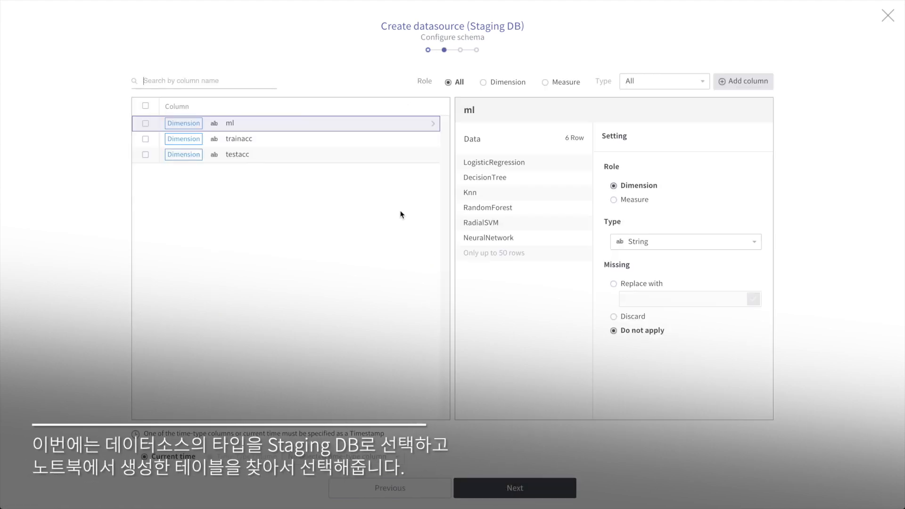
Select the trainacc and testacc columns and choose the Measure role with the Decimal type for them
left_click(260, 144)
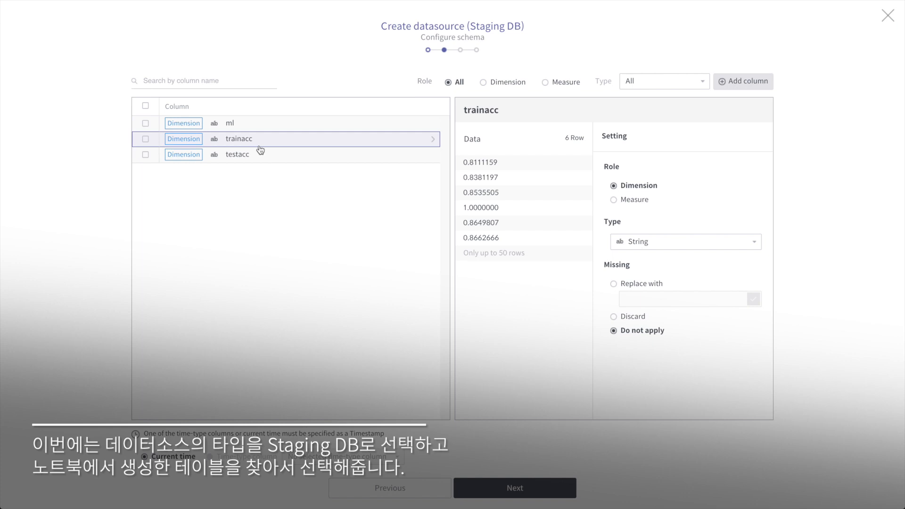
left_click(145, 139)
left_click(145, 155)
left_click(293, 400)
left_click(273, 376)
left_click(367, 396)
left_click(366, 395)
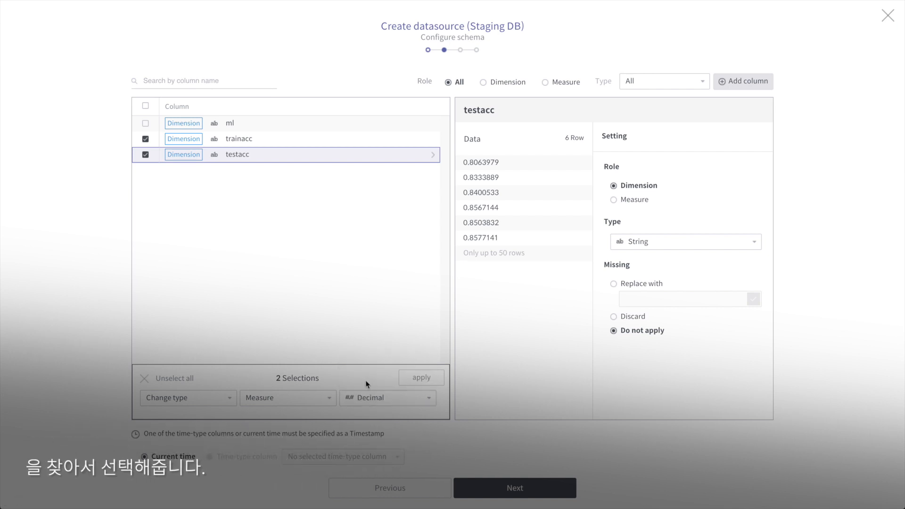
Keep the default ingestion settings, create the datasource under the name Accbyml-notebook, and view its data
left_click(509, 488)
left_click(505, 488)
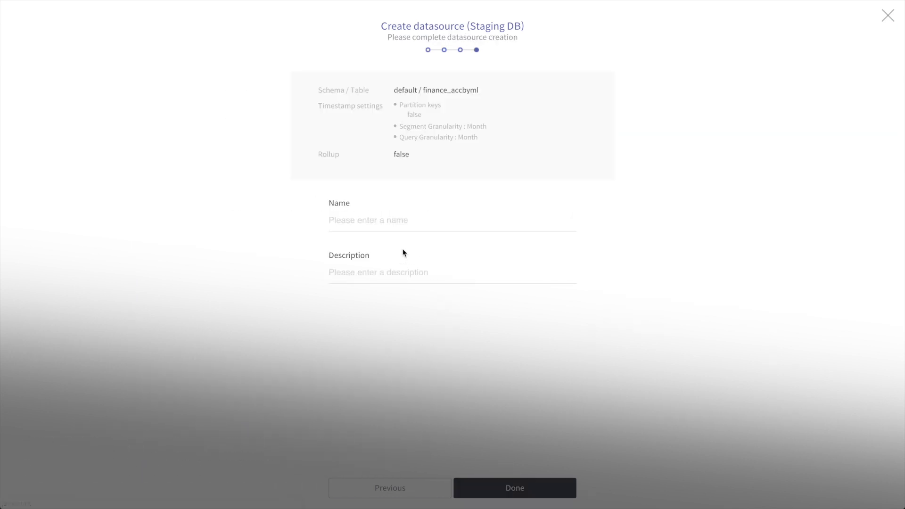
left_click(374, 227)
type("ㅁ")
type("ccbyml-notebook")
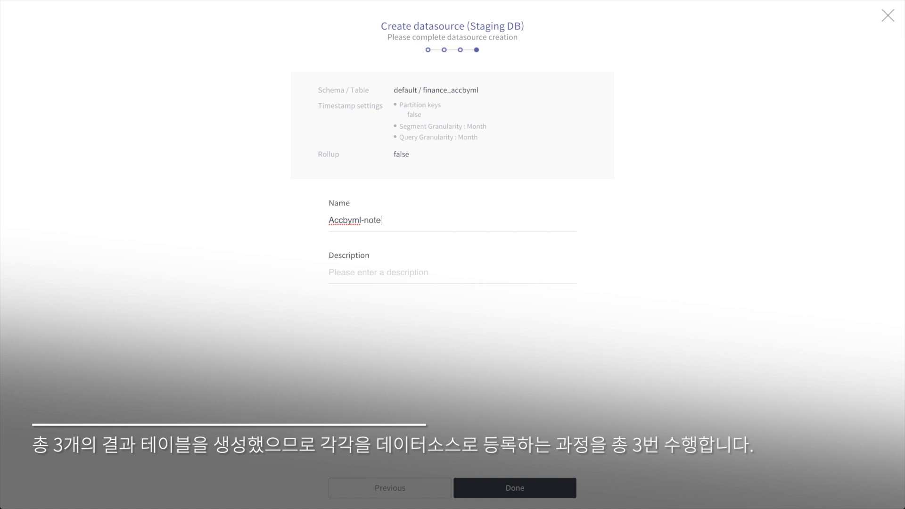
left_click(497, 488)
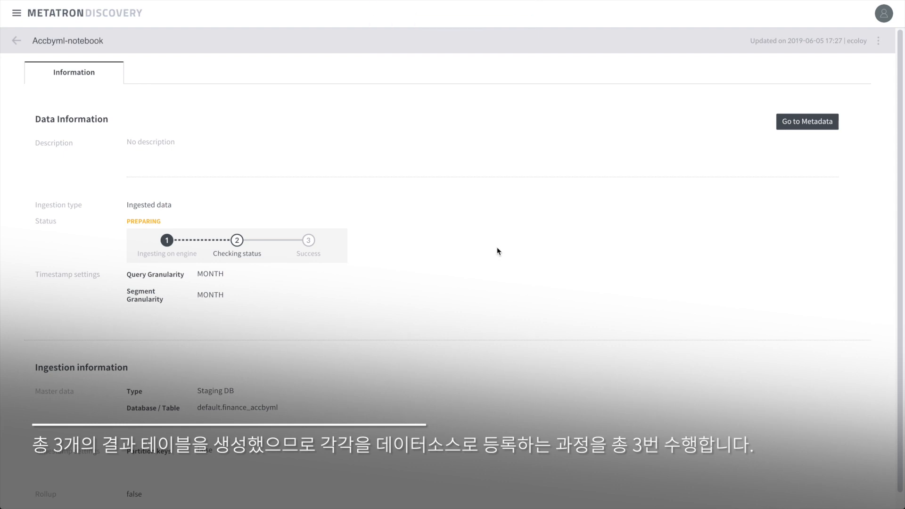
left_click(170, 74)
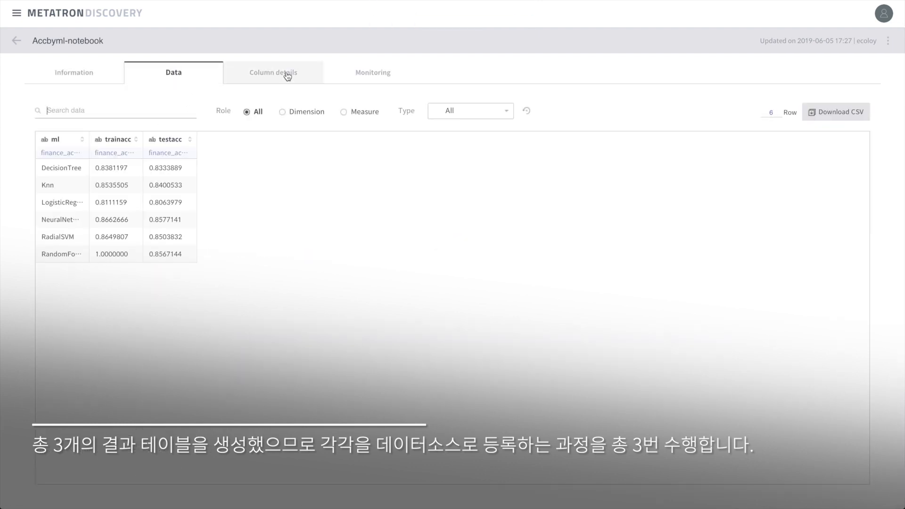
Return to the datasource list and start another Staging DB datasource from the finance_modelinfo table in the default schema
left_click(17, 41)
left_click(828, 136)
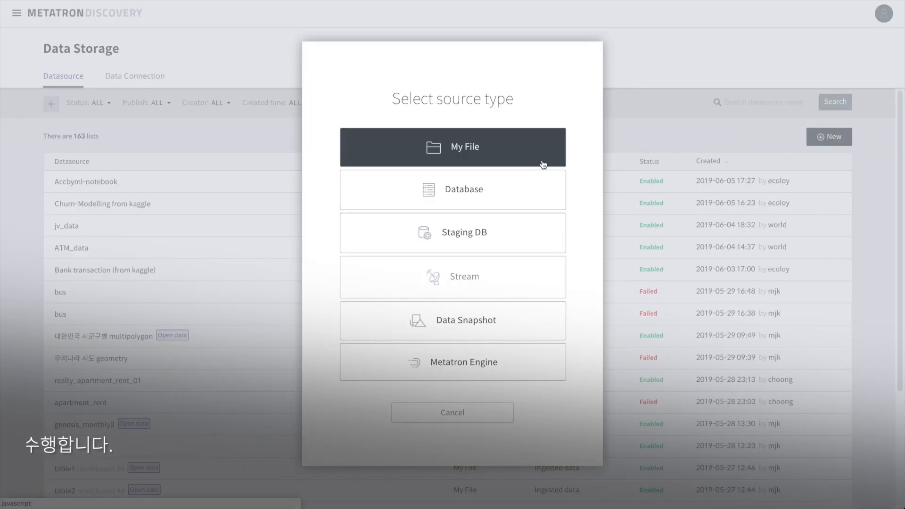
left_click(491, 229)
left_click(272, 118)
left_click(457, 84)
left_click(463, 170)
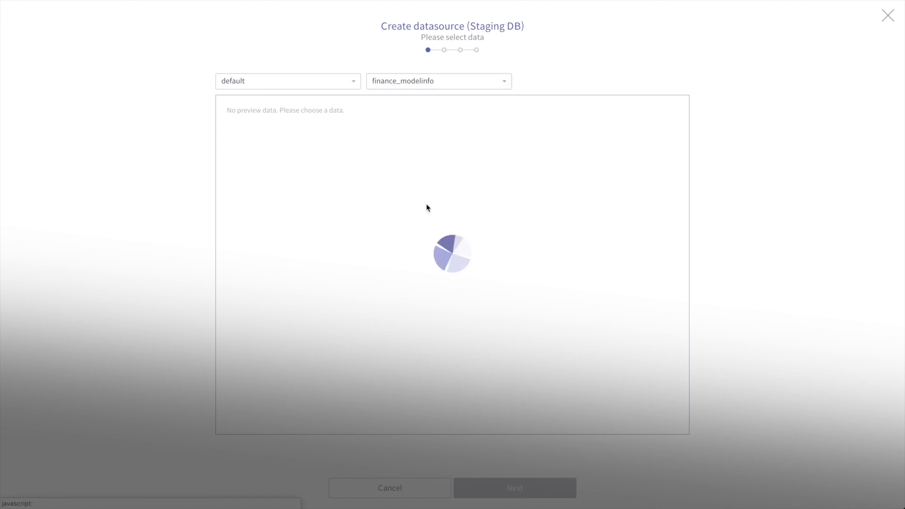
left_click(498, 490)
Set the role of the freq column to Measure and clear its selection
left_click(146, 186)
left_click(631, 201)
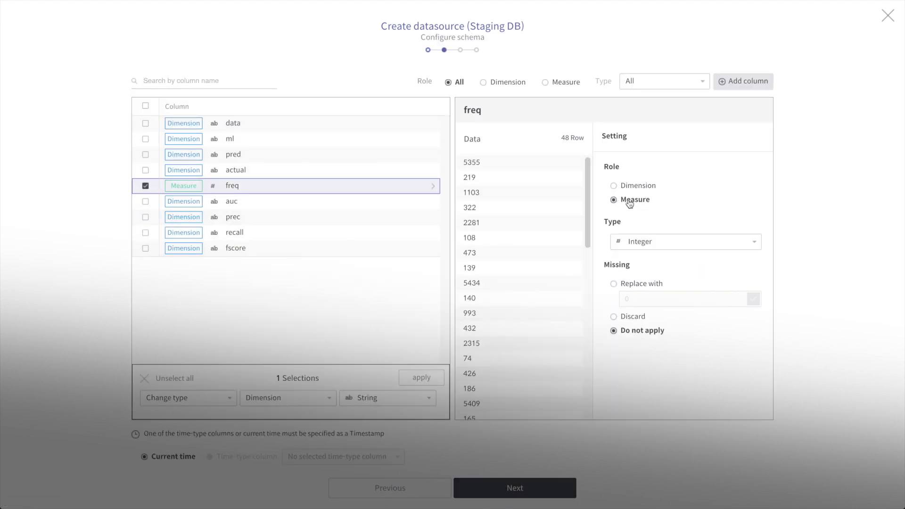
left_click(225, 201)
left_click(146, 189)
Change the auc, prec, recall and fscore columns together to Measure with the Decimal type
left_click(146, 201)
left_click(145, 217)
left_click(145, 233)
left_click(146, 248)
left_click(275, 398)
left_click(273, 375)
left_click(377, 399)
left_click(372, 375)
left_click(408, 377)
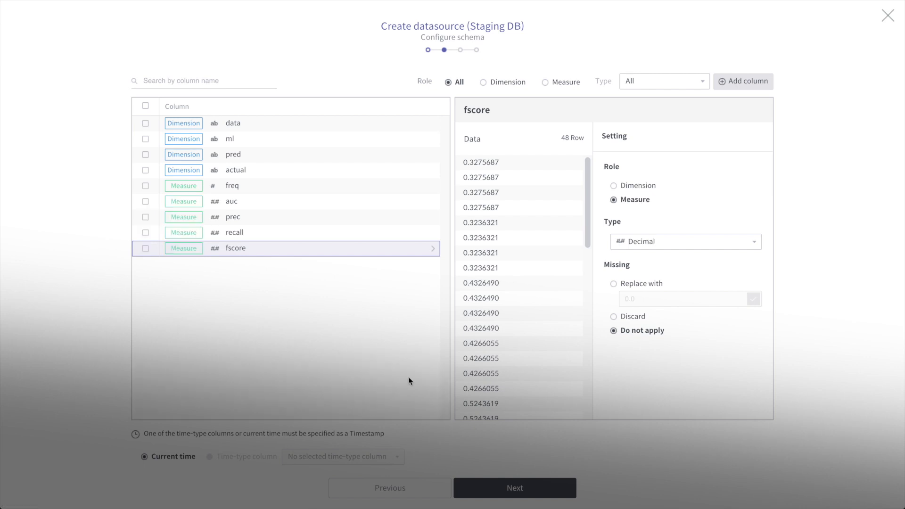
Keep the default ingestion settings, create the datasource under the name Modelinfo-notebook, and look through its data
left_click(496, 489)
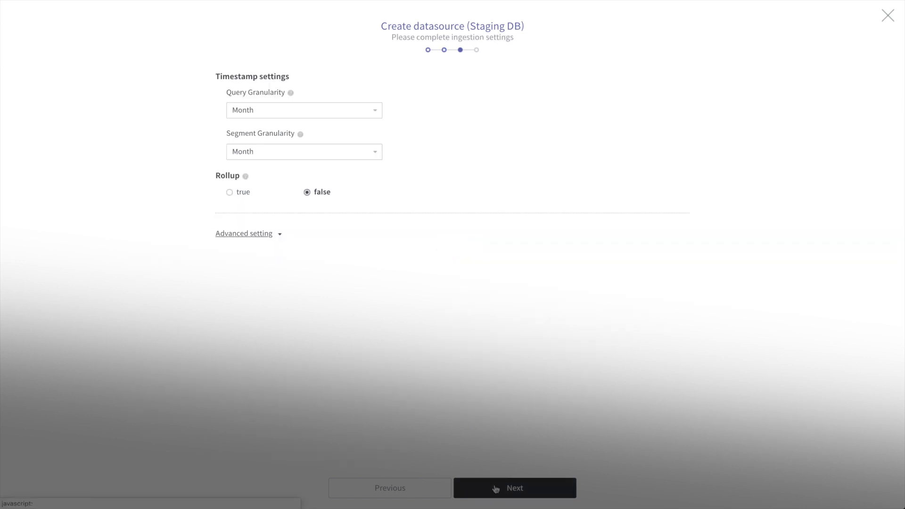
left_click(495, 488)
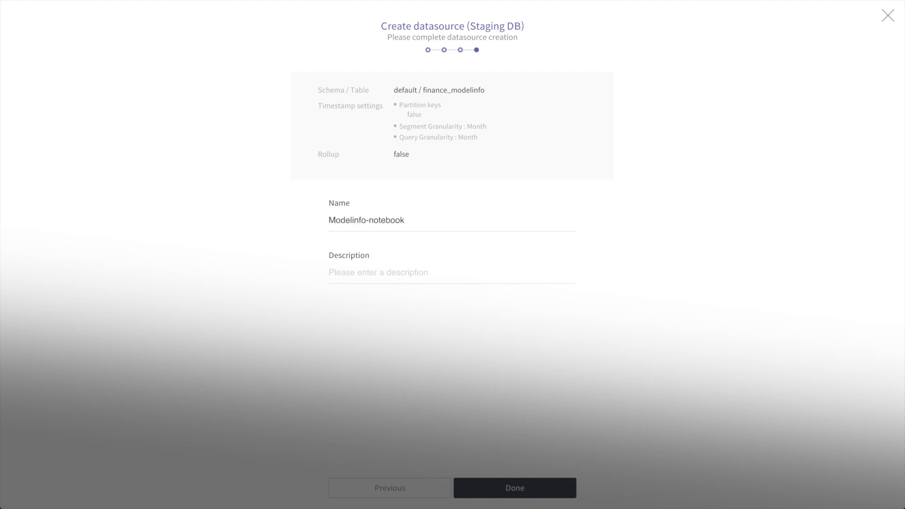
left_click(501, 488)
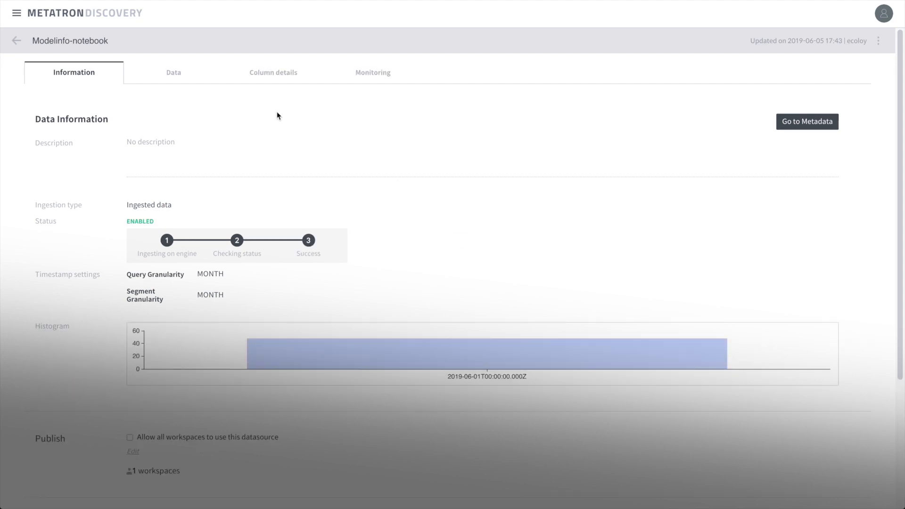
left_click(183, 75)
scroll(165, 242, "down", 5)
scroll(165, 242, "up", 5)
Return to the datasource list and start a third Staging DB datasource from the finance_modelvi table in the default schema
left_click(16, 40)
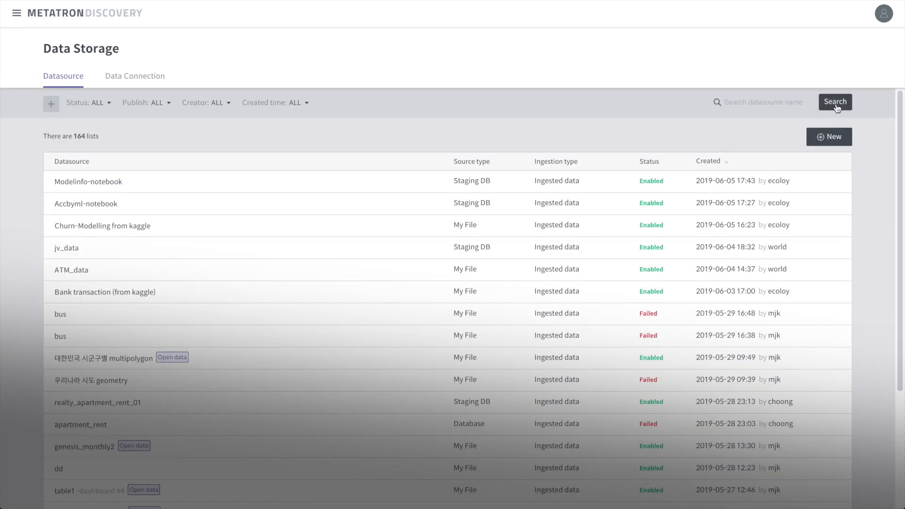
left_click(828, 136)
left_click(427, 235)
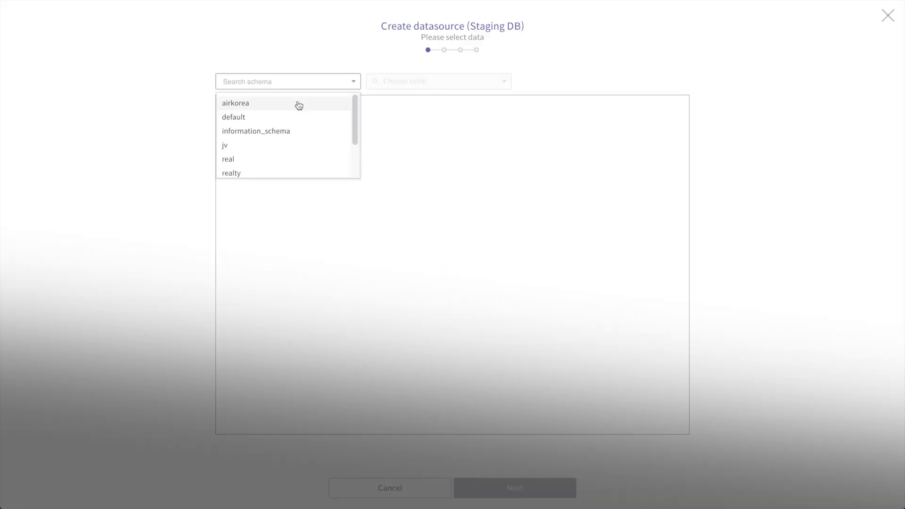
left_click(259, 118)
left_click(422, 81)
scroll(422, 146, "down", 1)
left_click(414, 158)
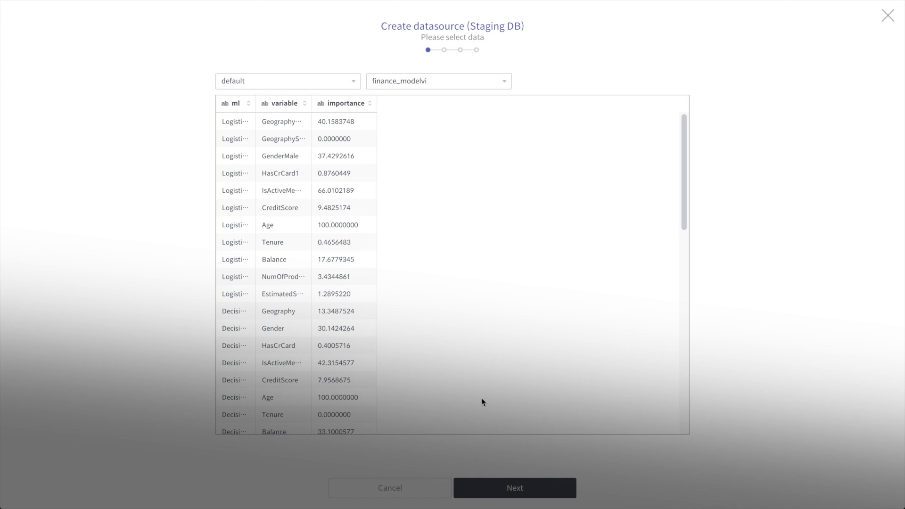
left_click(505, 487)
Set the importance column's role to Measure and its type to Decimal
left_click(279, 159)
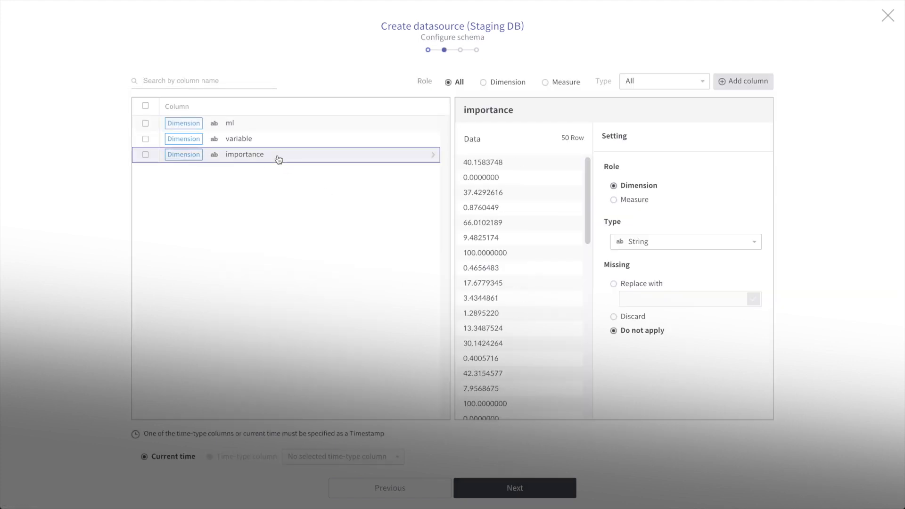
left_click(632, 200)
left_click(649, 241)
left_click(644, 275)
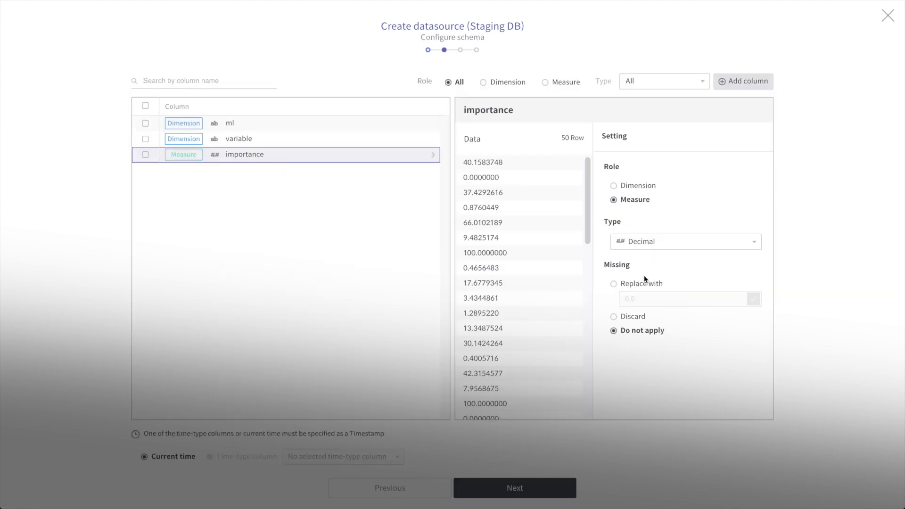
Keep the default ingestion settings, create the datasource under the name modelvi-notebook, and look through its data
left_click(509, 495)
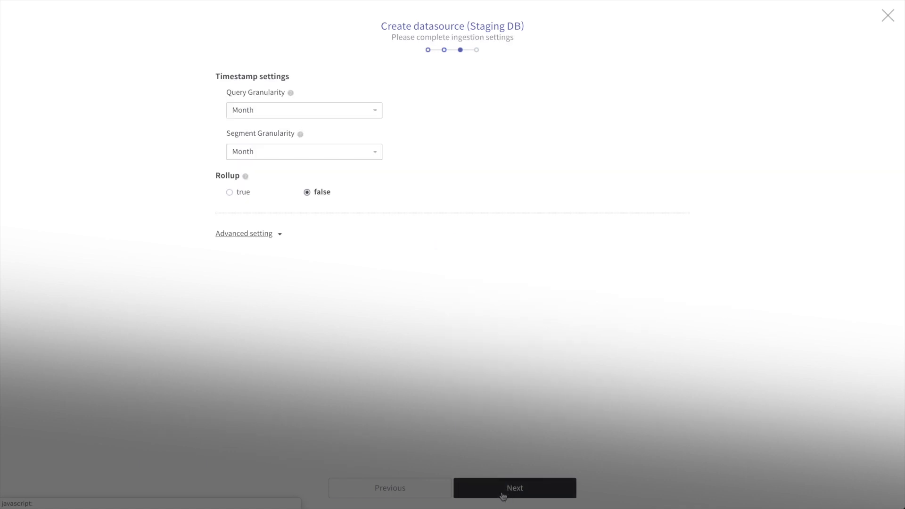
left_click(503, 496)
left_click(405, 224)
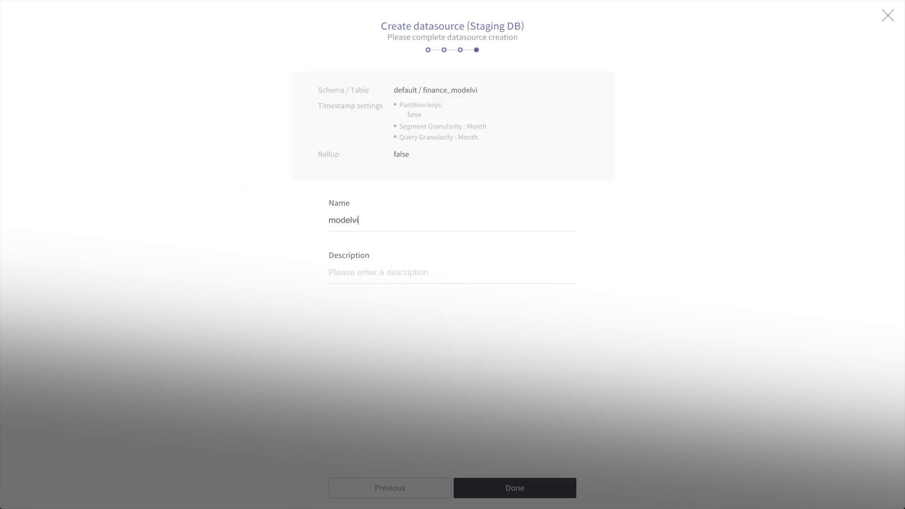
left_click(516, 488)
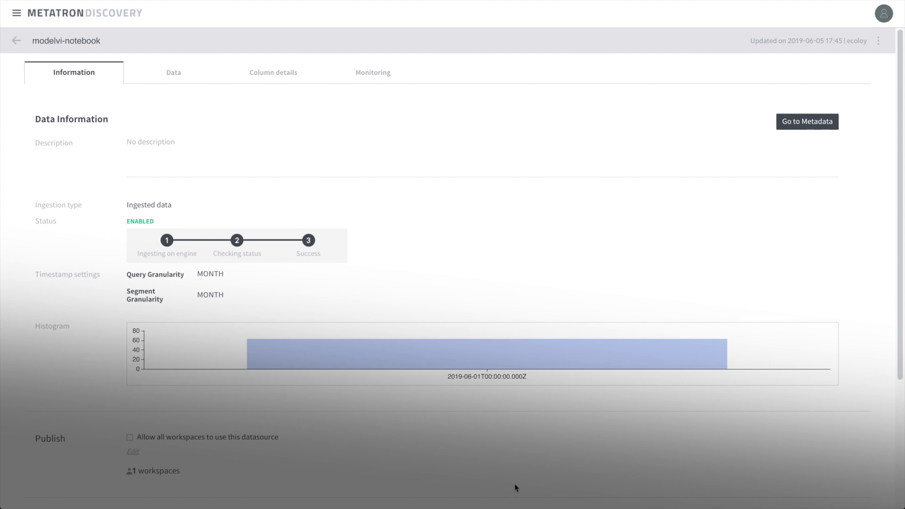
left_click(175, 74)
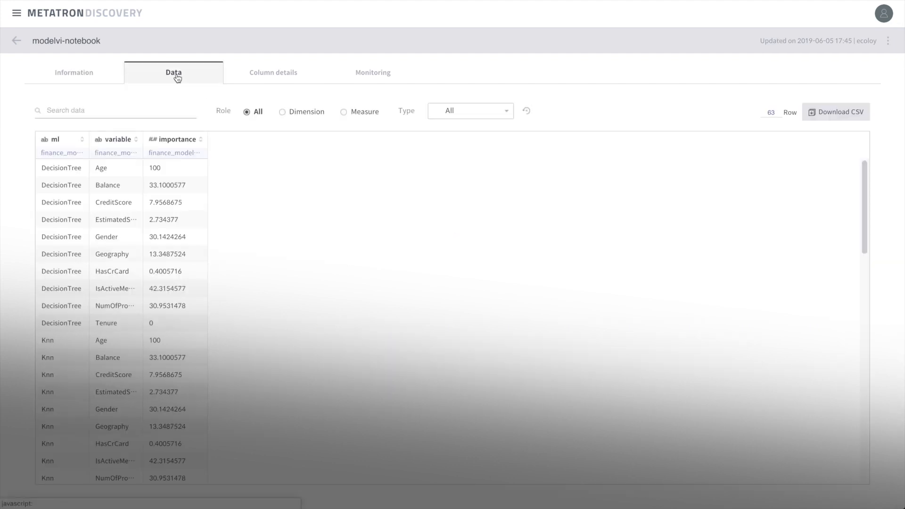
scroll(134, 239, "down", 8)
scroll(134, 240, "up", 6)
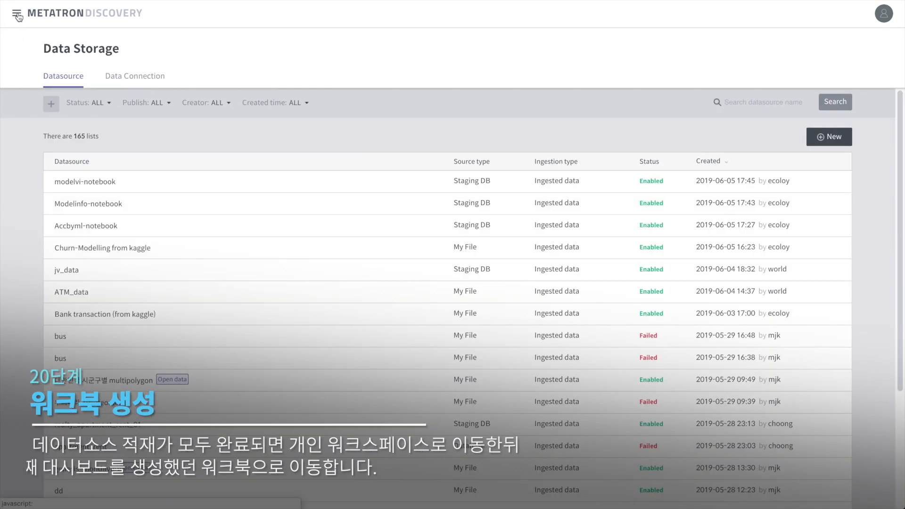
Go to the personal workspace and open the Finance dashboard workbook
left_click(17, 15)
left_click(50, 47)
left_click(58, 74)
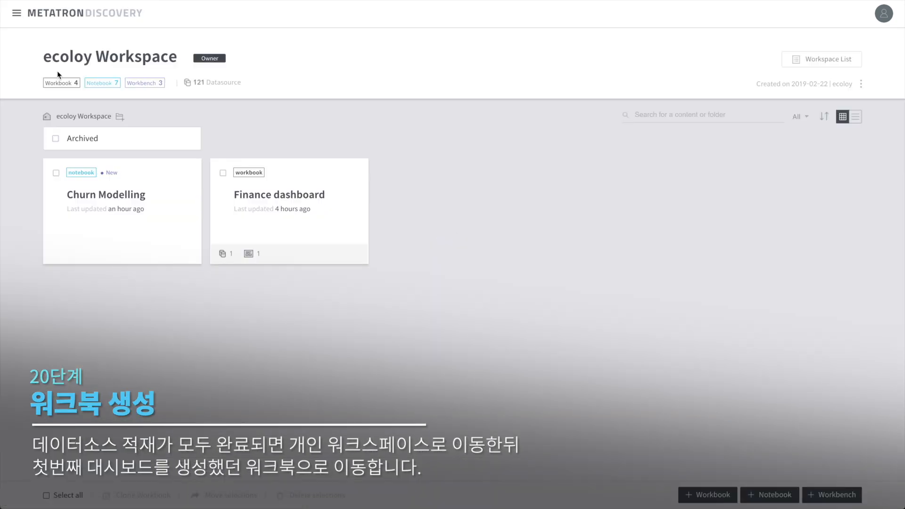
left_click(283, 206)
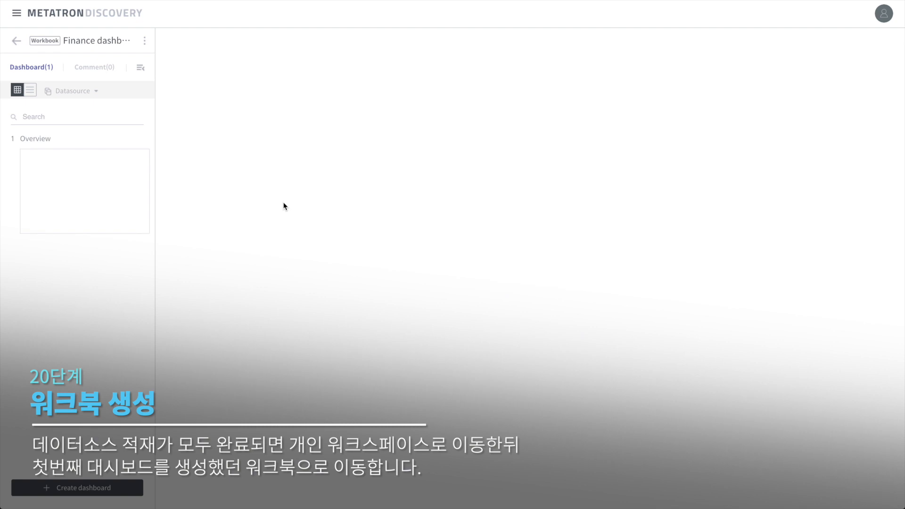
Start a new dashboard in the workbook and add the Accbyml-notebook, modelvi-notebook and Modelinfo-notebook datasources to it
left_click(93, 488)
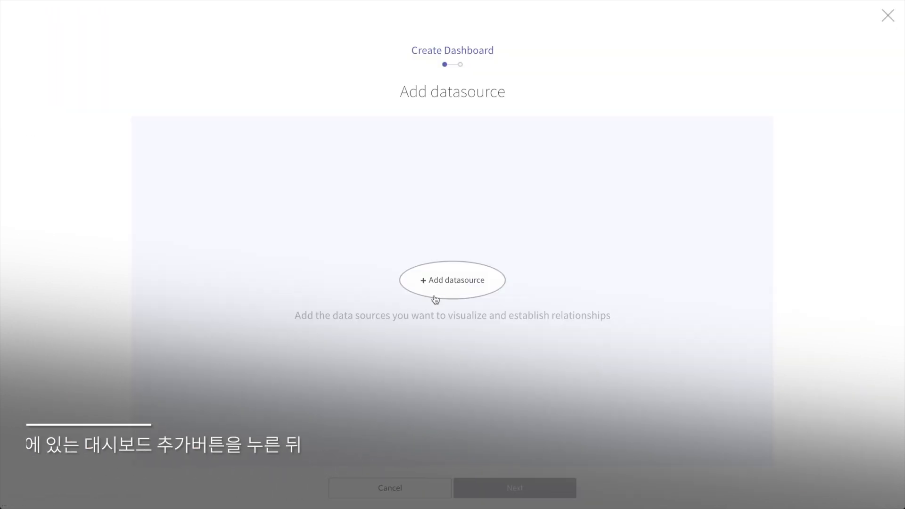
left_click(439, 296)
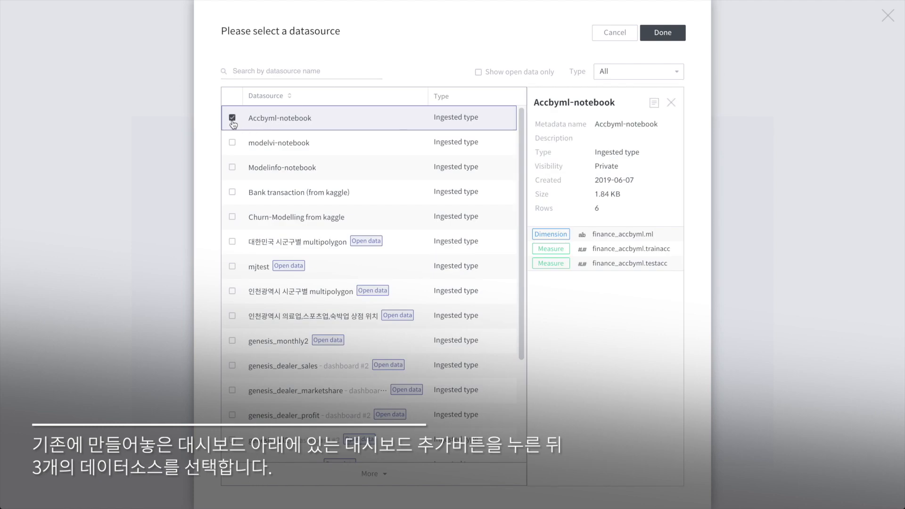
left_click(232, 142)
left_click(232, 167)
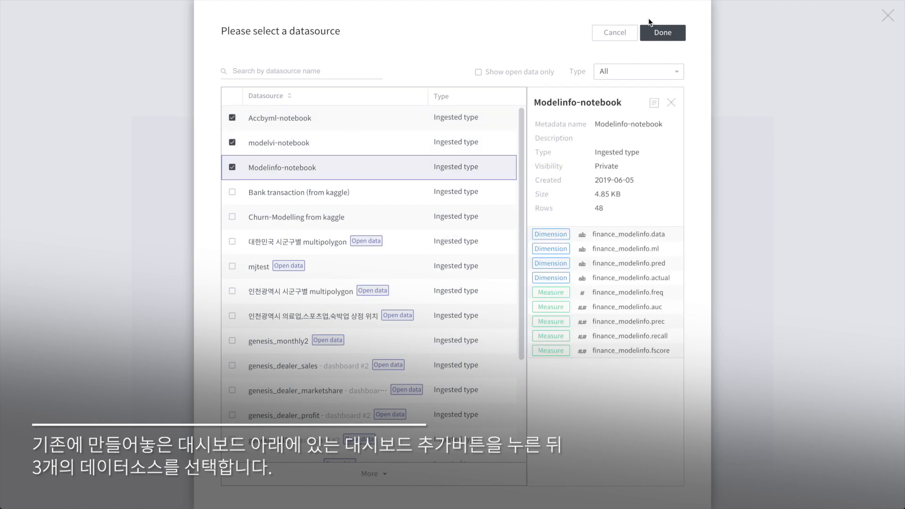
left_click(659, 32)
Associate the Accbyml-notebook datasource with Modelinfo-notebook, using ml as the key on both sides
left_click_drag(399, 257, 525, 293)
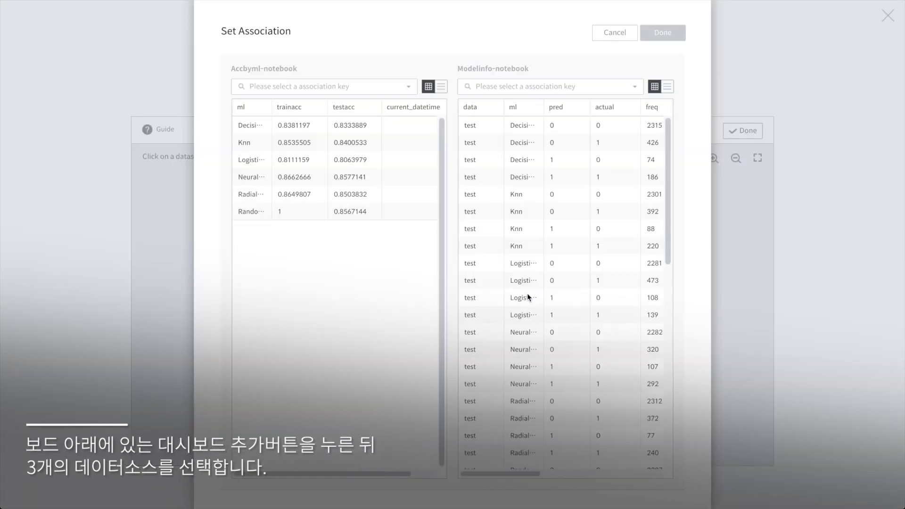
left_click(240, 108)
left_click(519, 109)
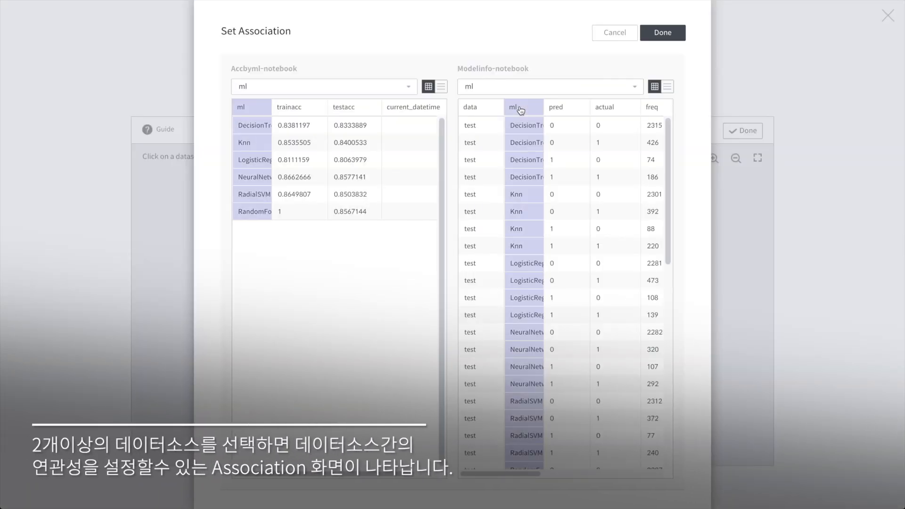
left_click(664, 33)
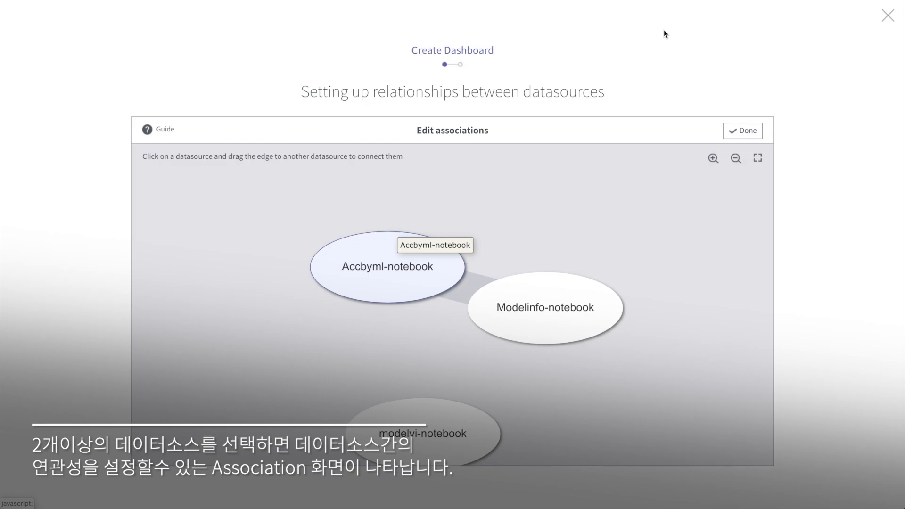
Associate Accbyml-notebook with modelvi-notebook using ml as the key on both sides, and finish editing the associations
left_click_drag(398, 285, 420, 426)
left_click(323, 87)
left_click(303, 104)
left_click(512, 85)
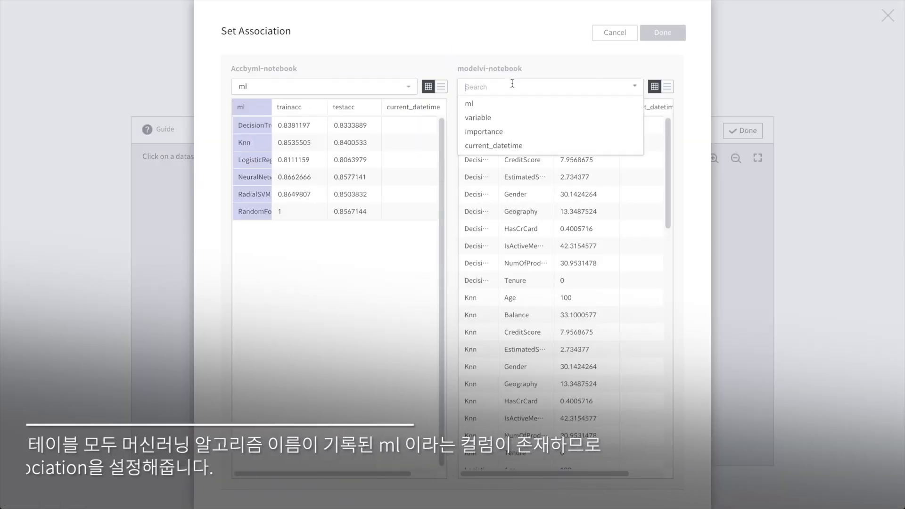
left_click(495, 103)
left_click(663, 32)
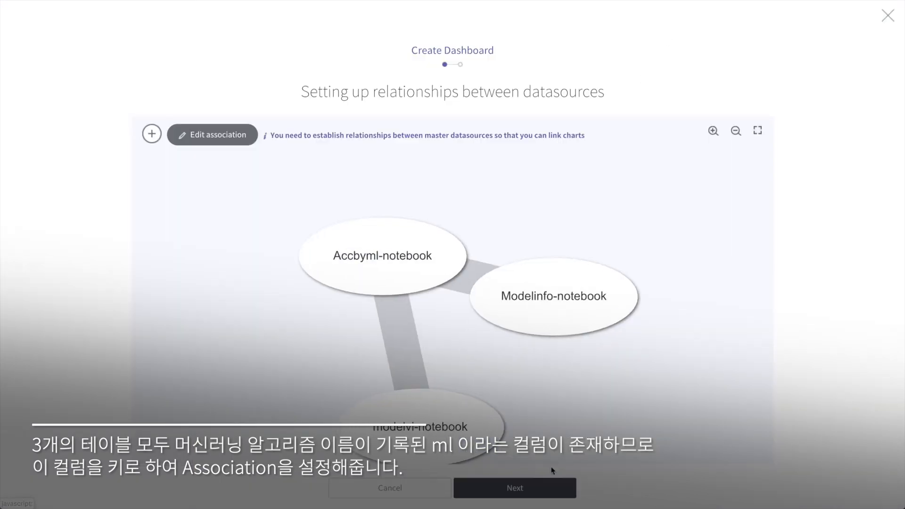
Continue to the final creation stage, name the dashboard Bank Churn model, and create it
left_click(530, 487)
type("Ba")
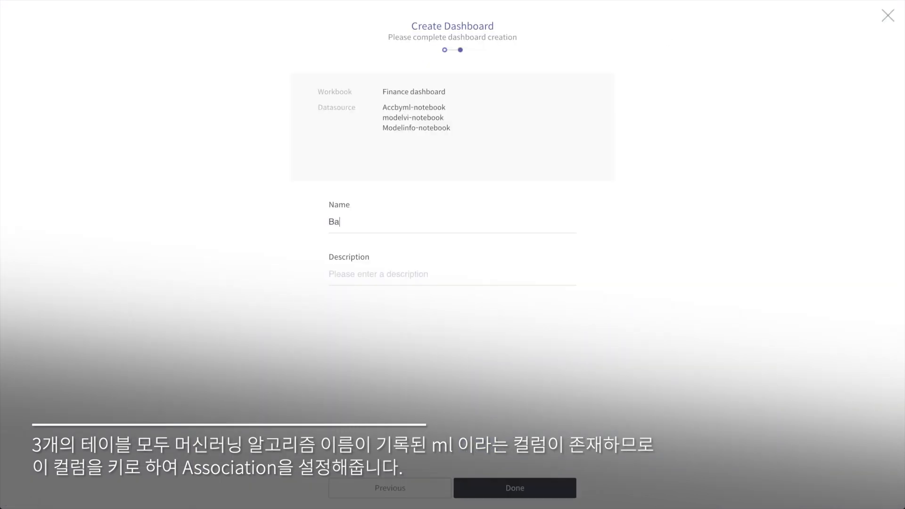
type("nk Chur")
key("BackSpace")
type("urn md")
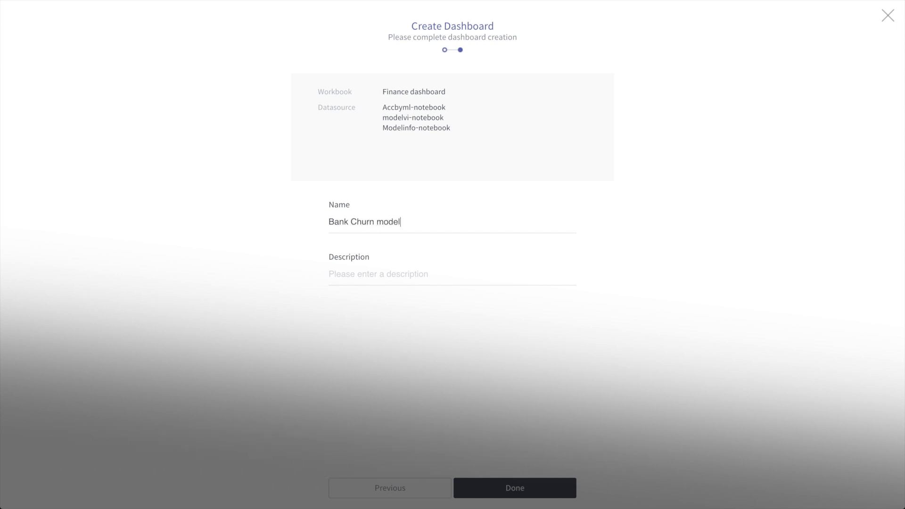
left_click(496, 483)
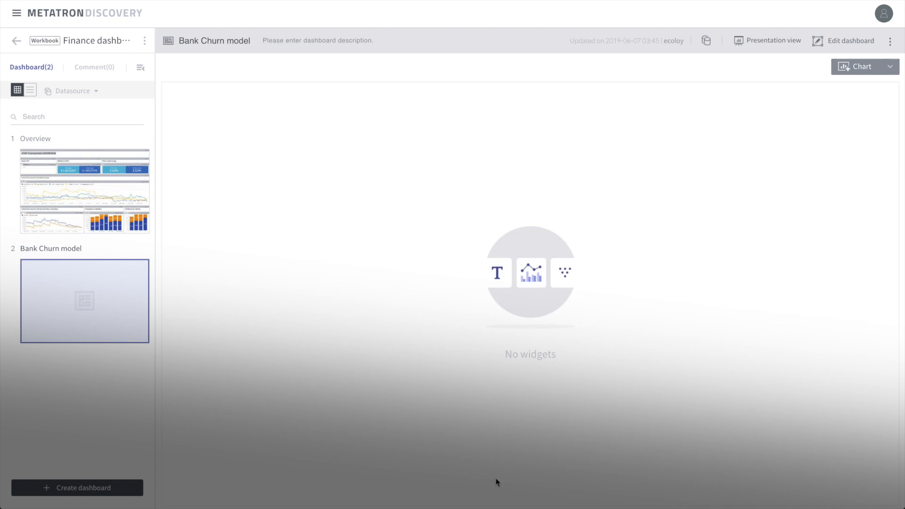
Open the dashboard for editing and create a bar chart with ml as dimension and trainacc and testacc as measures
left_click(844, 42)
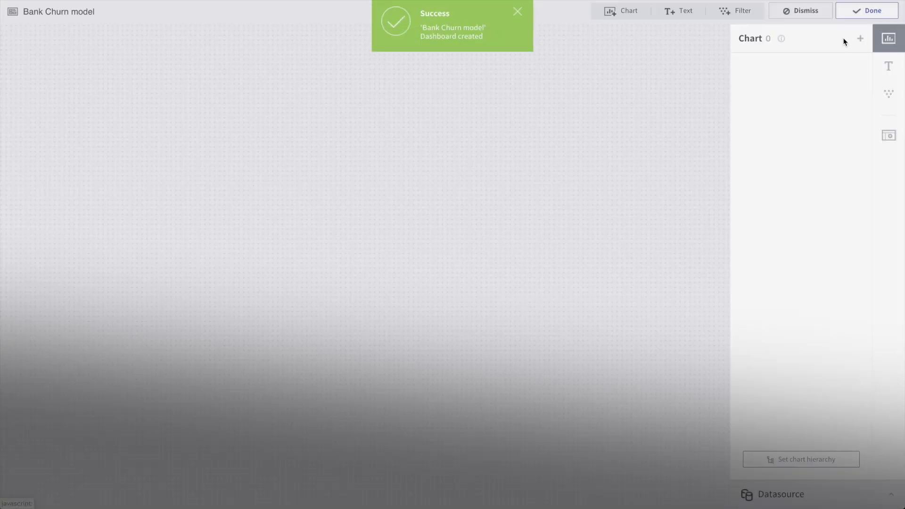
left_click(857, 38)
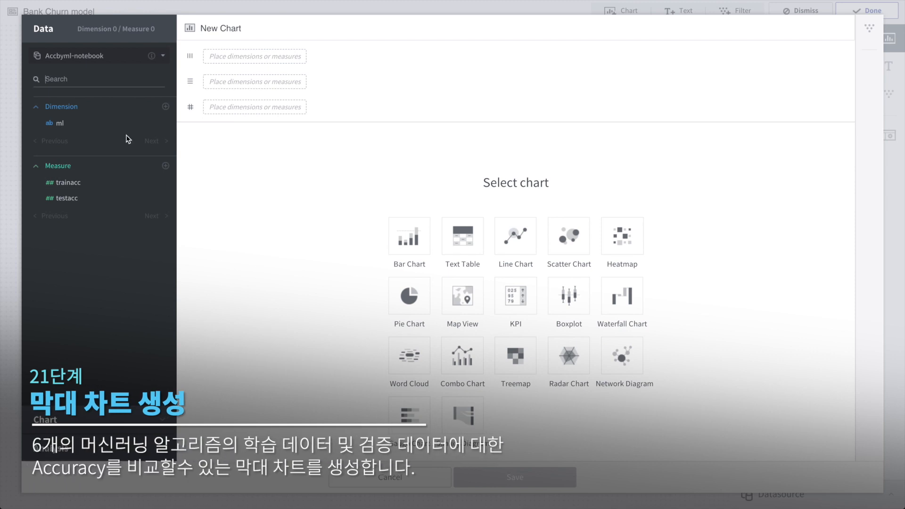
left_click(73, 124)
left_click(68, 183)
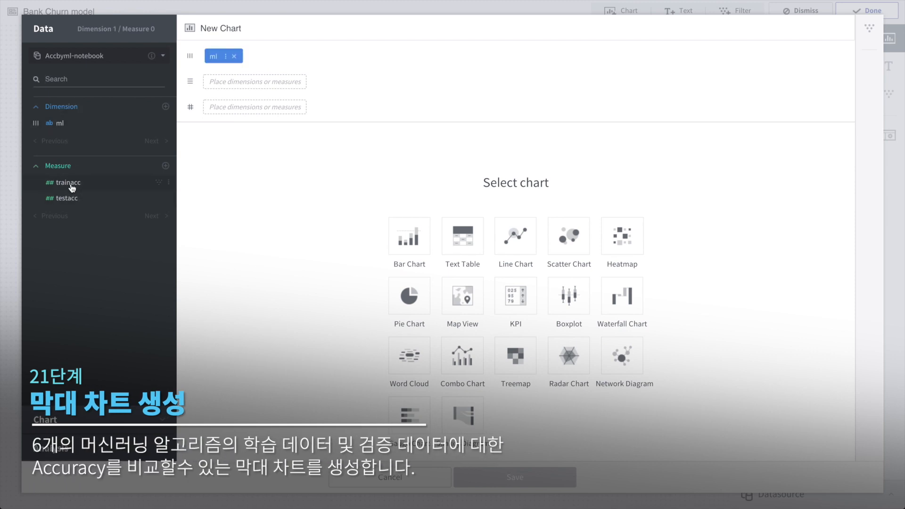
left_click(74, 200)
left_click(407, 250)
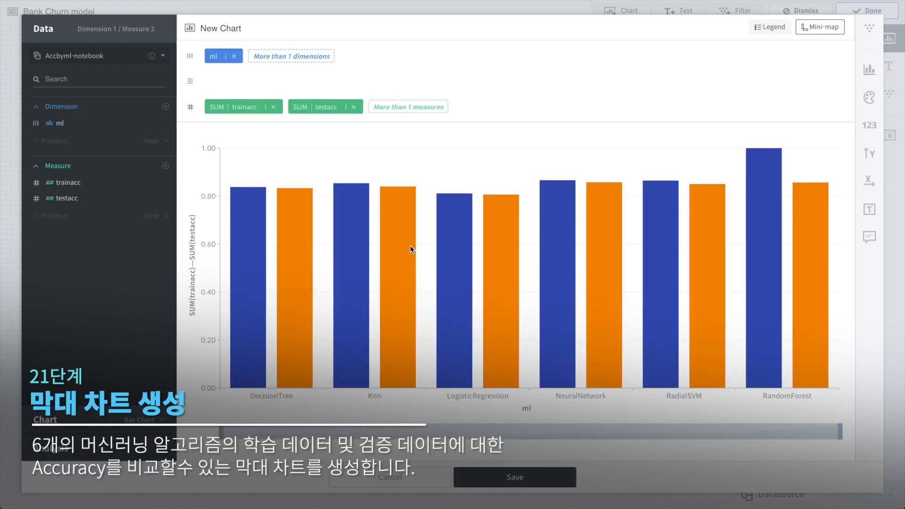
Change the bar chart's series colors to the palette of light blue, blue and teal shades
left_click(869, 71)
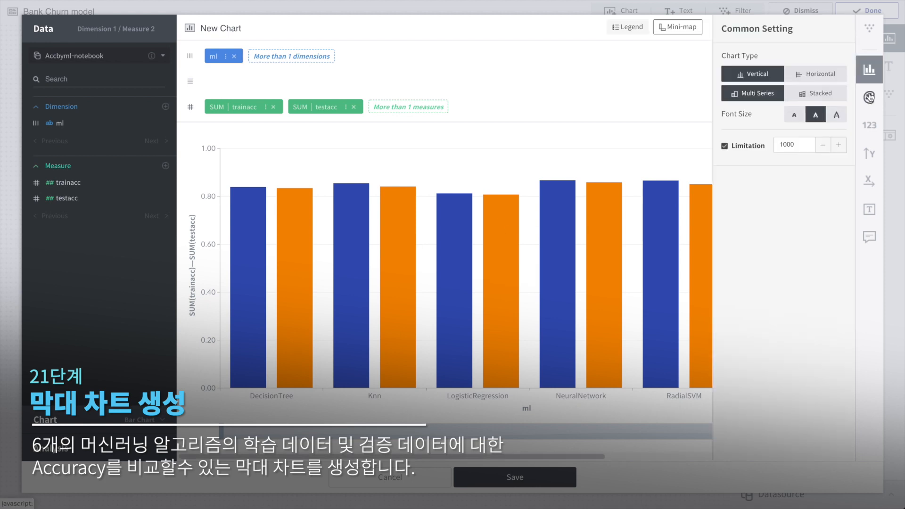
left_click(868, 97)
left_click(830, 78)
left_click(660, 244)
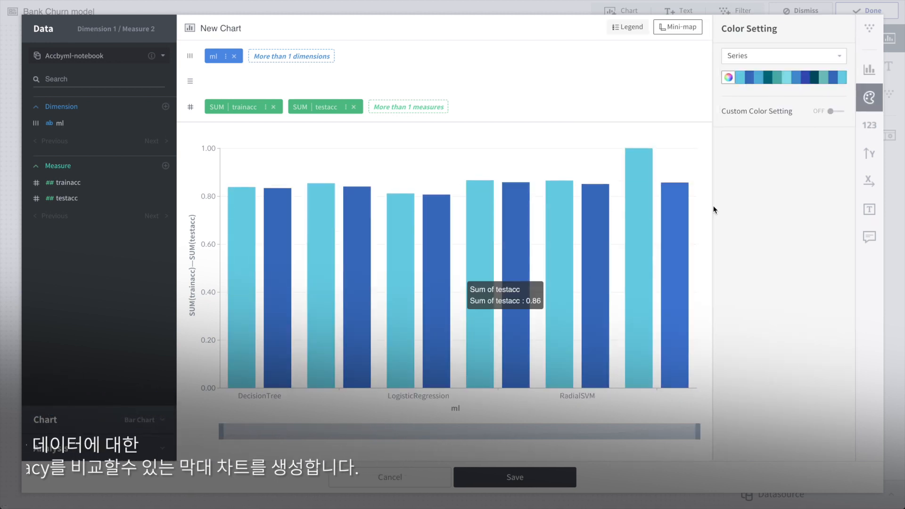
Title the Y axis Accuracy and enable its axis range with Fit to Data Scale
left_click(869, 153)
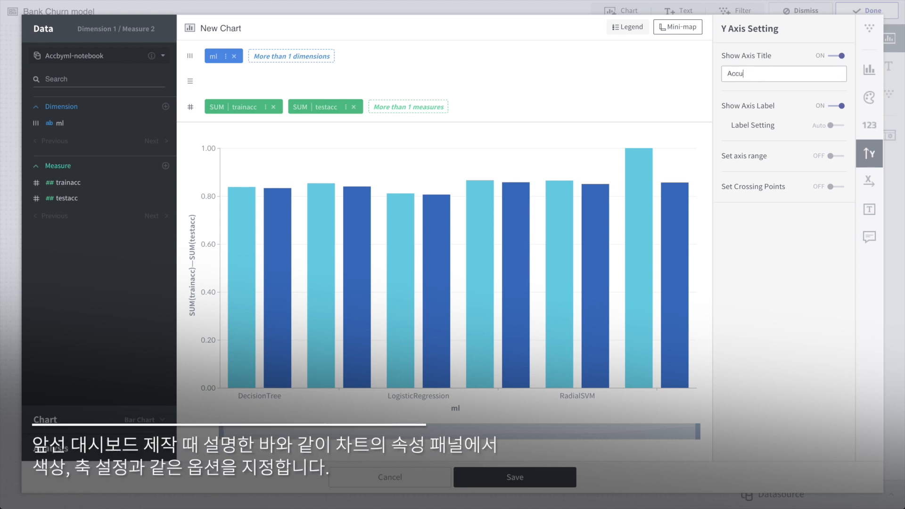
key("Return")
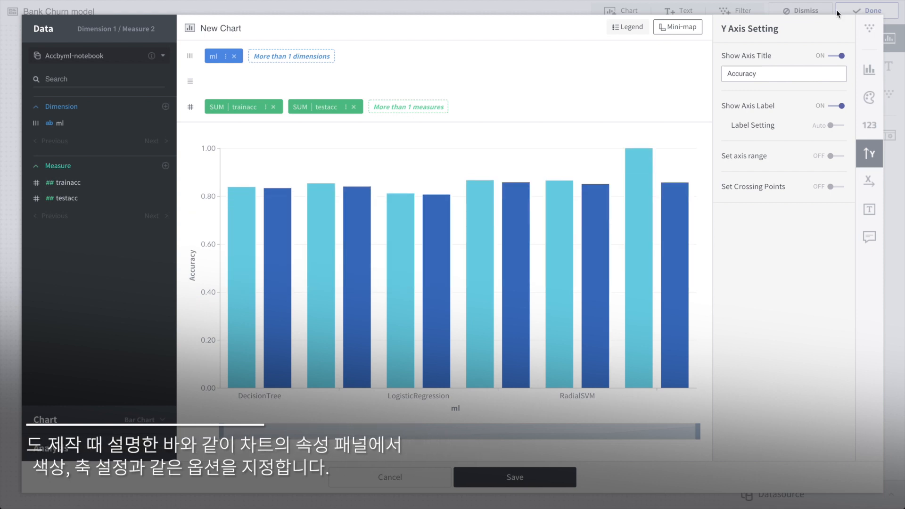
left_click(837, 156)
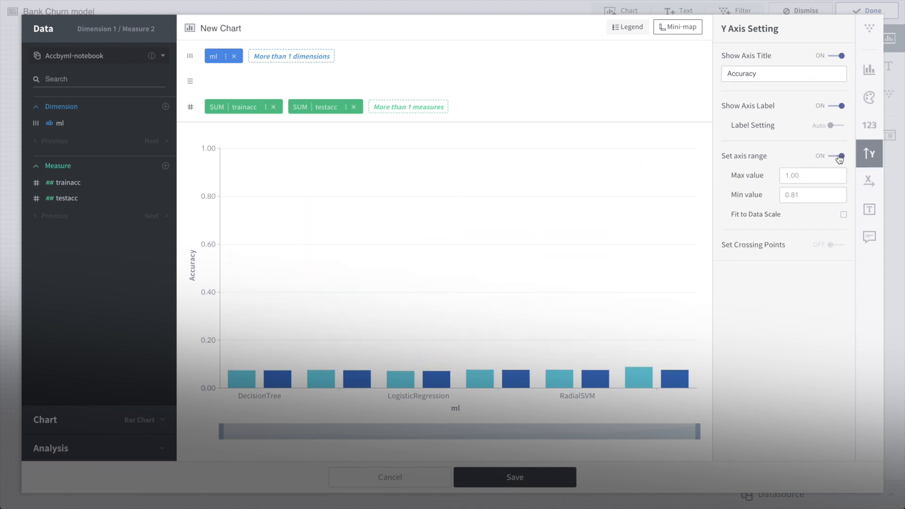
left_click(843, 215)
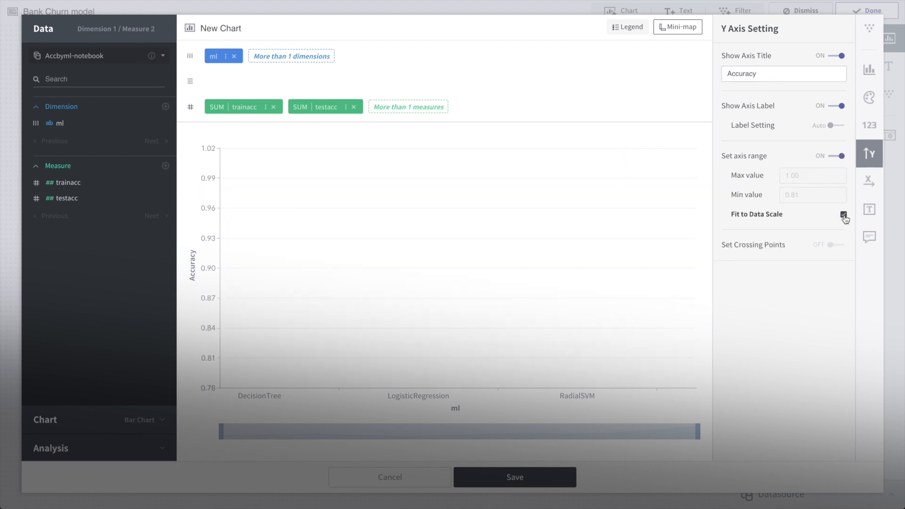
Turn off the X axis title and rotate the X axis labels to 45 degrees
left_click(876, 190)
left_click(839, 57)
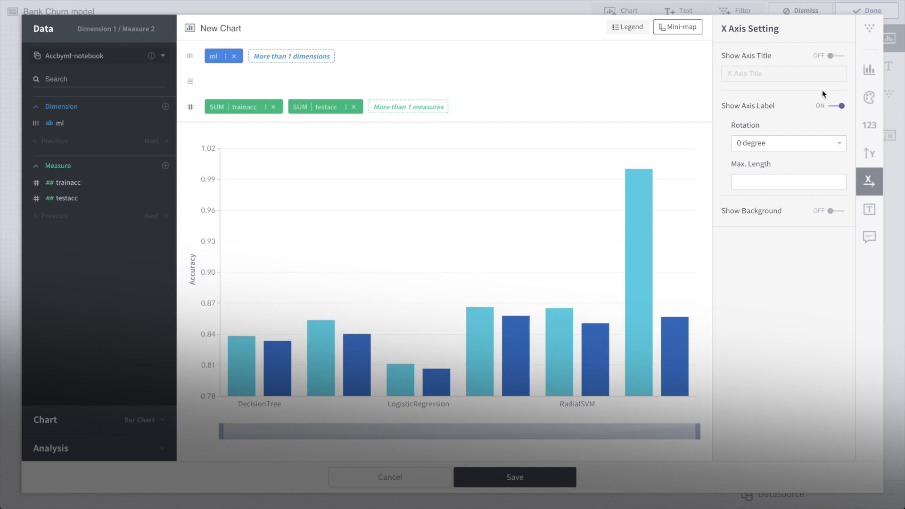
left_click(802, 144)
left_click(773, 180)
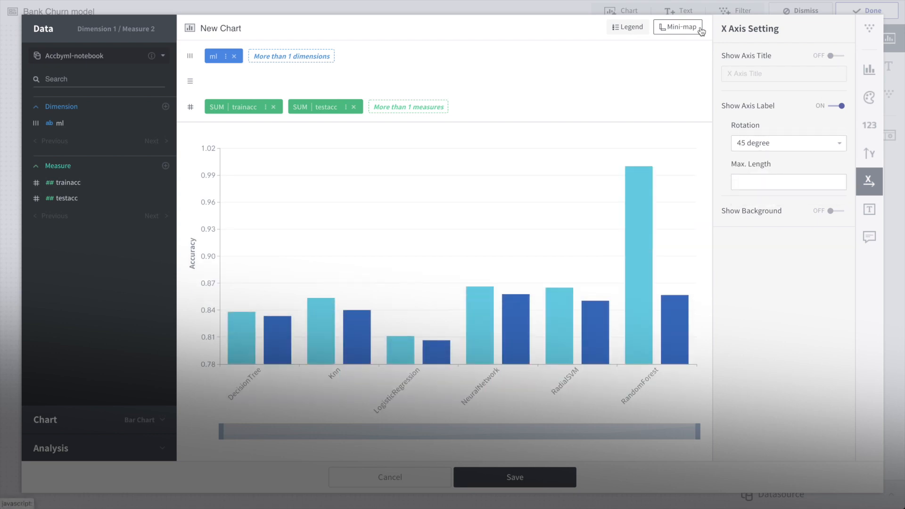
Show the legend instead of the mini-map, and give trainacc the chart alias Training and testacc the alias Testing
left_click(684, 27)
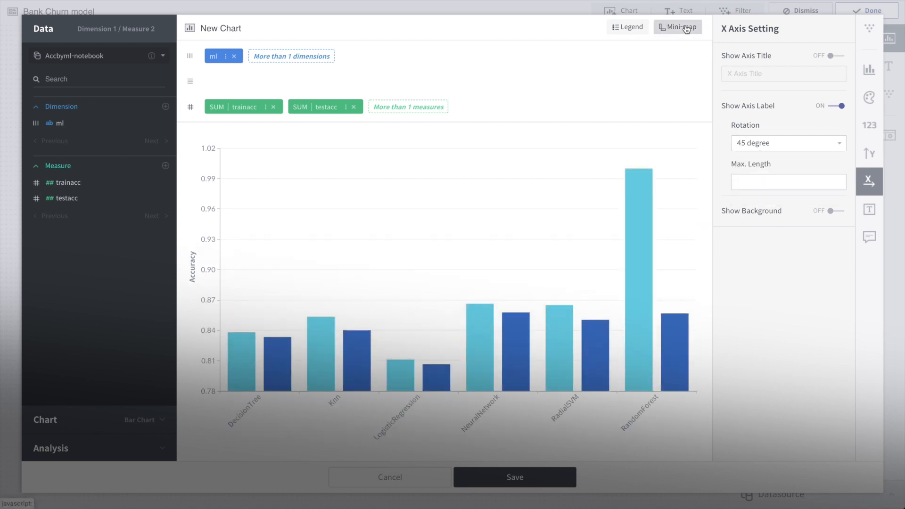
left_click(633, 28)
left_click(266, 110)
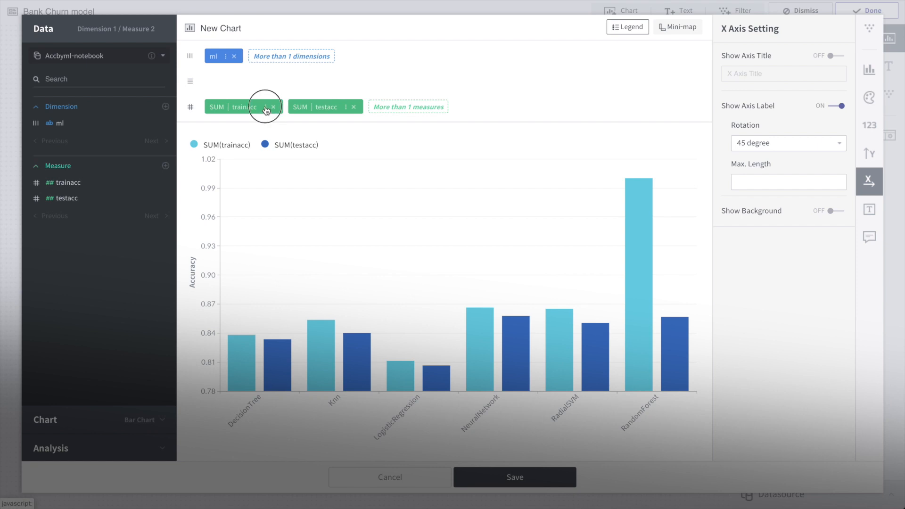
mouse_move(330, 161)
left_click(408, 162)
type("Training")
key("Return")
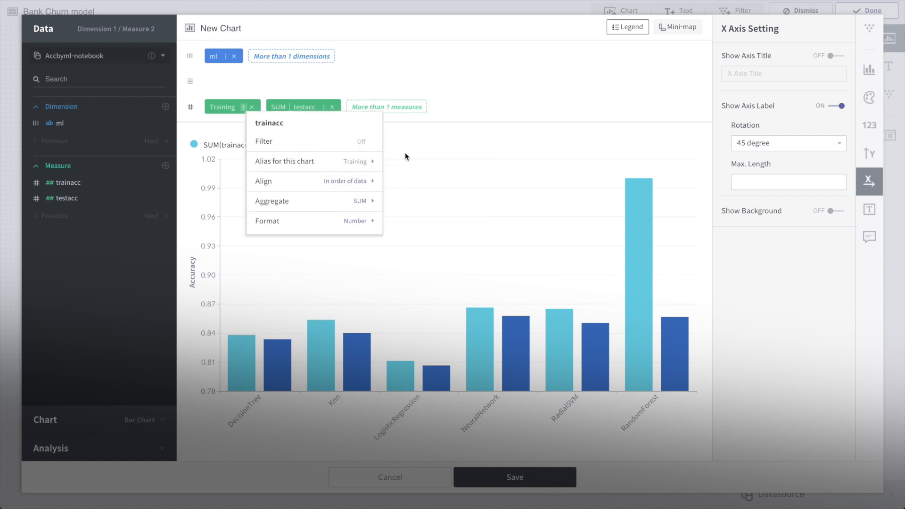
left_click(324, 107)
mouse_move(423, 157)
type("Testing")
key("Return")
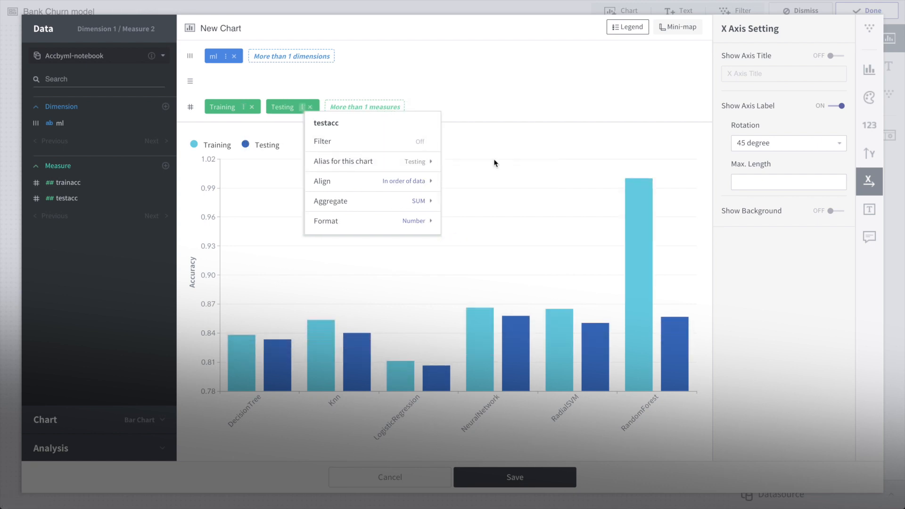
Turn on data labels showing only the series value, positioned Outside Top, and save the chart
left_click(875, 214)
left_click(836, 56)
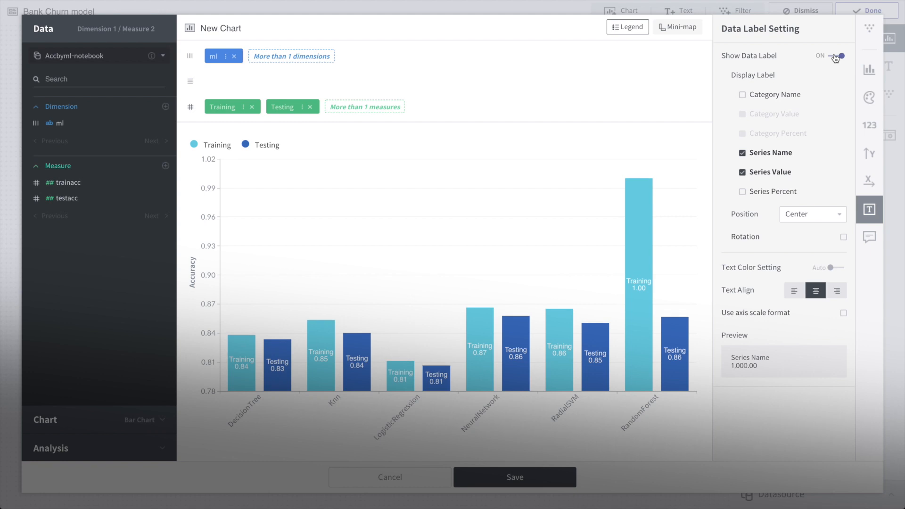
left_click(778, 157)
left_click(801, 215)
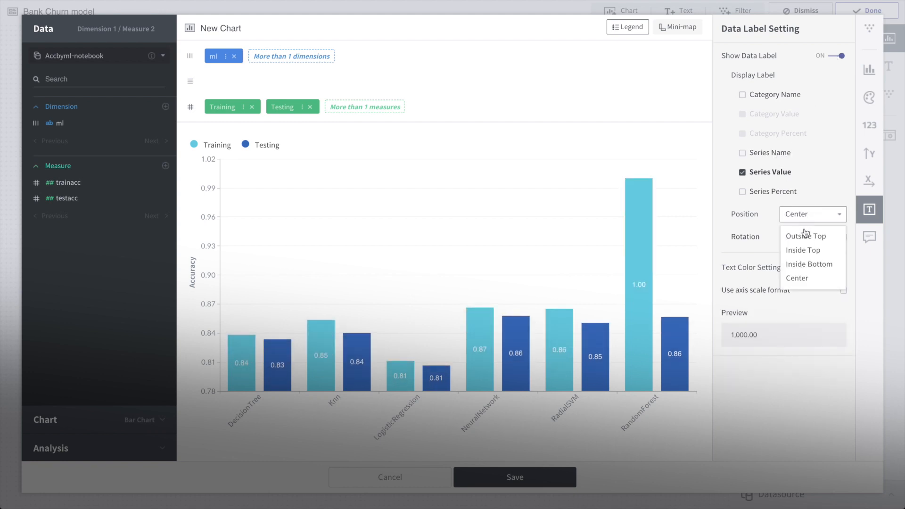
left_click(806, 235)
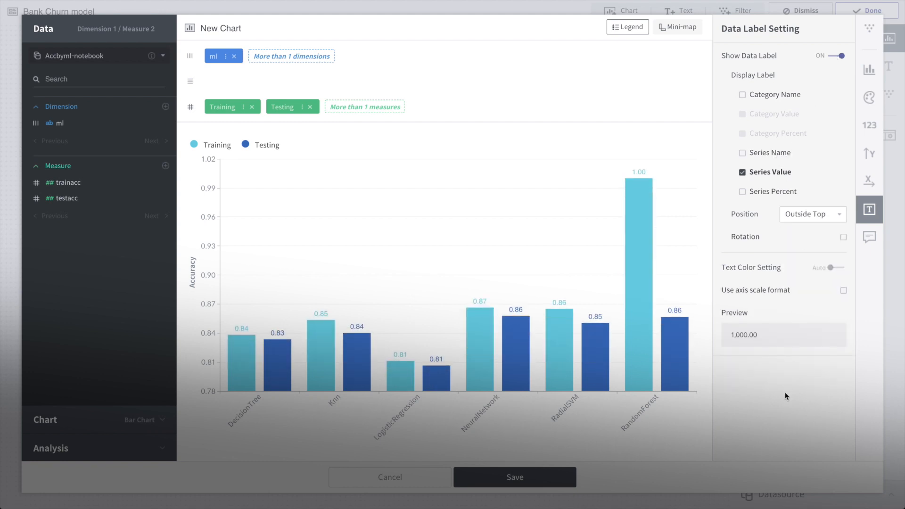
left_click(516, 480)
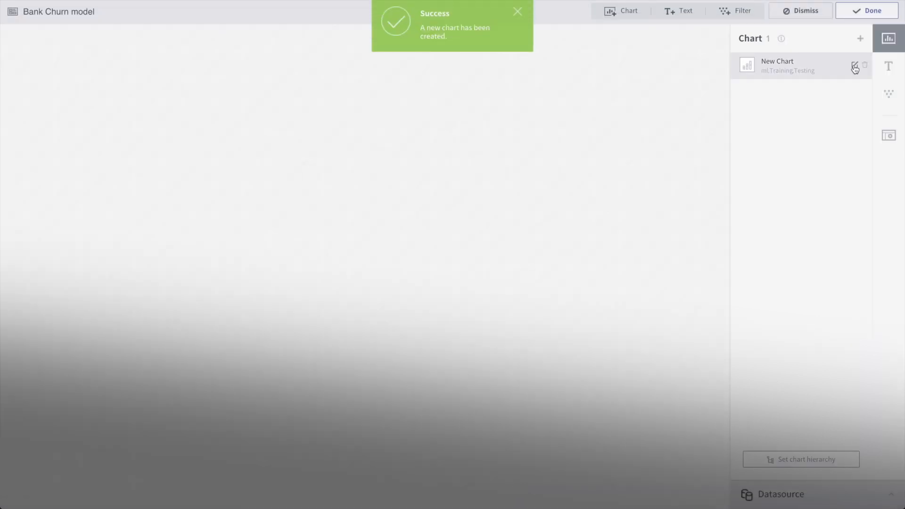
Reopen the saved accuracy chart, name it Training & Testing Accuracy, and save it
left_click(854, 66)
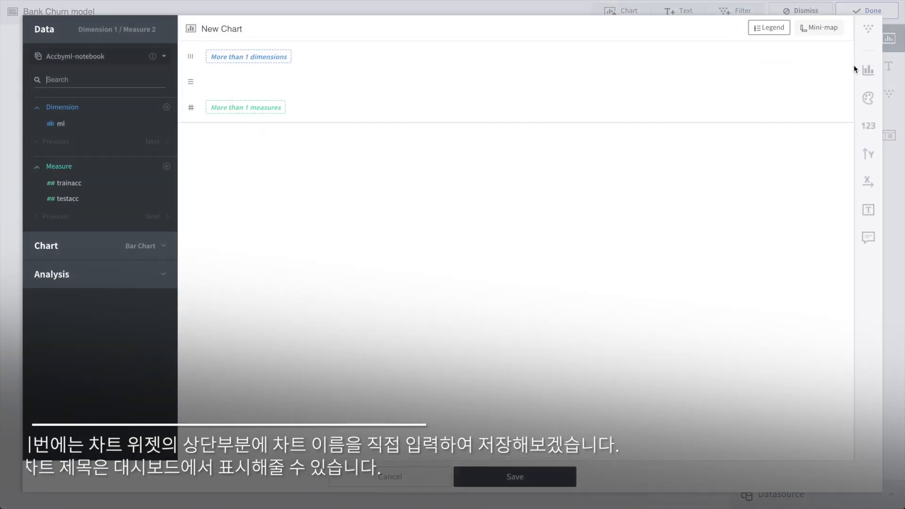
type("Training & Testing Accuracy")
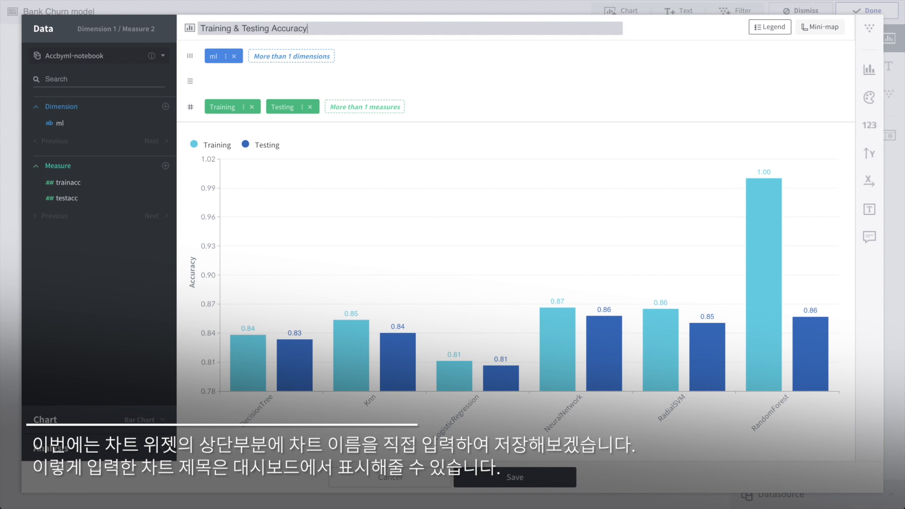
left_click(483, 478)
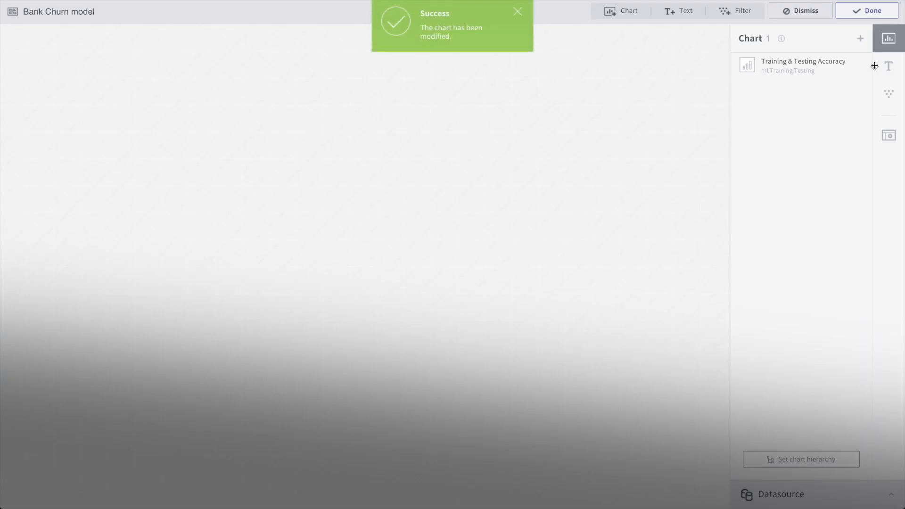
Create another bar chart from the modelvi-notebook datasource, with variable as dimension and importance as measure
left_click(861, 38)
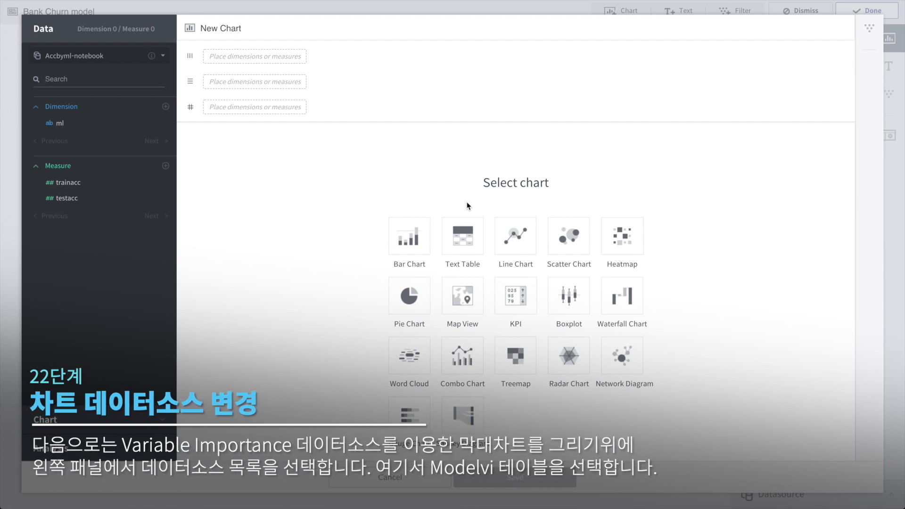
left_click(123, 58)
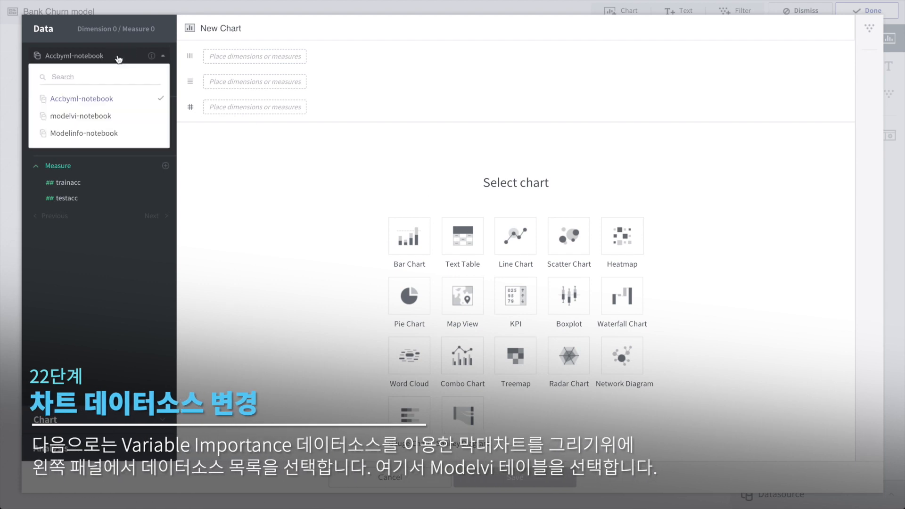
left_click(102, 122)
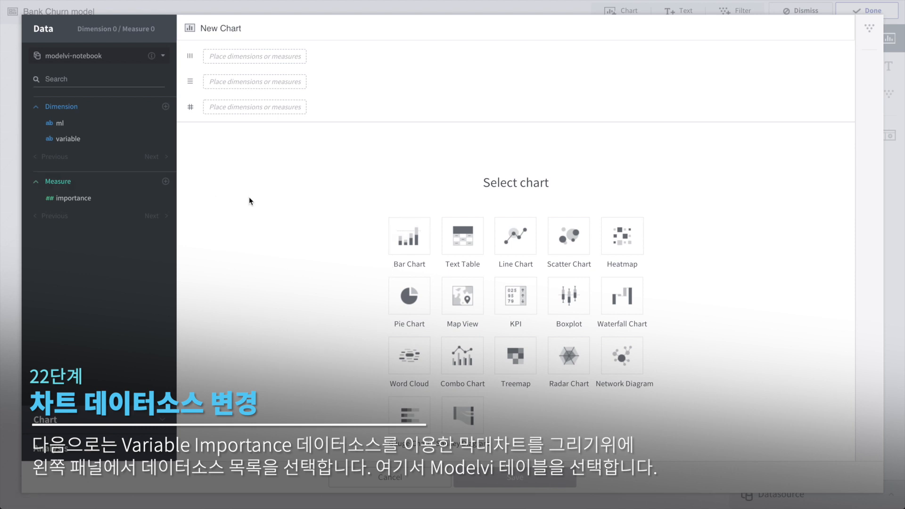
left_click(95, 148)
left_click(89, 201)
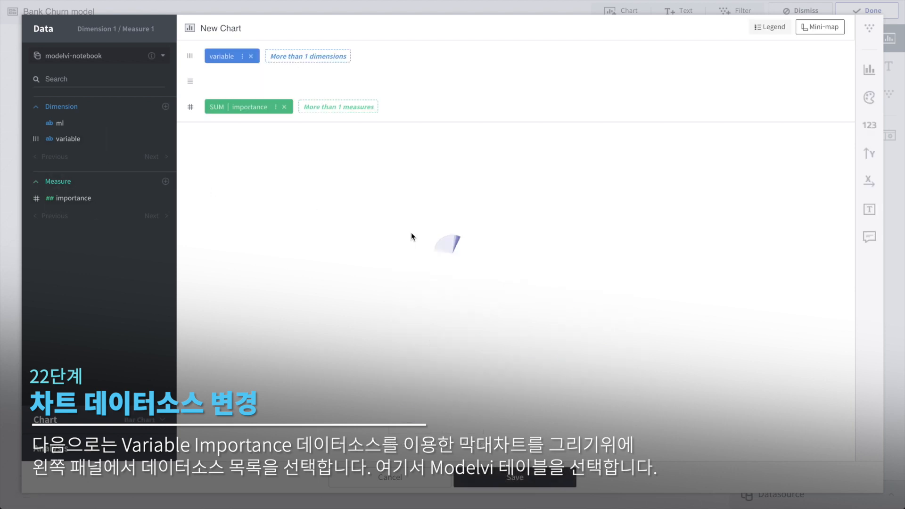
Switch the variable importance bar chart to horizontal and sort the importance measure in descending order
left_click(869, 69)
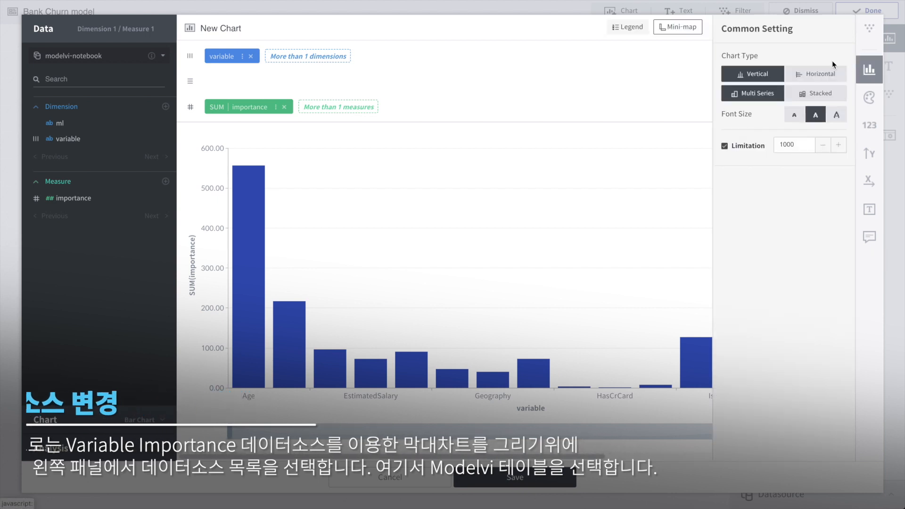
left_click(811, 75)
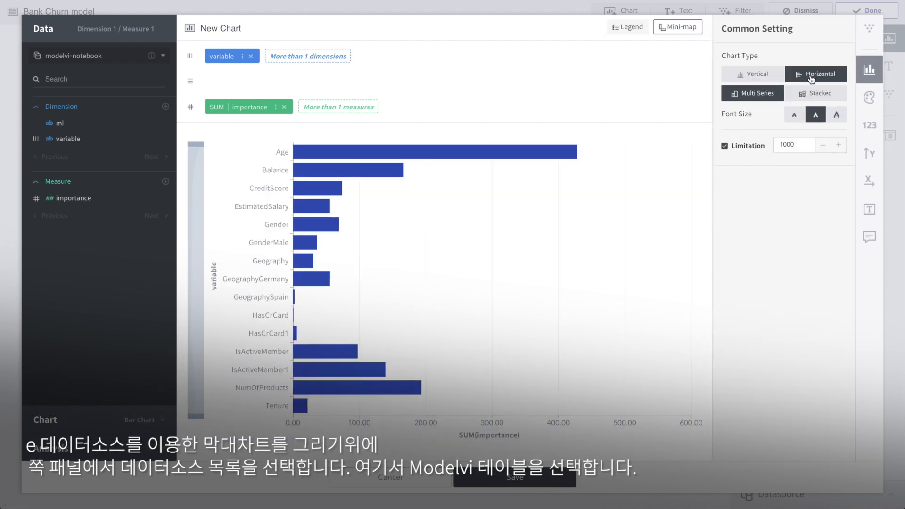
left_click(277, 108)
mouse_move(351, 166)
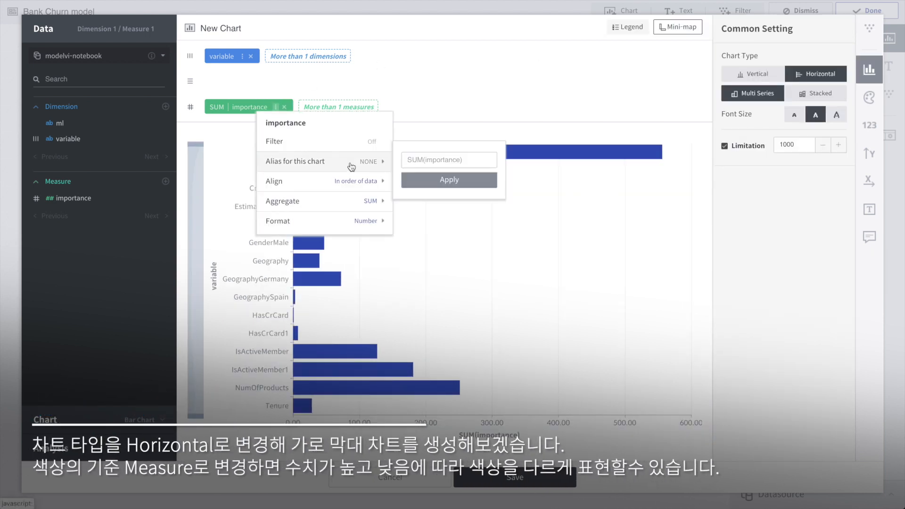
mouse_move(358, 182)
left_click(431, 199)
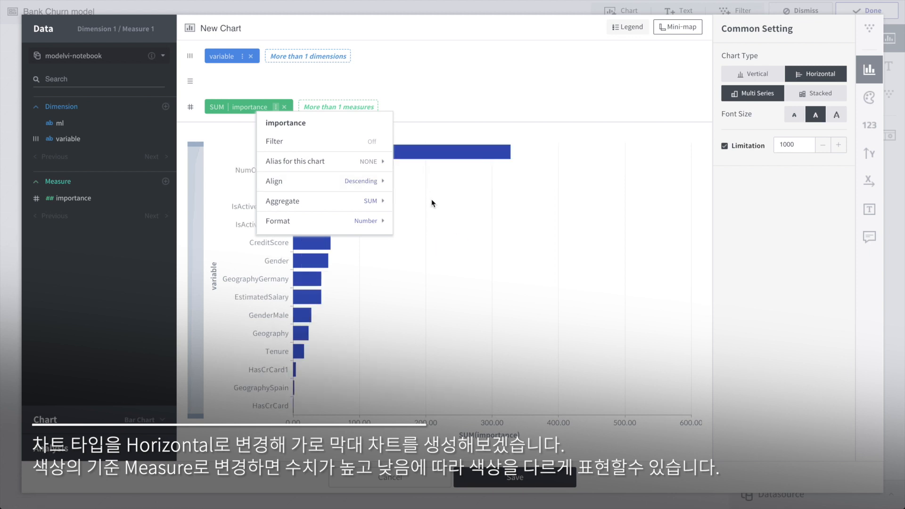
left_click(467, 216)
Hide the mini-map and color the bars by Measure using the 5-step purple color template
left_click(686, 28)
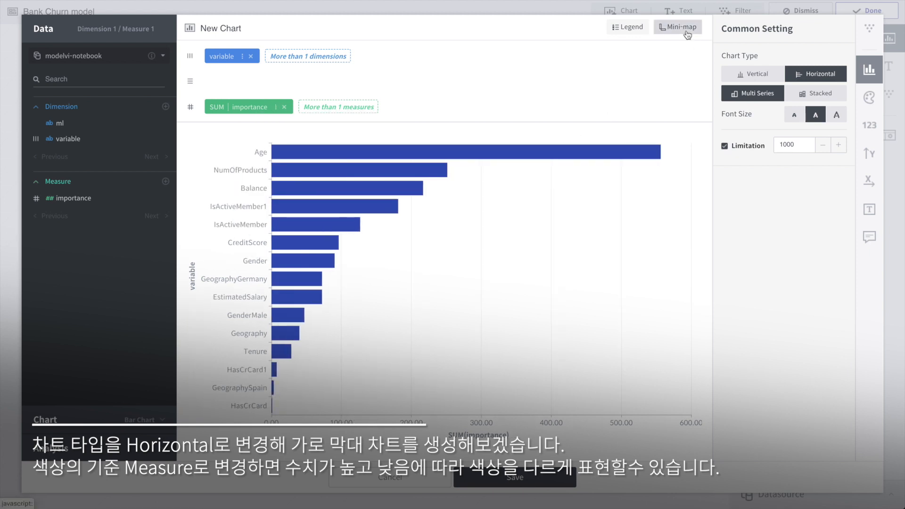
left_click(869, 98)
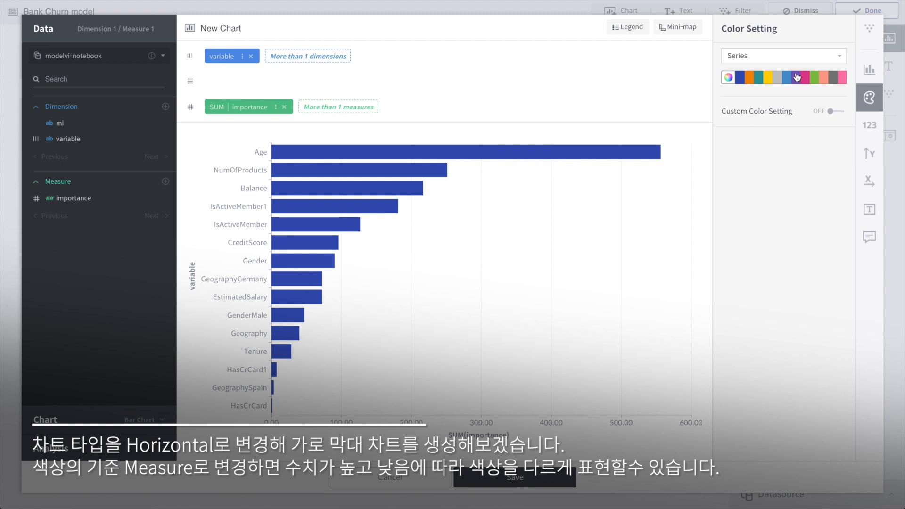
left_click(796, 57)
left_click(754, 103)
left_click(772, 83)
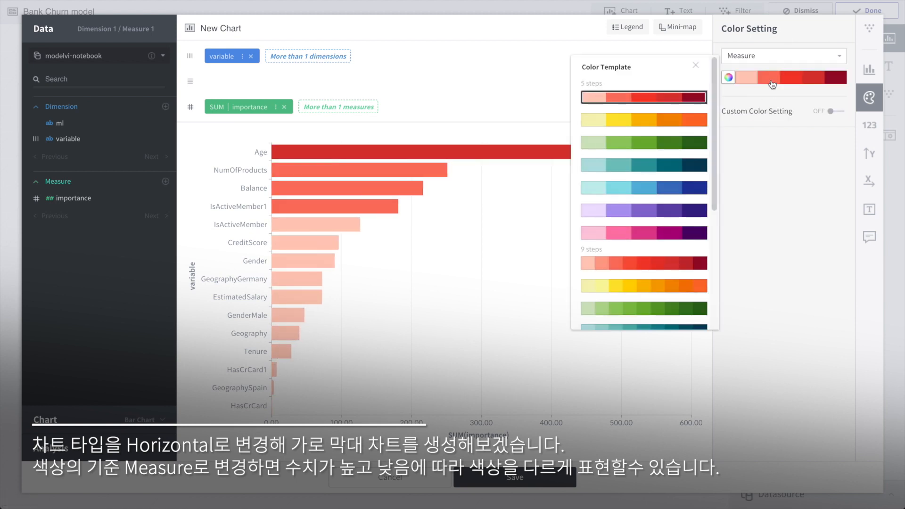
left_click(659, 210)
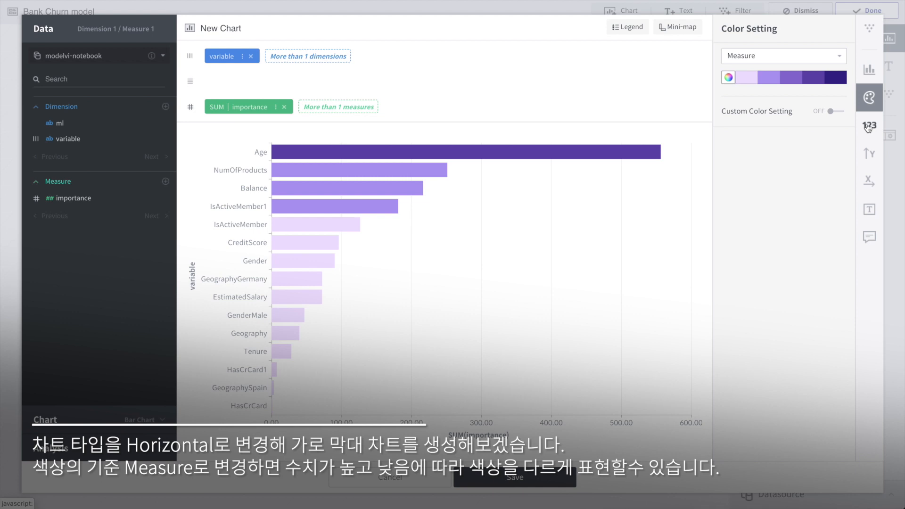
Hide the Y axis title and set the X axis title to Variable Importance
left_click(869, 153)
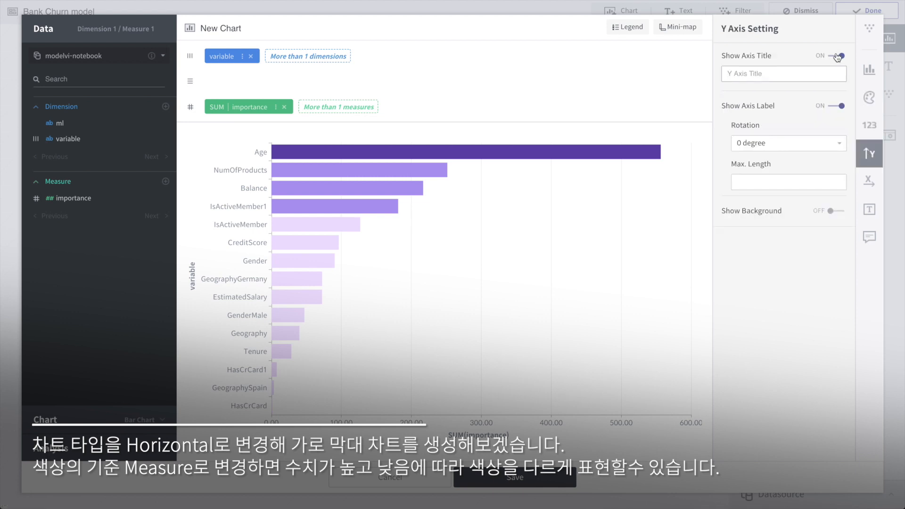
left_click(837, 56)
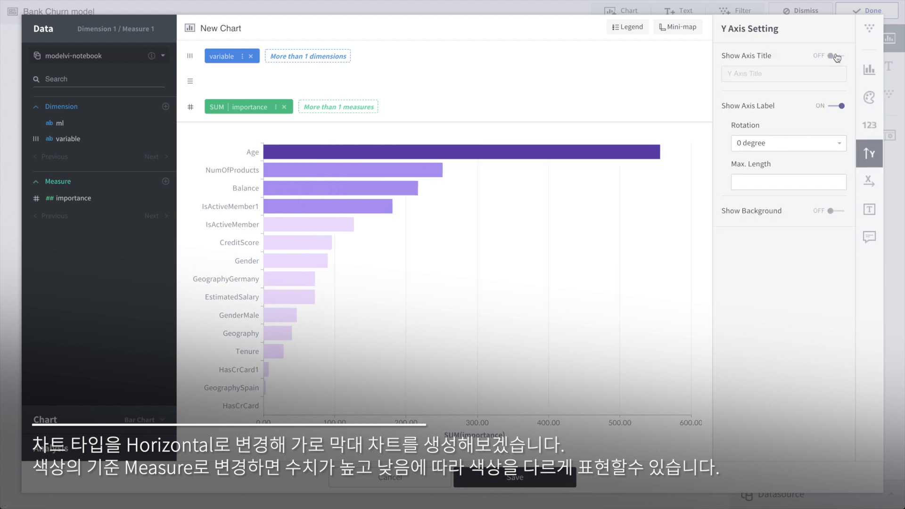
left_click(870, 182)
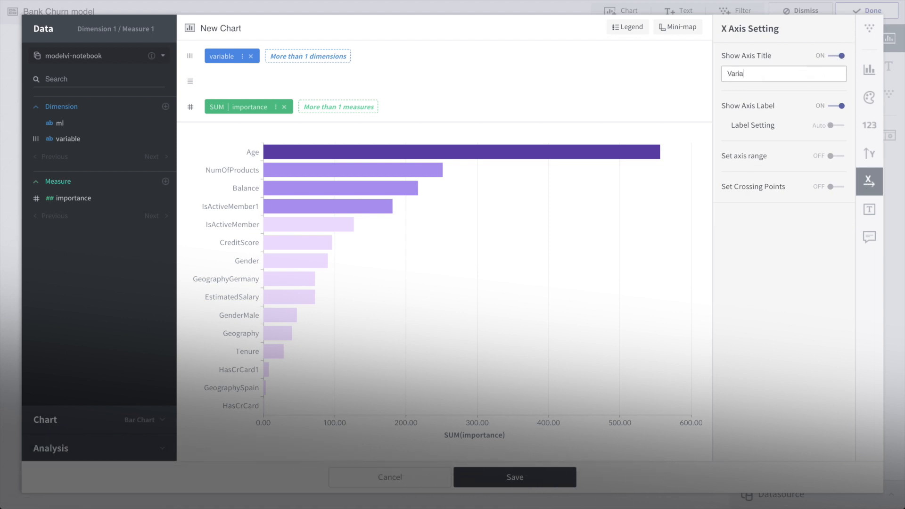
type("ce")
Turn on data labels for the bars, showing only the category value
left_click(869, 210)
left_click(839, 56)
left_click(783, 96)
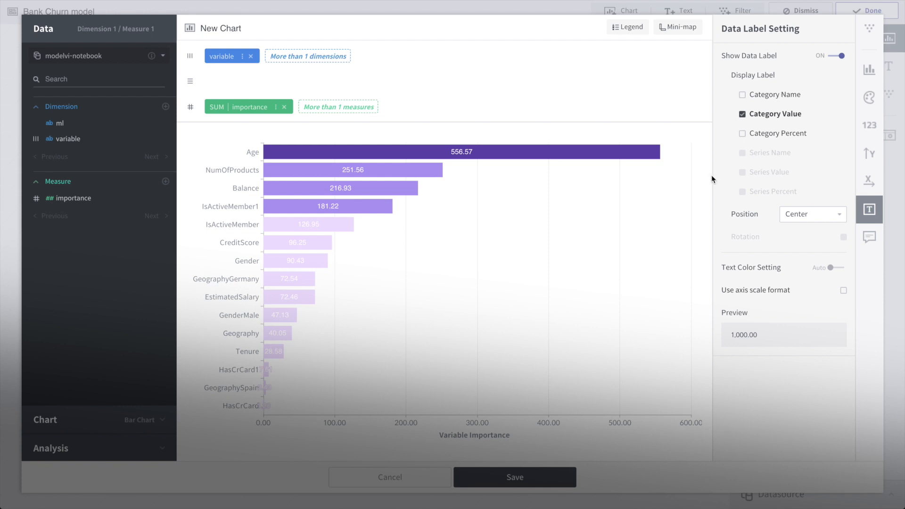
Name the chart Variable Importance of Model and save it
left_click(233, 28)
type("Variable Importance of Model")
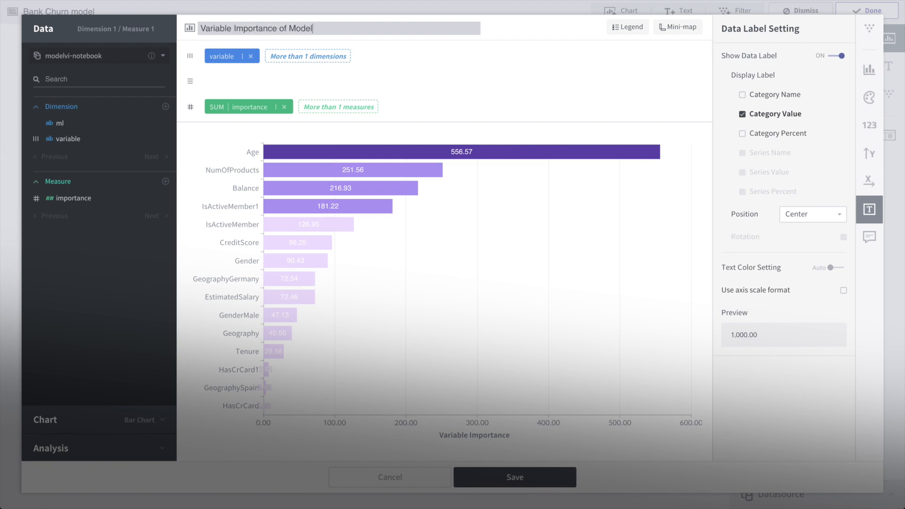
key("Return")
left_click(508, 470)
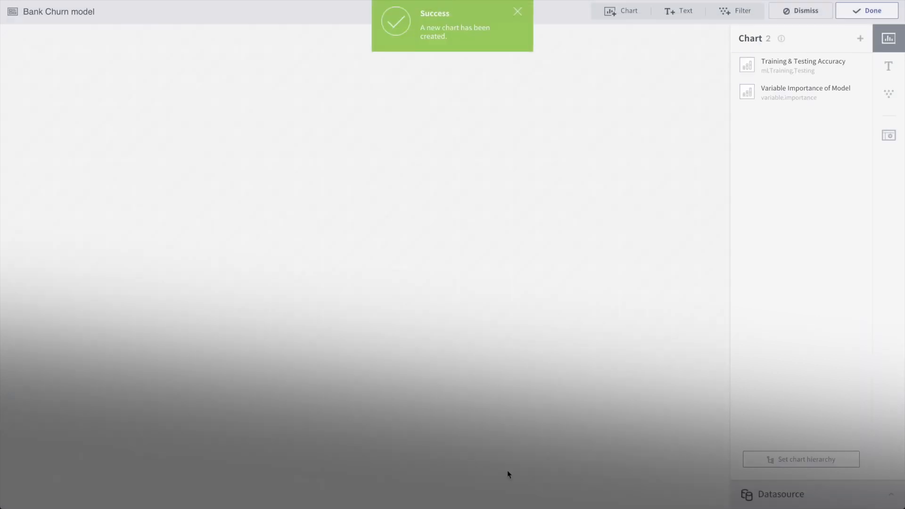
Create a text table from the Modelinfo-notebook datasource with pred as column, actual as row and freq as measure
left_click(860, 37)
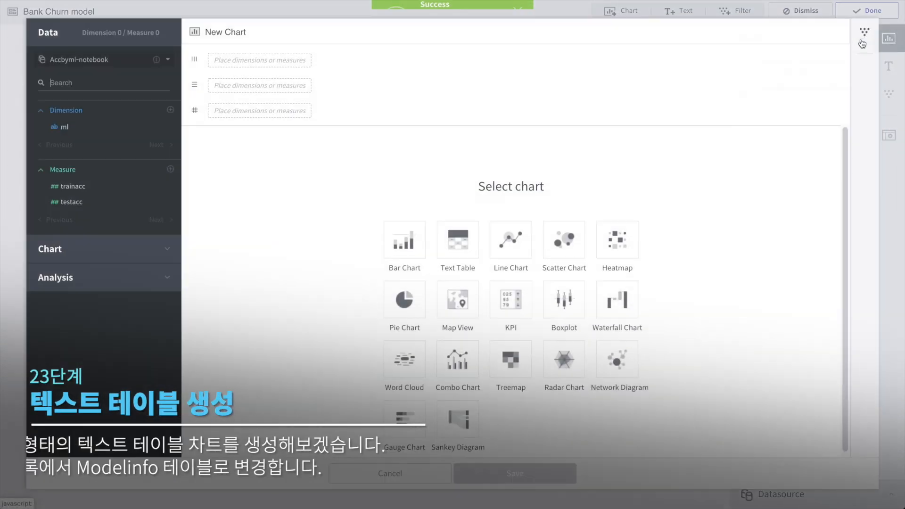
left_click(91, 56)
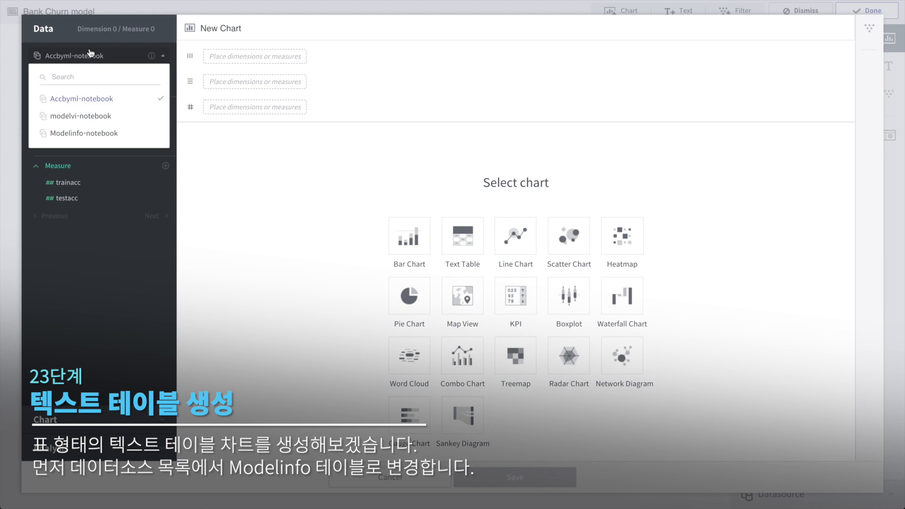
left_click(87, 133)
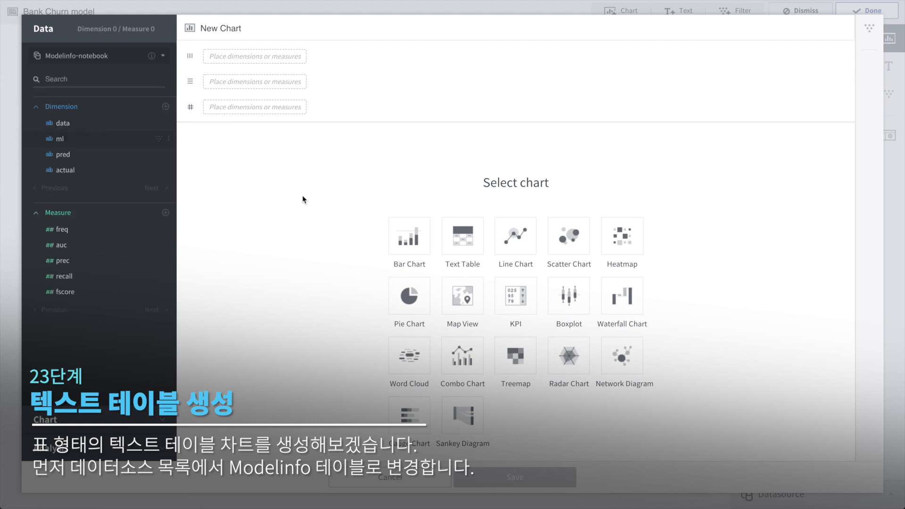
left_click(462, 236)
left_click_drag(55, 158, 249, 56)
left_click_drag(57, 173, 238, 84)
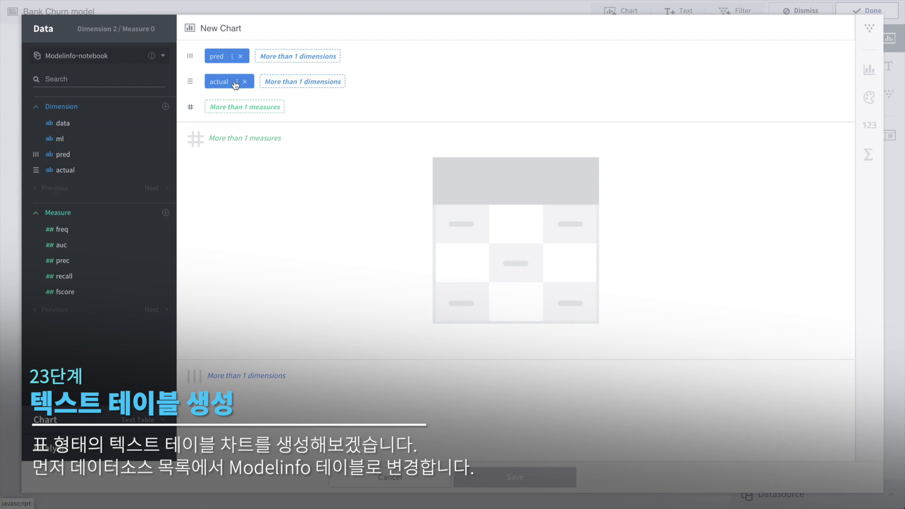
left_click(61, 229)
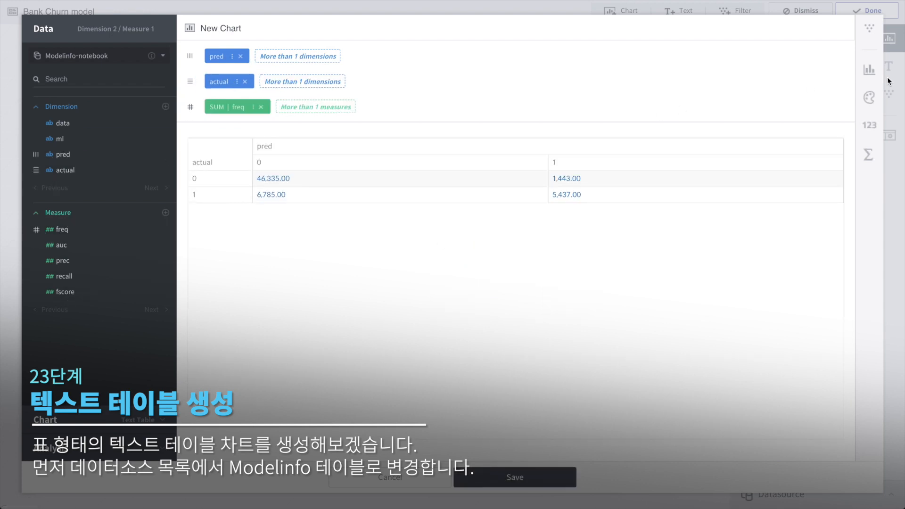
Center the table header text horizontally and set its font size to large
left_click(870, 69)
left_click(817, 150)
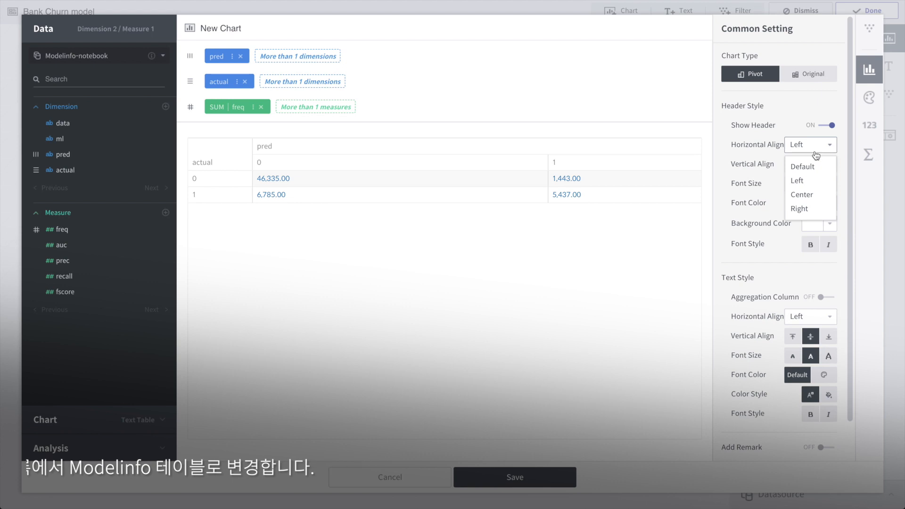
left_click(803, 194)
left_click(829, 184)
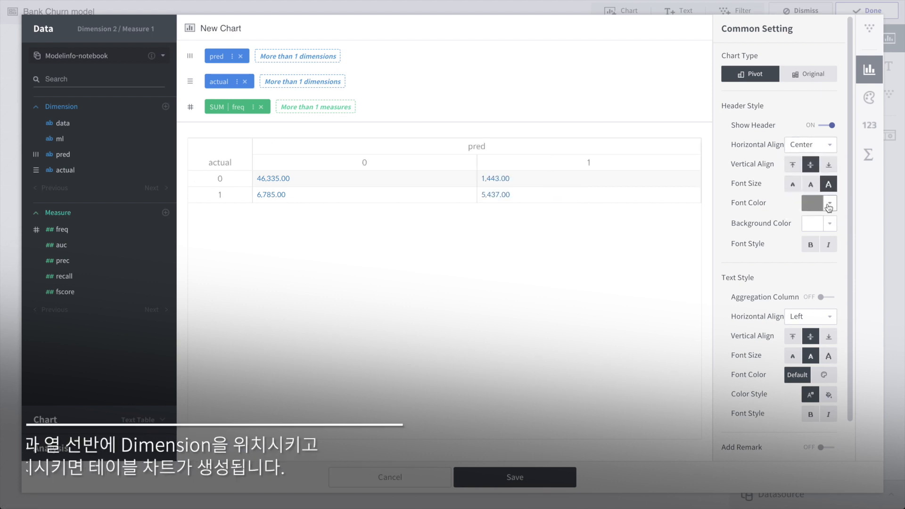
Set the table header's font color to white and its background color to light sky blue
left_click(829, 224)
left_click(777, 335)
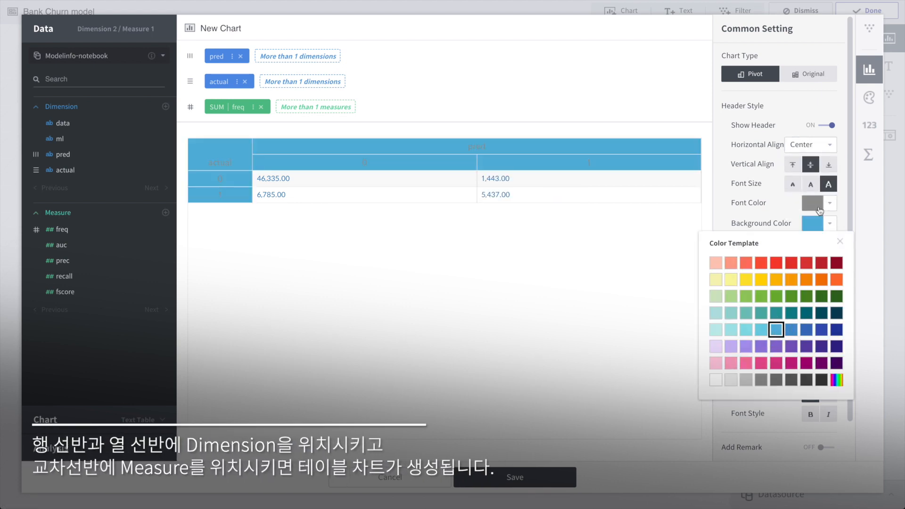
left_click(815, 203)
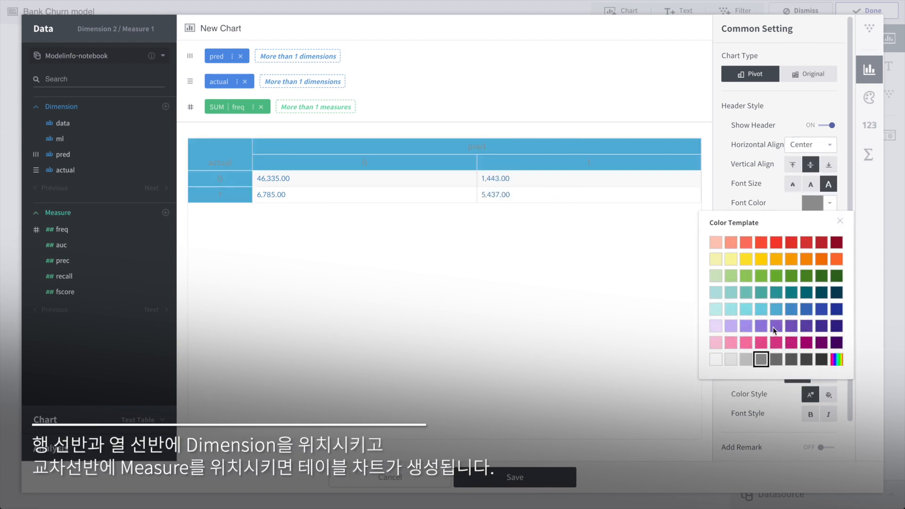
left_click(716, 360)
left_click(765, 194)
left_click(813, 224)
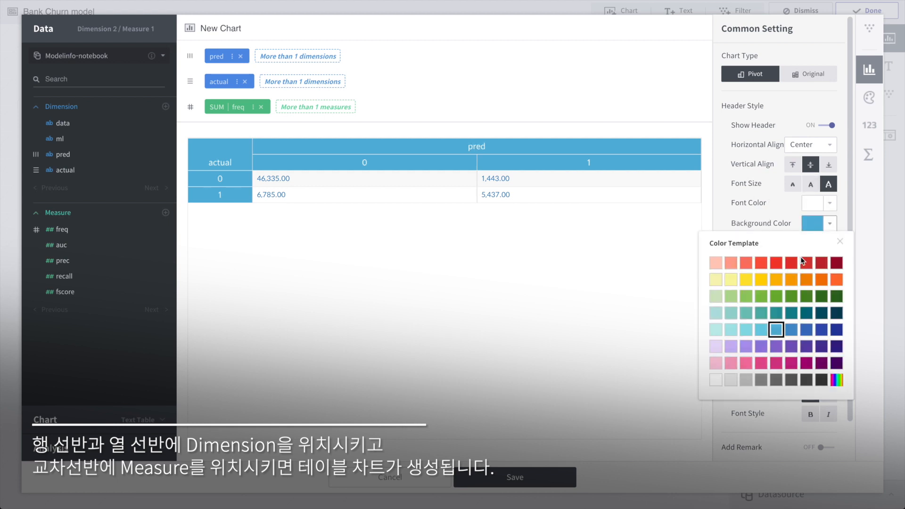
left_click(761, 330)
left_click(741, 210)
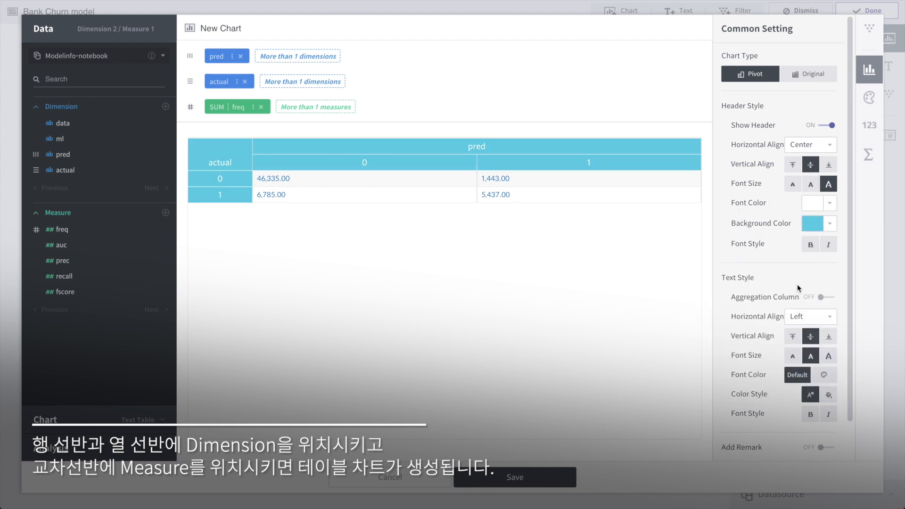
Make the header text bold and center the table's body text horizontally
left_click(810, 245)
left_click(810, 317)
left_click(810, 366)
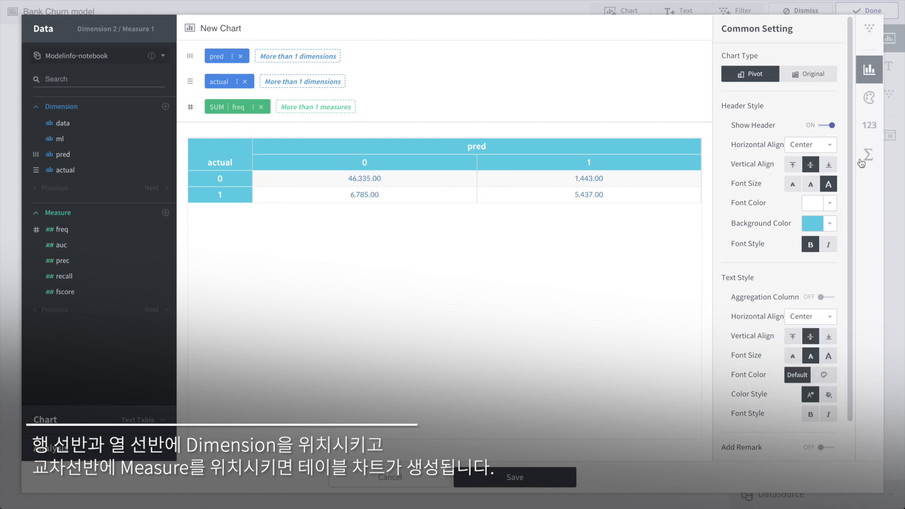
Reduce the table's number format to zero decimal places
left_click(870, 127)
left_click(822, 112)
left_click(822, 112)
Add a calculated Sum row labelled Total, centered and bold, and save the table chart
left_click(877, 158)
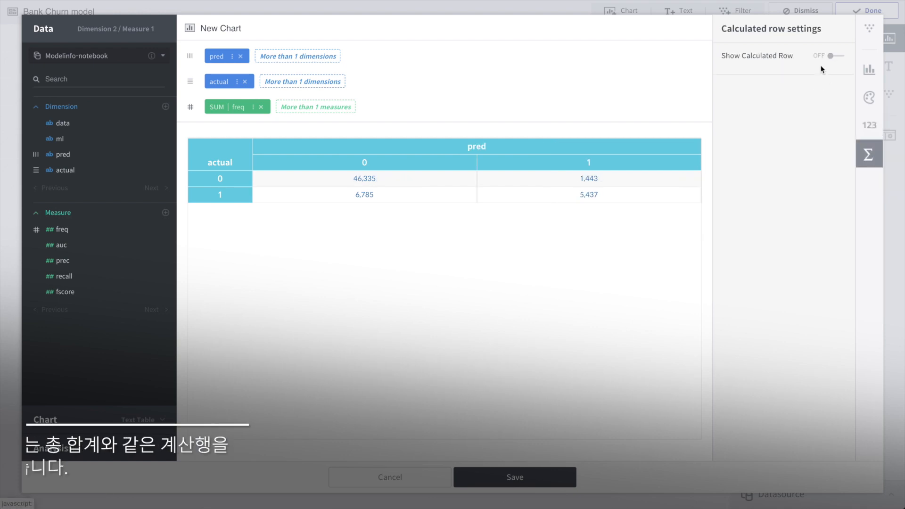
left_click(838, 55)
left_click(816, 75)
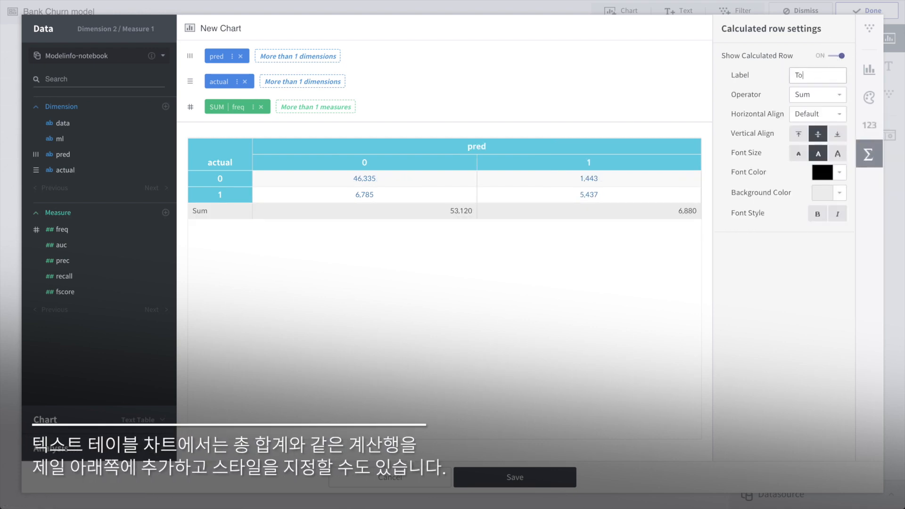
left_click(814, 117)
left_click(816, 164)
left_click(818, 215)
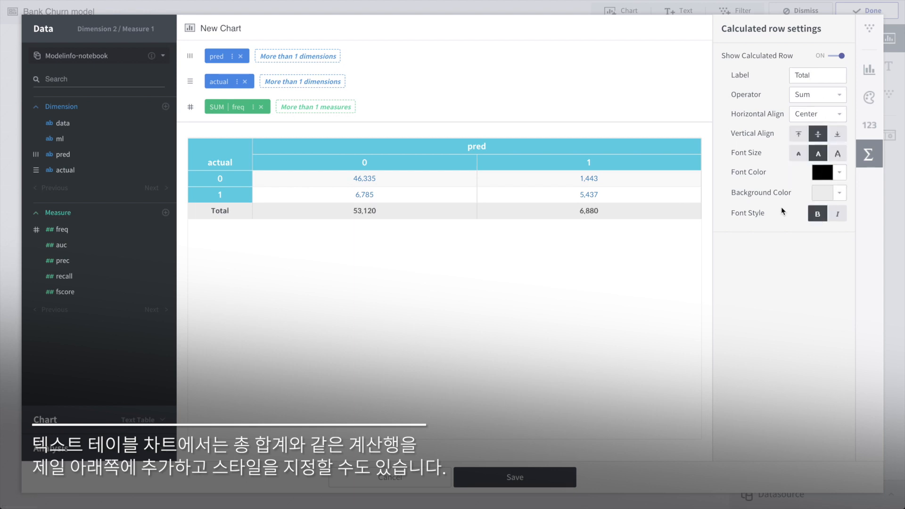
left_click(522, 481)
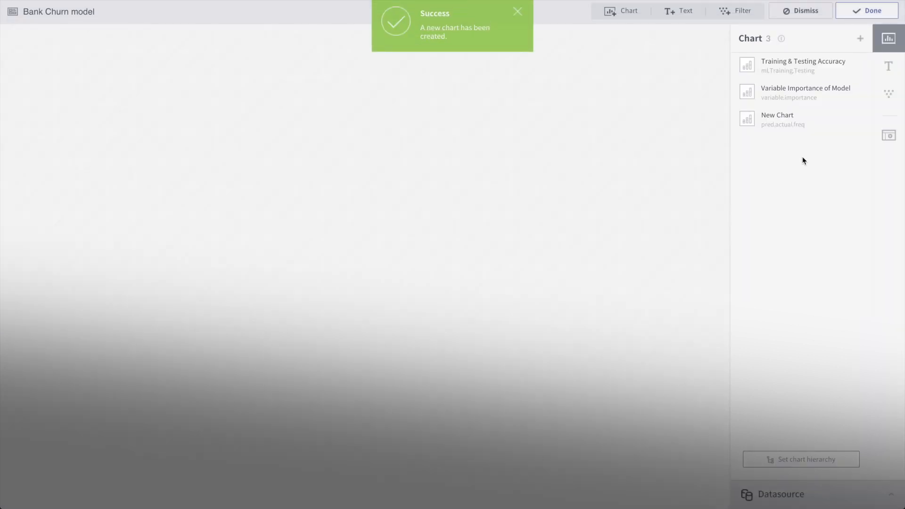
Create a KPI chart from the Modelinfo-notebook datasource with auc, prec, recall and fscore as measures
left_click(861, 40)
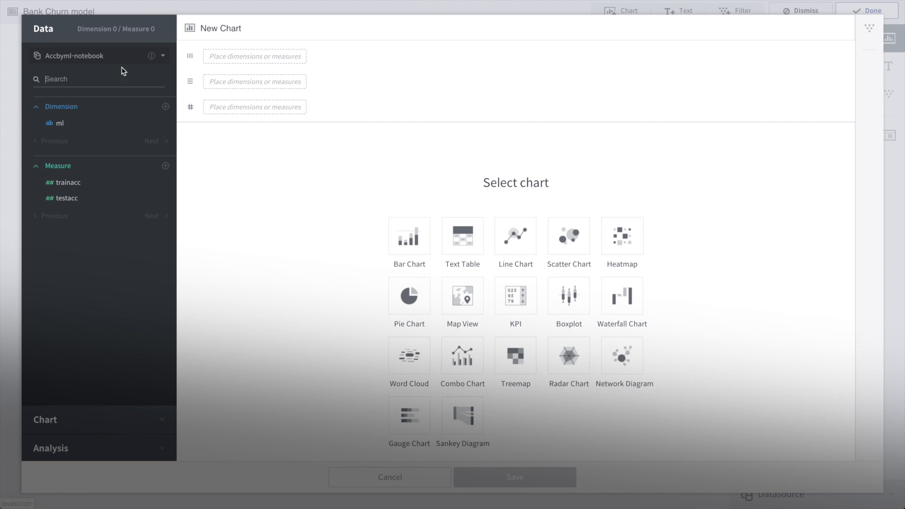
left_click(92, 56)
left_click(89, 136)
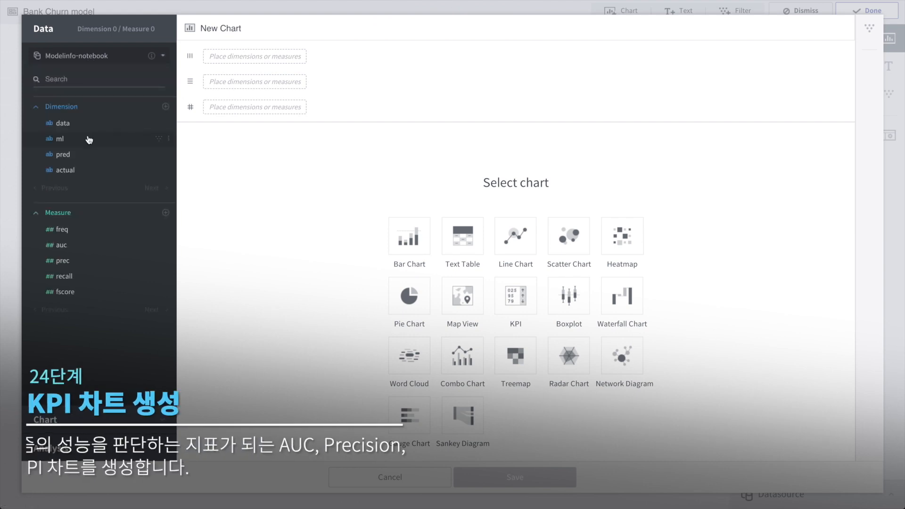
left_click(70, 246)
left_click(68, 263)
left_click(67, 281)
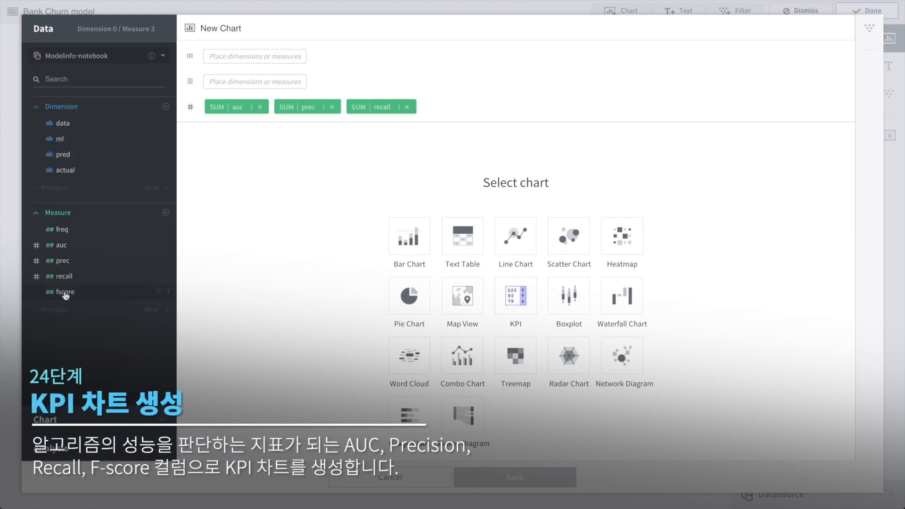
left_click(64, 293)
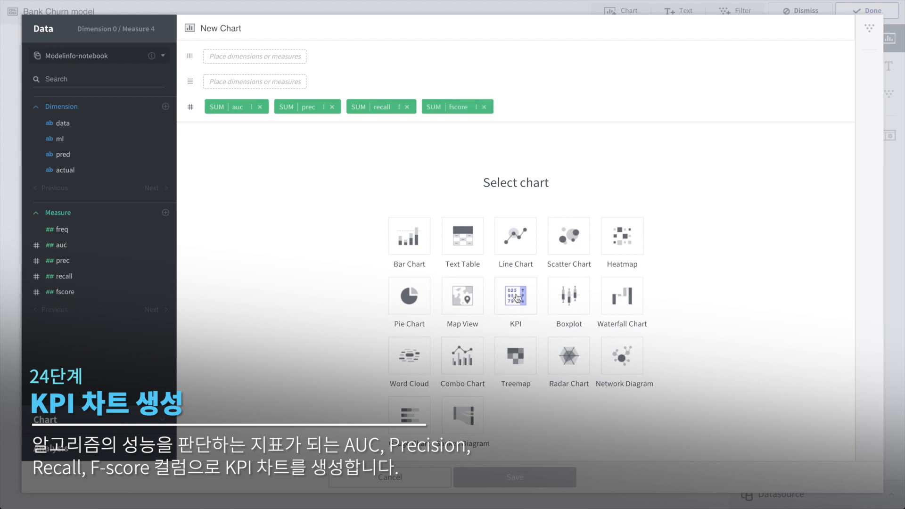
left_click(519, 301)
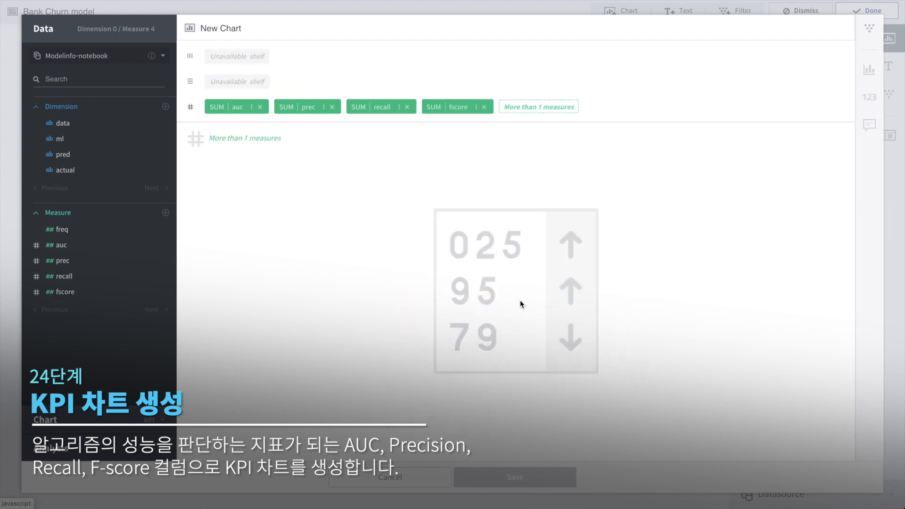
Give the auc and prec measures the chart aliases AUC and Precision
left_click(253, 107)
mouse_move(340, 164)
left_click(405, 162)
type("AUC")
key("Return")
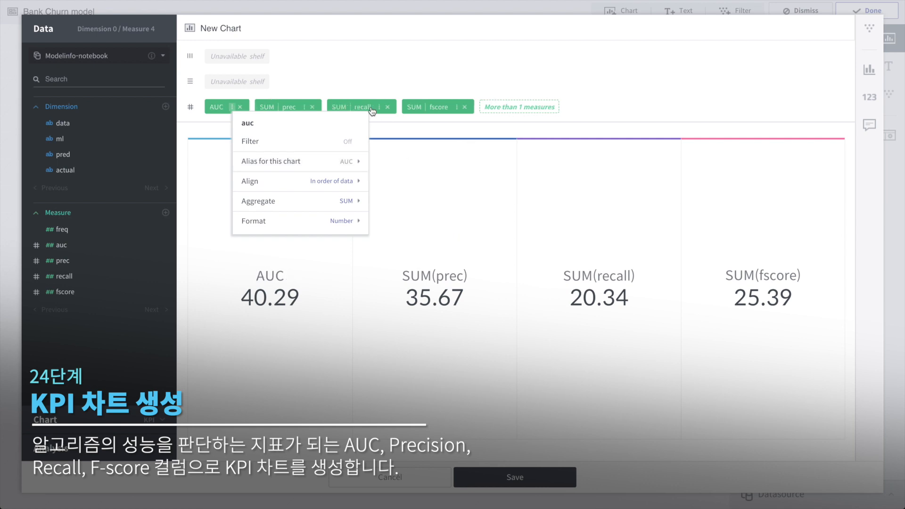
left_click(304, 107)
mouse_move(393, 159)
left_click(459, 160)
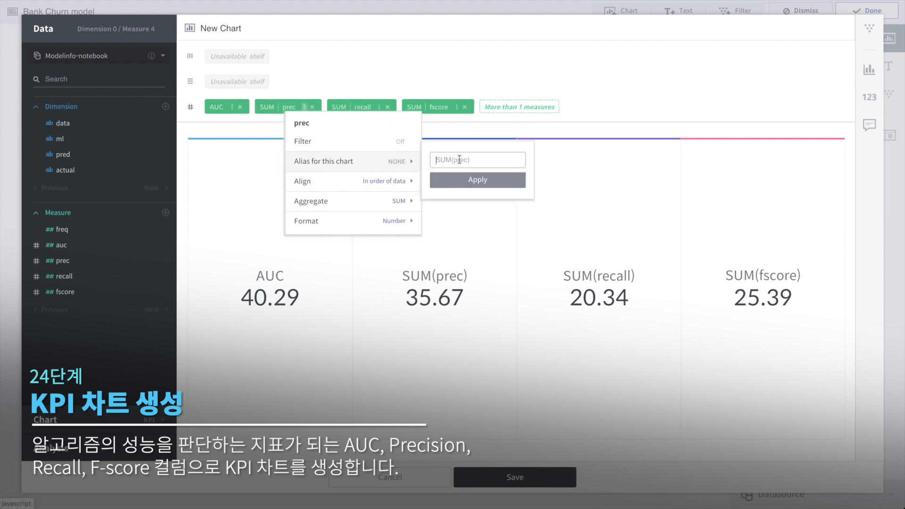
left_click(478, 180)
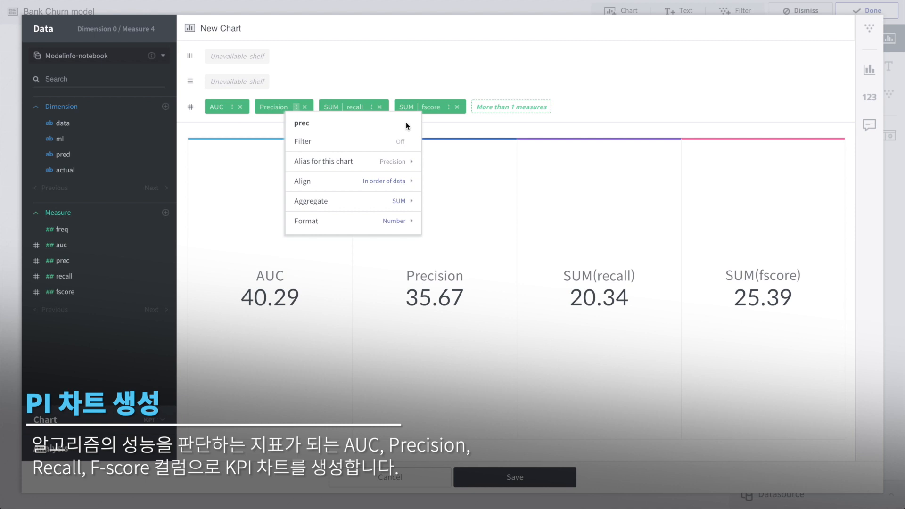
Give the recall and fscore measures the chart aliases Recall and F-score
left_click(373, 107)
mouse_move(458, 163)
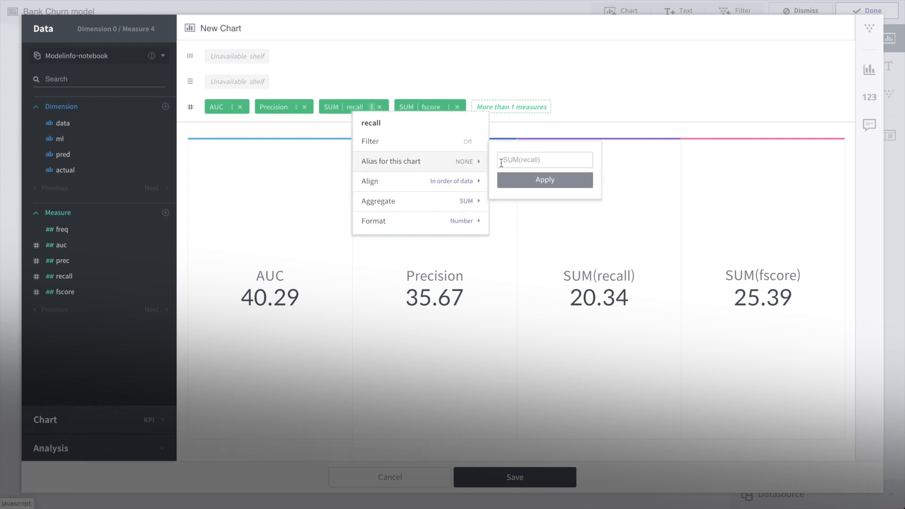
type("Recall")
key("Return")
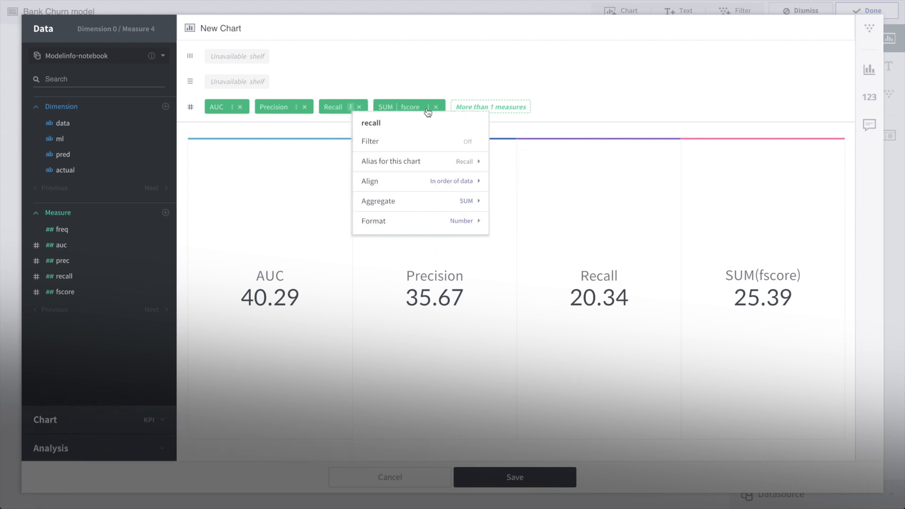
left_click(429, 107)
mouse_move(524, 161)
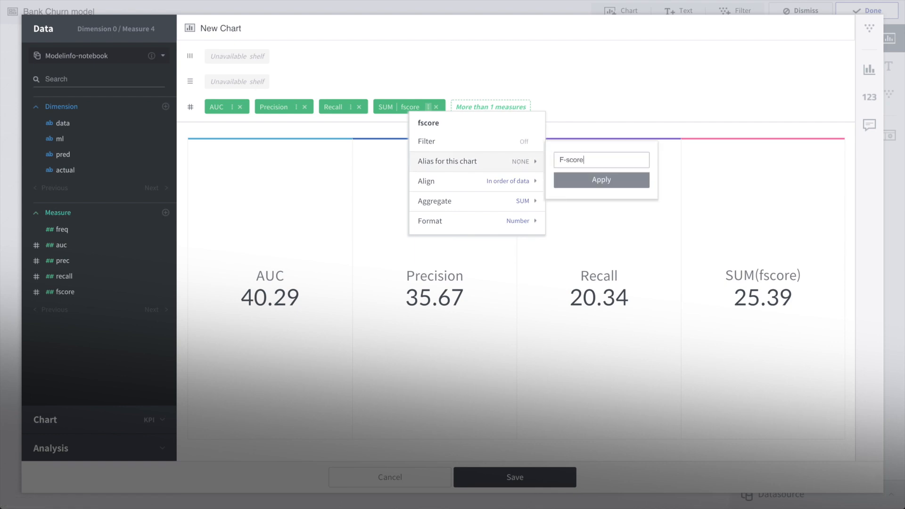
key("Return")
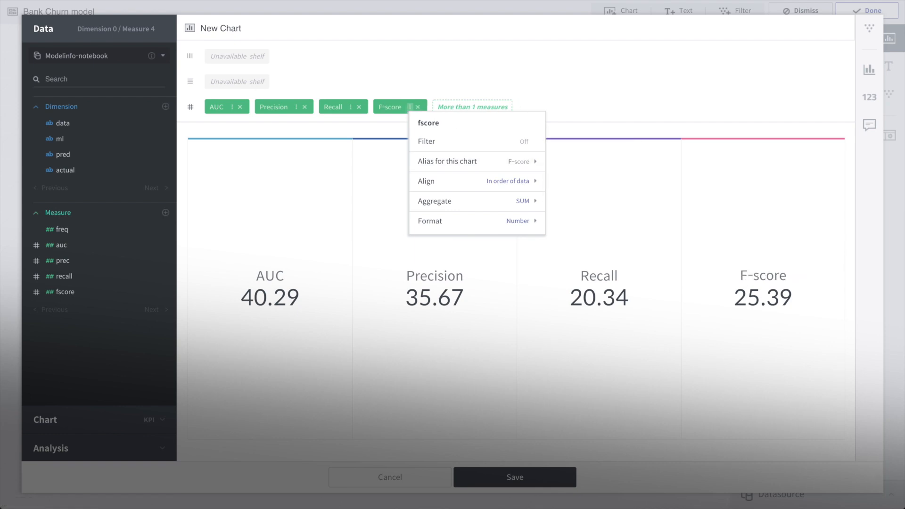
Change the aggregate of the AUC and Precision measures to AVG
left_click(233, 108)
mouse_move(314, 202)
left_click(372, 203)
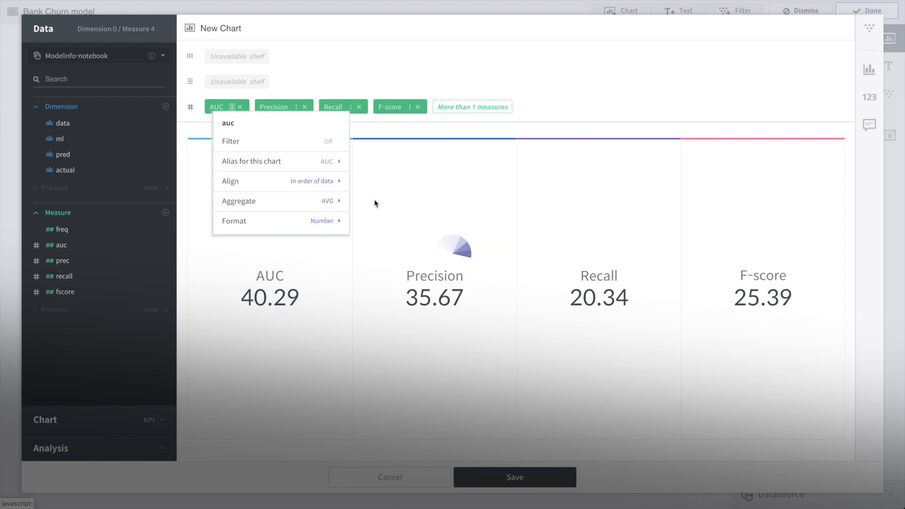
left_click(296, 107)
mouse_move(384, 202)
left_click(437, 204)
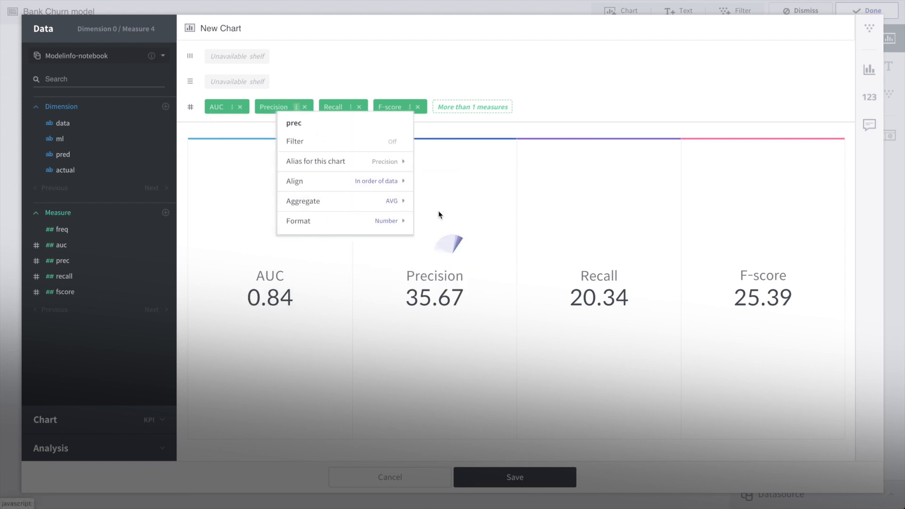
Change the aggregate of the Recall and F-score measures to AVG and save the KPI chart
left_click(351, 107)
mouse_move(441, 202)
left_click(491, 204)
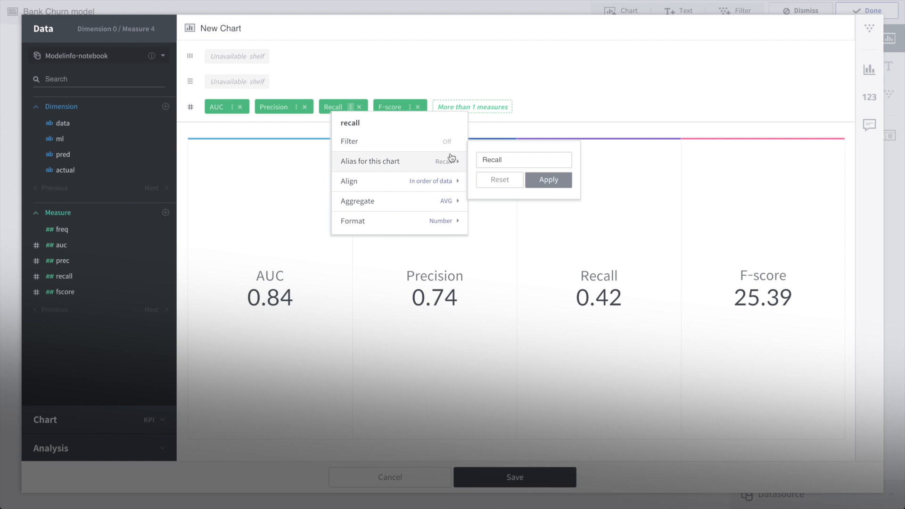
left_click(409, 108)
mouse_move(507, 203)
left_click(561, 211)
left_click(605, 102)
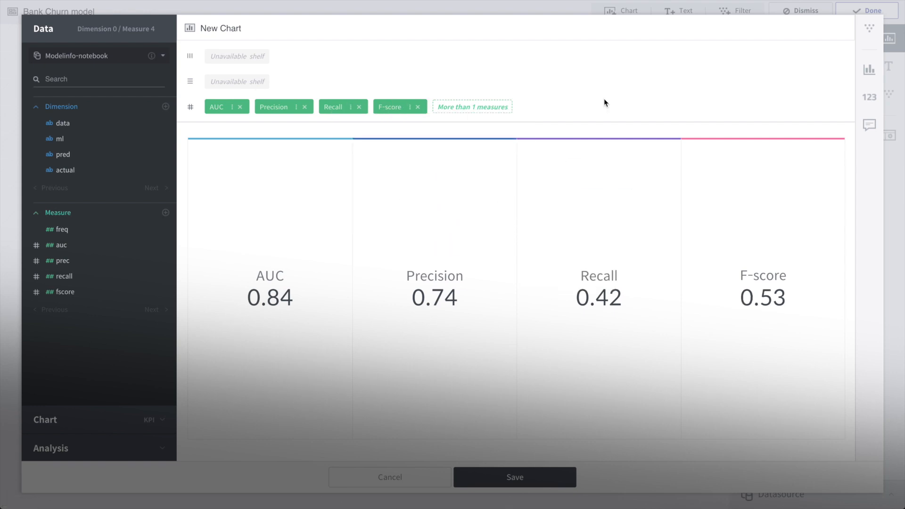
left_click(522, 479)
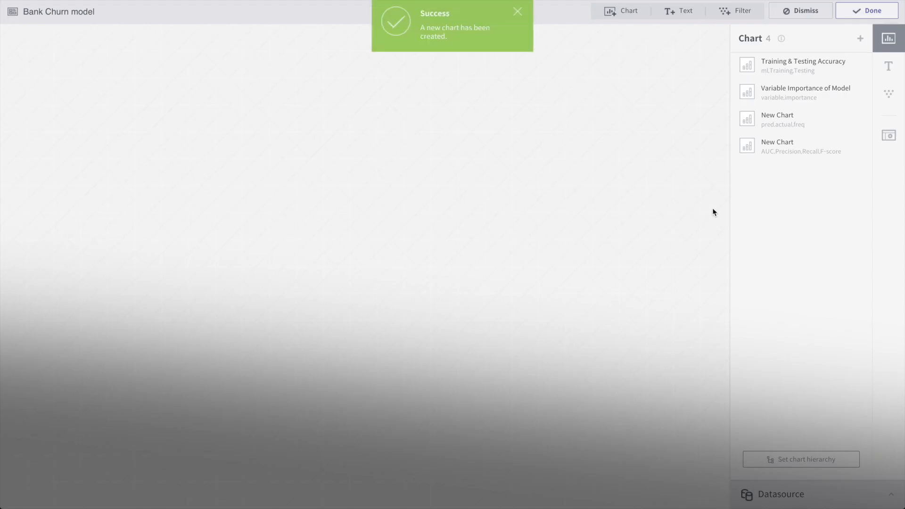
Place the Training & Testing Accuracy chart, the Variable Importance of Model chart and the pred/actual/freq table on the dashboard
left_click(787, 65)
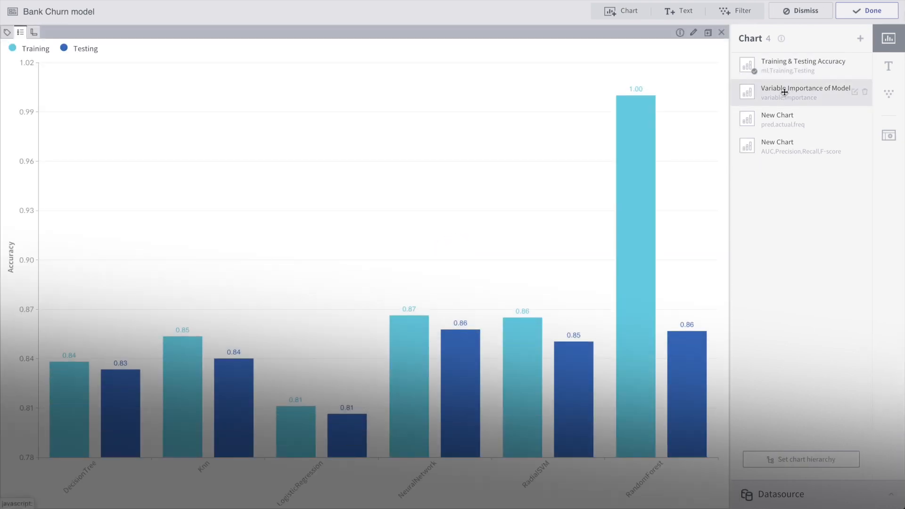
left_click(784, 92)
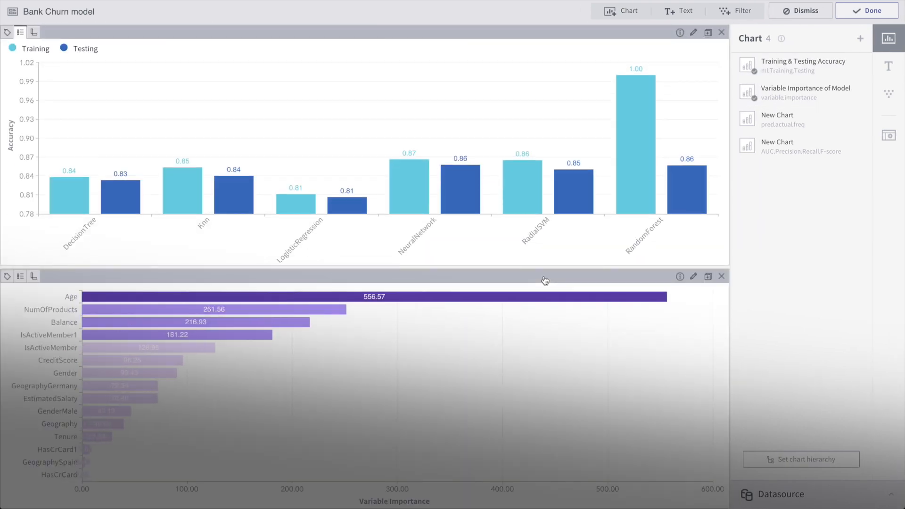
left_click(751, 124)
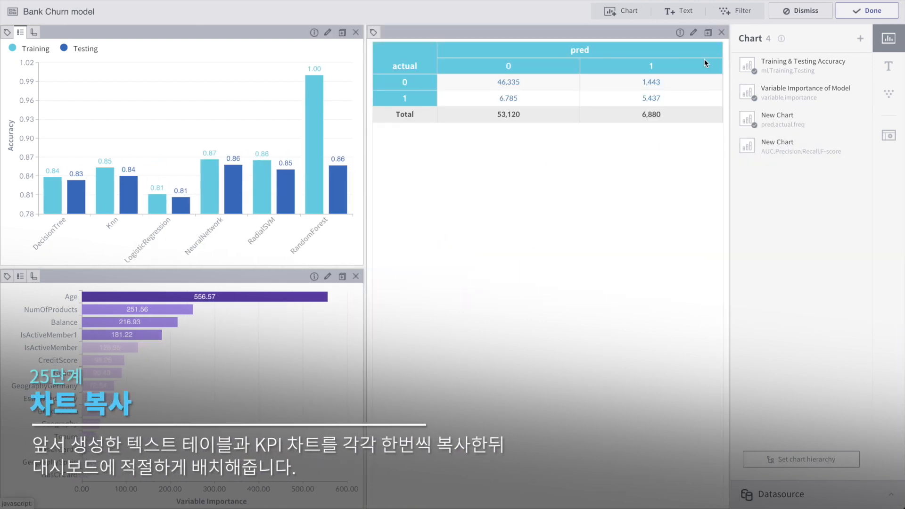
Place a copy of the pred/actual table below the original, and put the KPI chart and its copy beneath the two tables
left_click(709, 33)
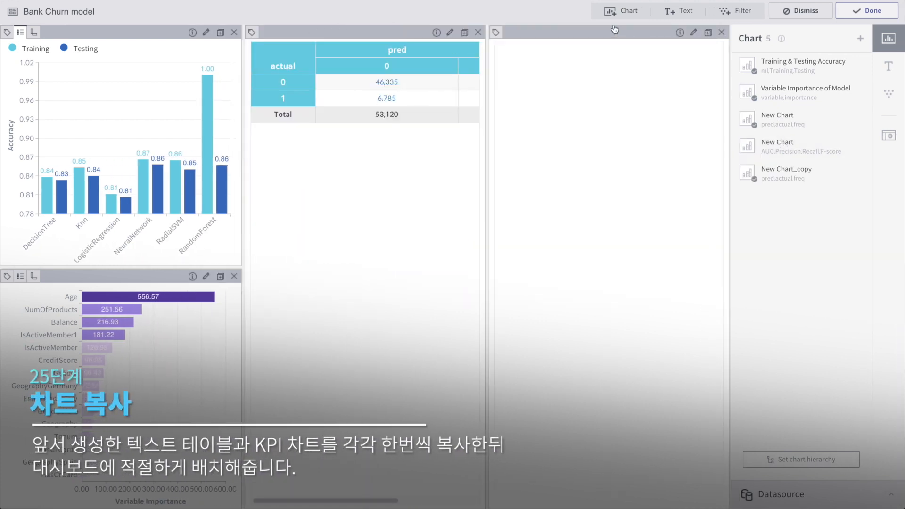
left_click_drag(616, 35, 523, 344)
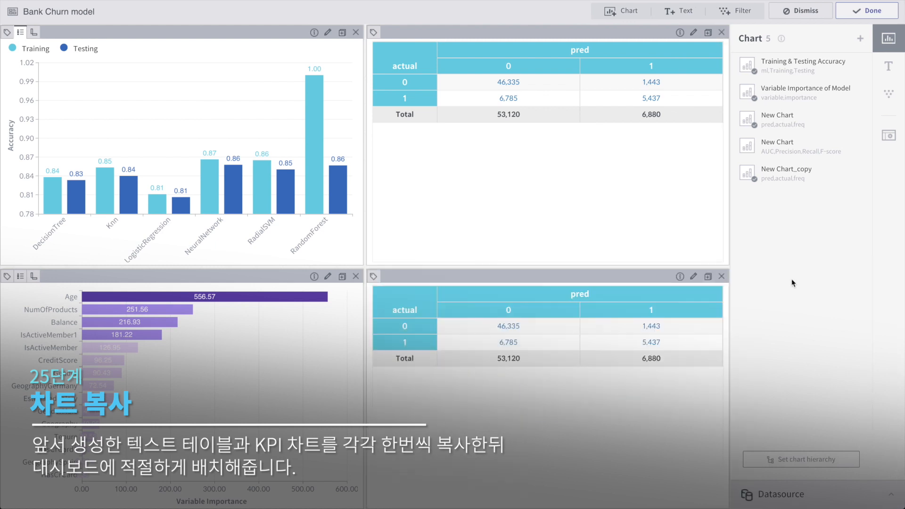
left_click_drag(792, 145, 613, 208)
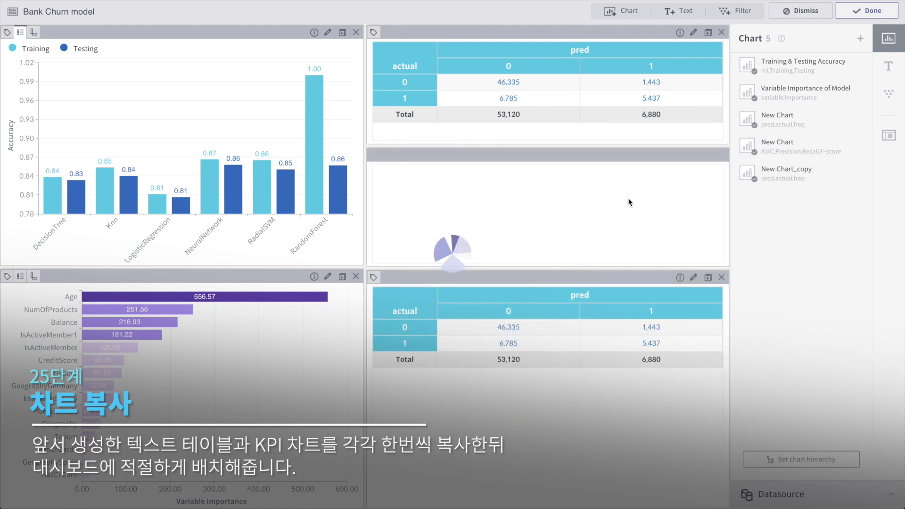
left_click(708, 156)
left_click_drag(632, 34, 549, 448)
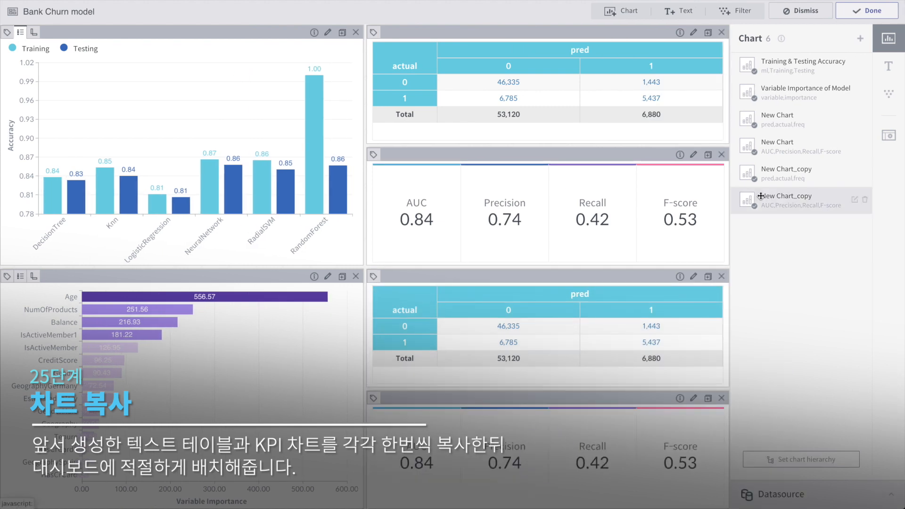
Add a chart filter on the data dimension to the upper pred/actual table, restrict it to train, and save the chart
left_click(546, 103)
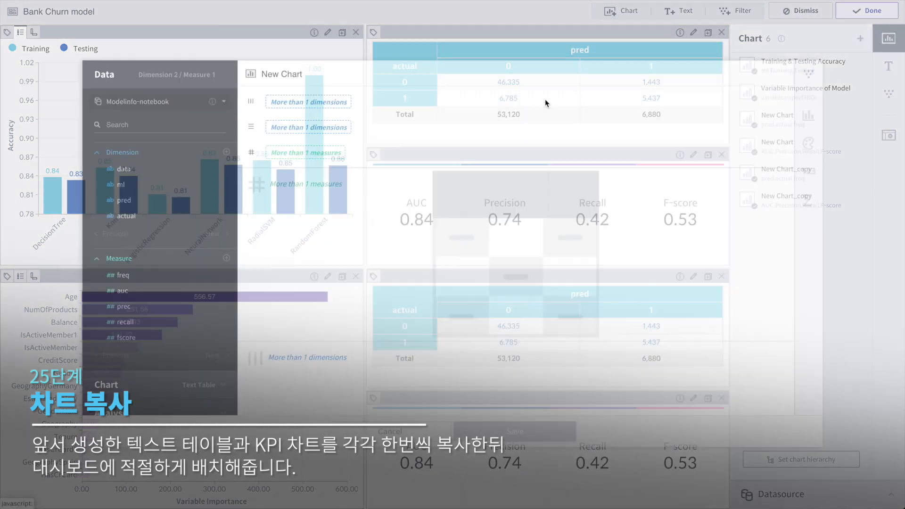
left_click(161, 123)
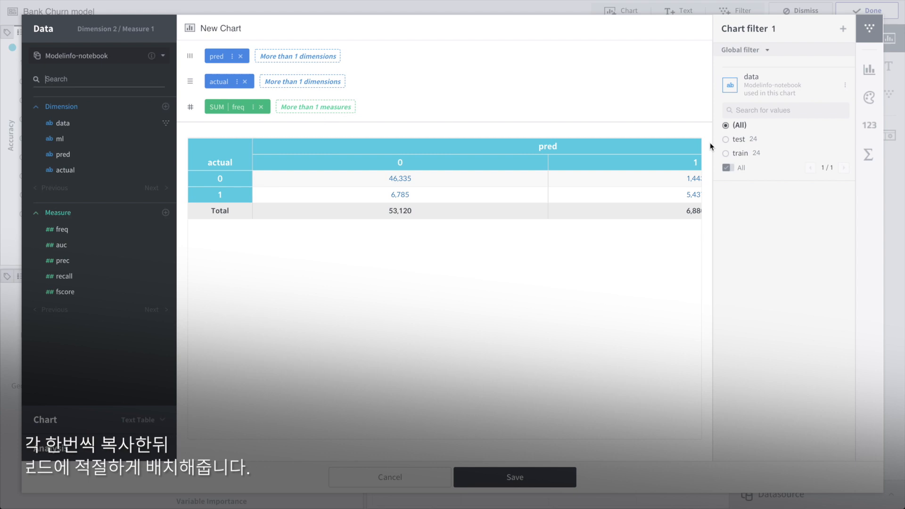
left_click(728, 153)
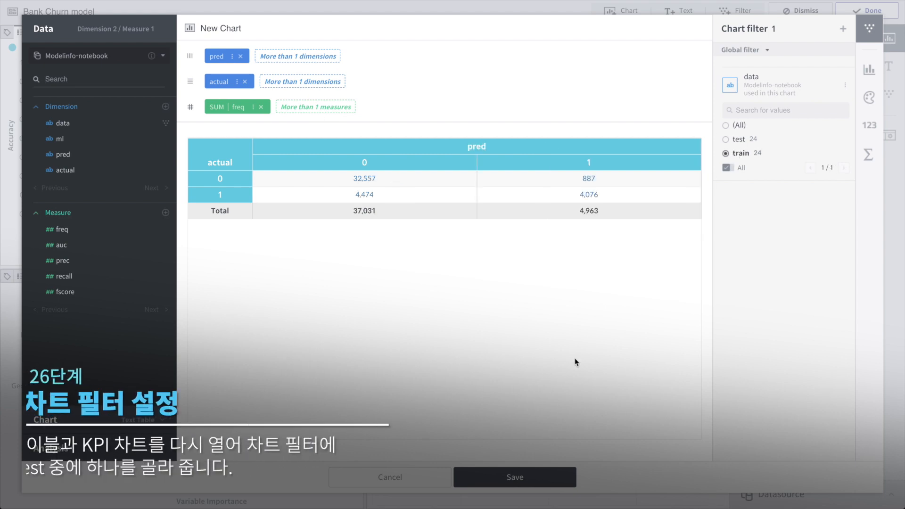
left_click(505, 477)
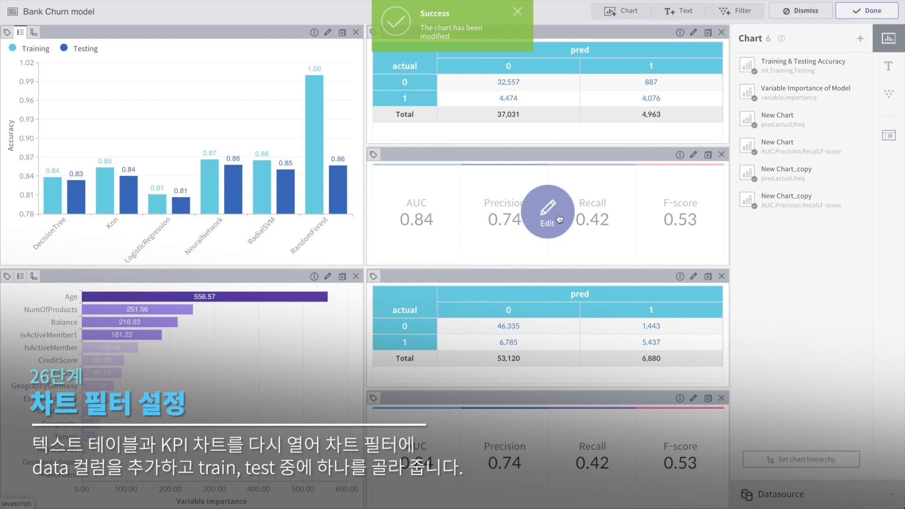
Add a data chart filter set to train to the upper KPI chart and save it
left_click(555, 220)
left_click(159, 124)
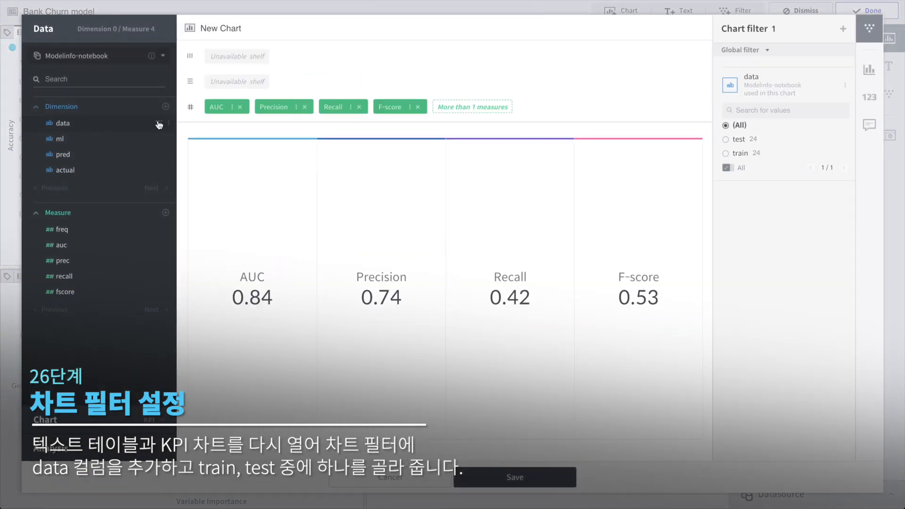
left_click(530, 478)
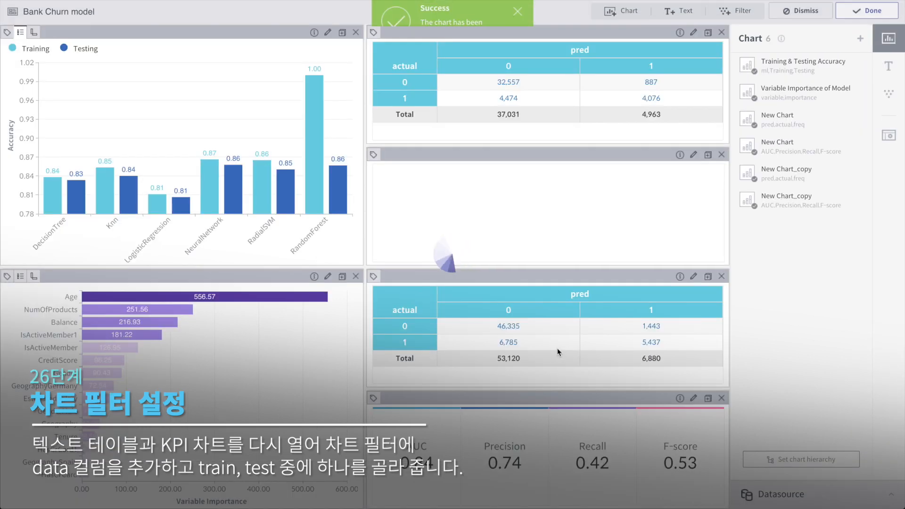
Add a chart filter on the data dimension to the copied pred/actual table and restrict it to test
left_click(542, 327)
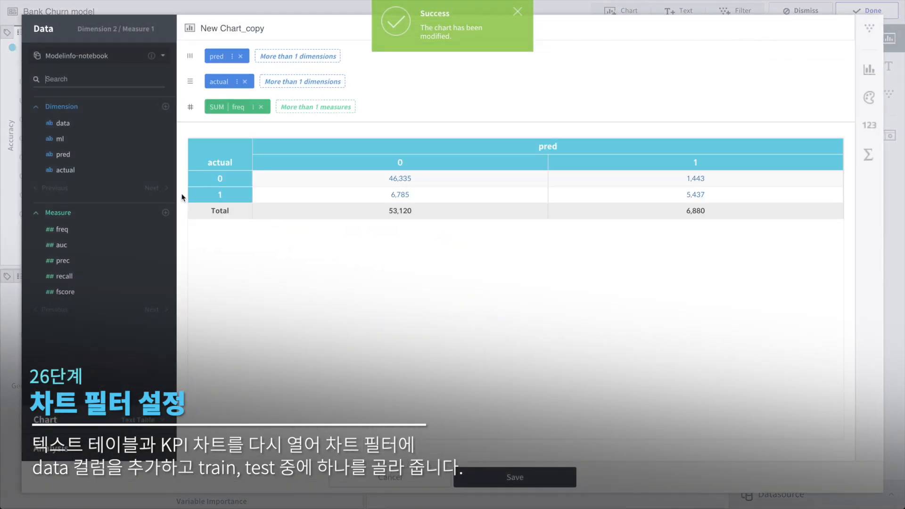
left_click(161, 123)
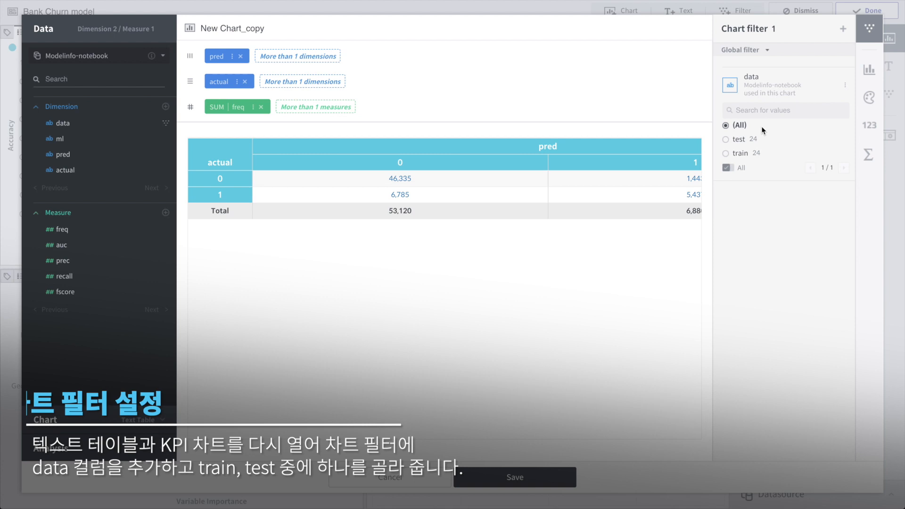
left_click(739, 140)
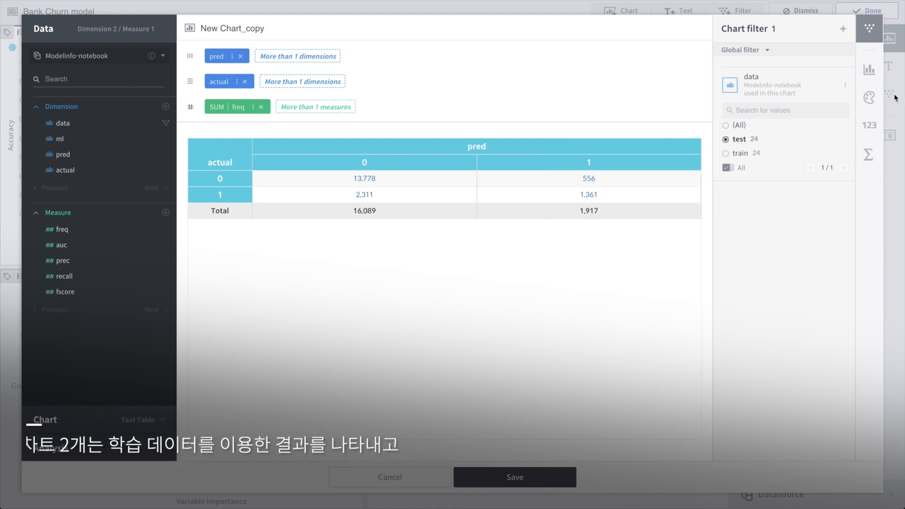
Change the copied table's header background color to medium blue and save the chart
left_click(868, 70)
left_click(812, 223)
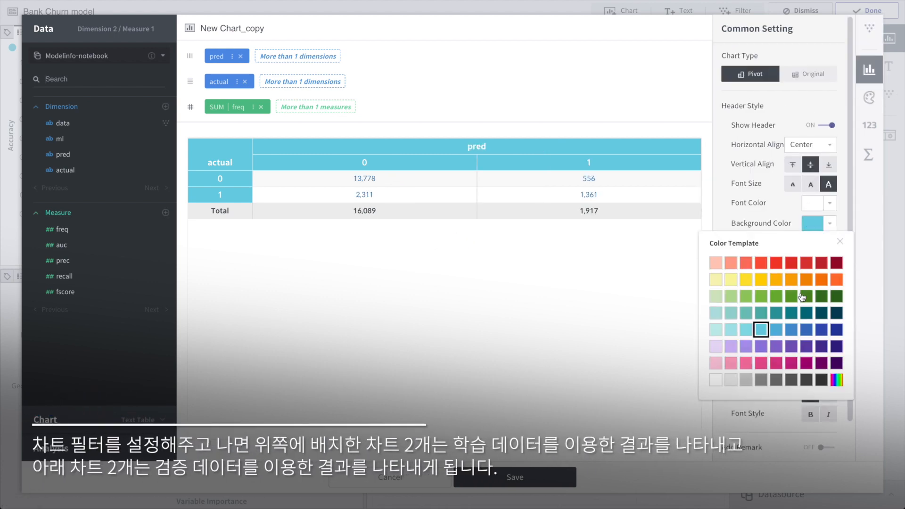
left_click(806, 329)
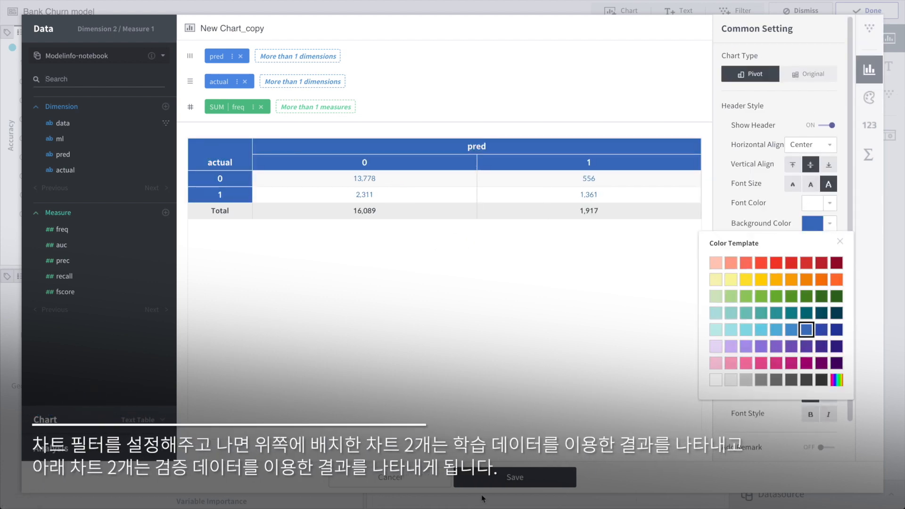
left_click(510, 477)
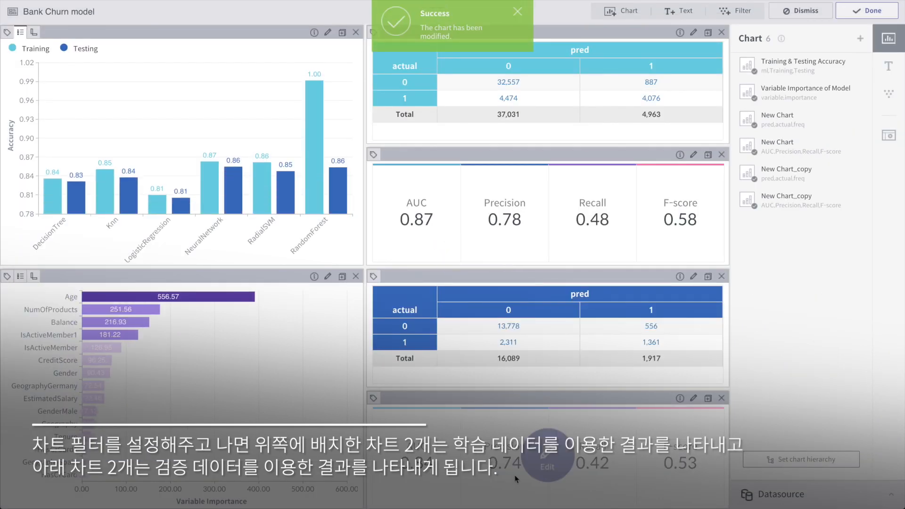
Add a data chart filter set to test to the copied KPI chart and save it
left_click(548, 460)
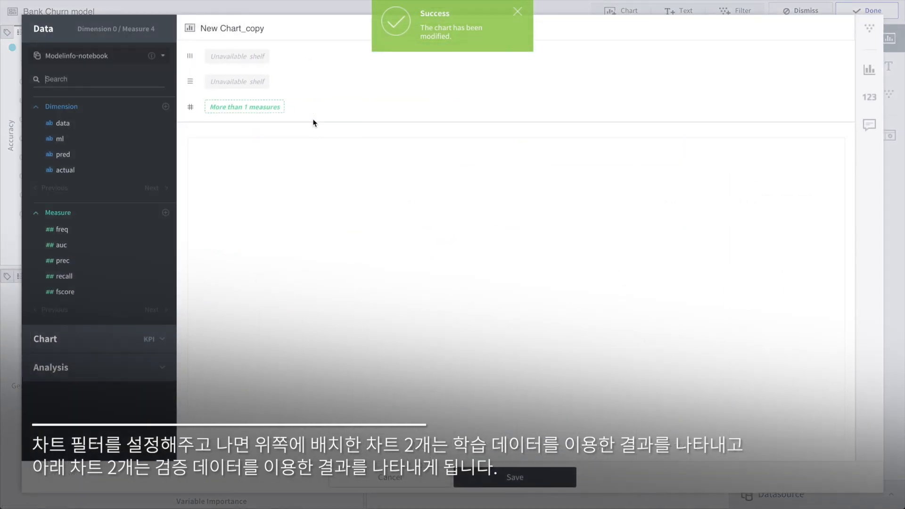
left_click(159, 123)
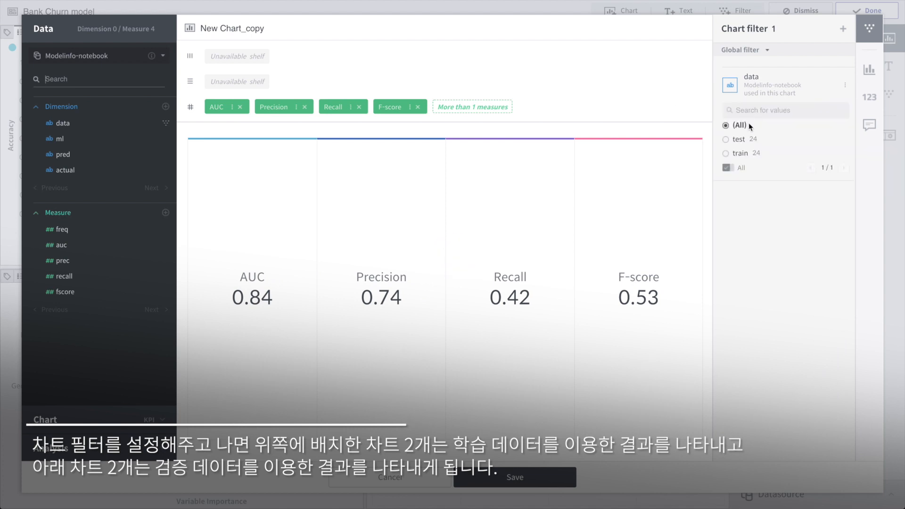
left_click(735, 141)
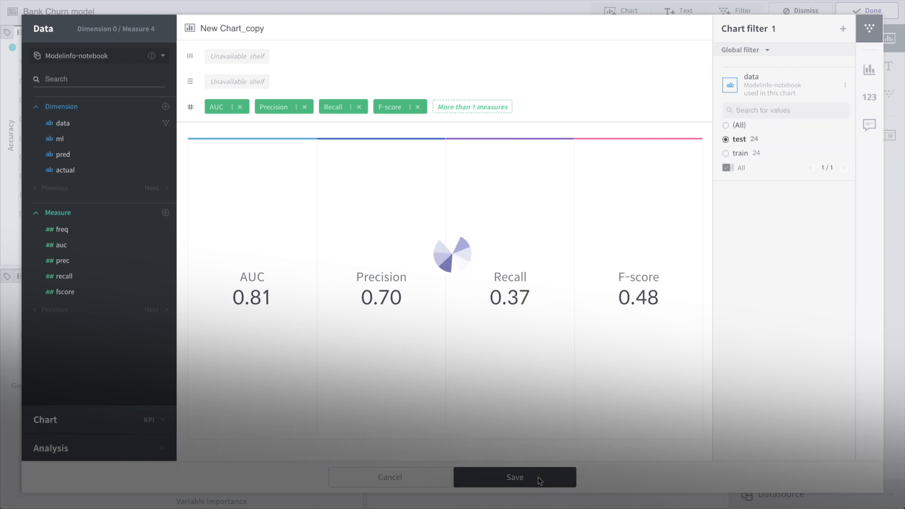
left_click(515, 478)
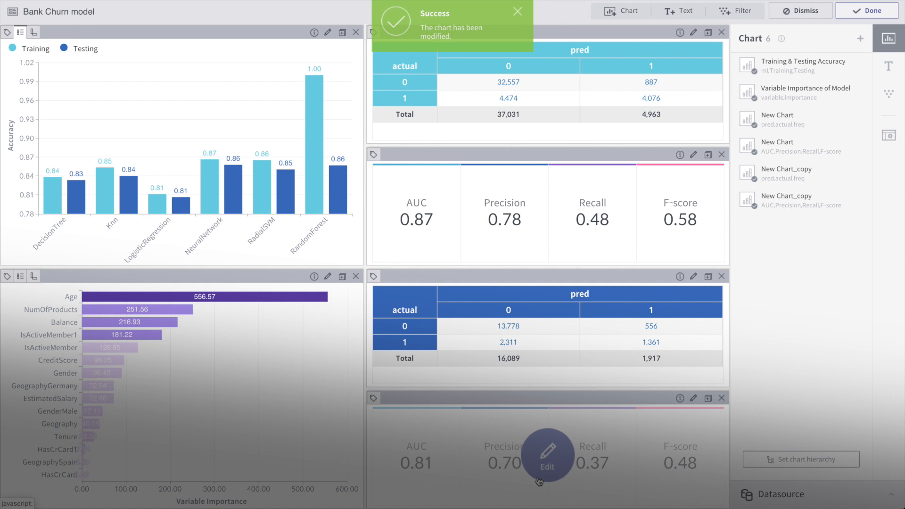
Create a text widget reading "Bank Churn Data Analysis" in font size 6 (24pt)
left_click(889, 70)
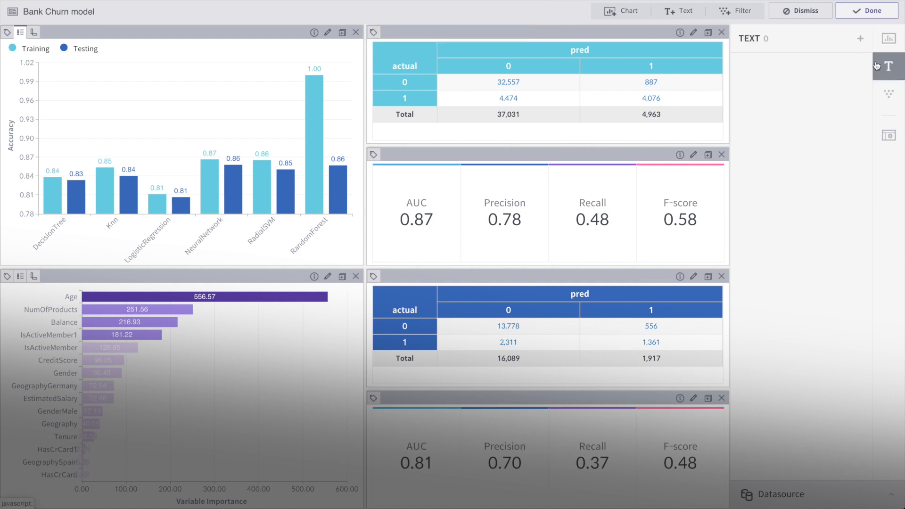
left_click(861, 40)
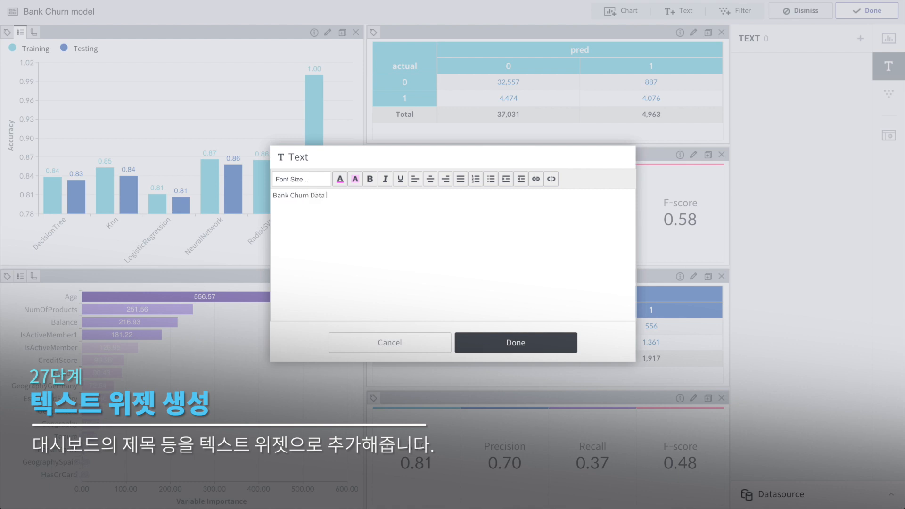
type("Bank Churn Data Analysis")
key("ctrl+a")
left_click(300, 179)
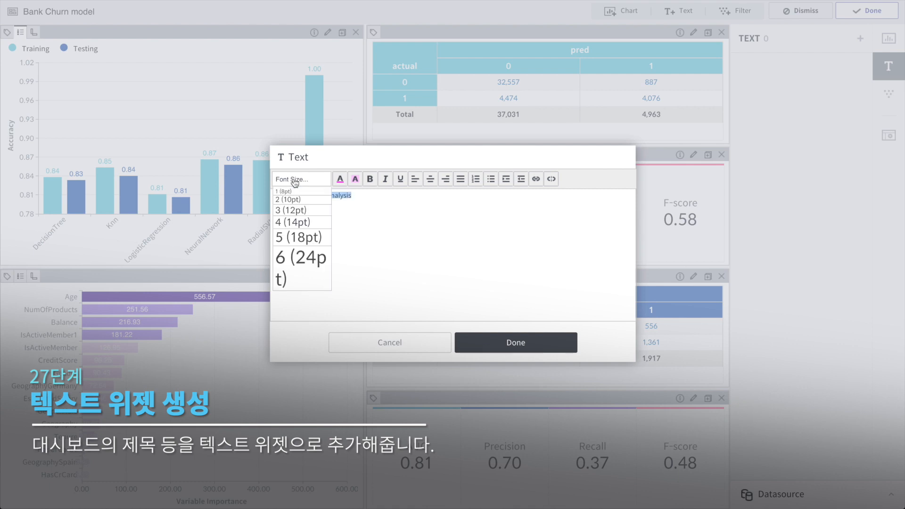
left_click(307, 264)
Give the title text a light gray highlight and place it as a short band above the Training & Testing Accuracy chart
left_click(355, 179)
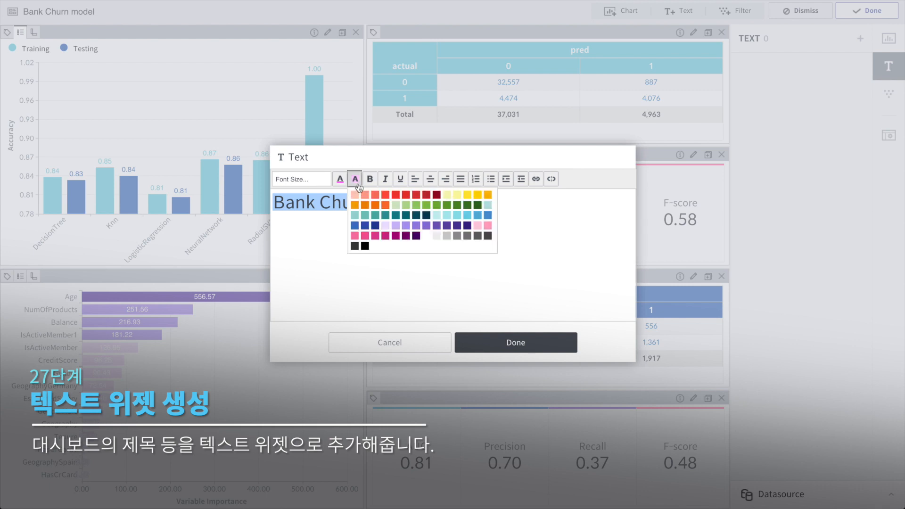
left_click(447, 235)
left_click(516, 343)
left_click_drag(790, 70, 251, 66)
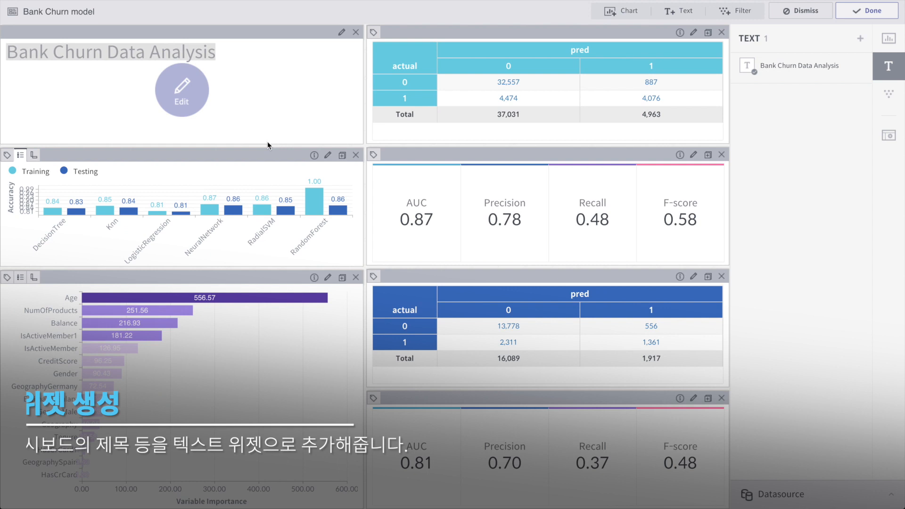
left_click_drag(271, 146, 271, 76)
Add a "Select Model Name" text widget in font size 4 (14pt) as a short band between the title and the accuracy chart
left_click(860, 39)
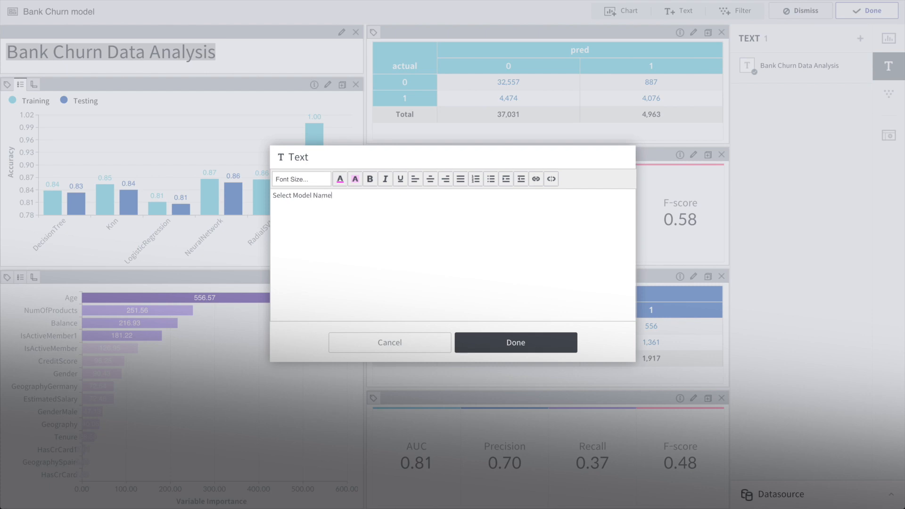
left_click(302, 180)
left_click(302, 222)
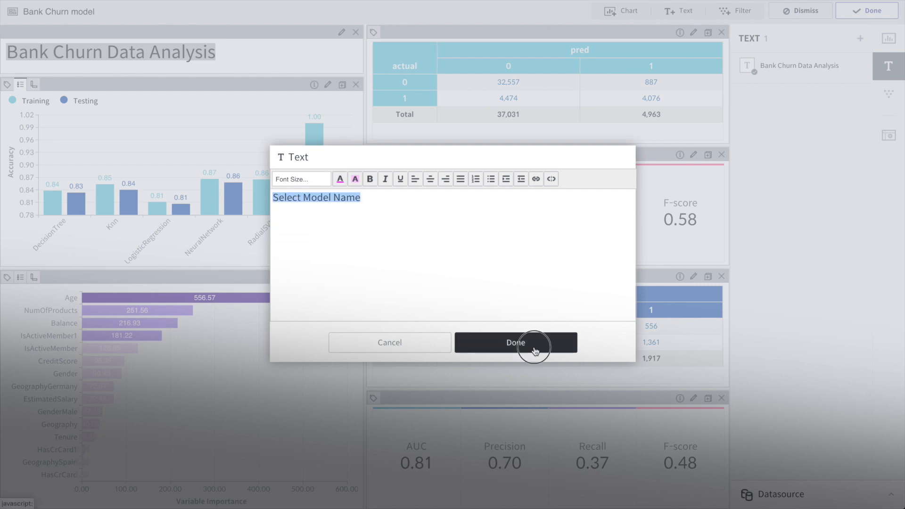
left_click(479, 347)
left_click_drag(347, 79, 183, 97)
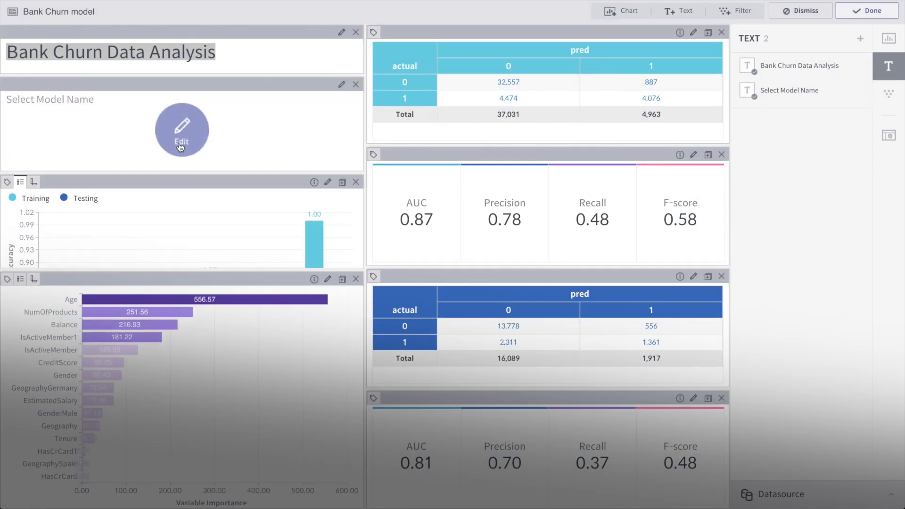
left_click_drag(176, 173, 168, 114)
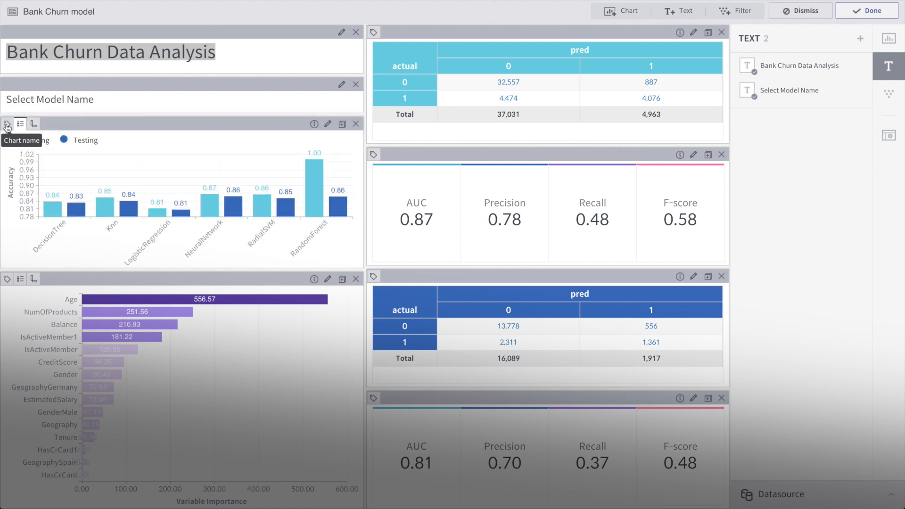
Show the chart names on the accuracy and variable importance charts and make the accuracy chart slightly taller
left_click(8, 280)
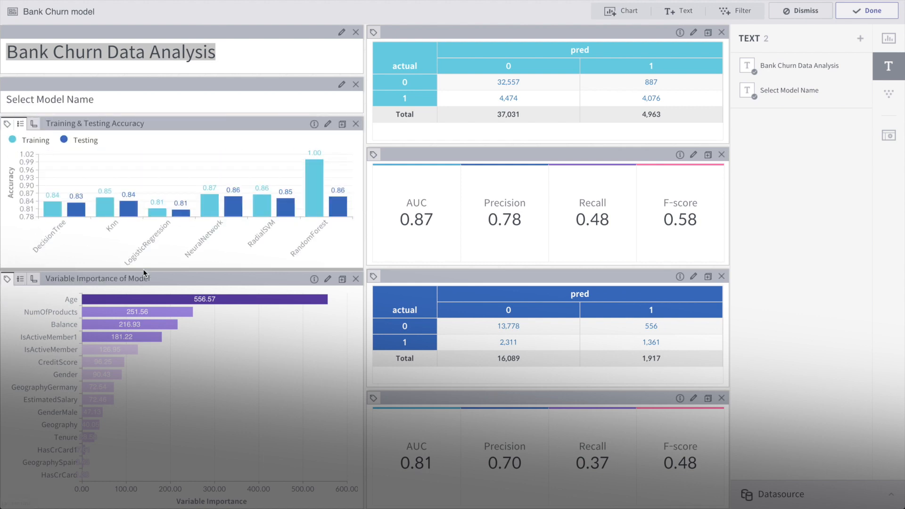
left_click_drag(142, 272, 142, 286)
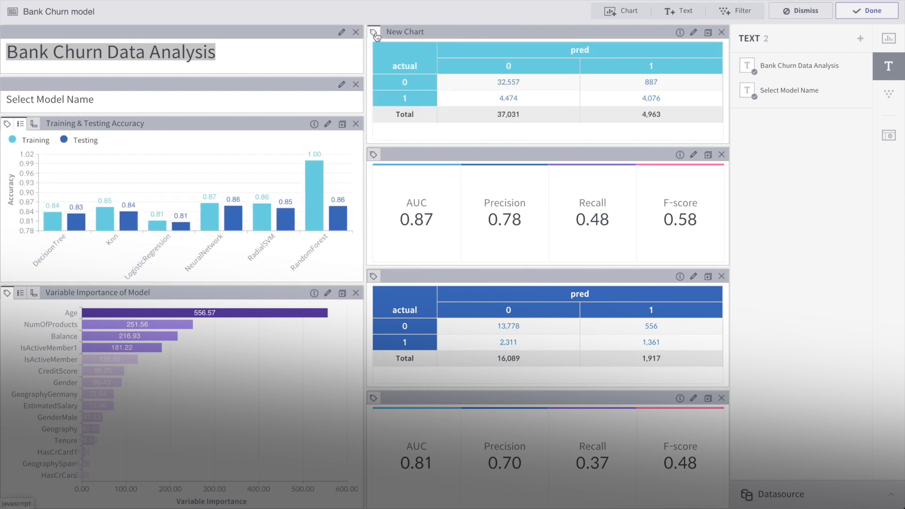
Title the light blue table "Confusion Matrix of Training" and the KPI chart beneath it "Evaluation Metric for Training"
left_click(406, 32)
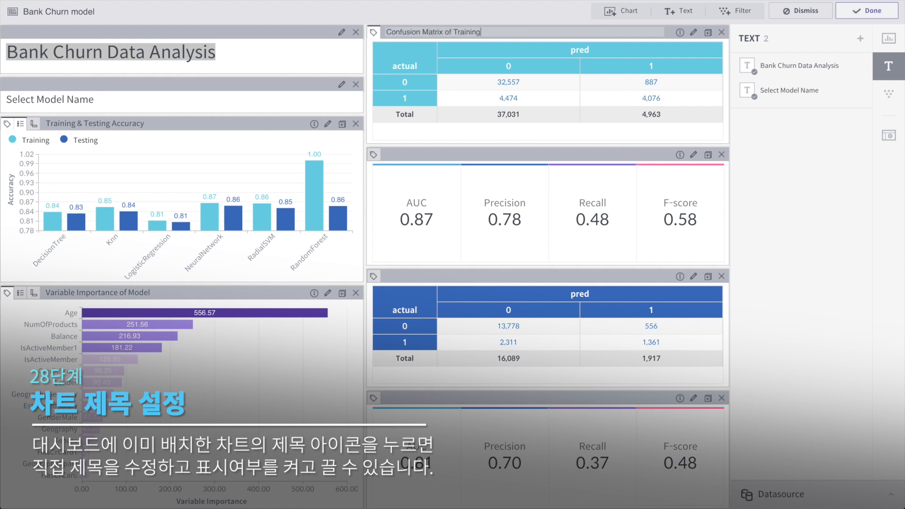
key("Return")
left_click(373, 155)
double_click(408, 154)
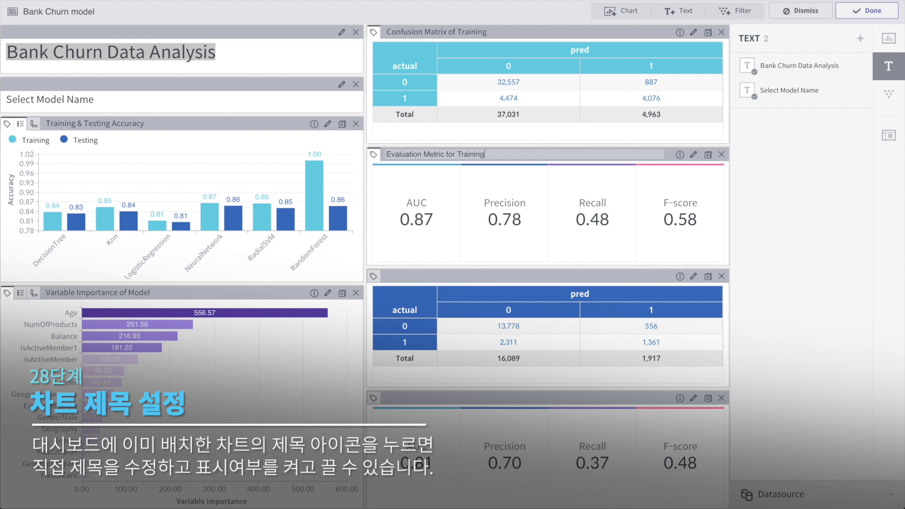
key("Return")
left_click(545, 212)
Title the dark blue table "Confusion Matrix of Testing" and the KPI chart beneath it "Evaluation Metric for Testing"
left_click(411, 277)
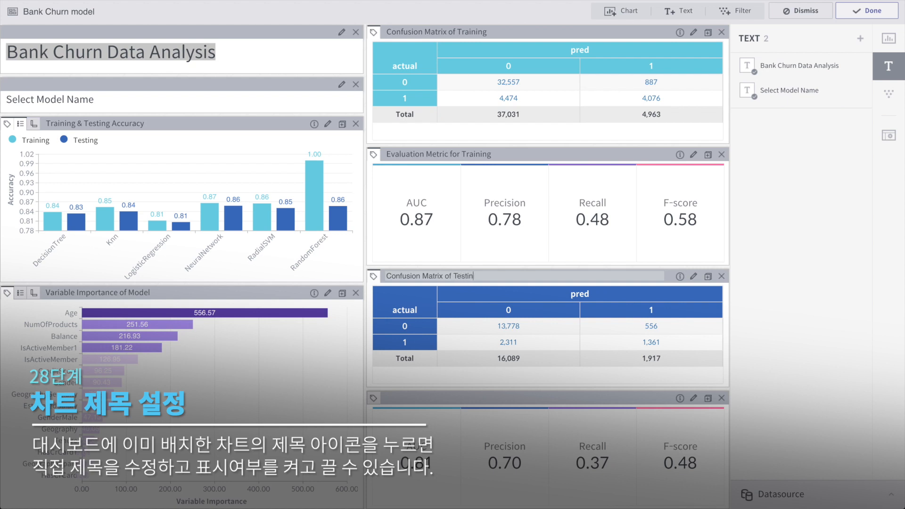
type("g")
key("Return")
left_click(541, 329)
left_click(393, 398)
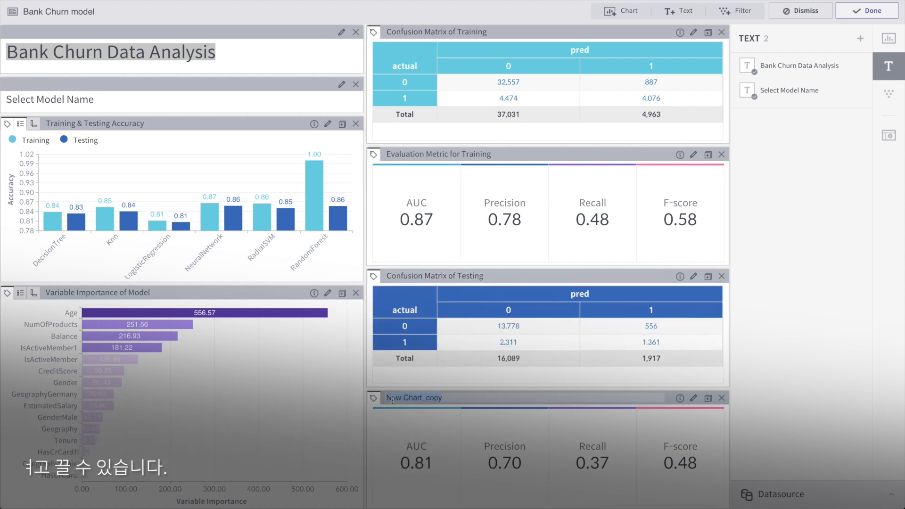
type("Evaluation")
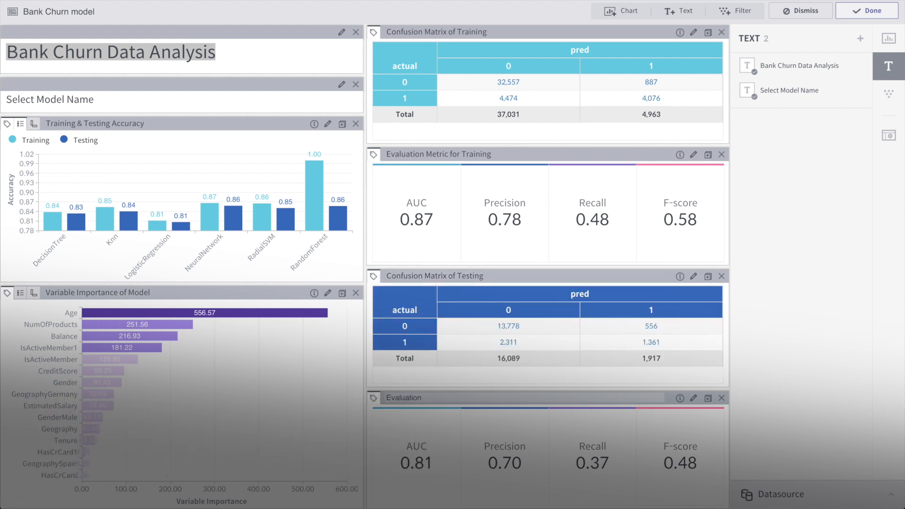
type(" Metric for Testing")
key("Return")
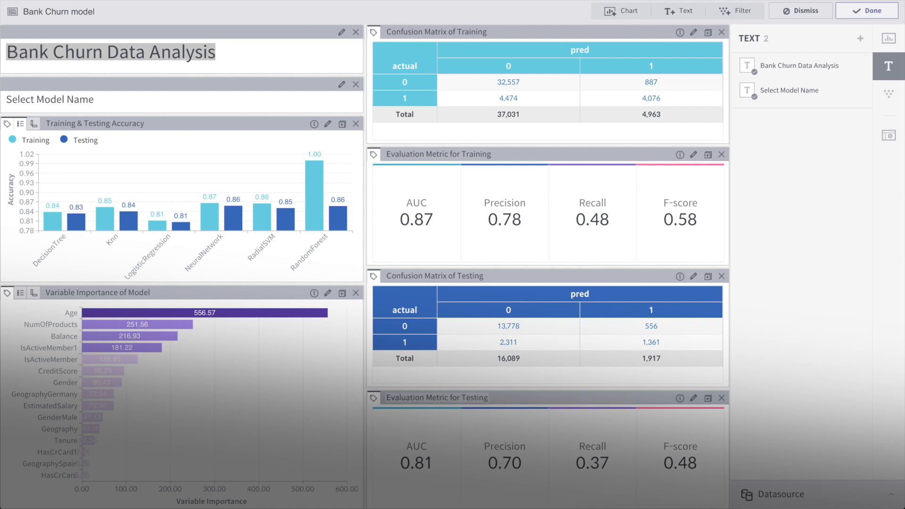
Add a centered light blue "Training" text widget in font size 6 (24pt) and place it above the Confusion Matrix of Training
left_click(861, 41)
left_click(304, 181)
left_click(287, 261)
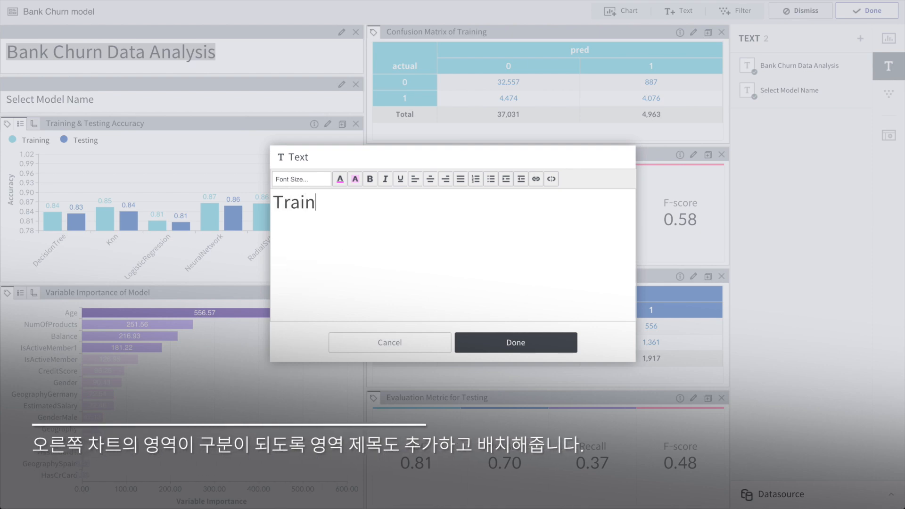
key("ctrl+a")
left_click(340, 180)
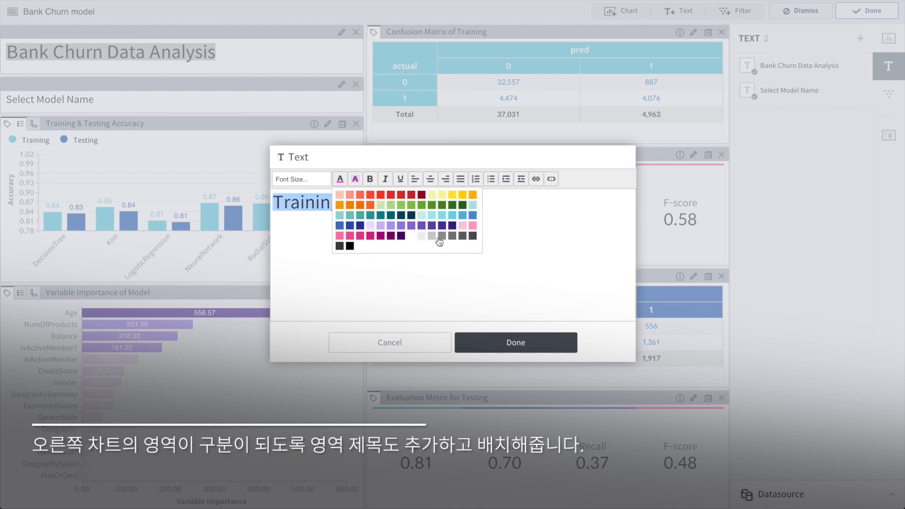
left_click(456, 216)
left_click(432, 184)
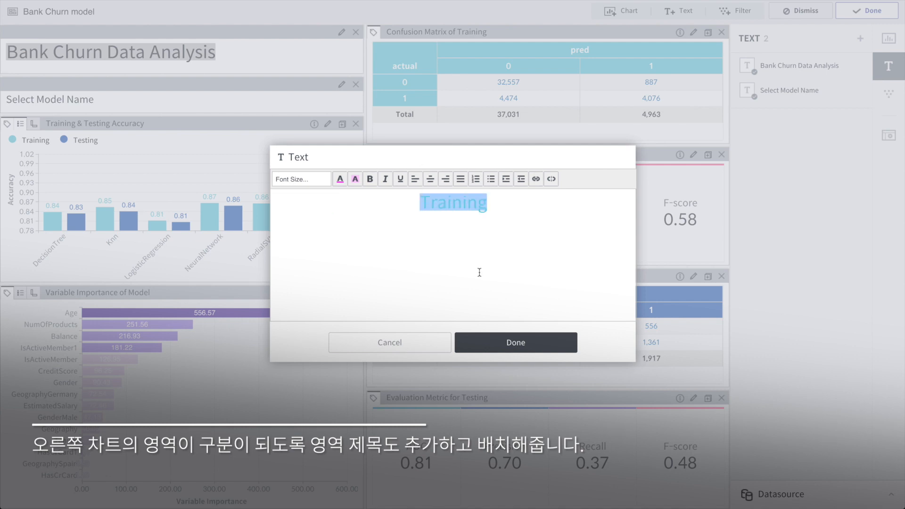
left_click(516, 343)
left_click_drag(787, 113, 605, 67)
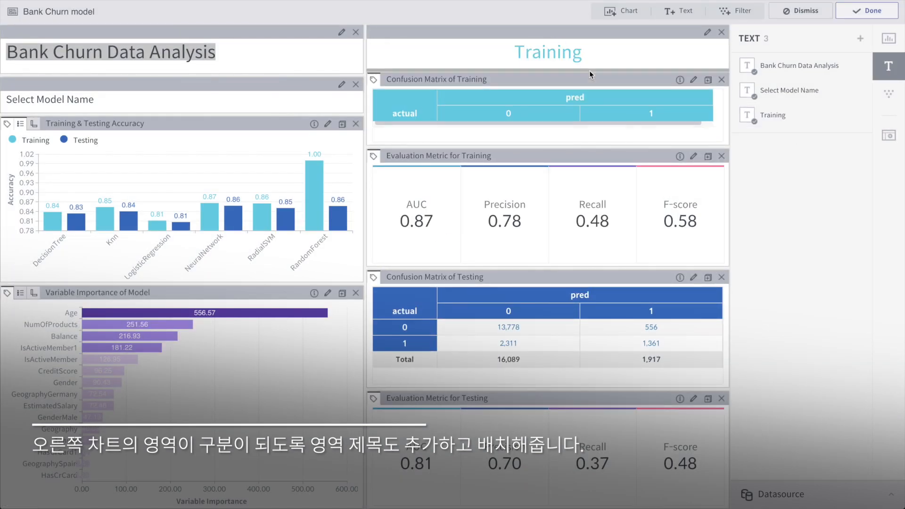
Copy the formatted Training heading and paste it into a new text widget
left_click(860, 39)
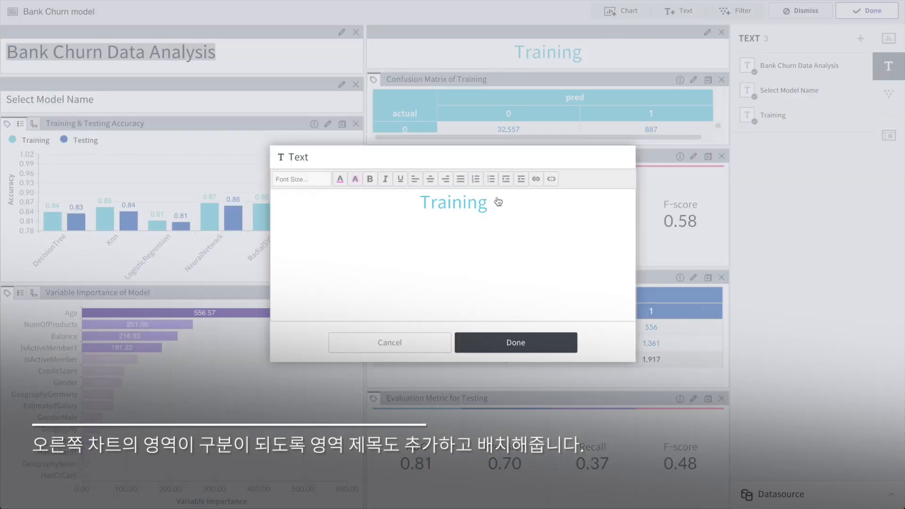
double_click(462, 204)
key("ctrl+c")
left_click(542, 335)
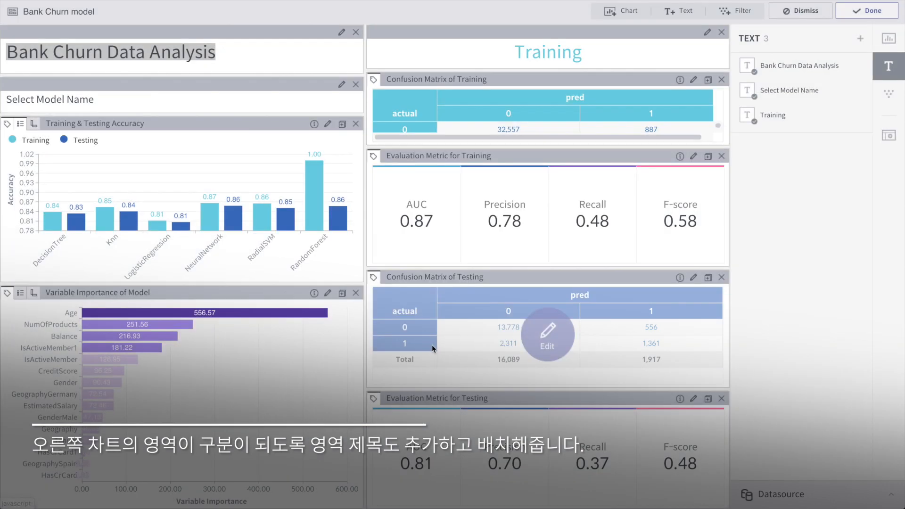
left_click(860, 38)
key("ctrl+v")
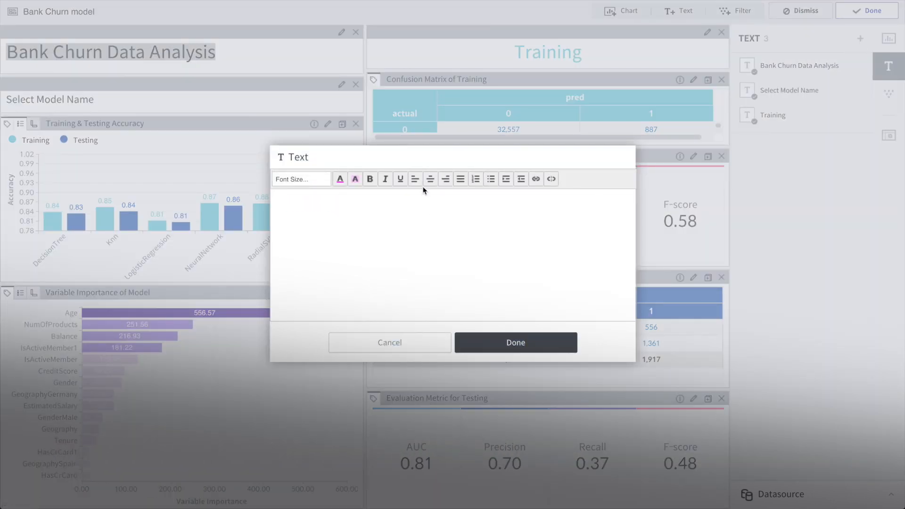
Recolor the pasted heading medium blue and change its text to "Testing"
double_click(444, 206)
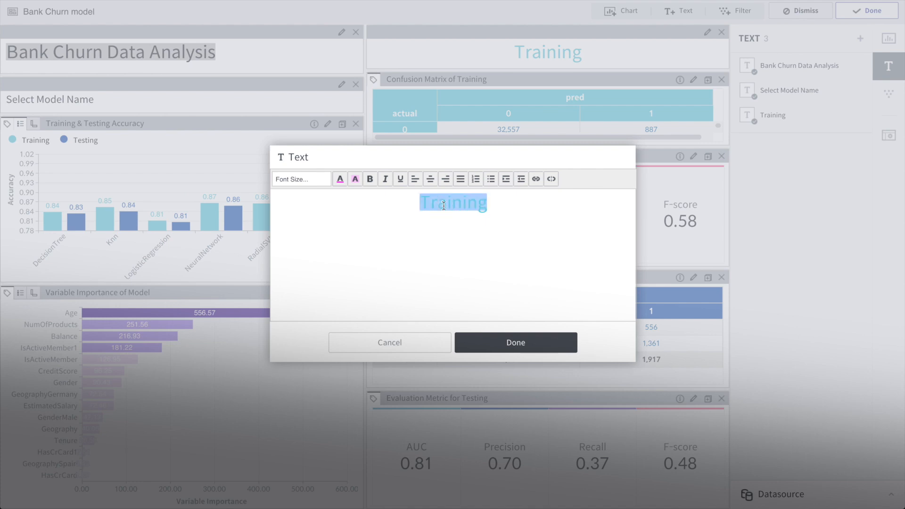
left_click(340, 180)
left_click(339, 225)
double_click(442, 208)
type("Te")
key("BackSpace")
key("BackSpace")
key("BackSpace")
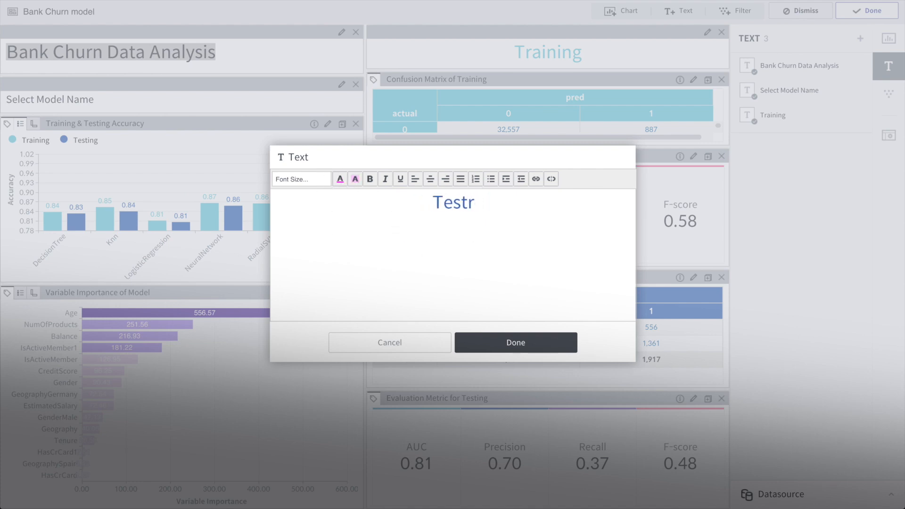
type("ing")
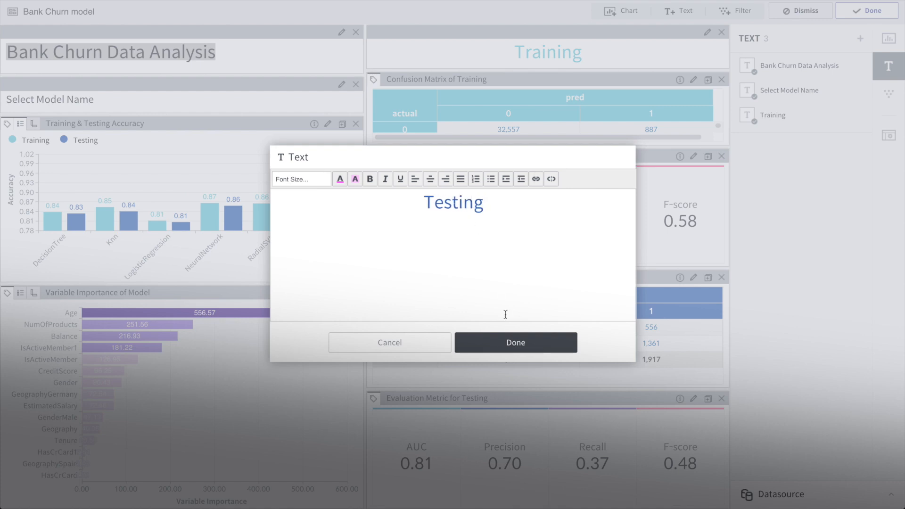
Save the Testing heading and place it above the Confusion Matrix of Testing
left_click(509, 340)
left_click_drag(776, 138, 535, 267)
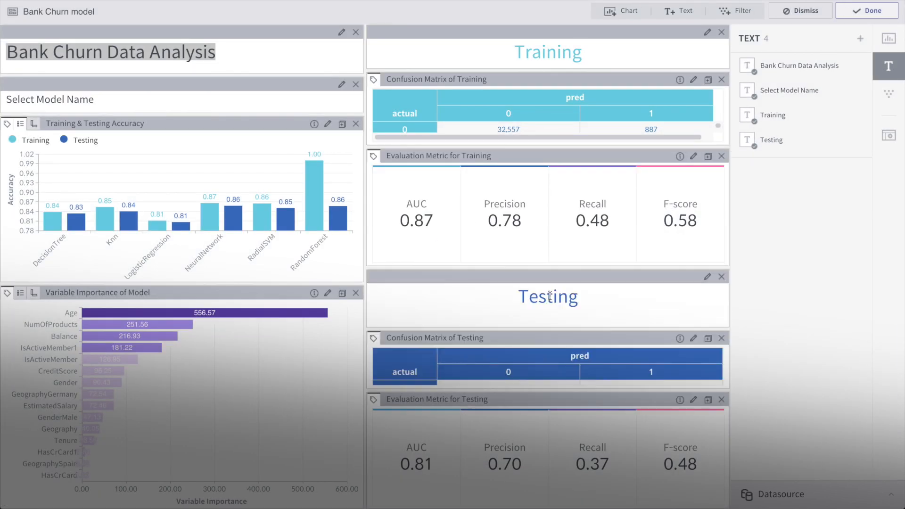
Resize the widgets to give both confusion matrices more height and the title and accuracy chart column more width
left_click_drag(513, 145, 510, 190)
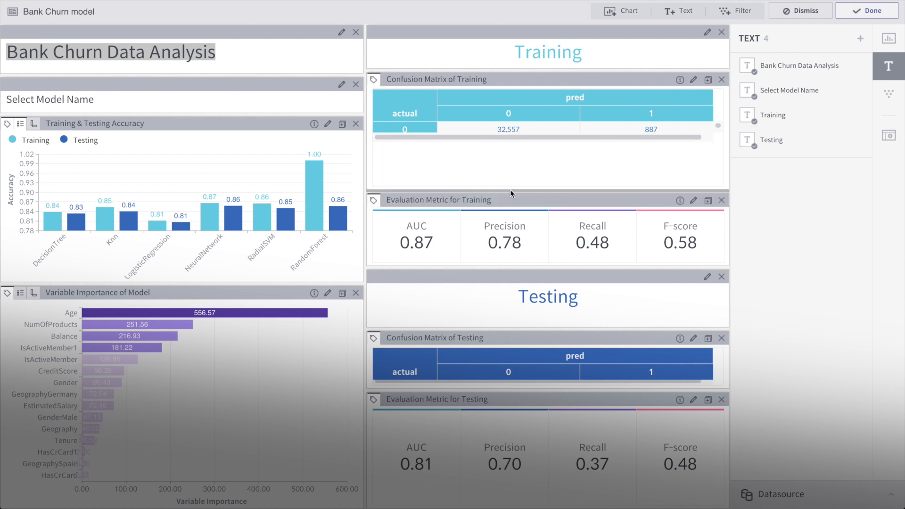
left_click_drag(500, 328, 499, 310)
left_click_drag(505, 390, 505, 421)
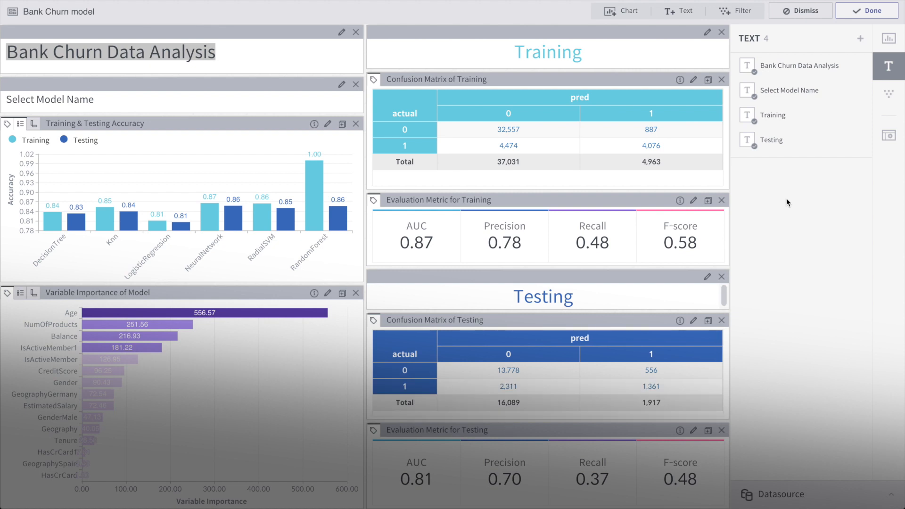
left_click_drag(365, 234, 412, 236)
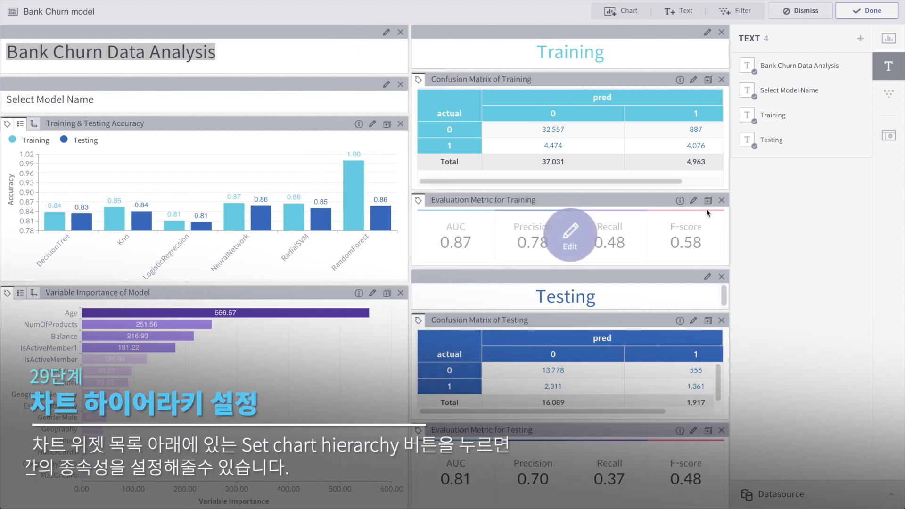
Open the chart hierarchy settings for the dashboard's charts
left_click(891, 42)
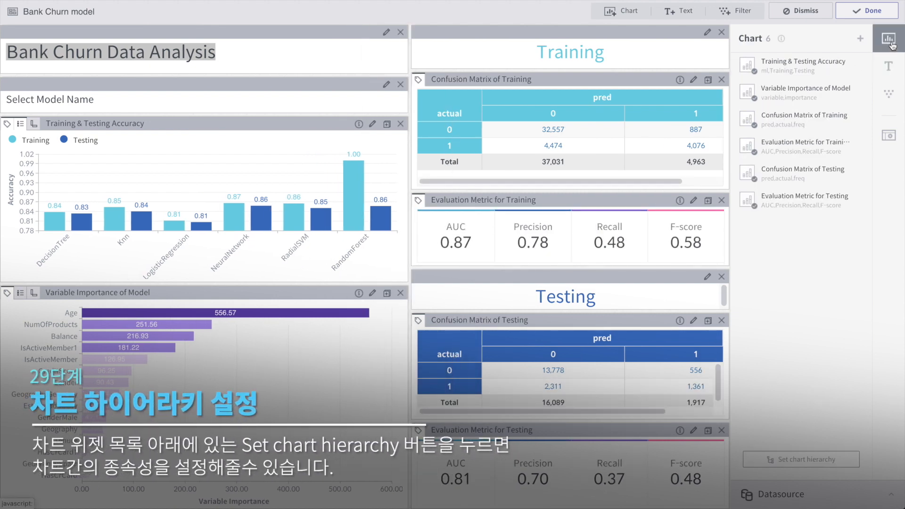
left_click(785, 459)
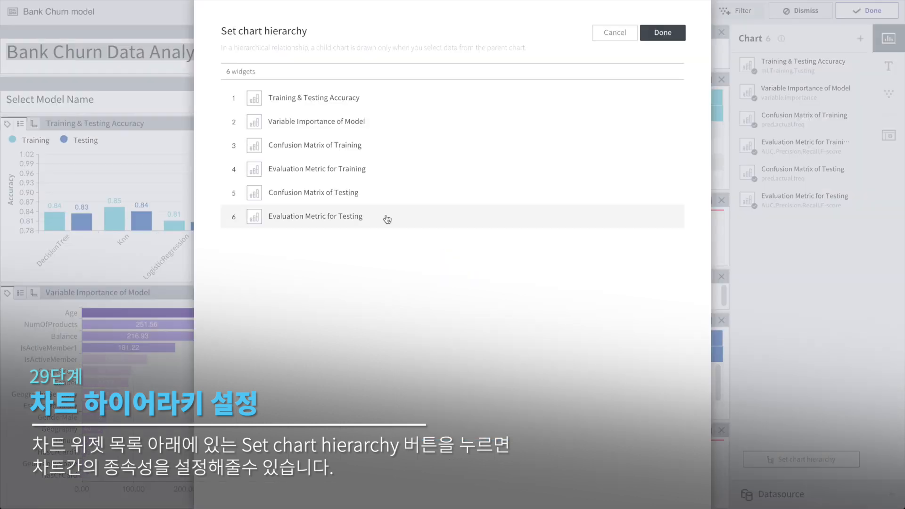